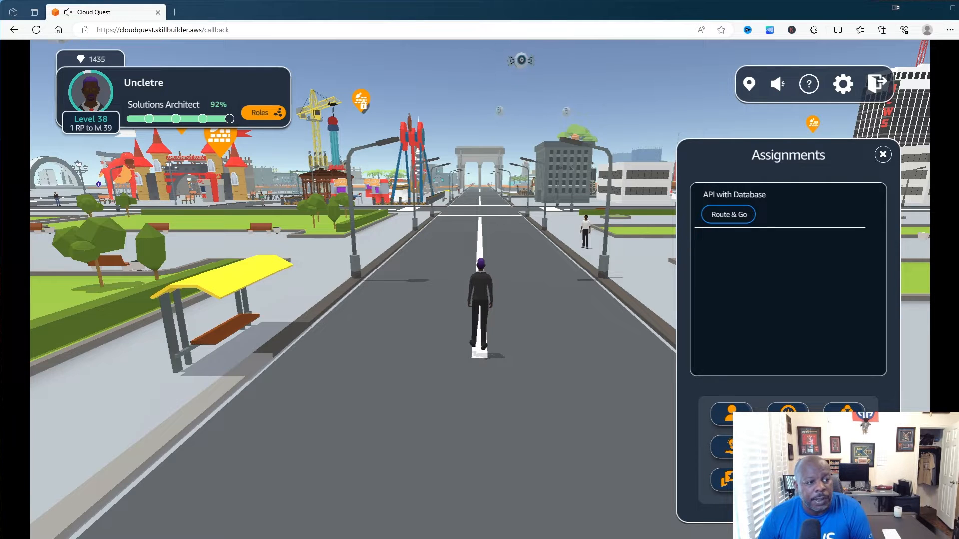
- Ride the plotted route to the API with Database assignment and open the client's briefing
key("h")
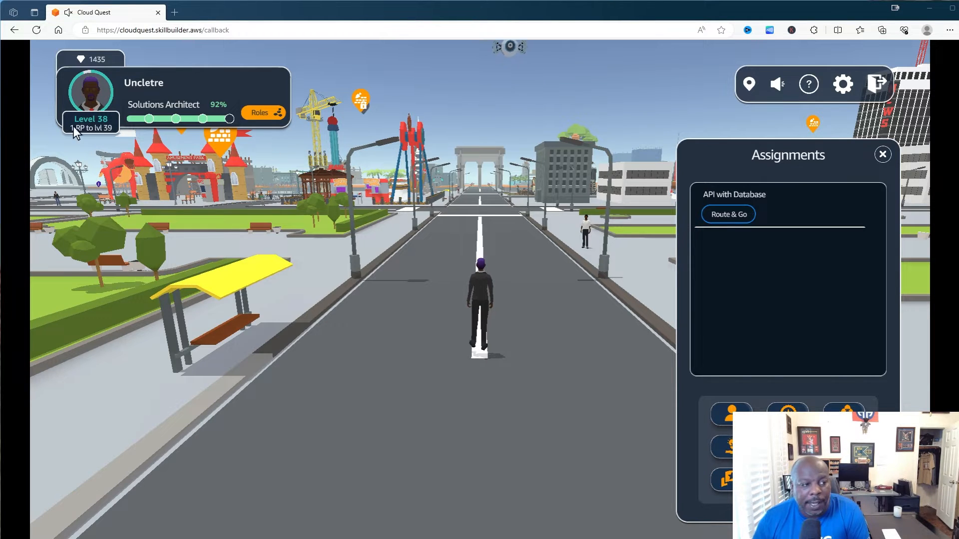
left_click(729, 215)
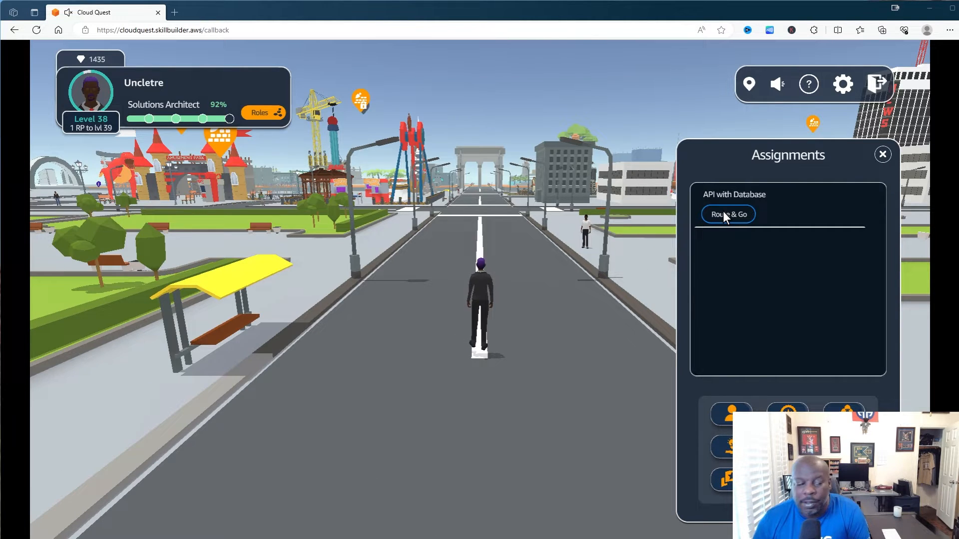
left_click(723, 212)
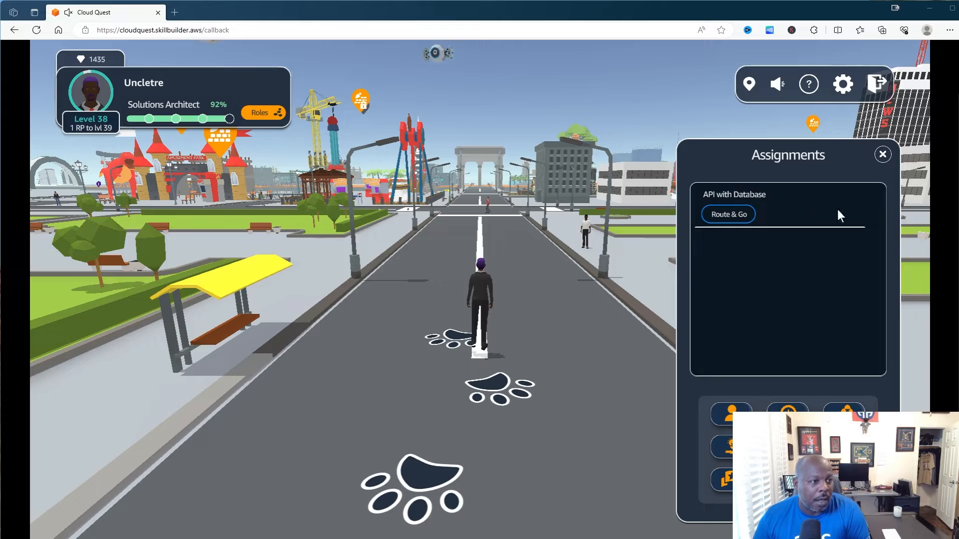
left_click(730, 211)
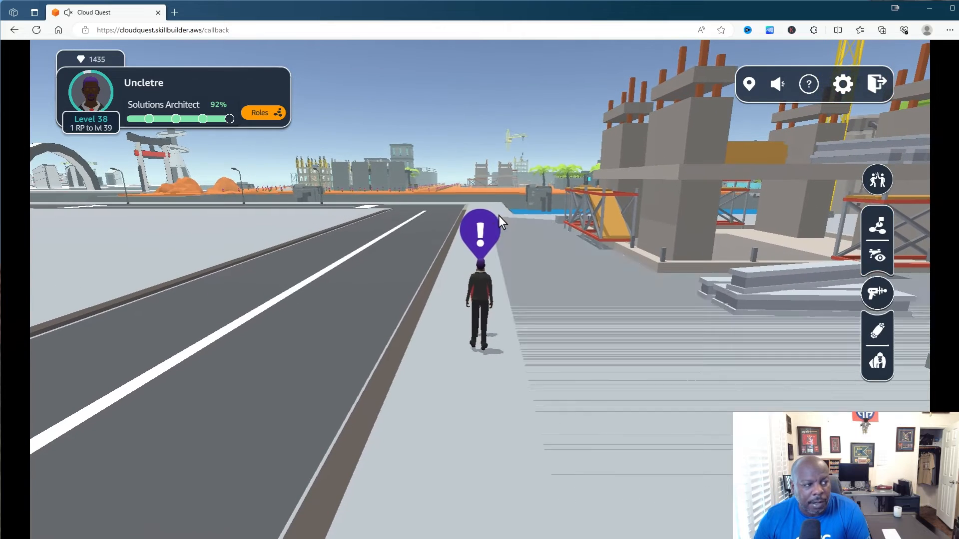
left_click(478, 233)
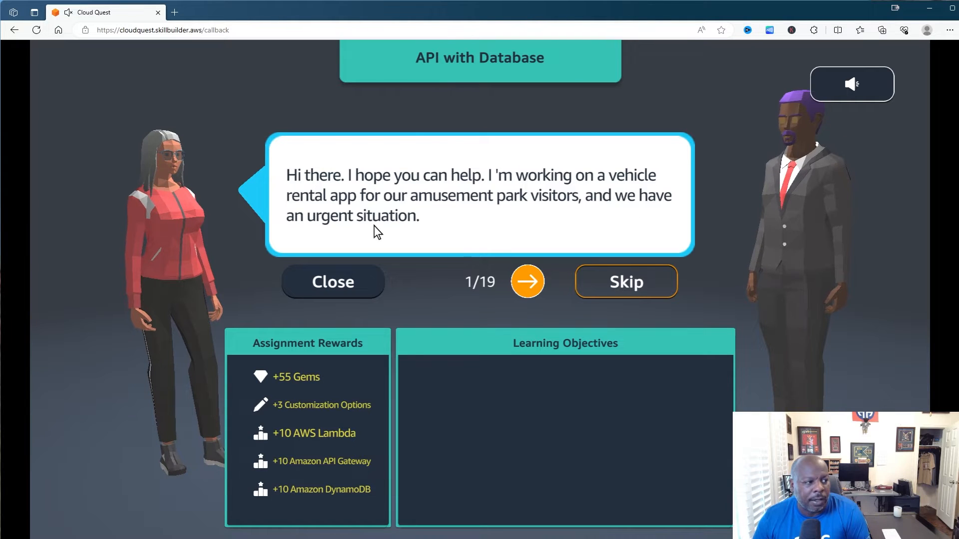
- Advance the client dialogue from line 1 to line 14 of 19
left_click(528, 280)
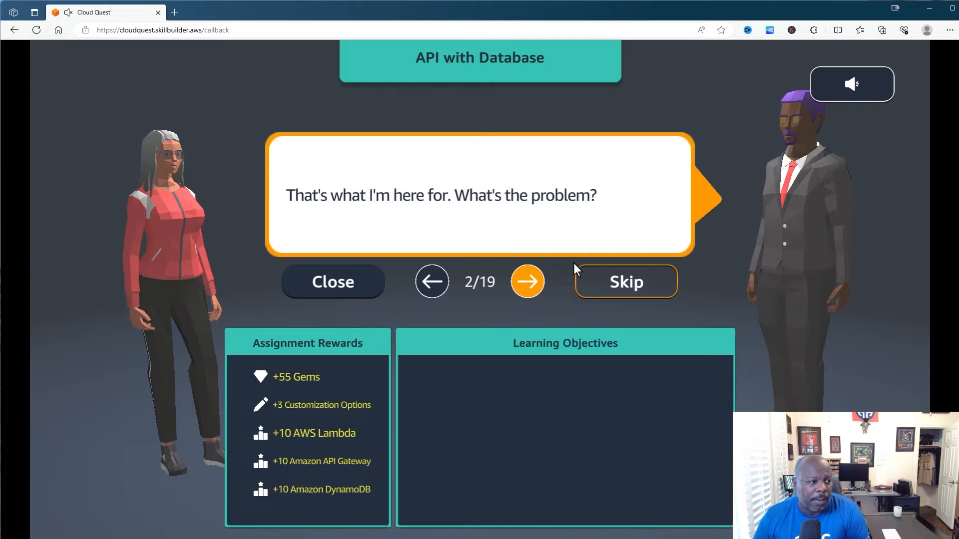
left_click(528, 281)
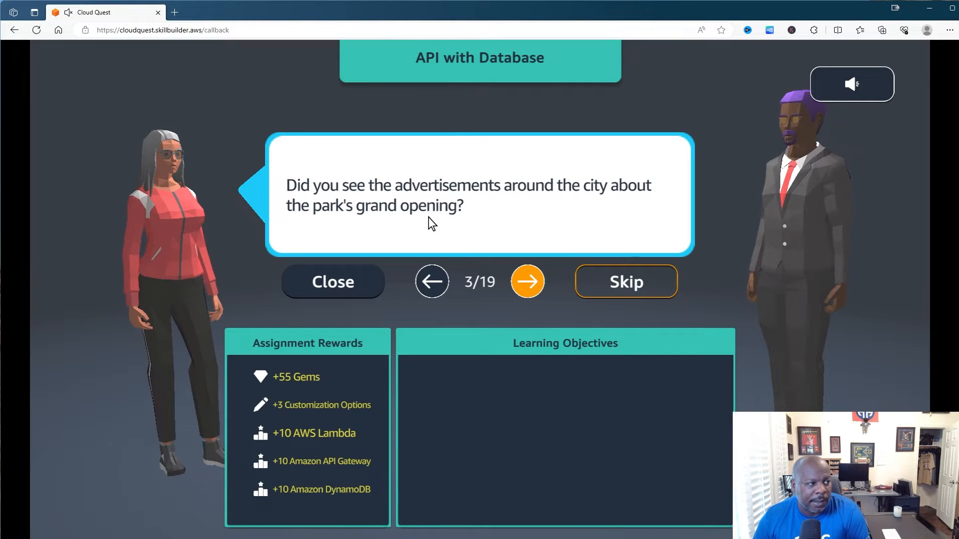
left_click(527, 281)
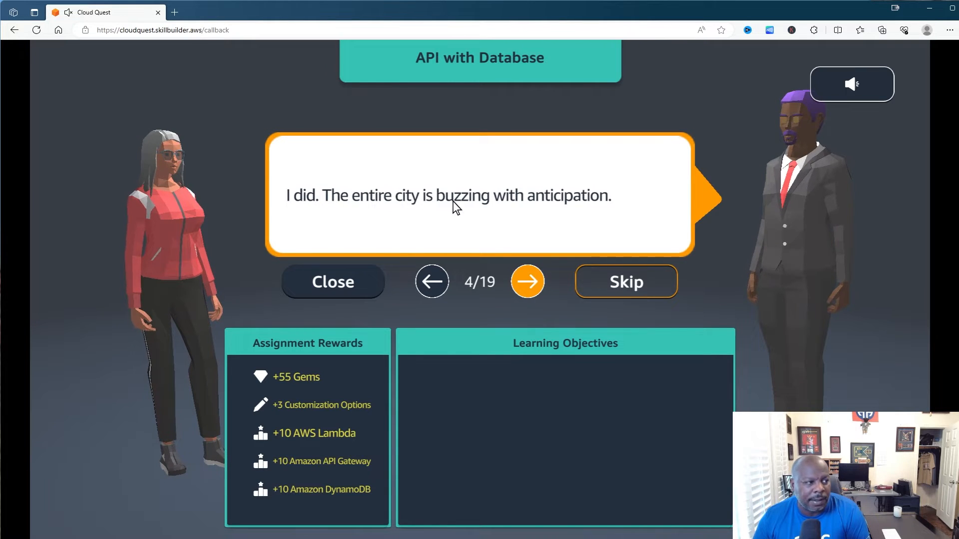
left_click(509, 267)
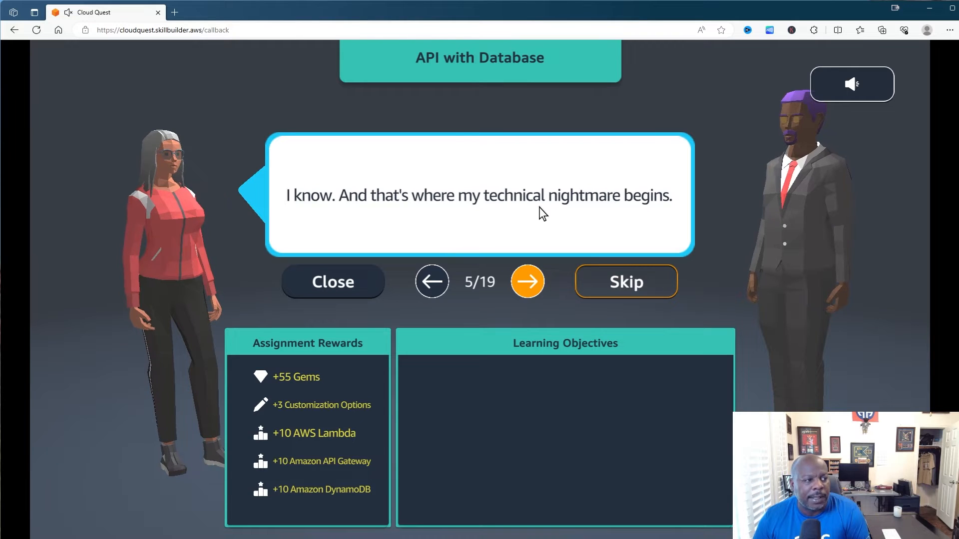
left_click(517, 269)
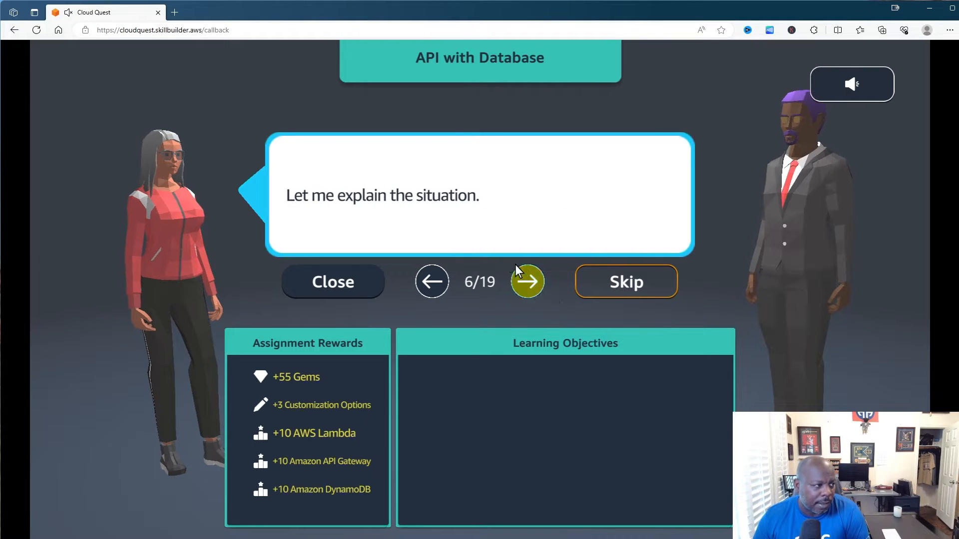
left_click(526, 281)
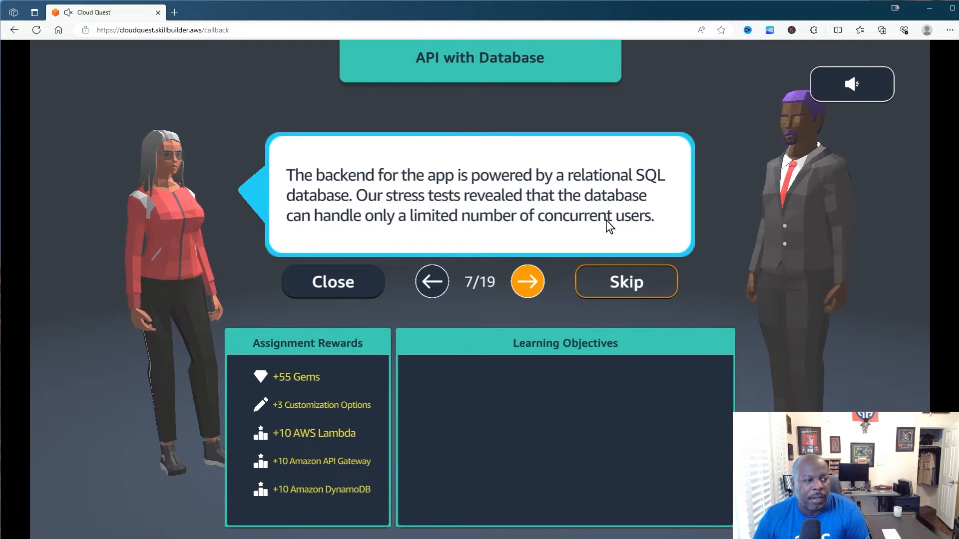
left_click(527, 281)
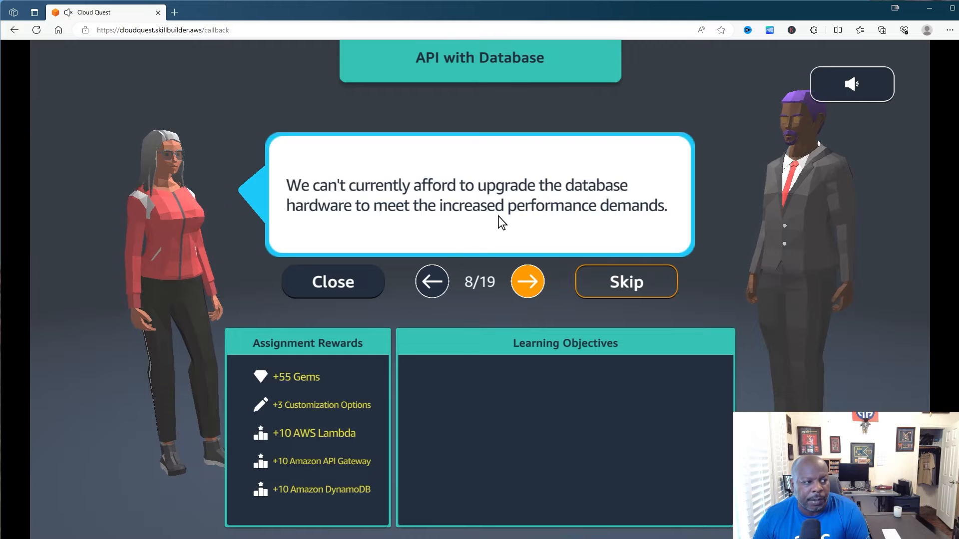
left_click(527, 281)
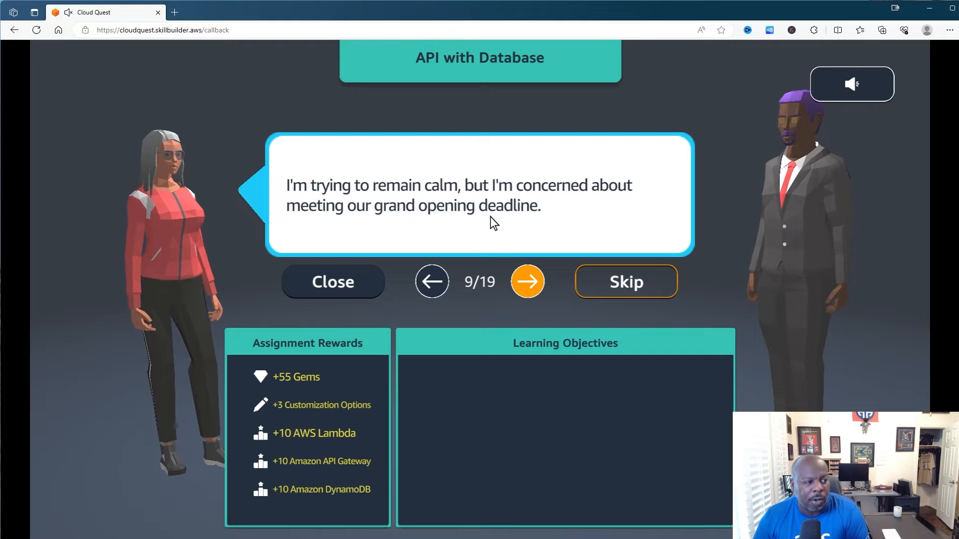
left_click(527, 281)
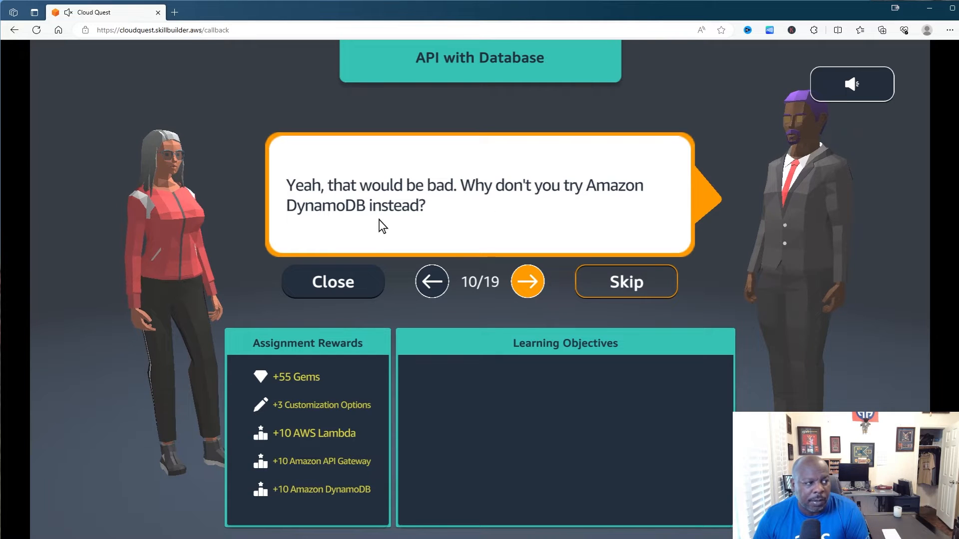
left_click(527, 280)
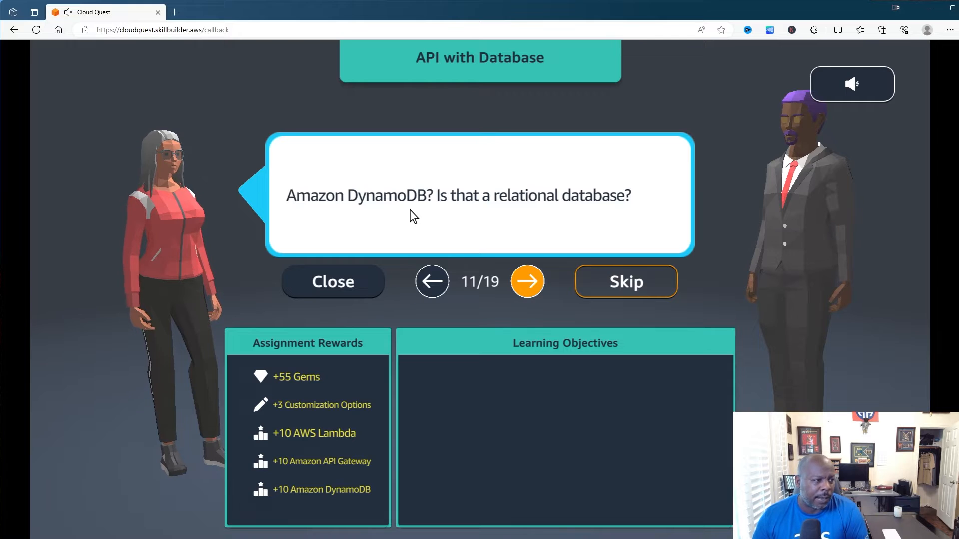
left_click(527, 281)
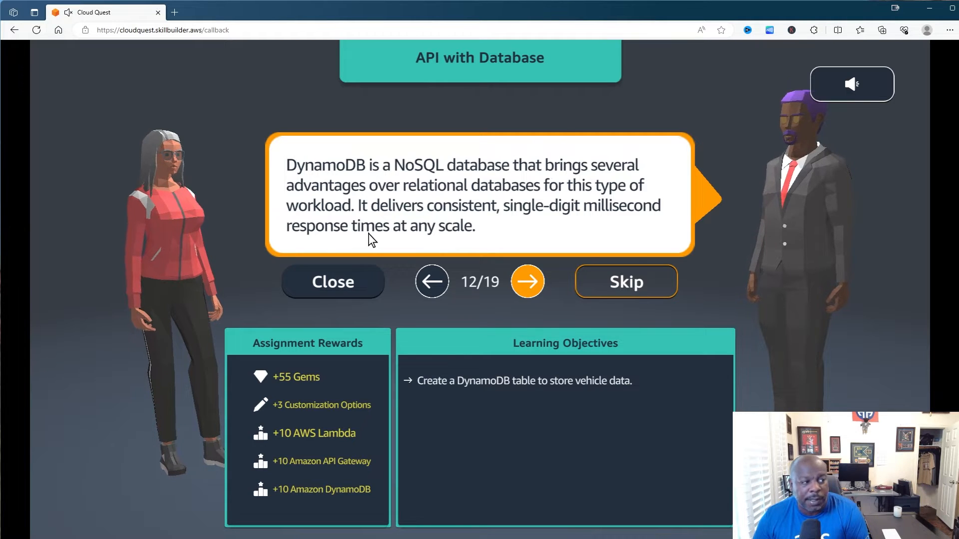
left_click(527, 282)
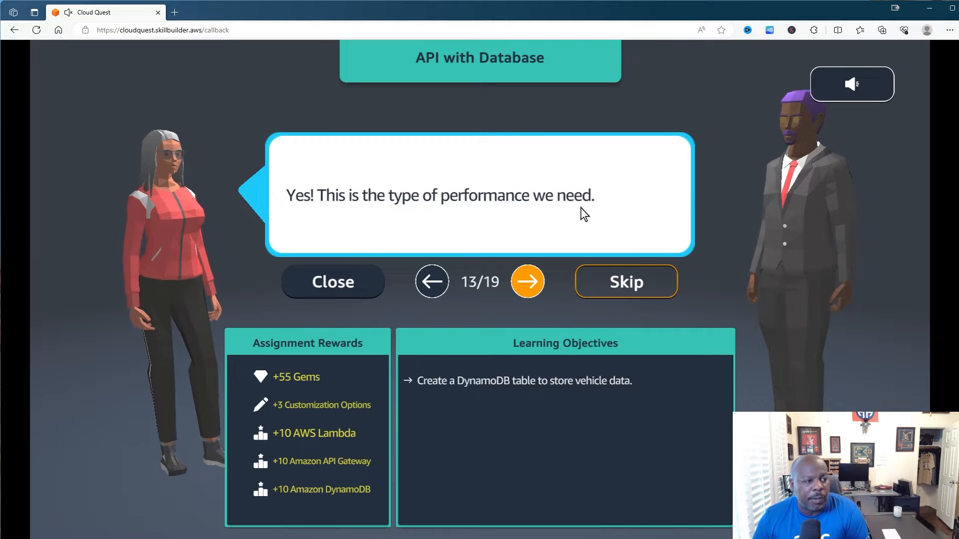
left_click(527, 281)
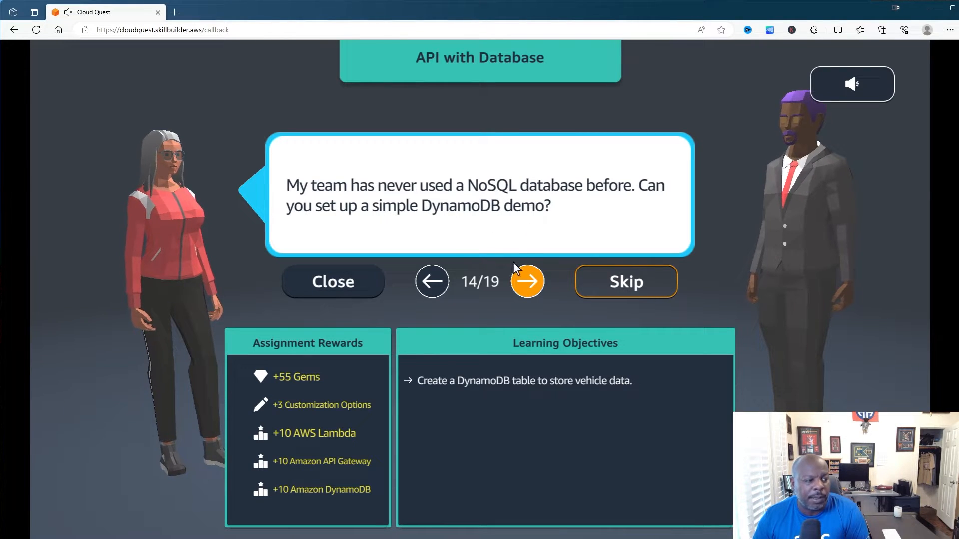
- Read dialogue lines 15 through 19, then Accept and Start the assignment
left_click(528, 281)
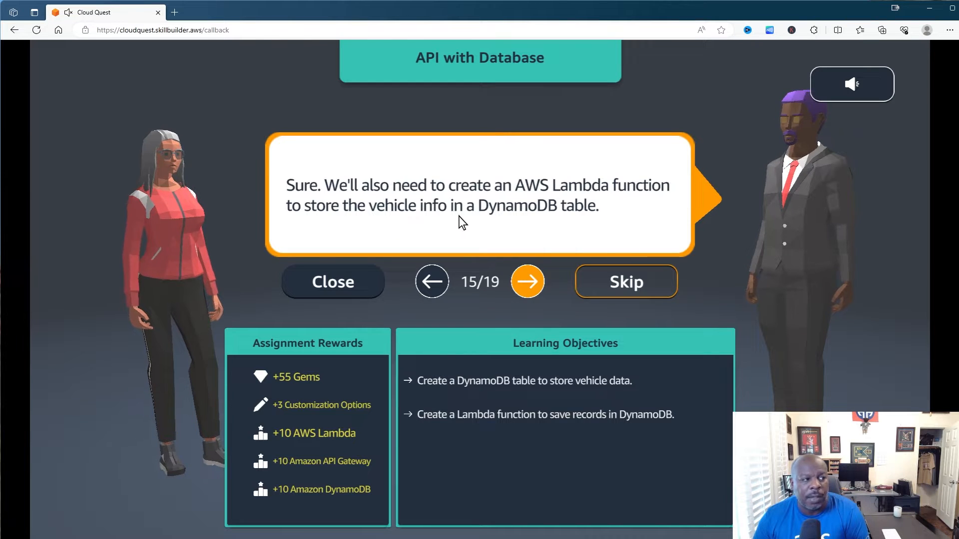
left_click(533, 275)
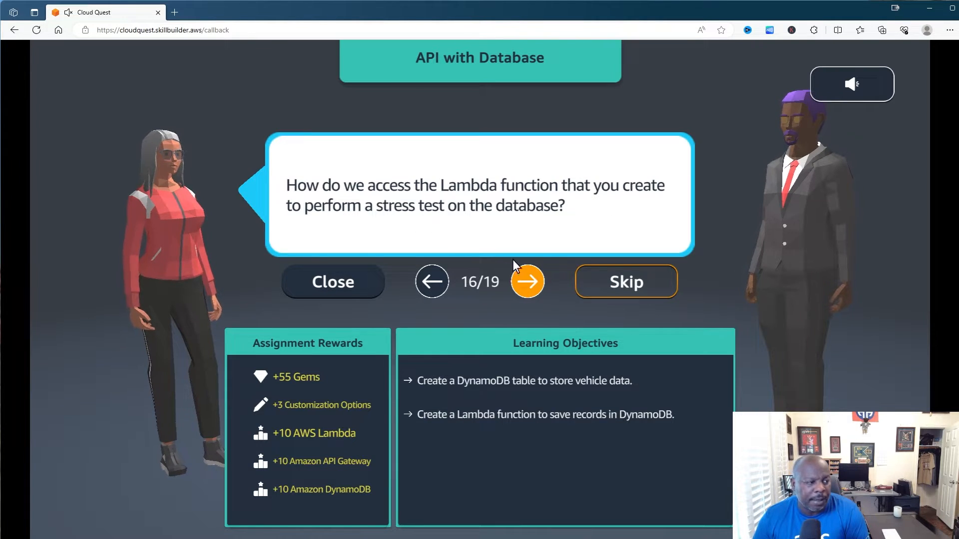
left_click(525, 278)
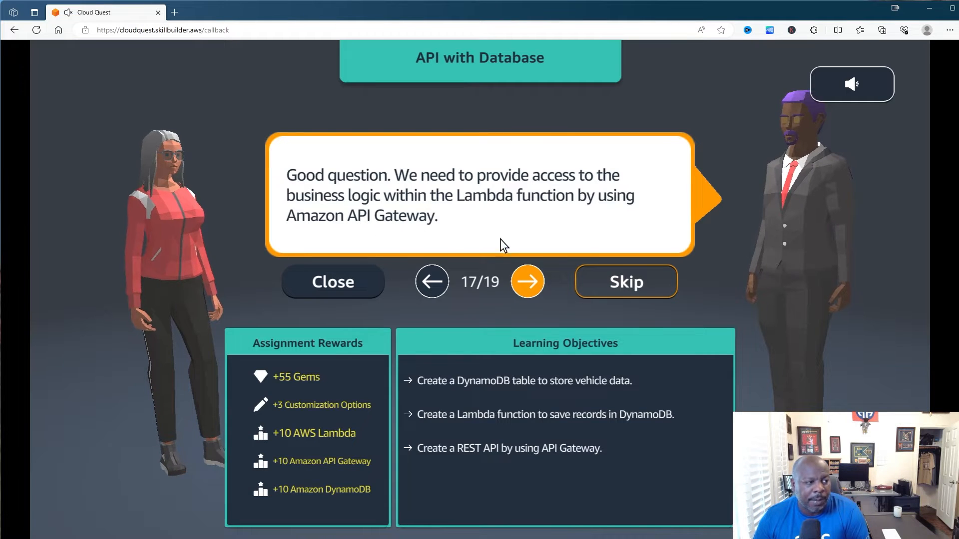
left_click(518, 280)
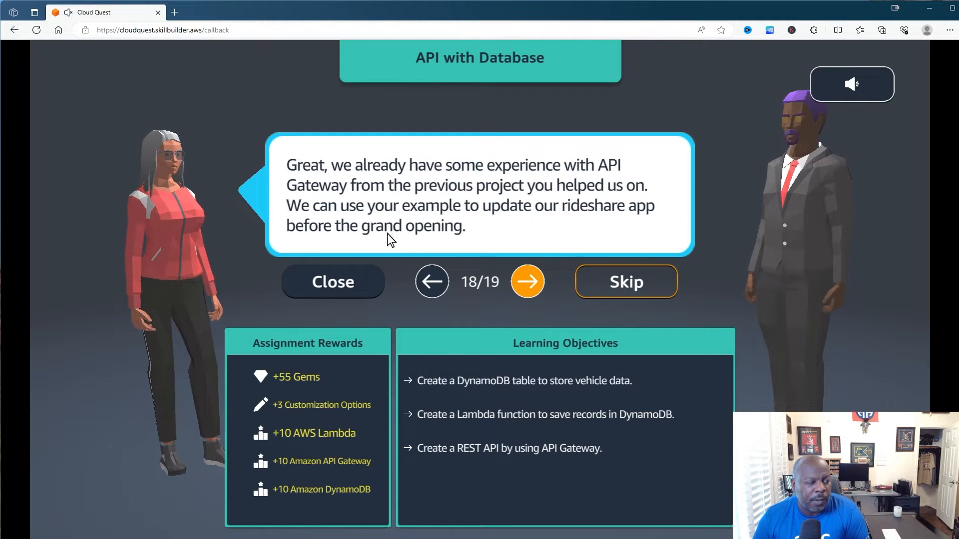
left_click(528, 281)
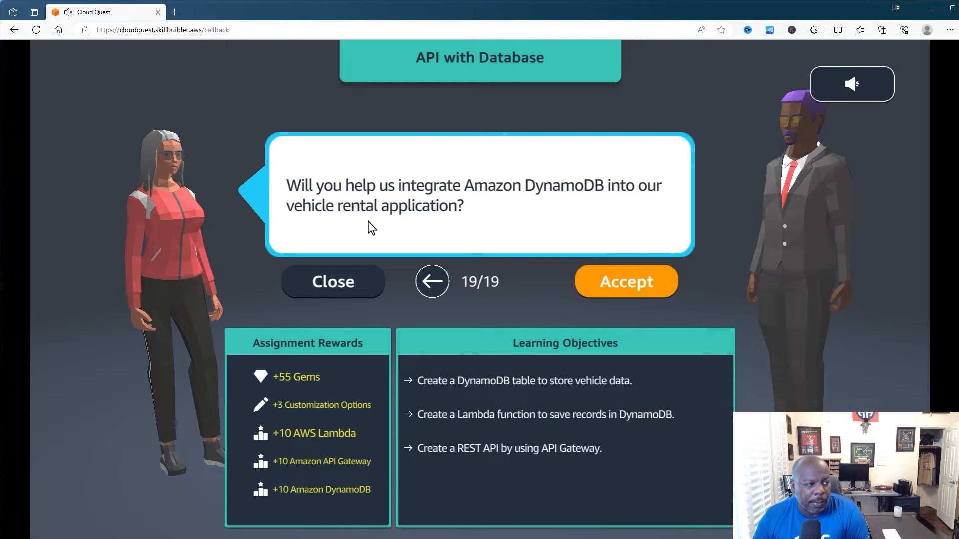
left_click(641, 284)
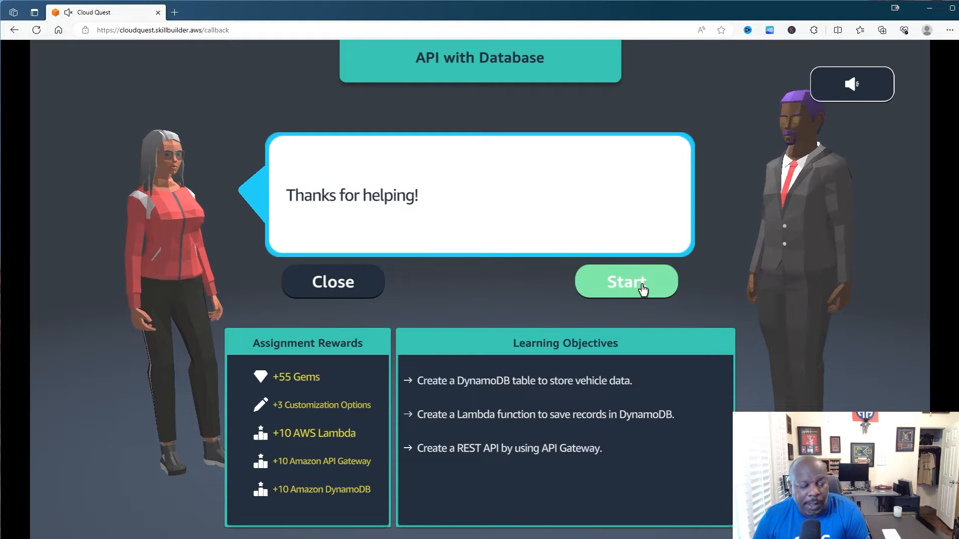
left_click(642, 285)
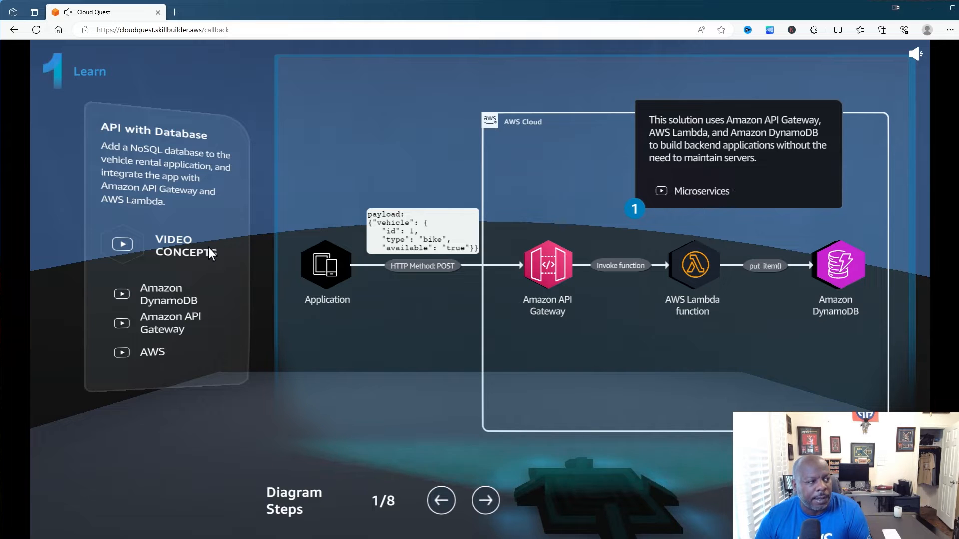
- Browse the Amazon DynamoDB concept video list, then exit back to the solution diagram
left_click(127, 295)
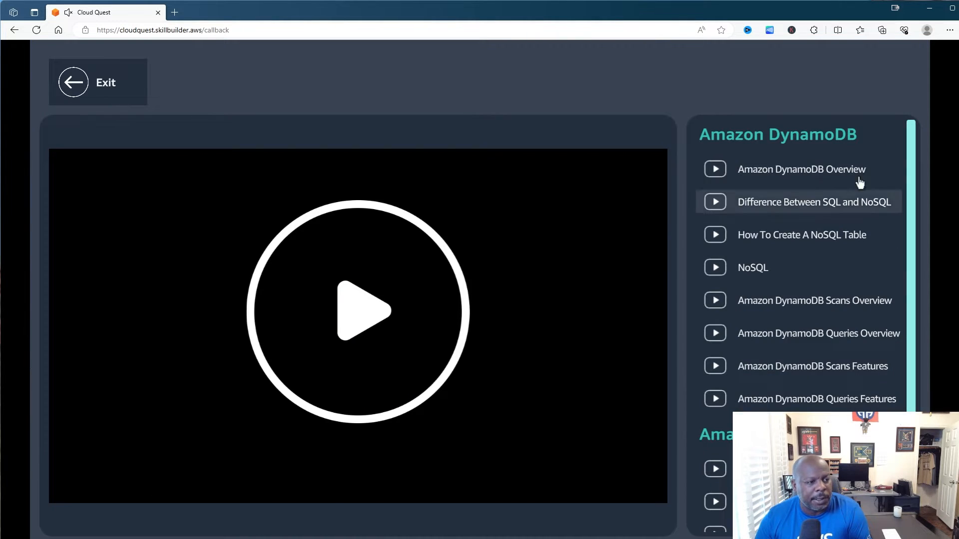
scroll(823, 205, "down", 1)
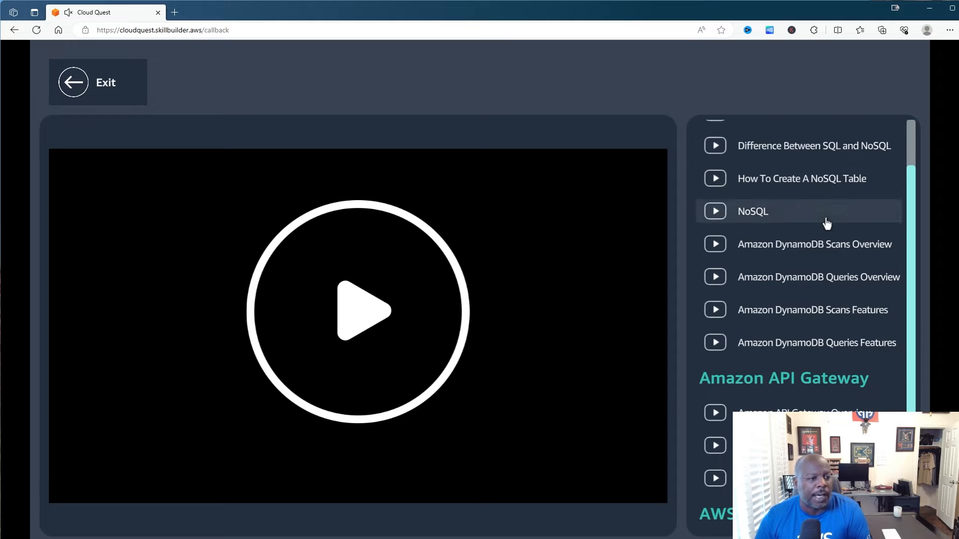
scroll(807, 372, "up", 1)
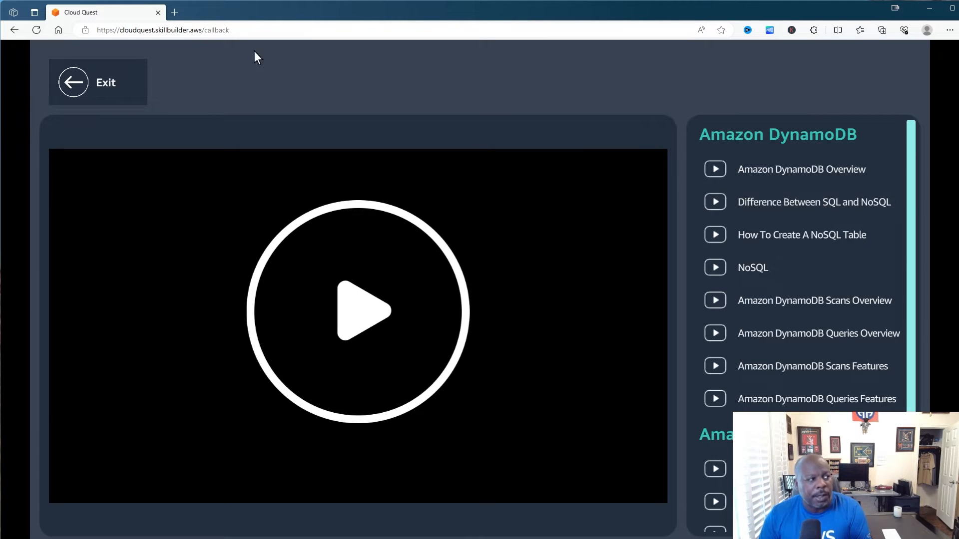
left_click(95, 83)
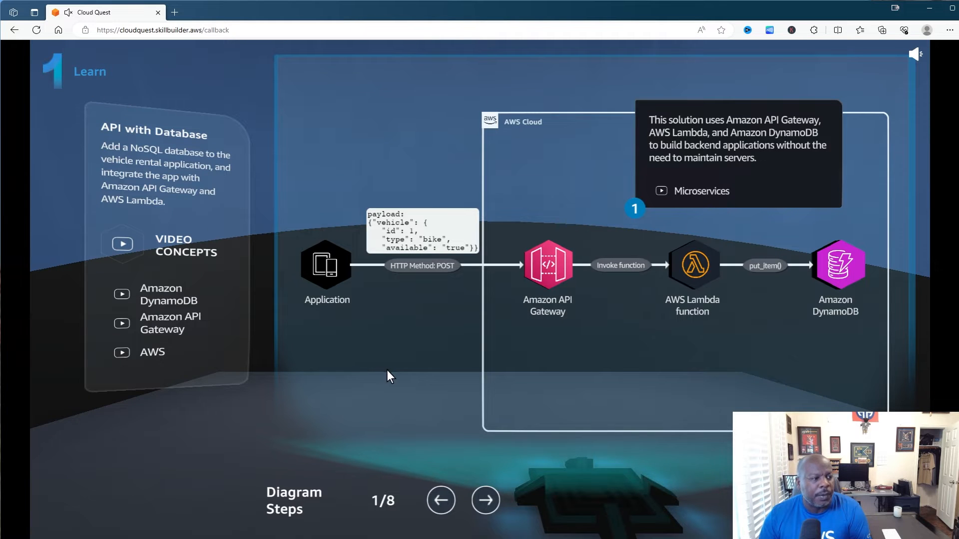
- Step the architecture diagram through to 8/8 and continue to the 2 Plan page
left_click(484, 500)
left_click(484, 500)
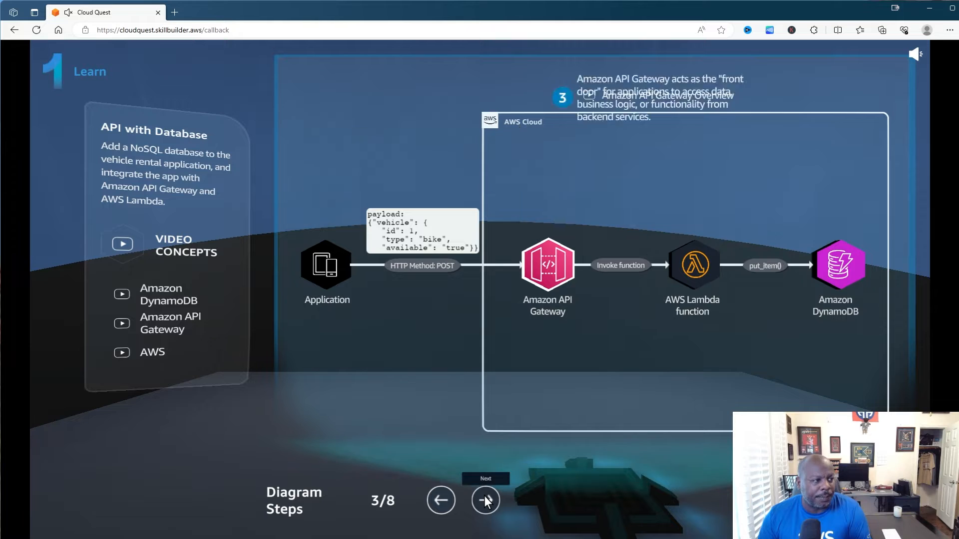
left_click(484, 500)
left_click(485, 500)
left_click(484, 500)
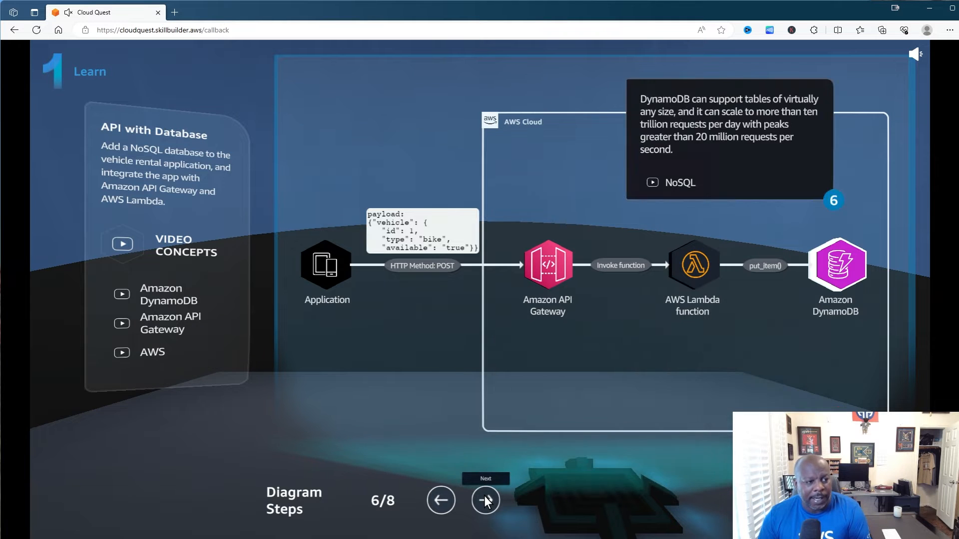
left_click(484, 500)
left_click(484, 498)
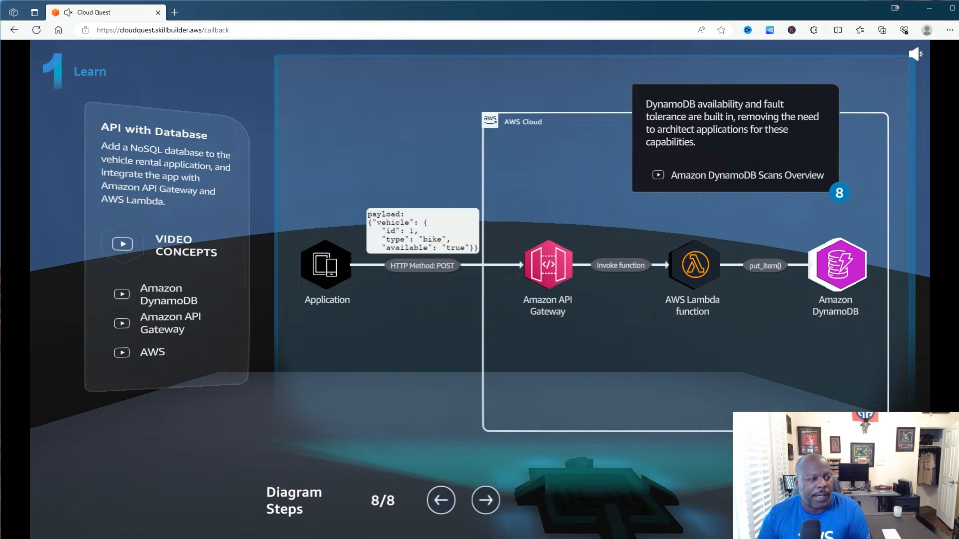
left_click(849, 501)
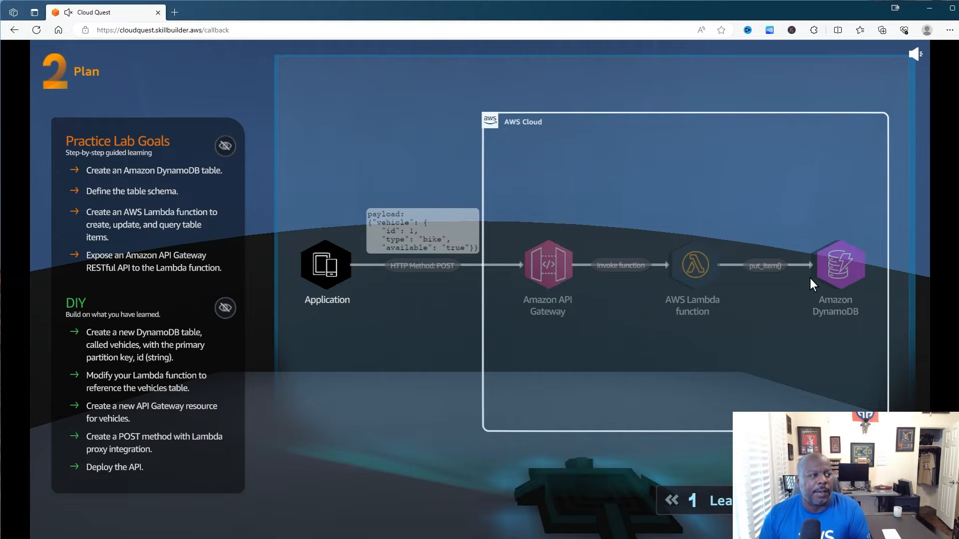
- Show the Practice Lab Goals and DIY goals on the diagram, then continue to the Practice page
left_click(227, 146)
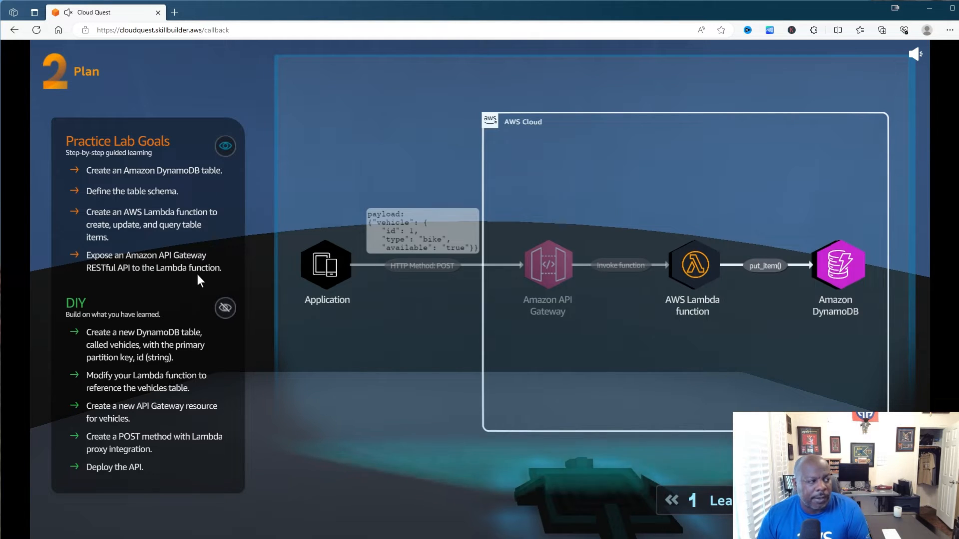
left_click(219, 306)
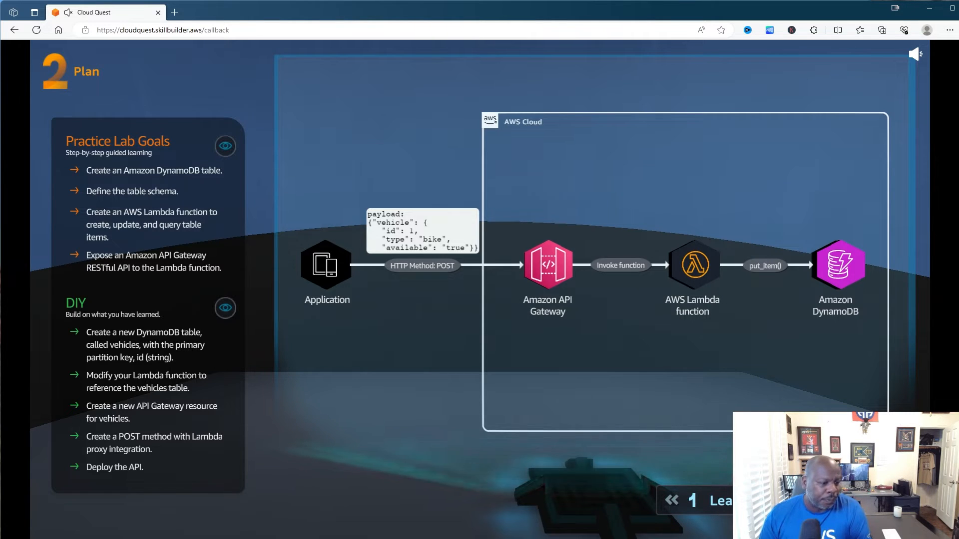
left_click(851, 501)
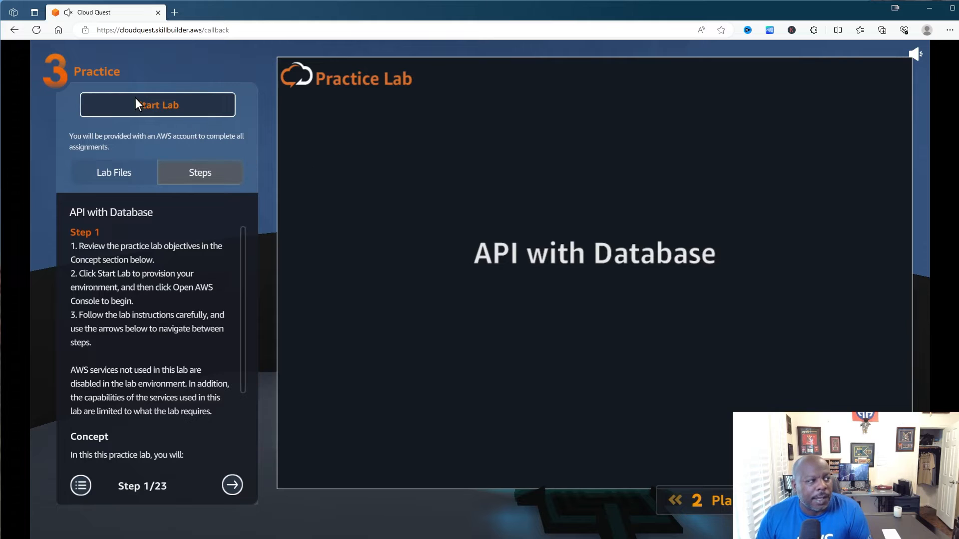
- Start the lab and download sample_code.py from Lab Files
left_click(149, 98)
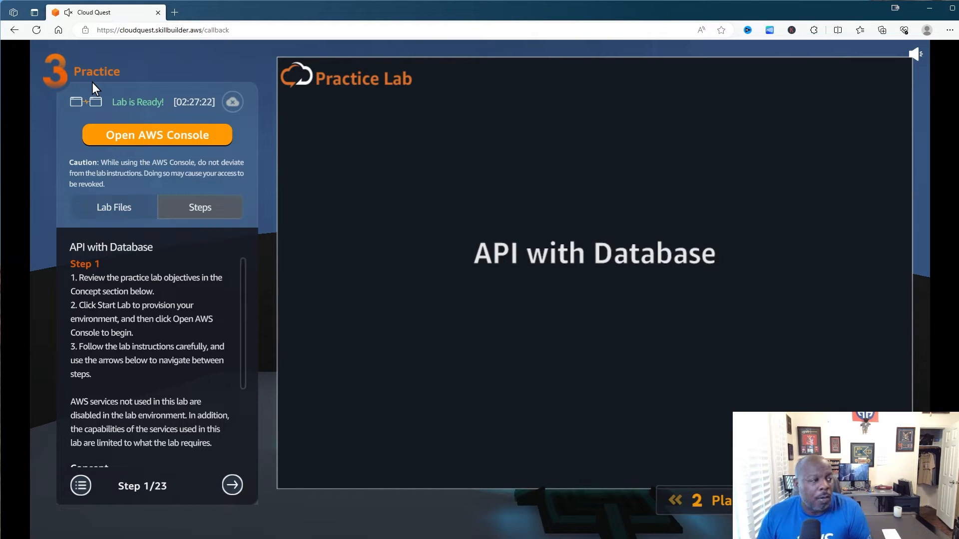
left_click(112, 209)
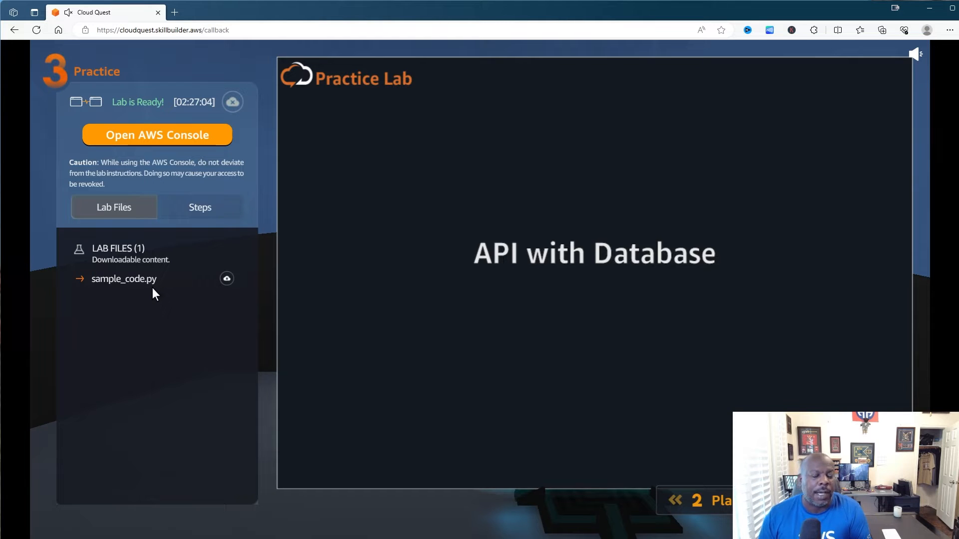
left_click(227, 279)
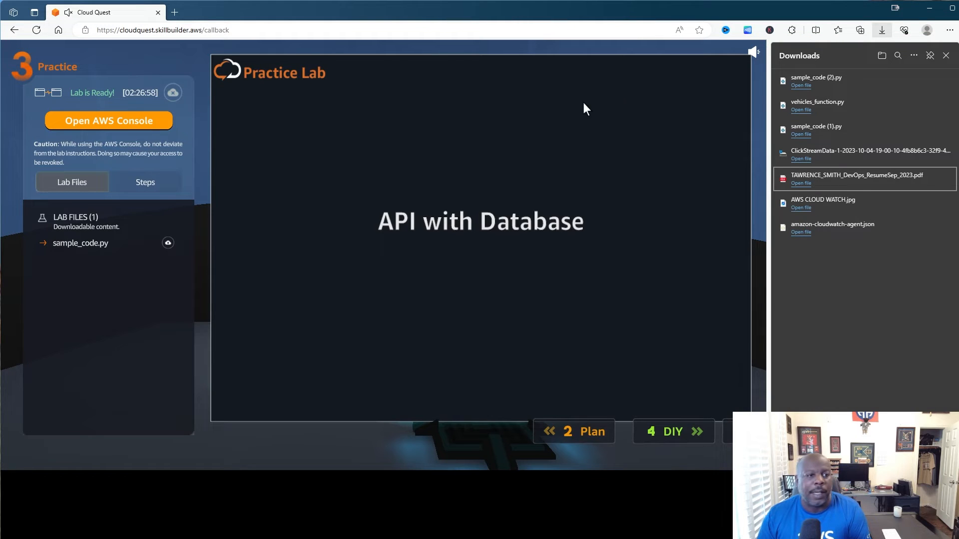
left_click(945, 58)
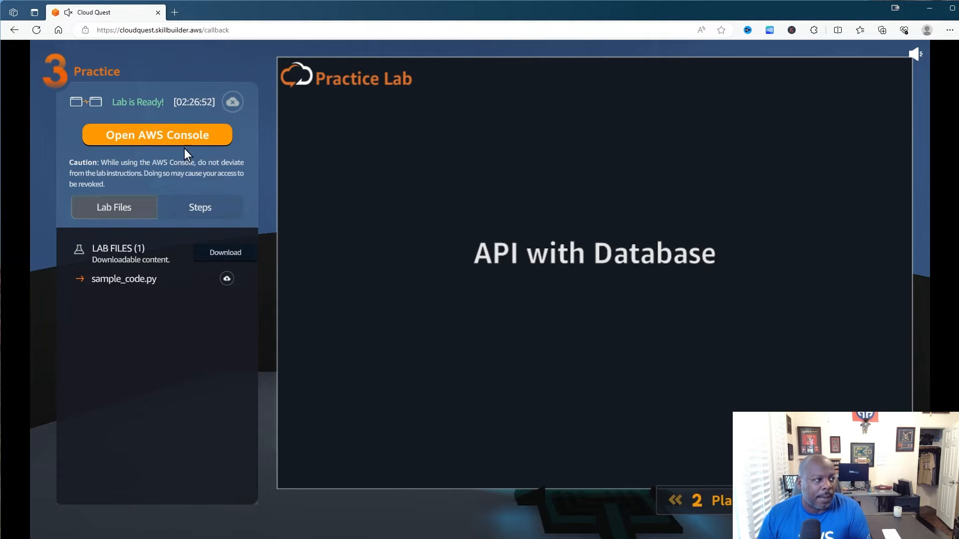
- Open the AWS console in a new tab and show the lab's step instructions
left_click(177, 136)
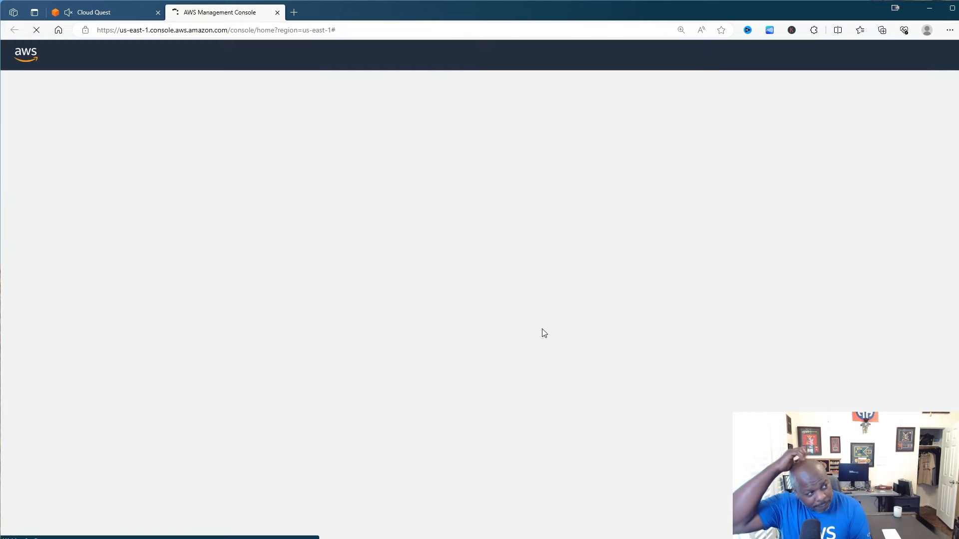
left_click(110, 13)
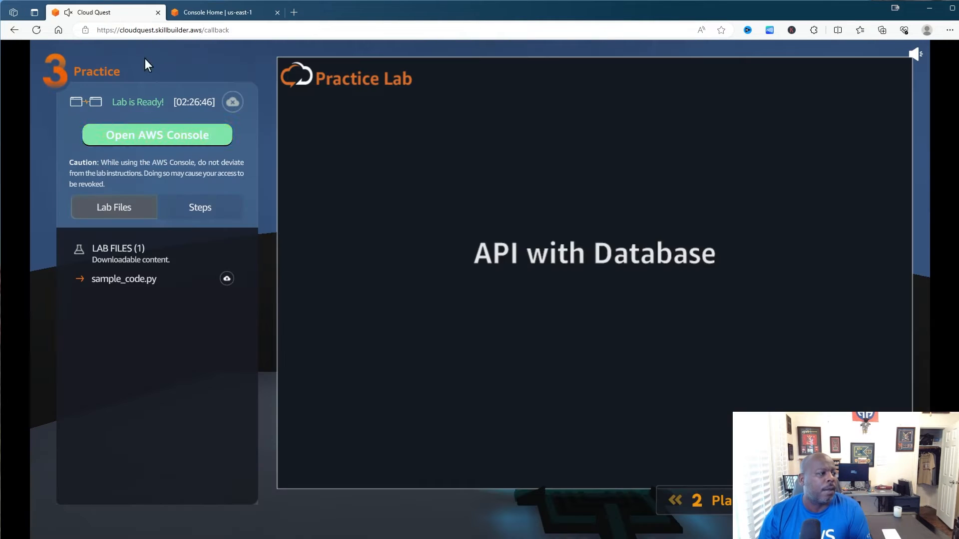
left_click(188, 213)
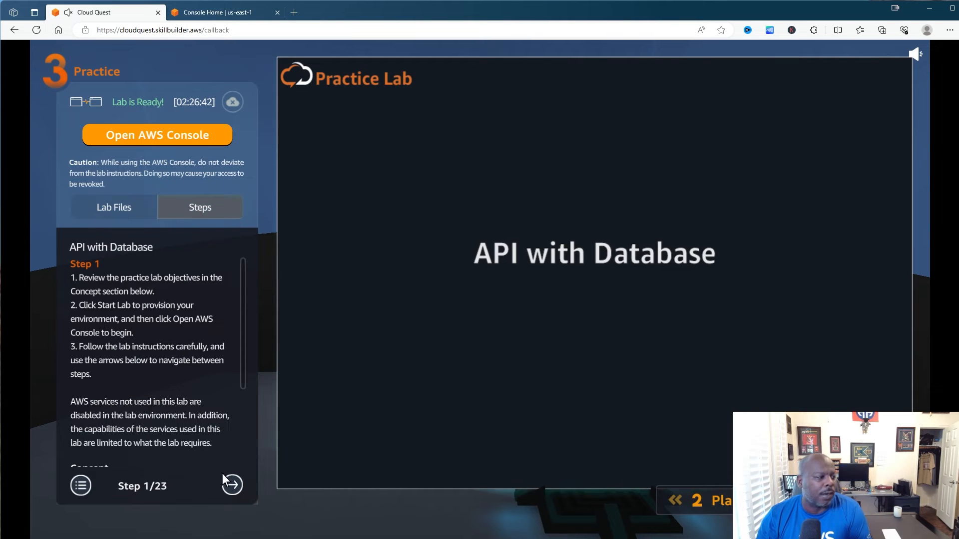
- Open DynamoDB from Console Home favorites while advancing the lab guide to step 3
left_click(232, 485)
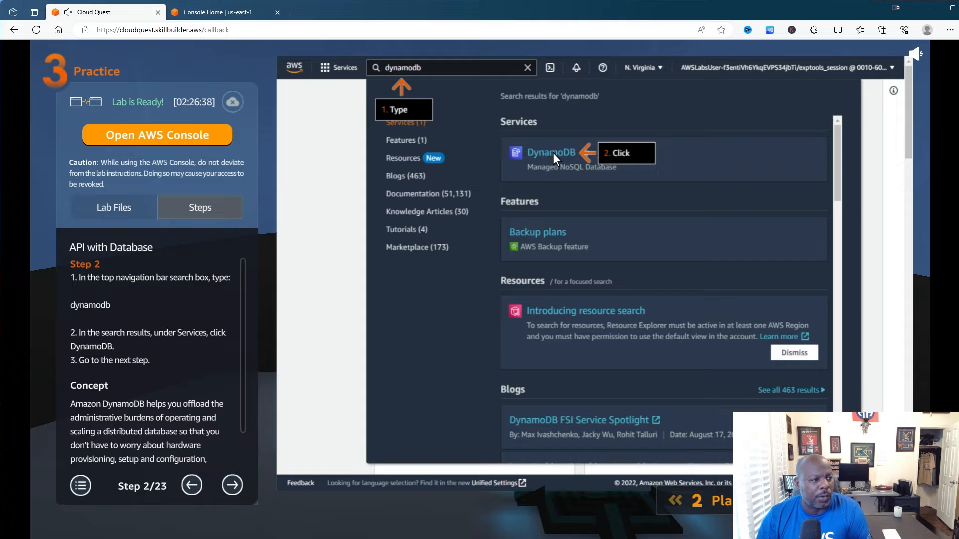
left_click(232, 12)
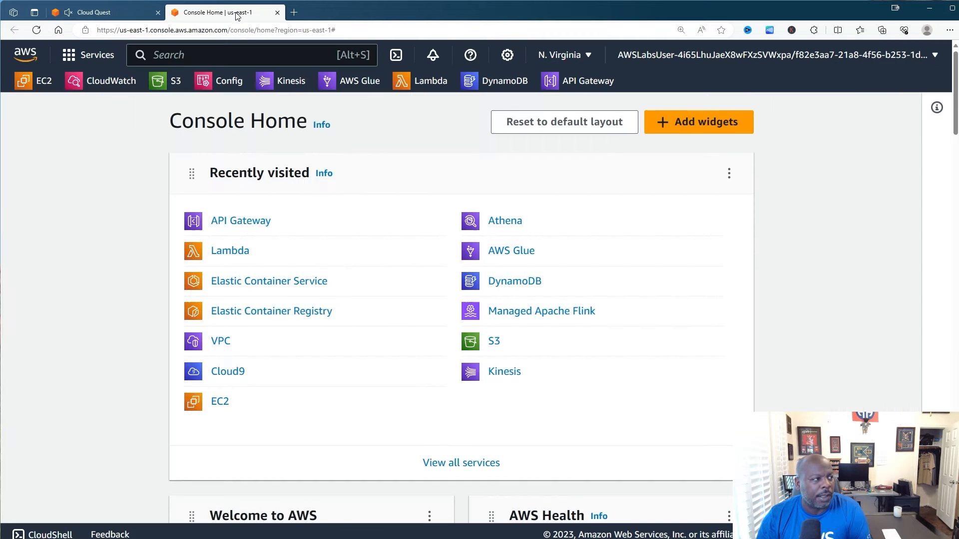
left_click(480, 87)
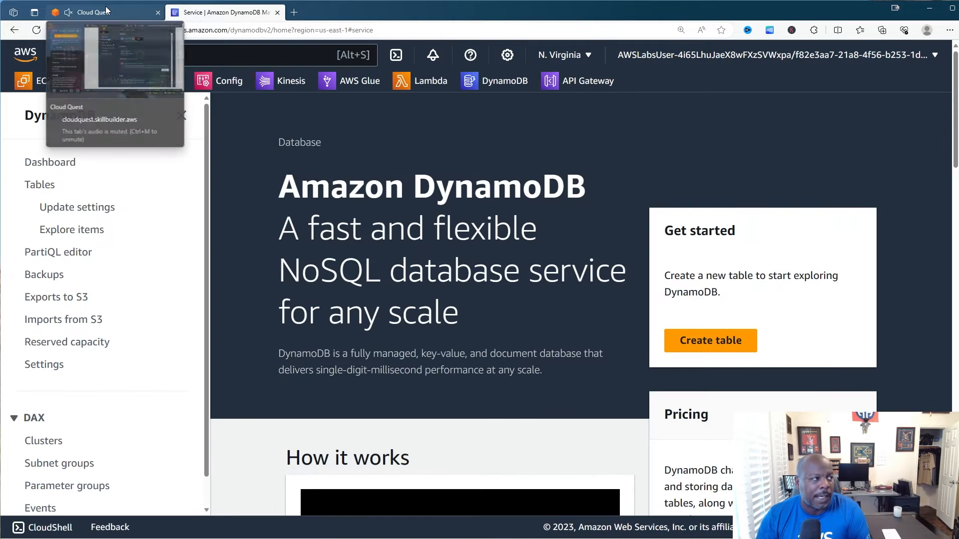
left_click(112, 11)
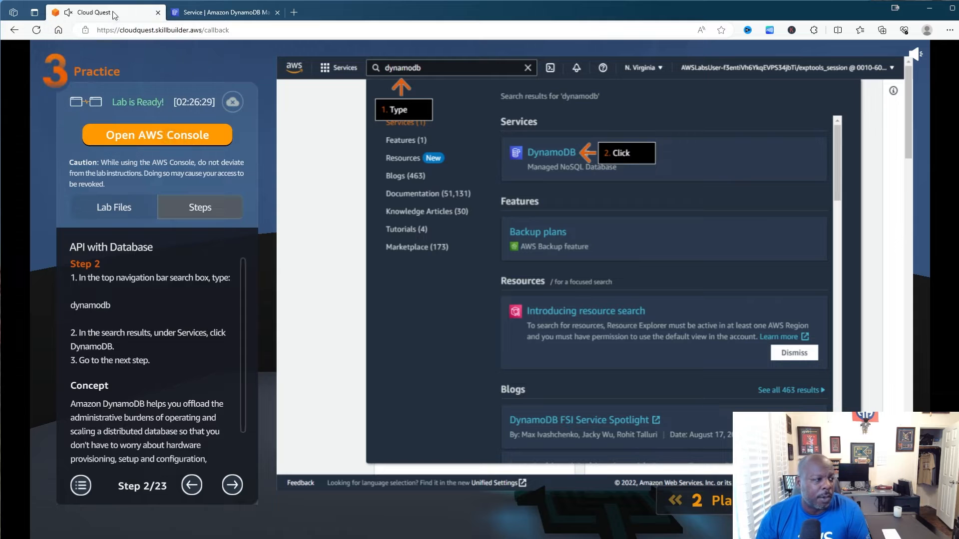
left_click(233, 484)
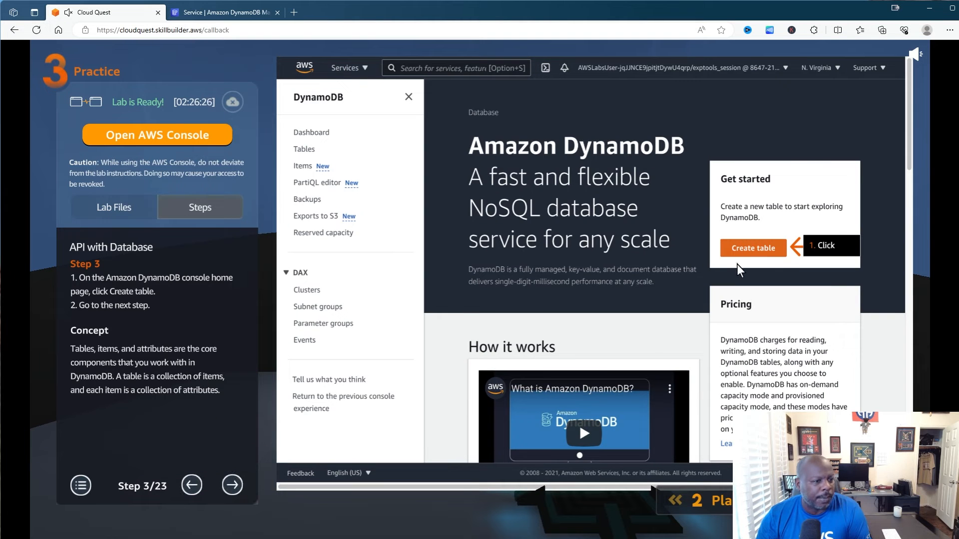
left_click(234, 15)
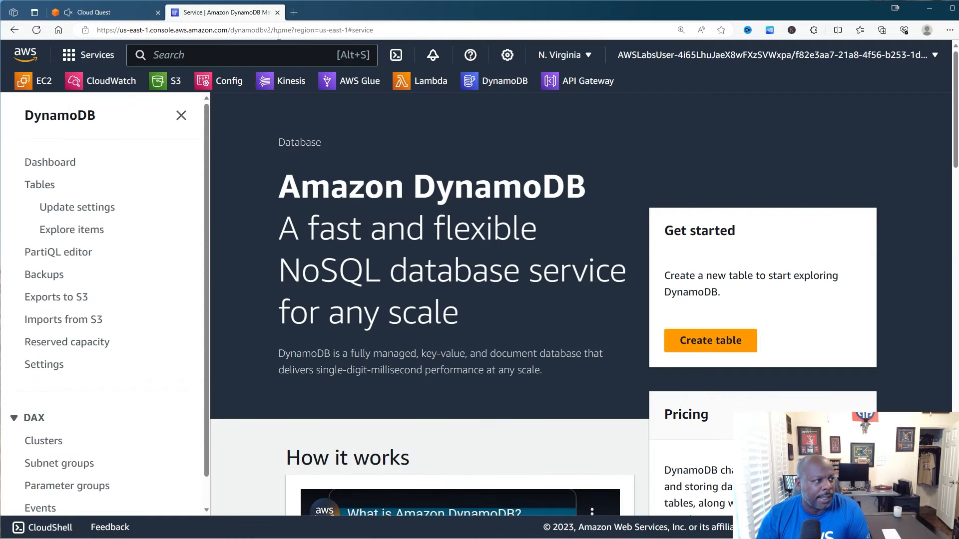
- Start a new DynamoDB table and enter the table name 'locations'
left_click(710, 341)
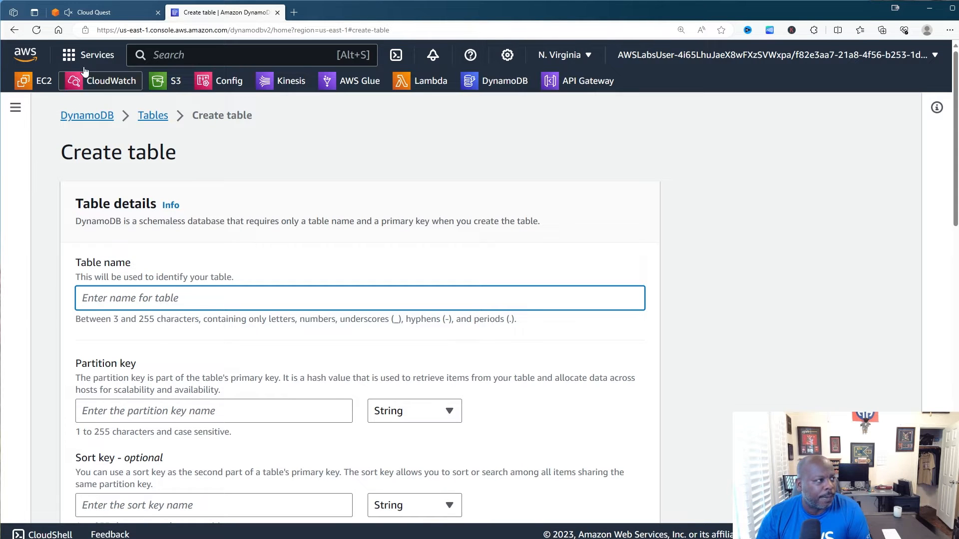
left_click(97, 13)
left_click(231, 485)
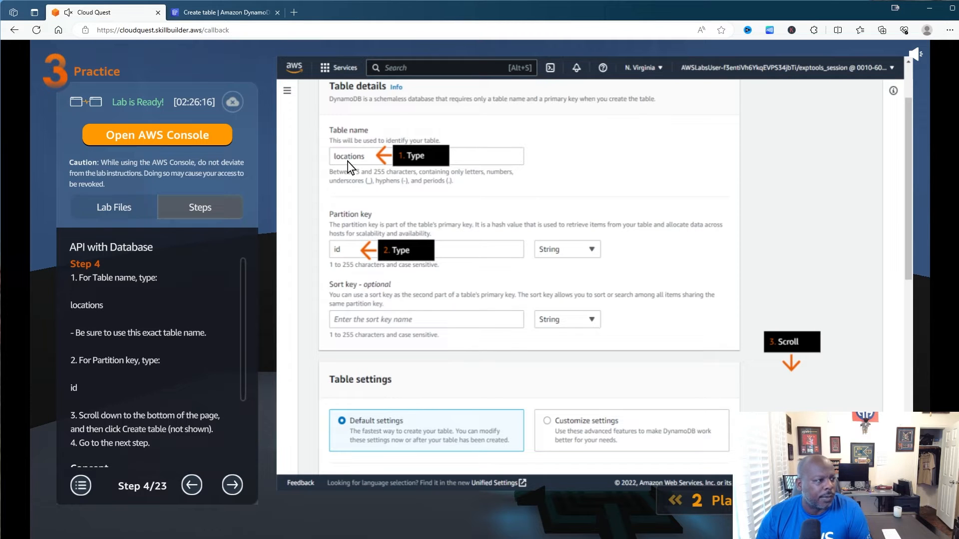
left_click(132, 307)
left_click(131, 305)
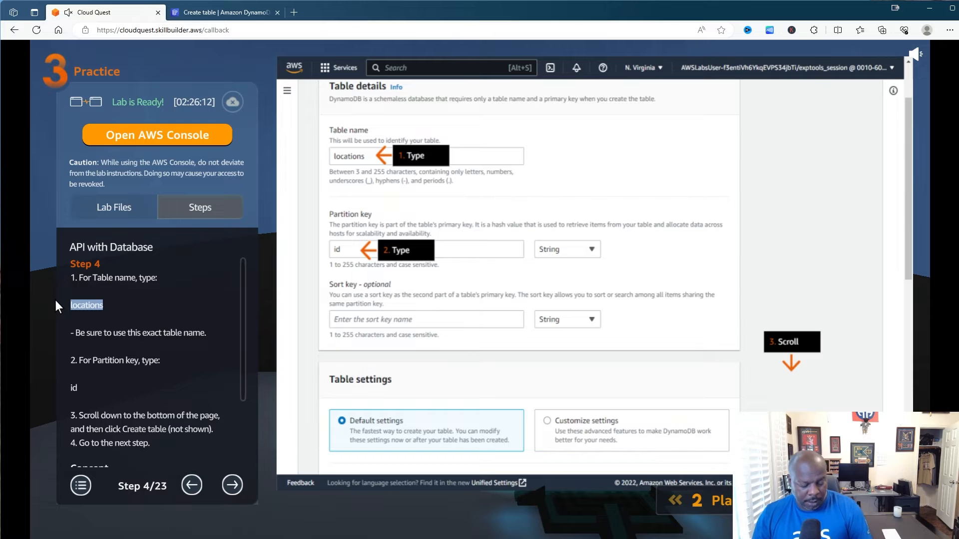
left_click(253, 12)
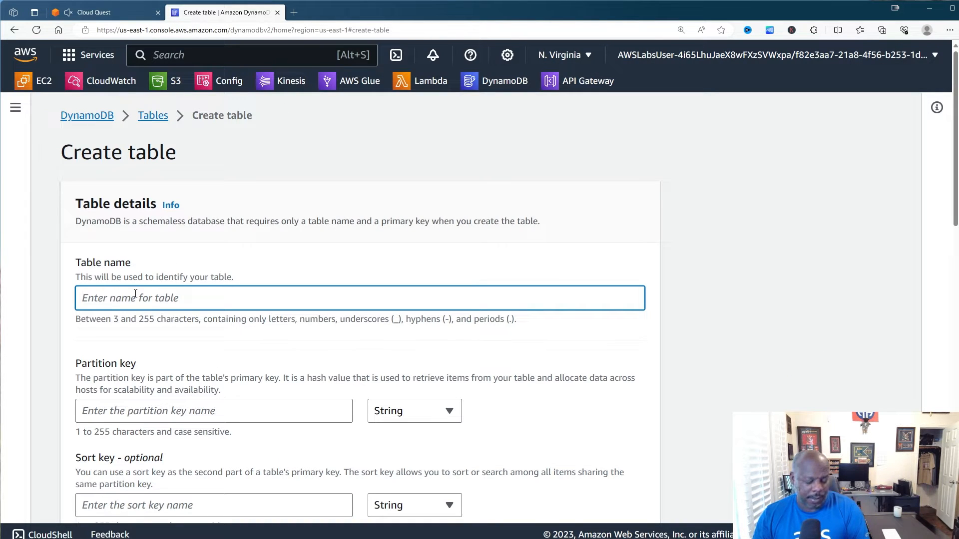
type("undefined")
key("BackSpace")
key("BackSpace")
key("BackSpace")
key("BackSpace")
key("BackSpace")
key("BackSpace")
key("BackSpace")
key("BackSpace")
key("BackSpace")
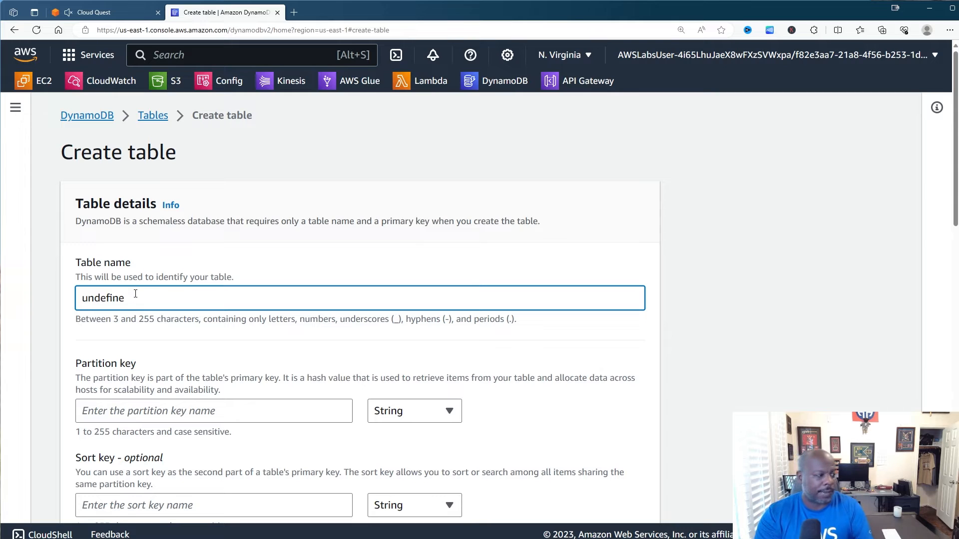
type("loc")
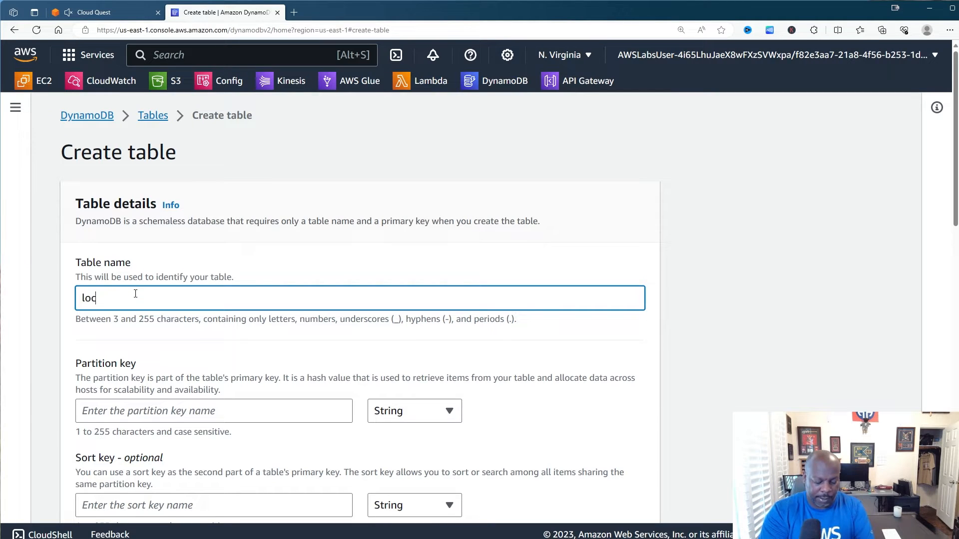
type("ations")
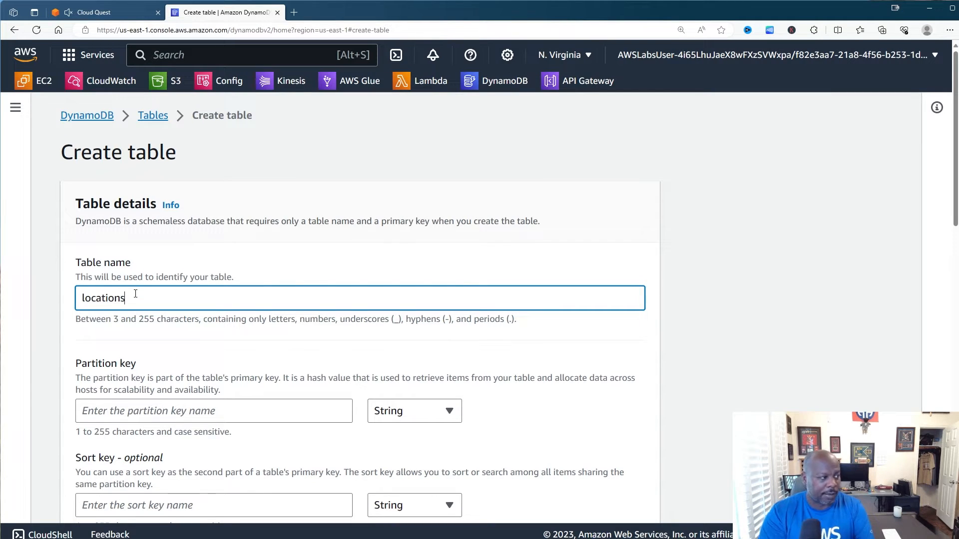
- Set the table's partition key to 'id'
left_click(92, 6)
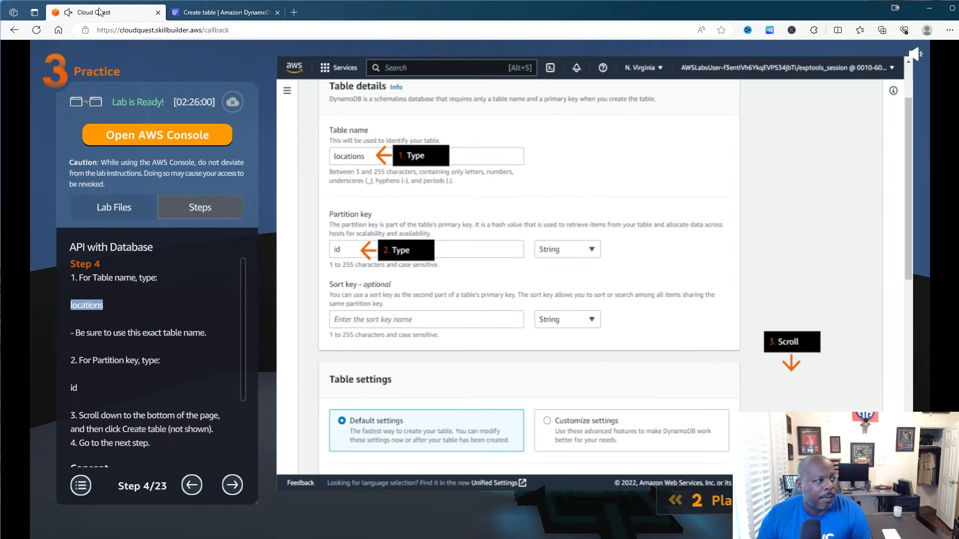
left_click(207, 291)
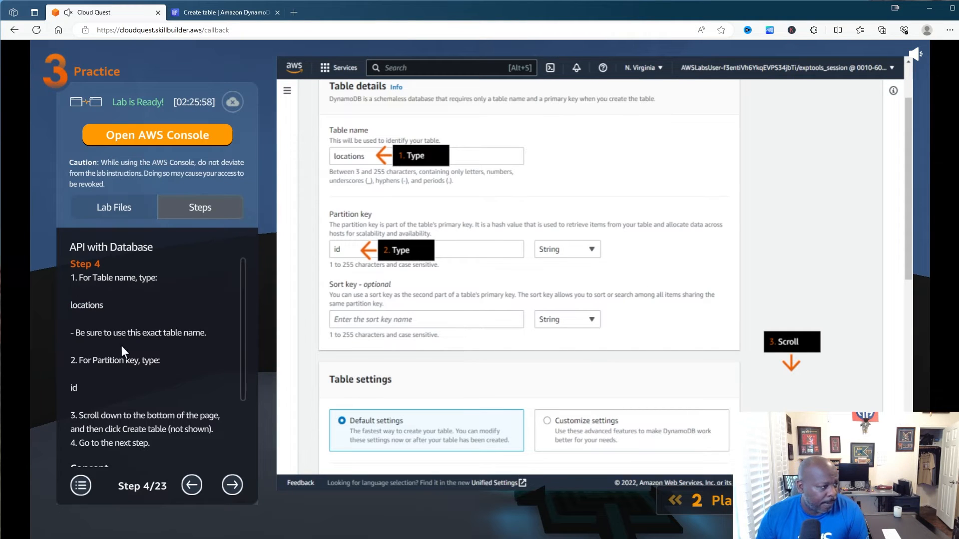
left_click(227, 12)
left_click(117, 416)
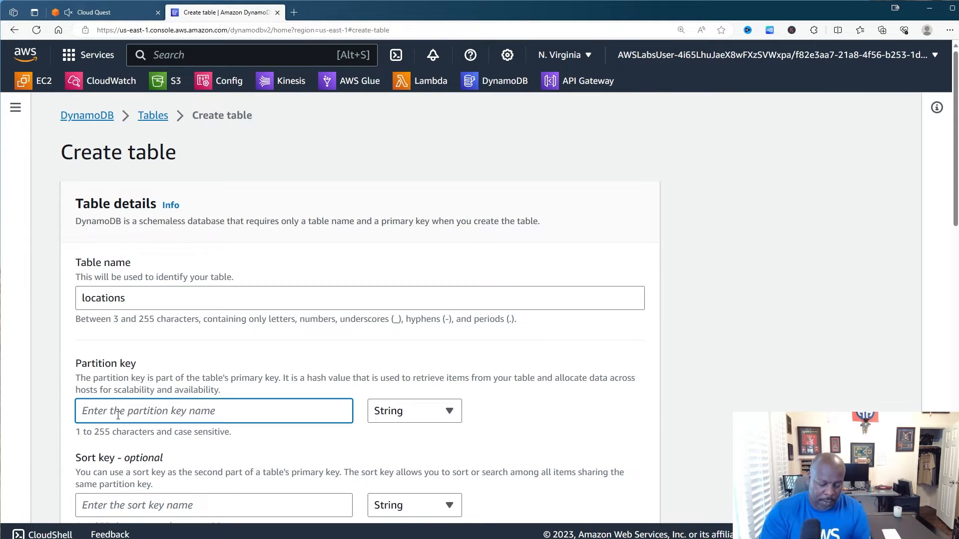
type("id")
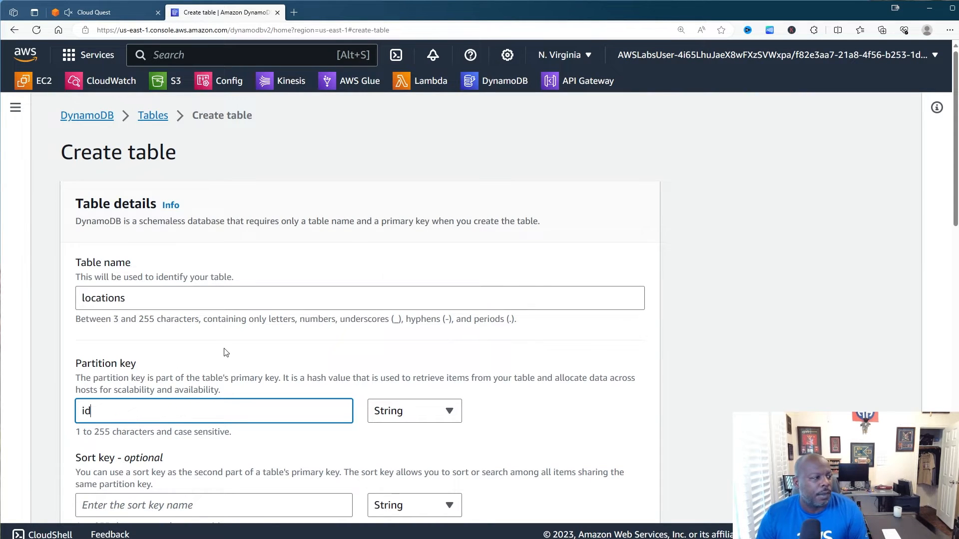
scroll(223, 349, "down", 3)
- Review the upcoming lab steps and scroll to the bottom of the Create table form
left_click(95, 12)
scroll(197, 325, "down", 3)
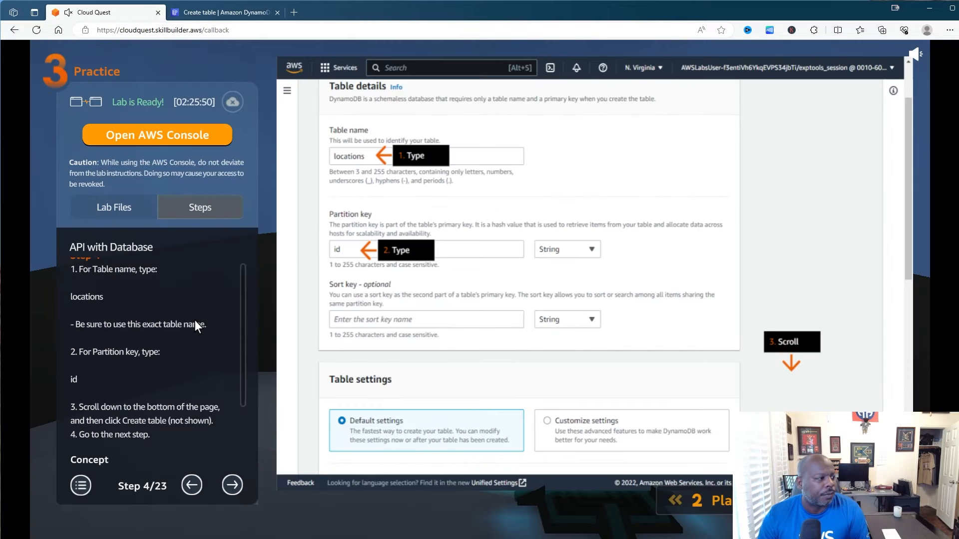
scroll(200, 334, "down", 3)
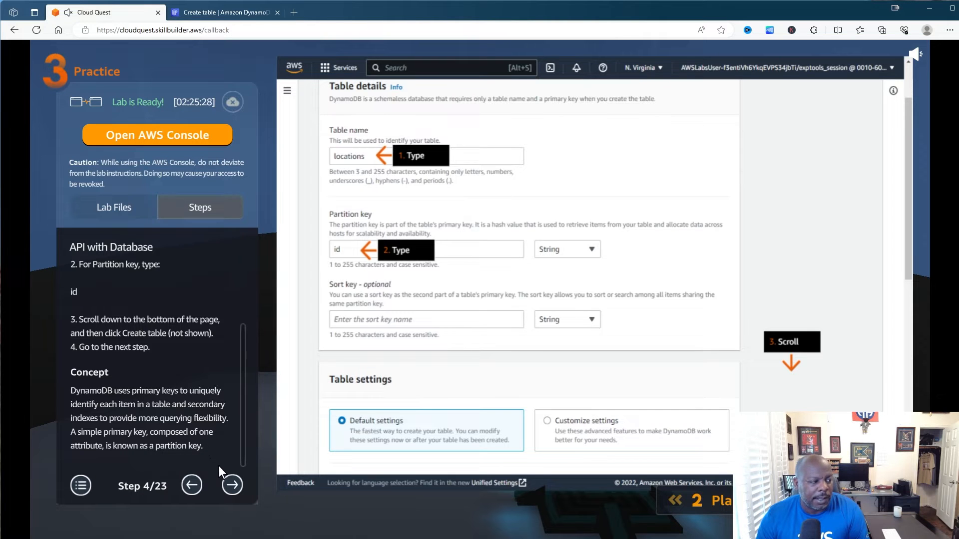
left_click(231, 484)
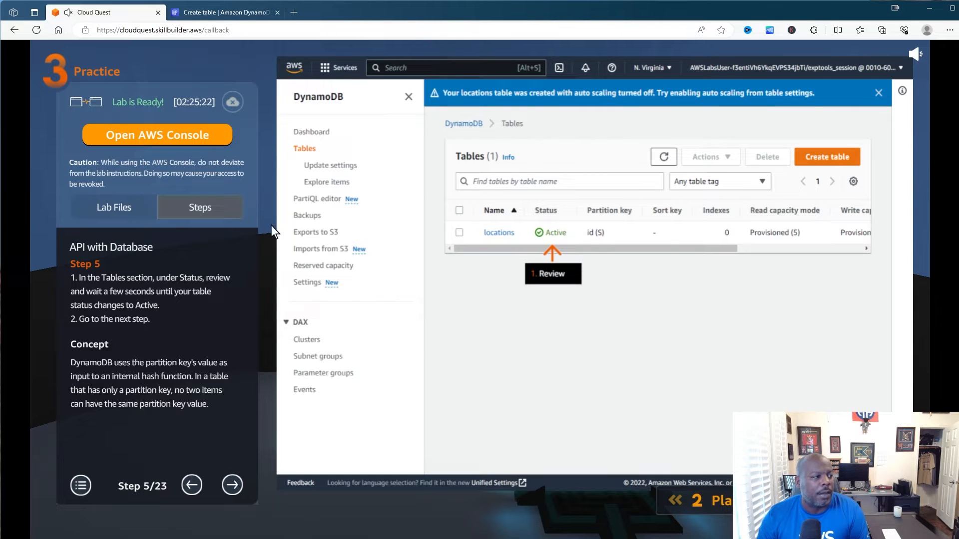
left_click(191, 485)
scroll(172, 388, "down", 3)
scroll(172, 364, "down", 3)
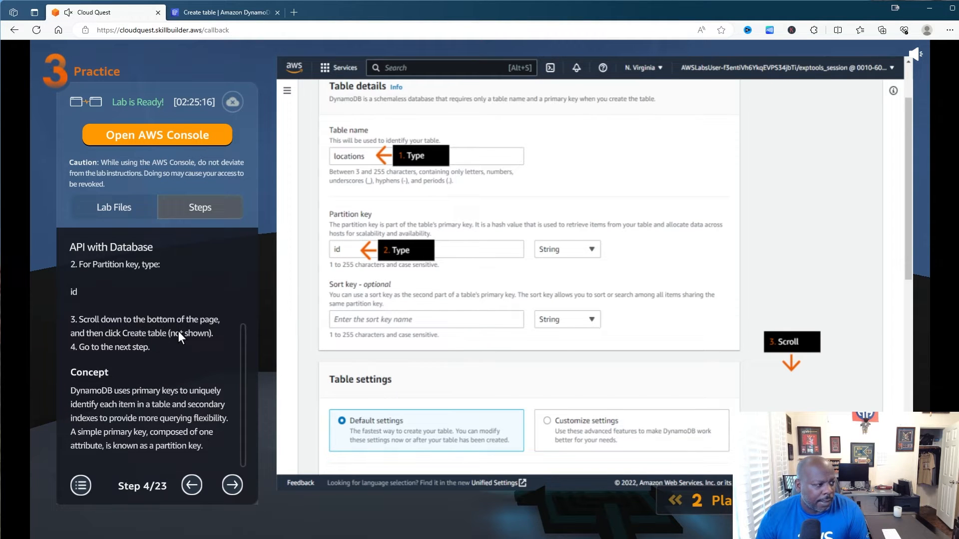
left_click(225, 12)
scroll(706, 300, "down", 10)
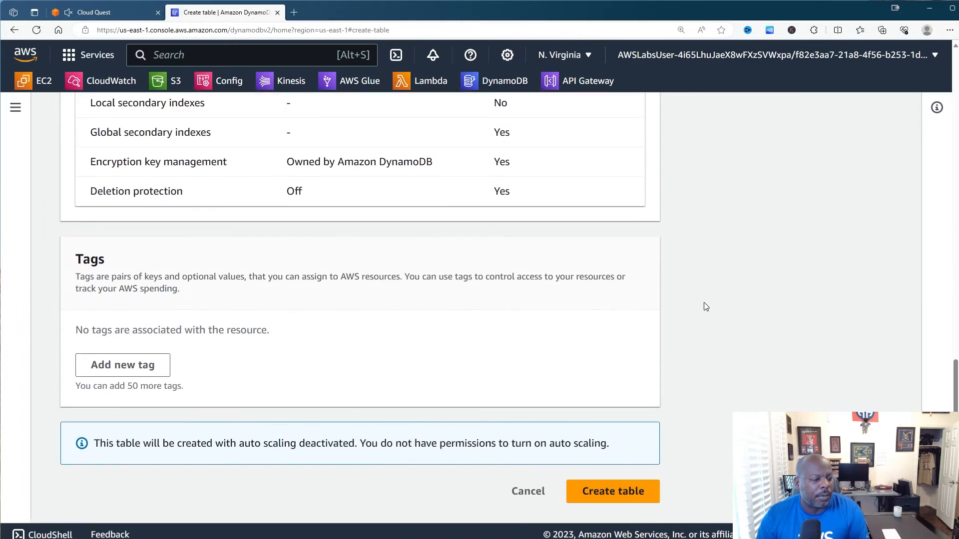
- Create the locations table, refresh until it shows Active, and dismiss the auto-scaling notice
left_click(626, 487)
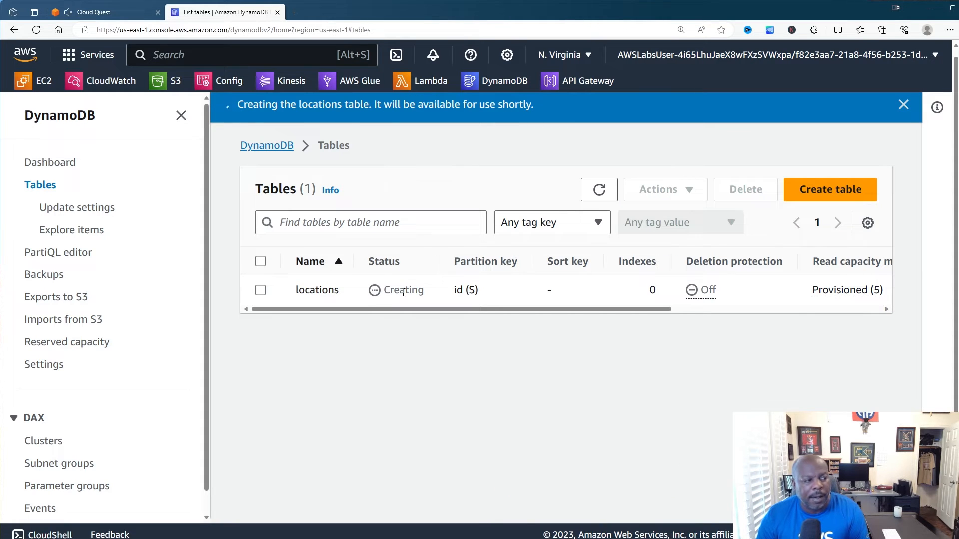
left_click(596, 198)
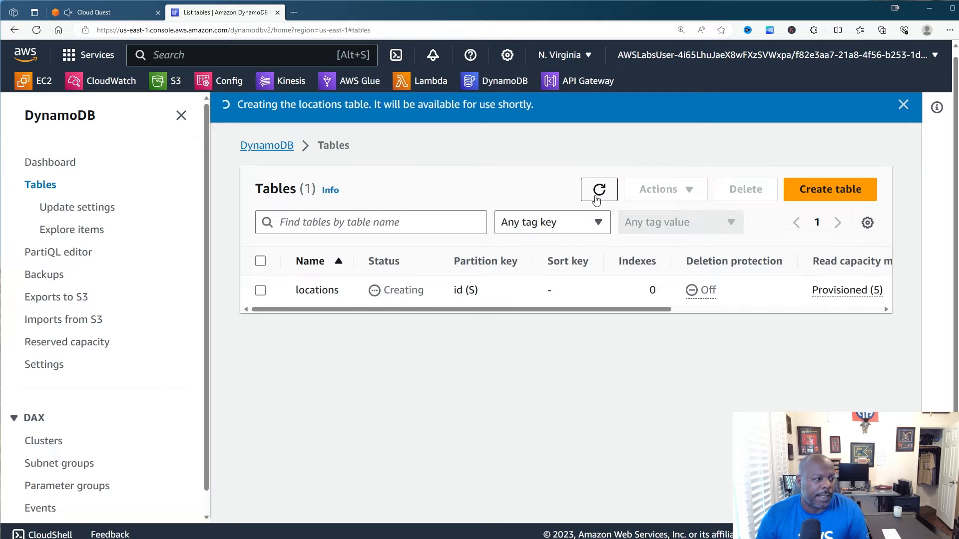
left_click(109, 18)
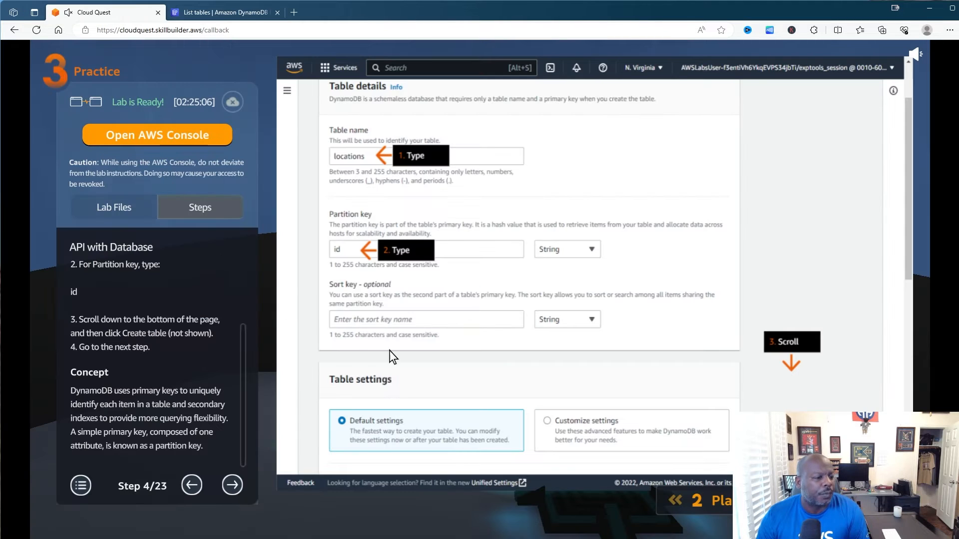
left_click(233, 484)
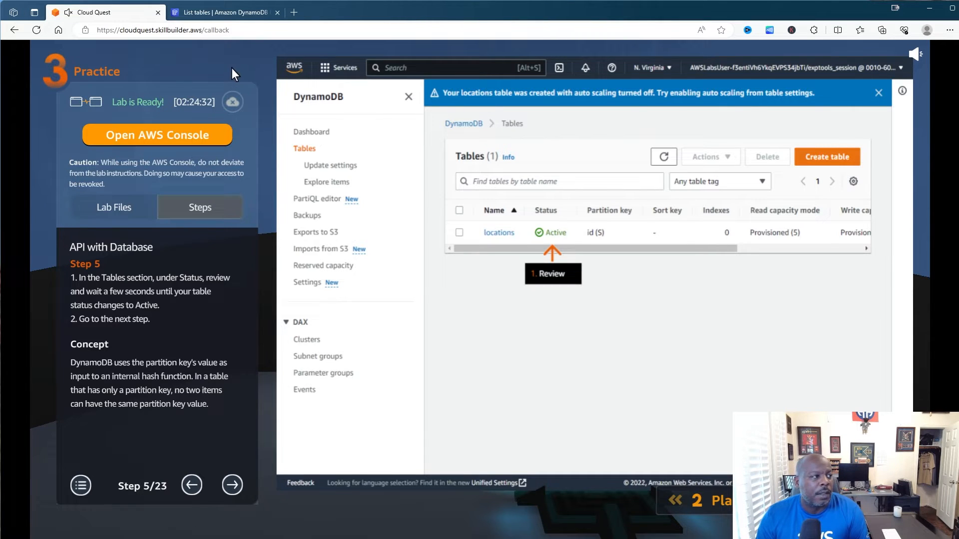
left_click(239, 14)
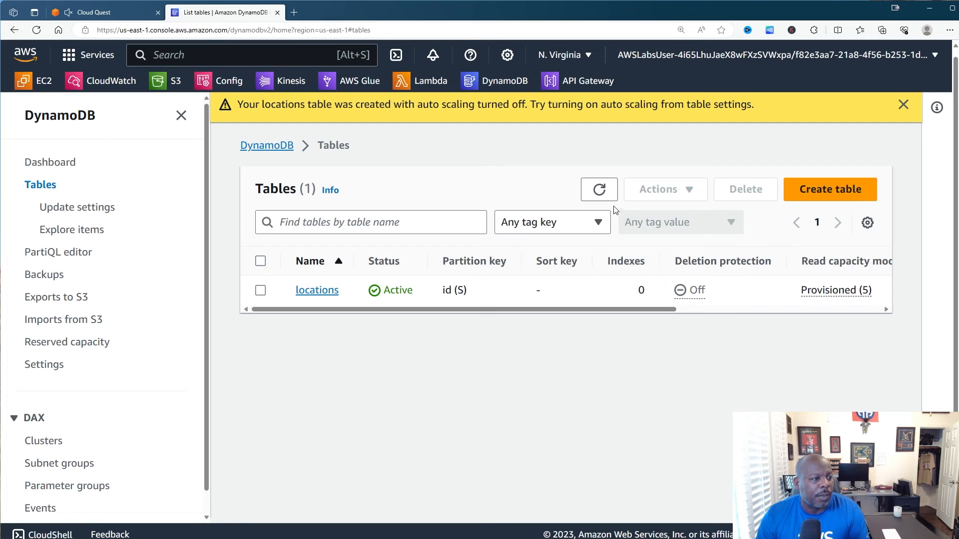
left_click(597, 193)
left_click(903, 104)
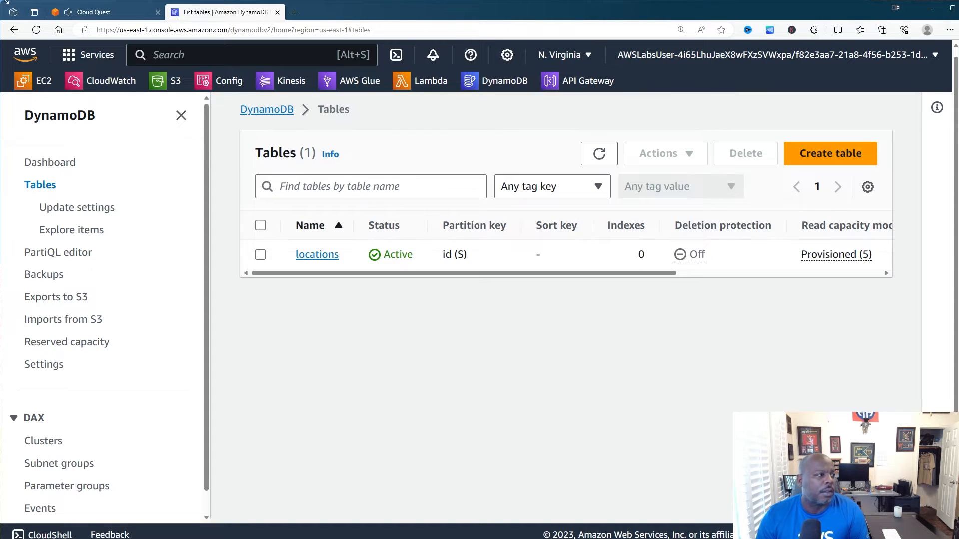
left_click(98, 14)
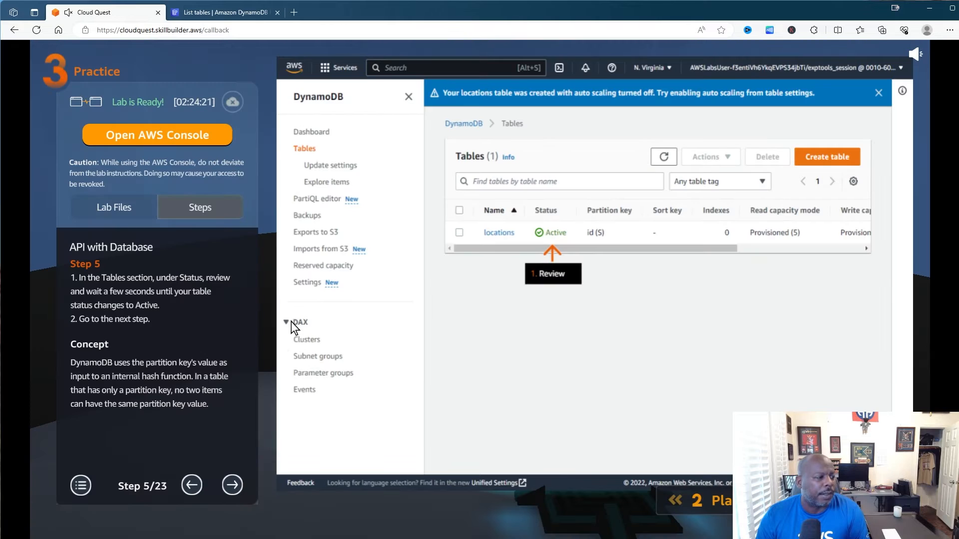
- Advance the lab guide to step 7 and start a new function in the Lambda console
left_click(232, 484)
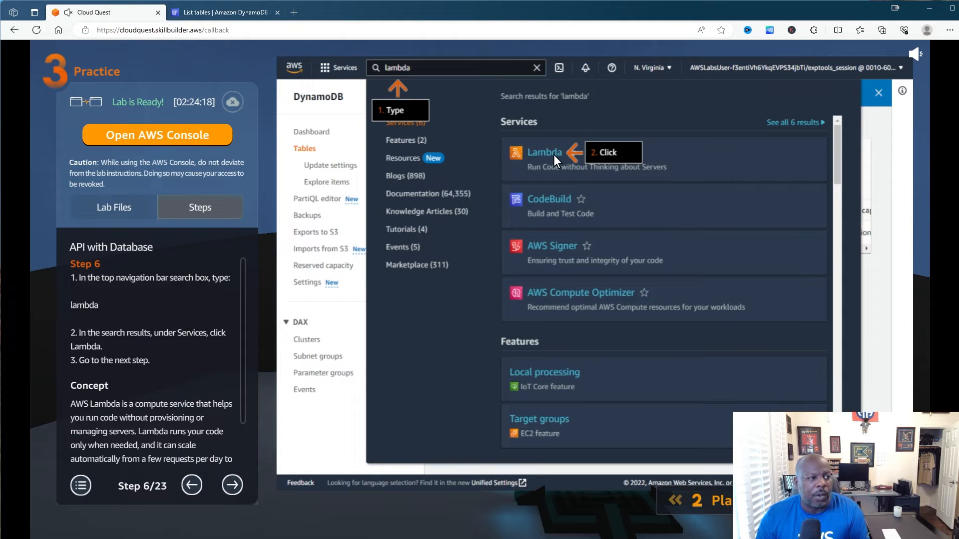
left_click(236, 486)
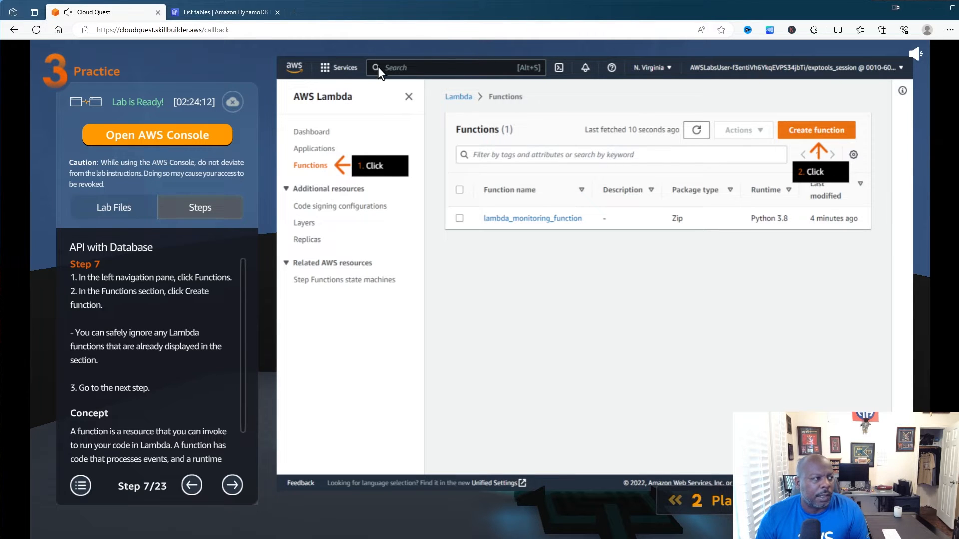
left_click(263, 15)
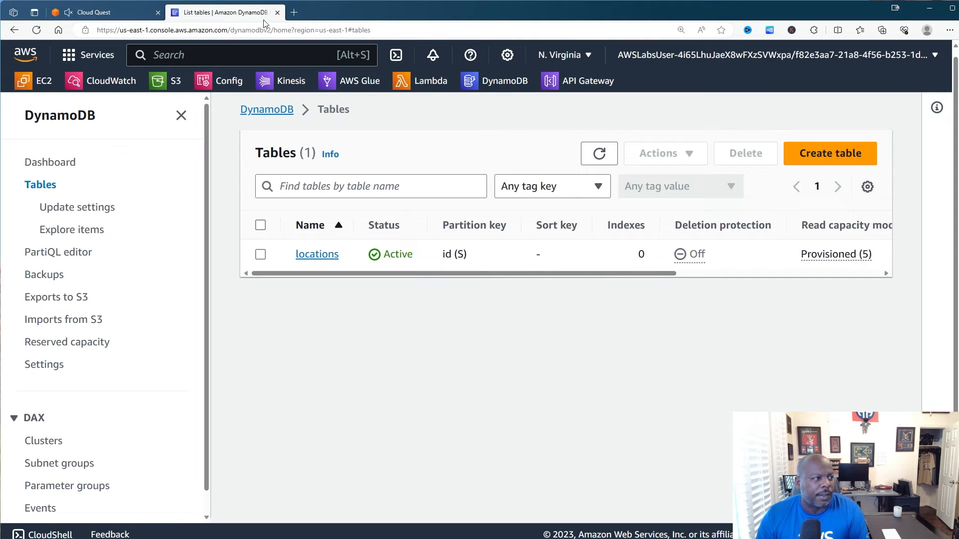
left_click(424, 83)
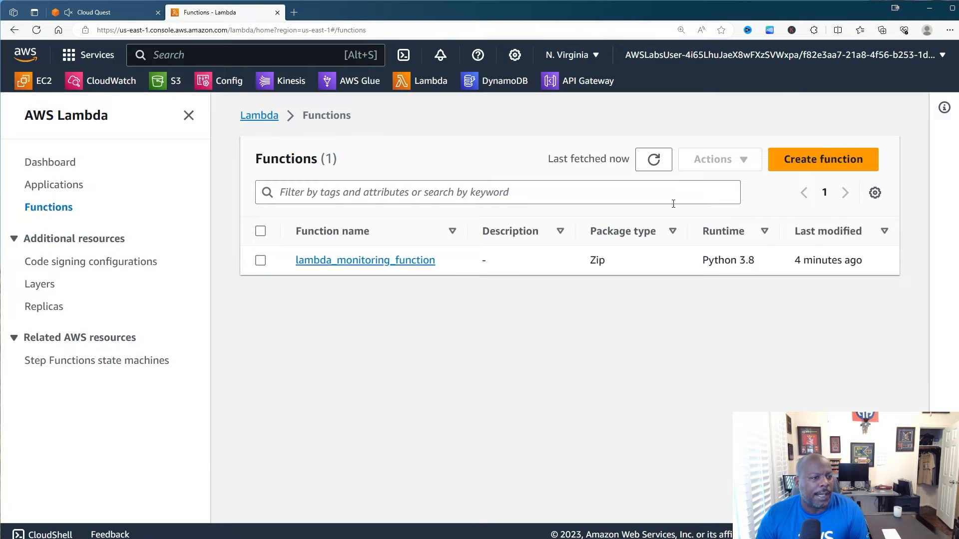
left_click(803, 163)
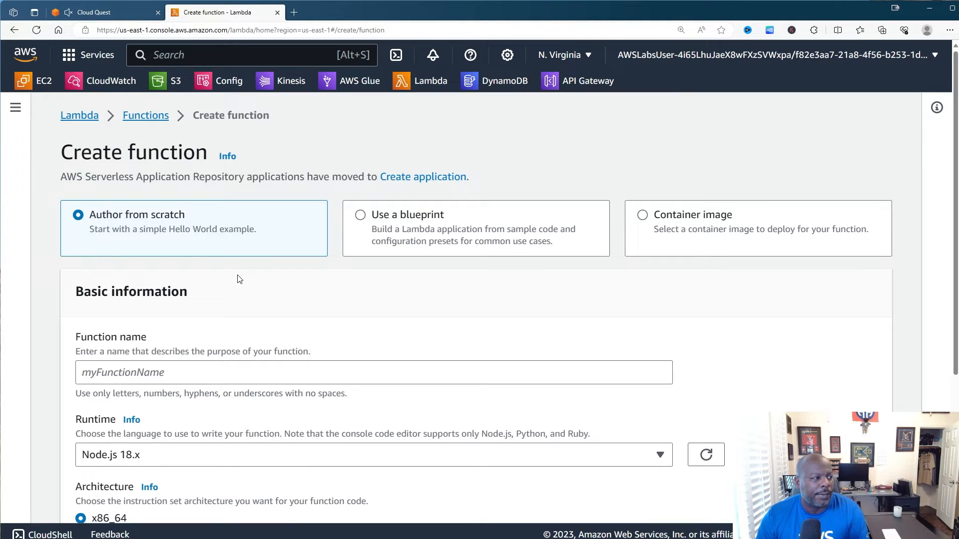
- Following lab step 8, enter 'labFunction' as the function name
left_click(136, 17)
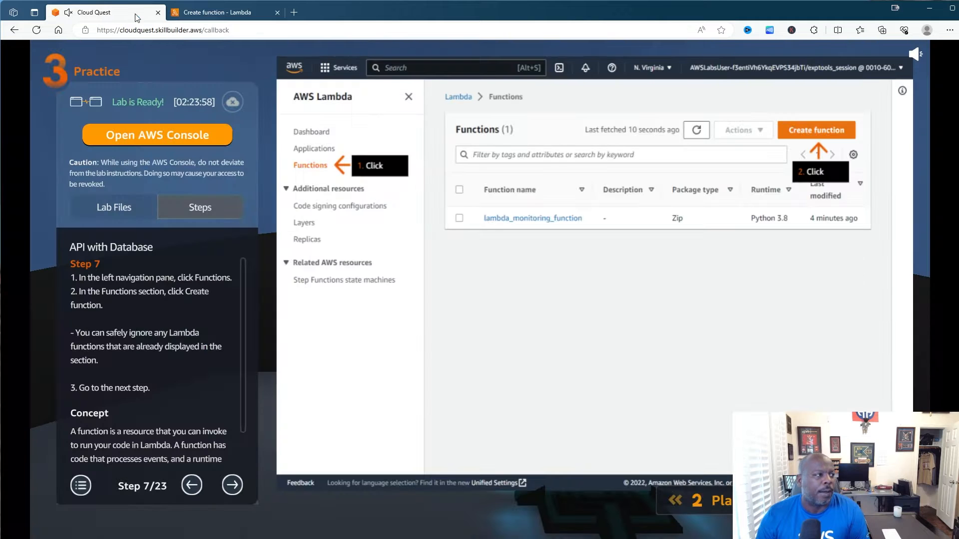
left_click(233, 482)
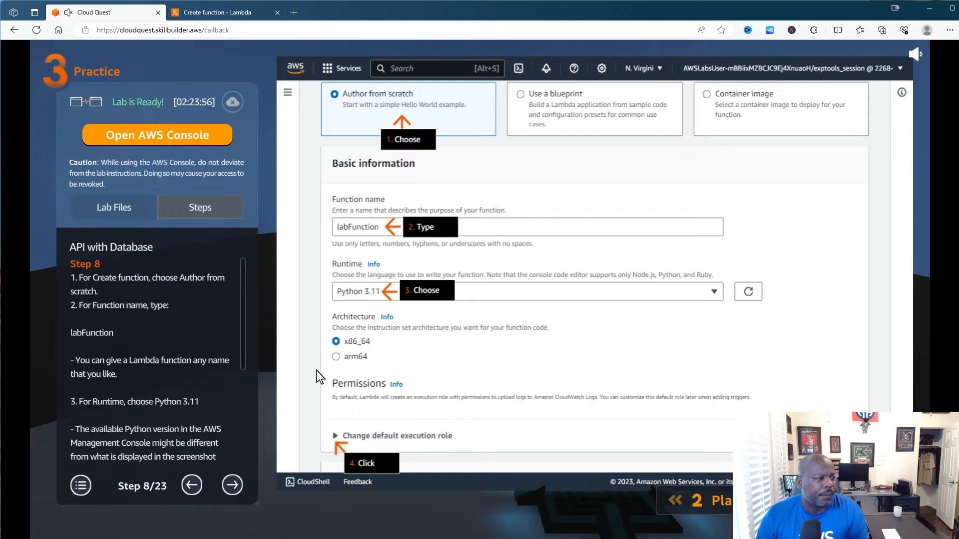
left_click_drag(135, 329, 73, 331)
left_click(127, 334)
left_click(217, 12)
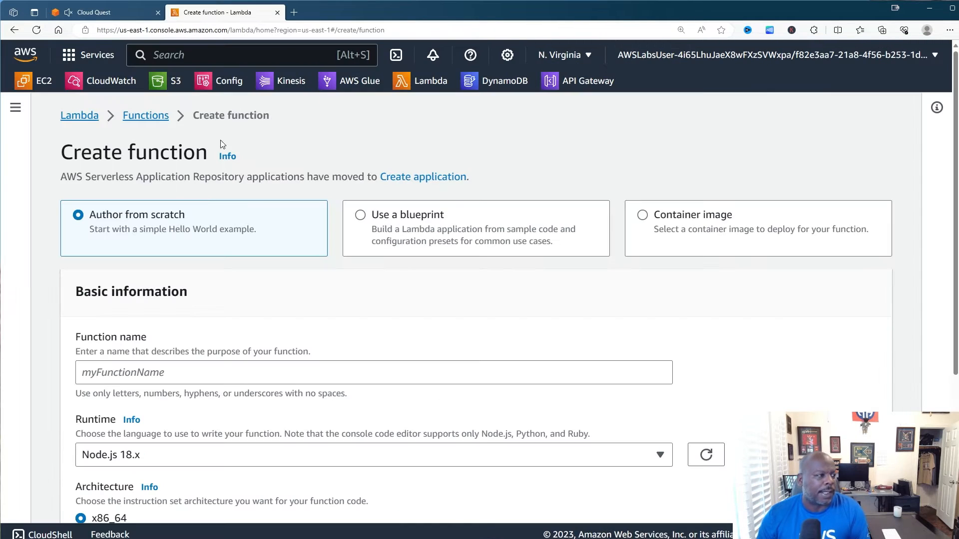
left_click(132, 373)
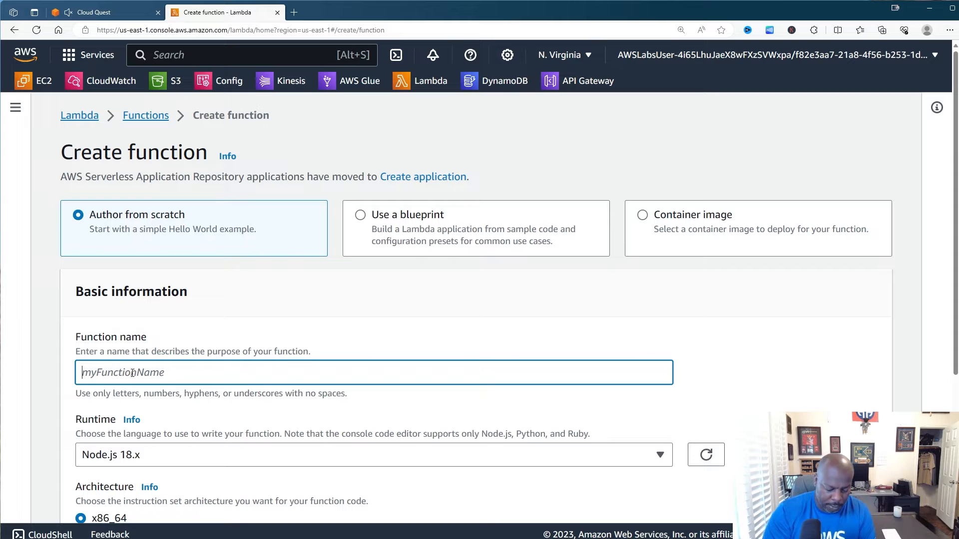
type("labF")
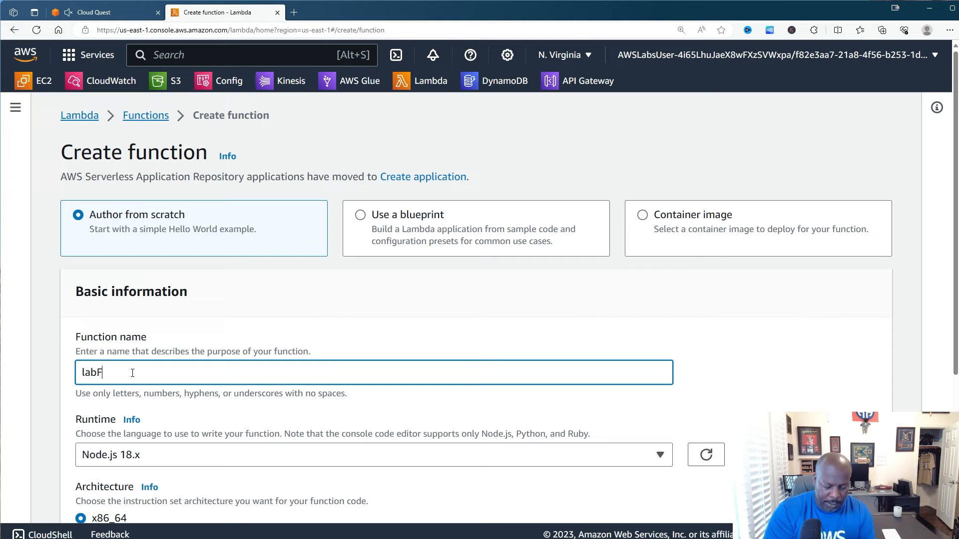
type("unction")
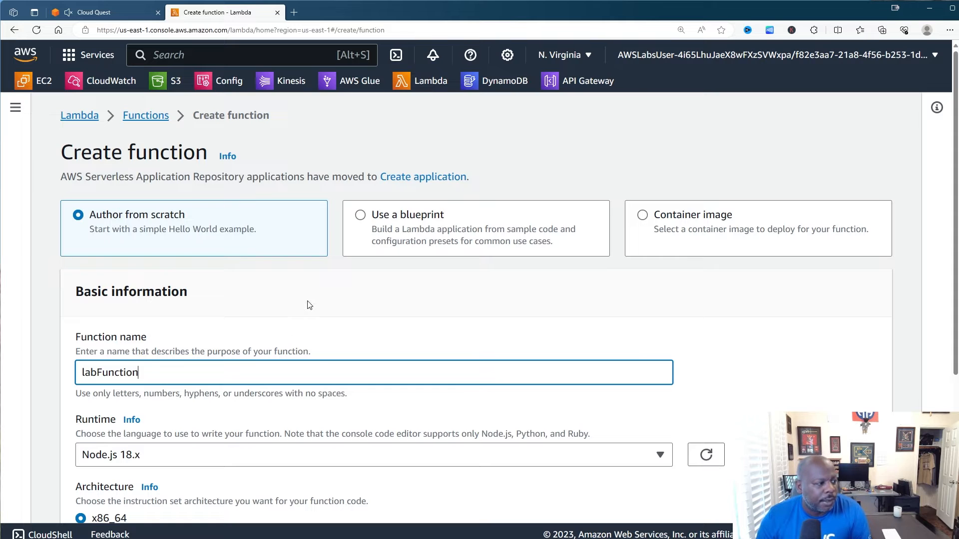
left_click(85, 11)
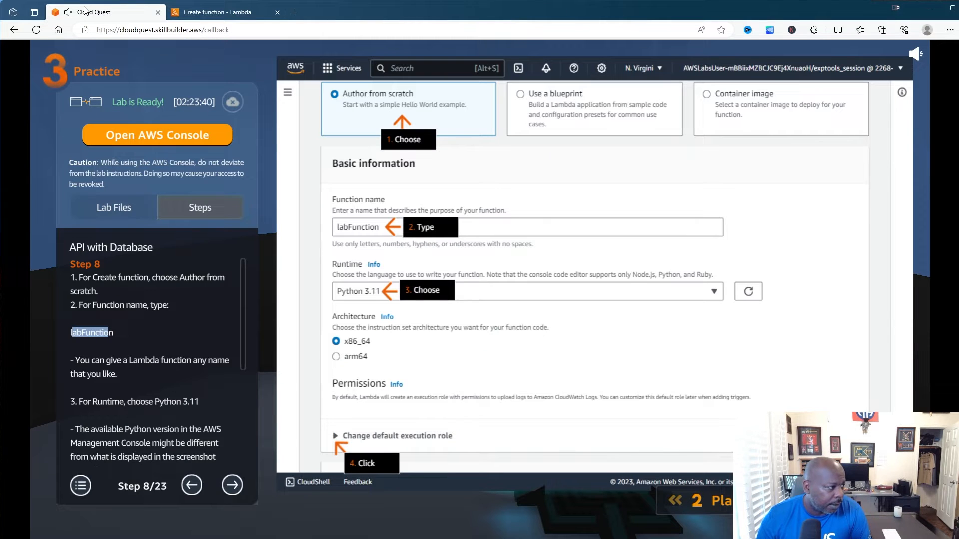
left_click(166, 315)
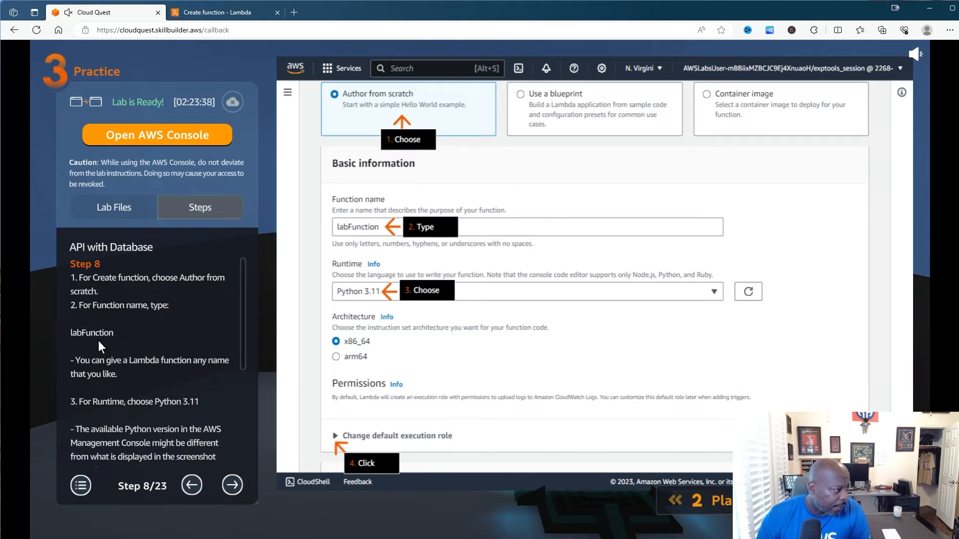
left_click(220, 16)
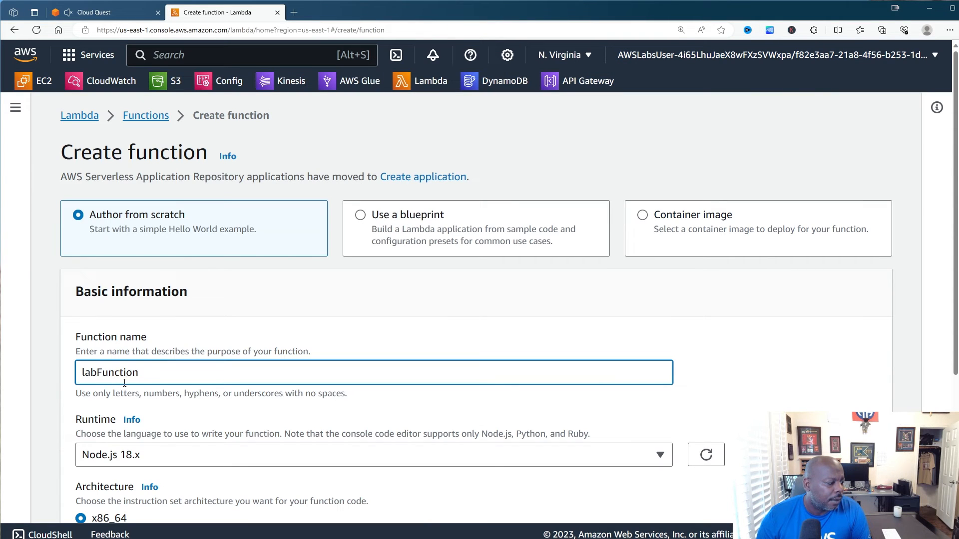
- Set the function's runtime to Python 3.11
left_click(102, 12)
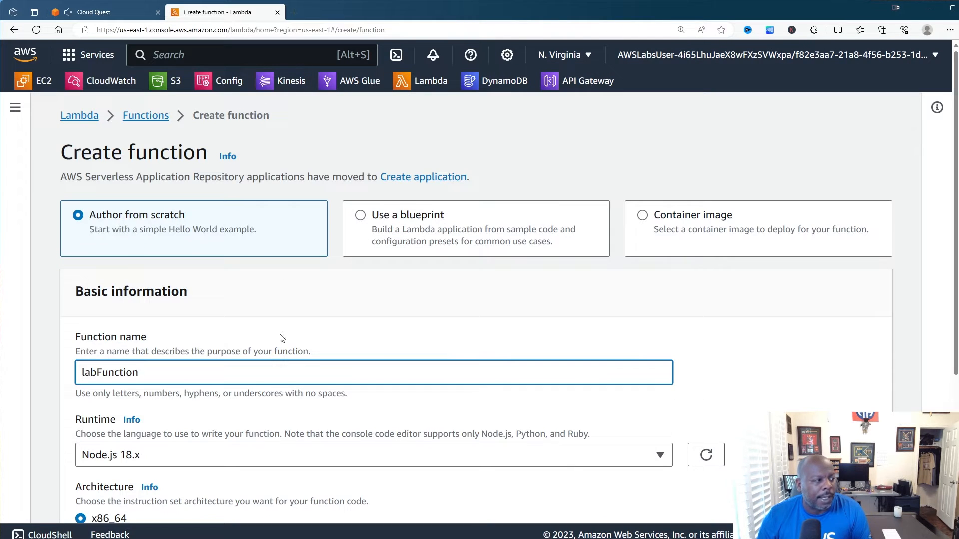
scroll(278, 336, "down", 5)
left_click(237, 229)
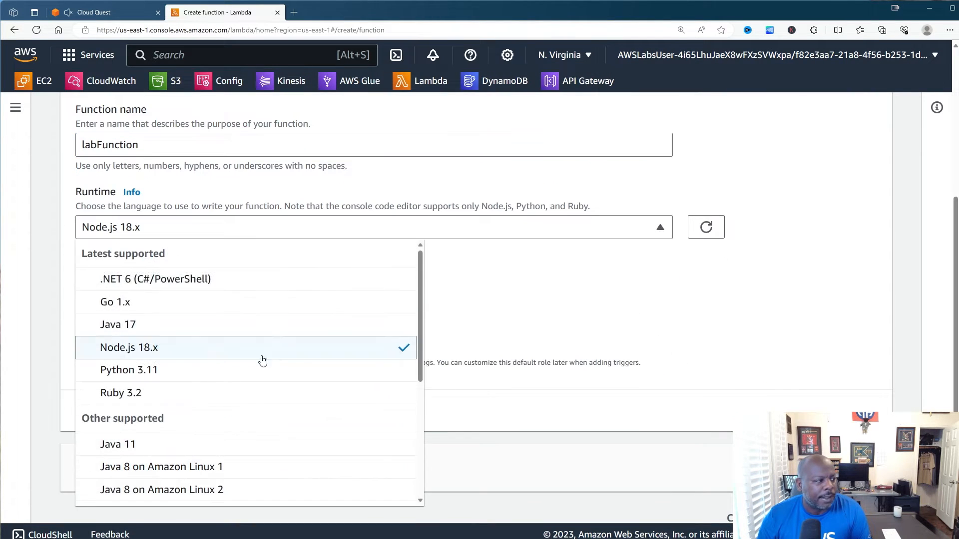
left_click(177, 372)
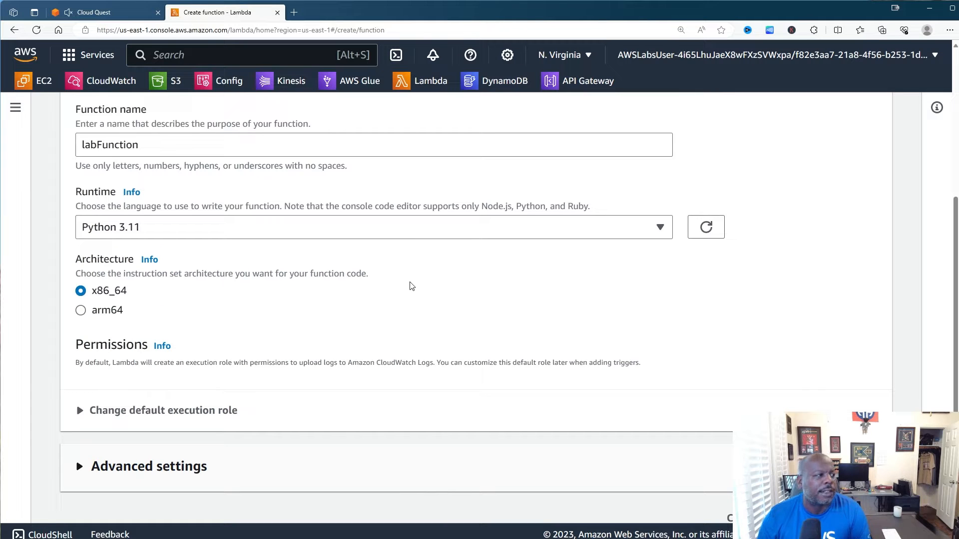
left_click(120, 14)
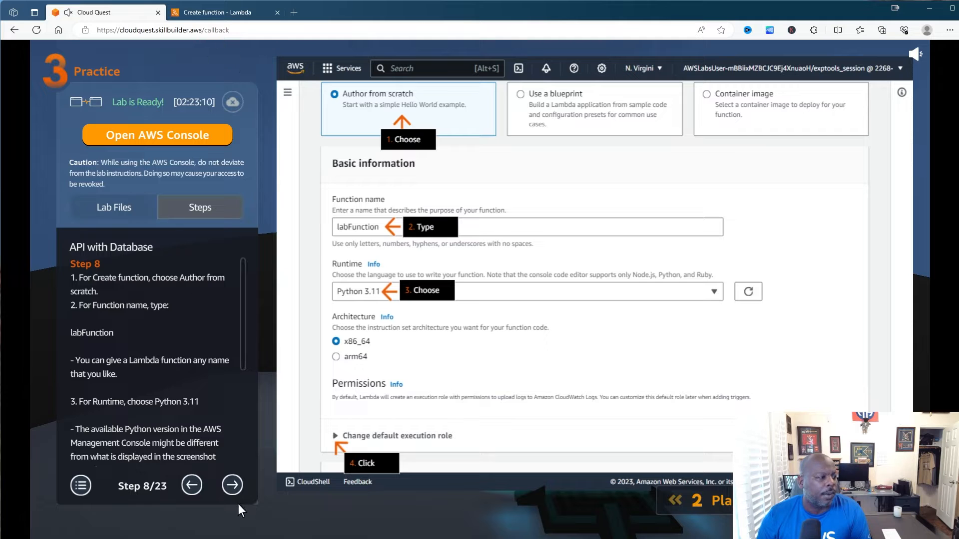
- Advance the guide to step 9 and expand the execution role options
scroll(233, 430, "down", 1)
left_click(238, 481)
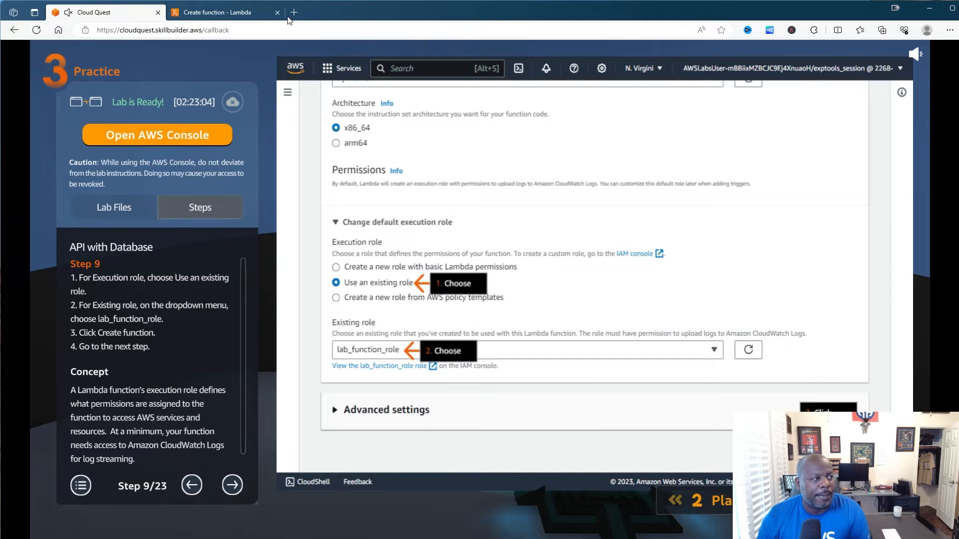
left_click(217, 12)
scroll(68, 394, "down", 1)
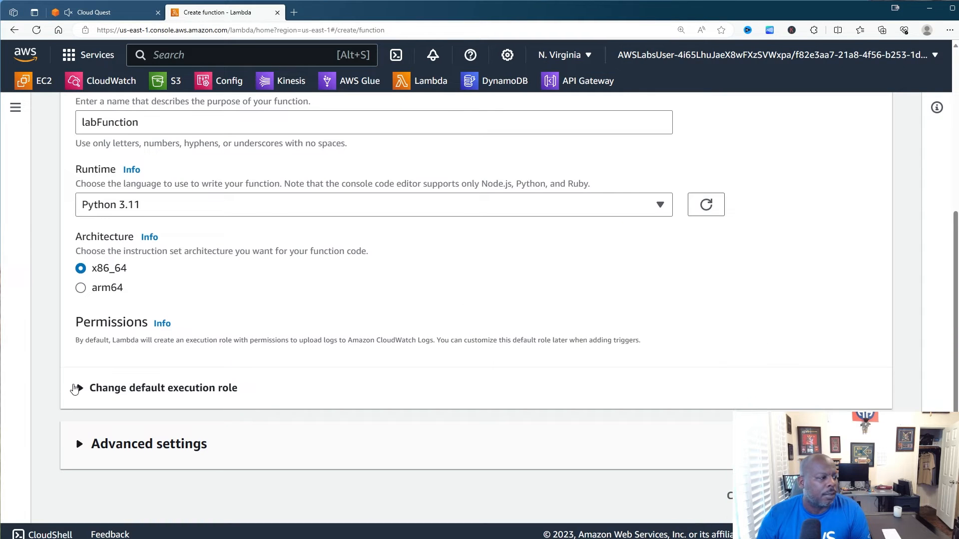
left_click(79, 389)
scroll(332, 358, "down", 4)
- Choose the existing lab_function_role as execution role and create labFunction
left_click(110, 257)
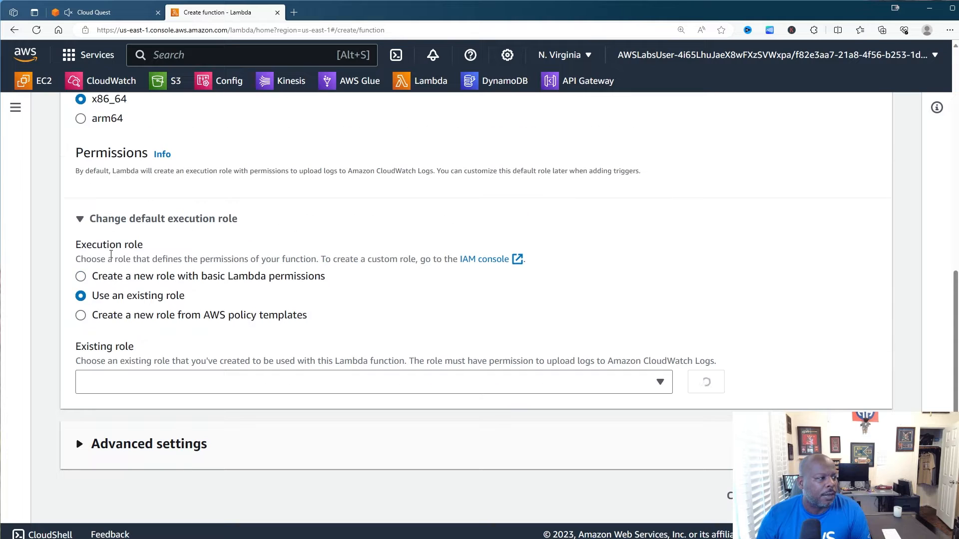
left_click(142, 389)
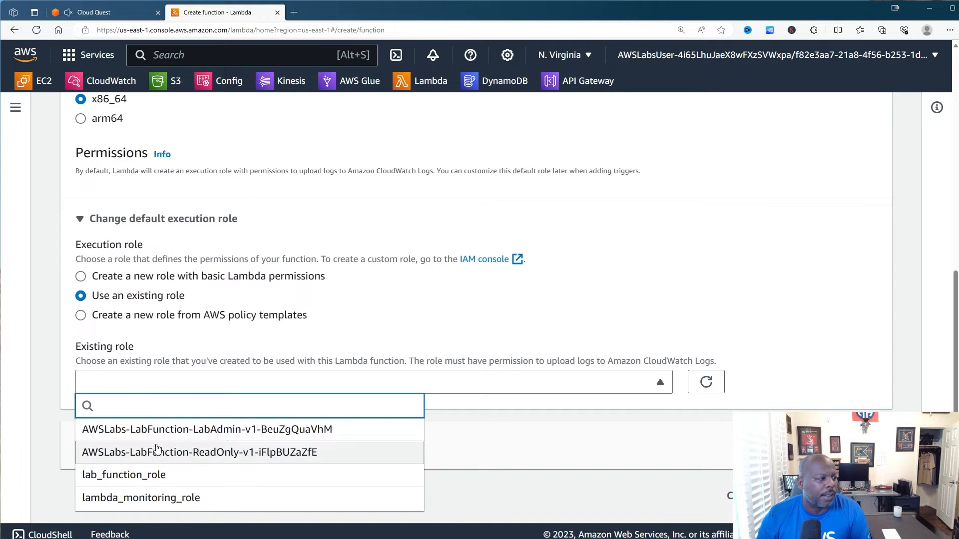
left_click(157, 476)
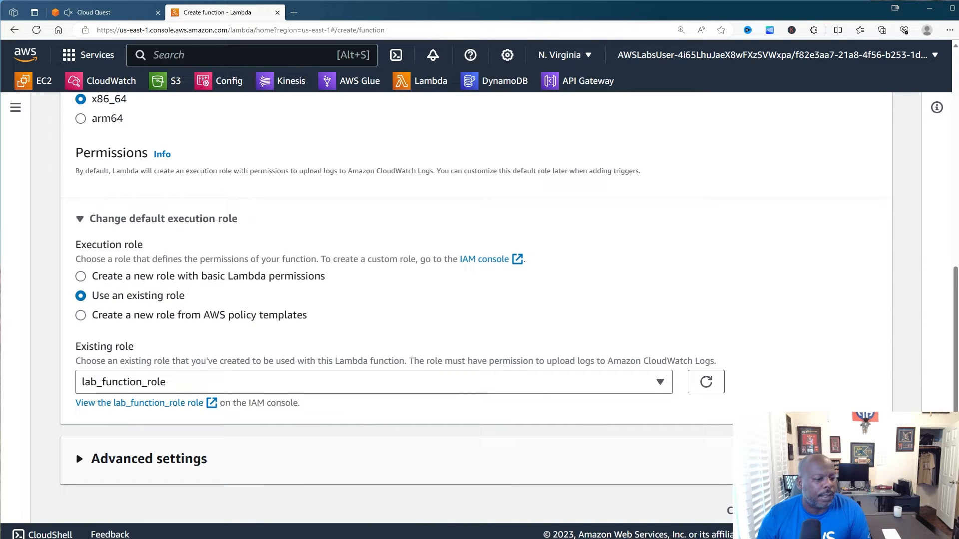
left_click(125, 15)
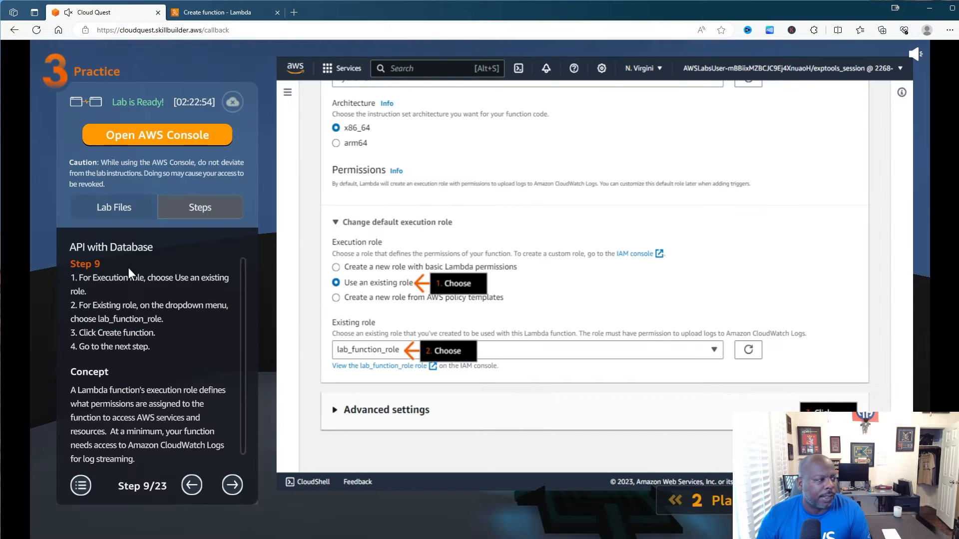
scroll(151, 381, "down", 1)
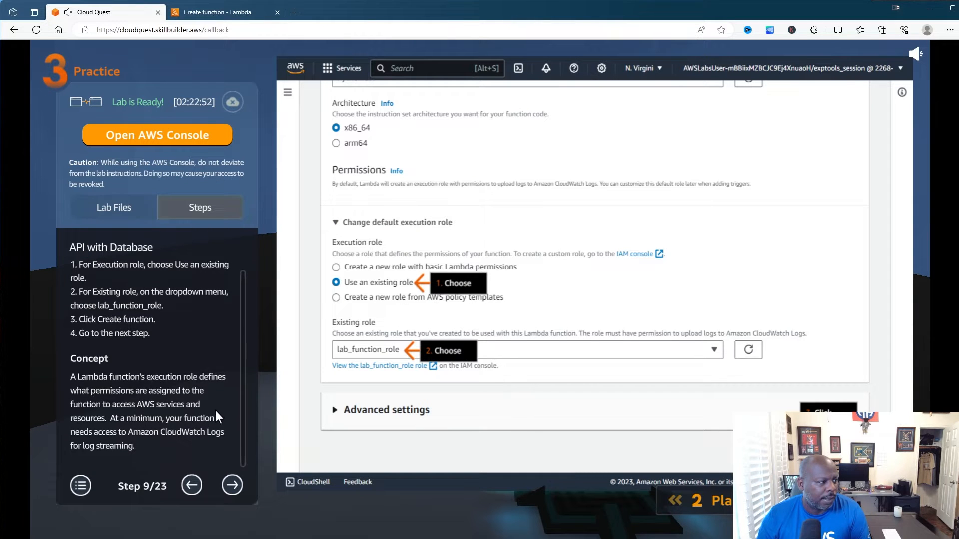
left_click(209, 13)
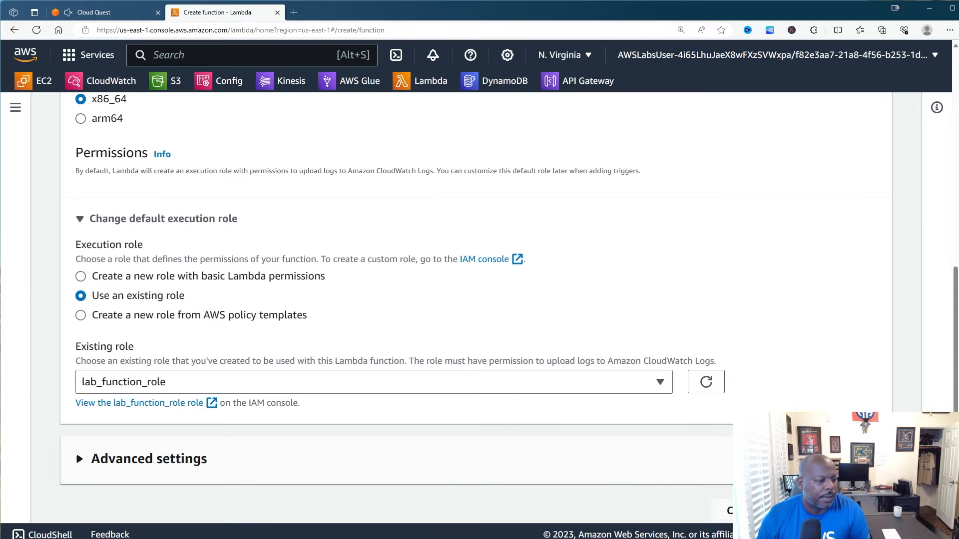
left_click(838, 510)
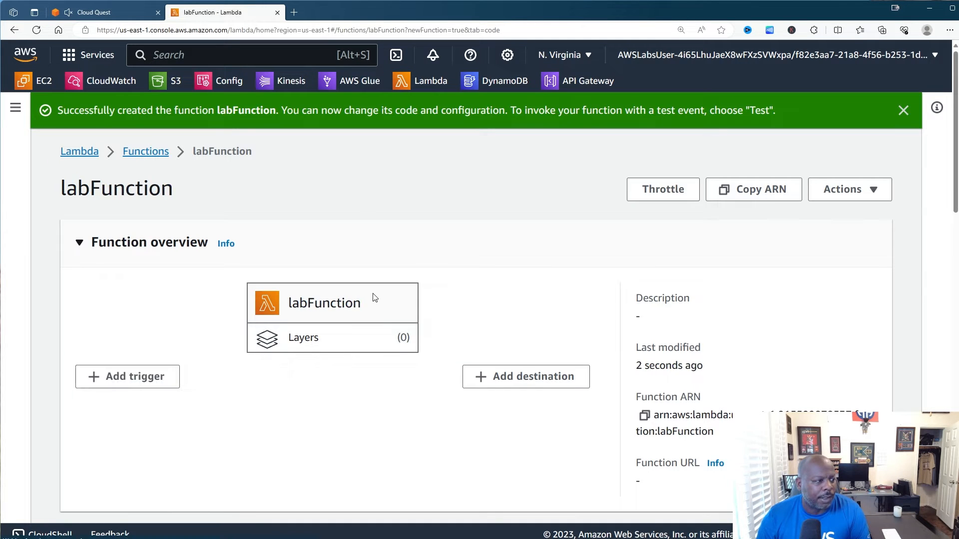
- Advance the lab guide to step 11 and bring the sample_code (2).py window into view
scroll(369, 290, "down", 5)
scroll(362, 260, "down", 3)
scroll(321, 167, "up", 3)
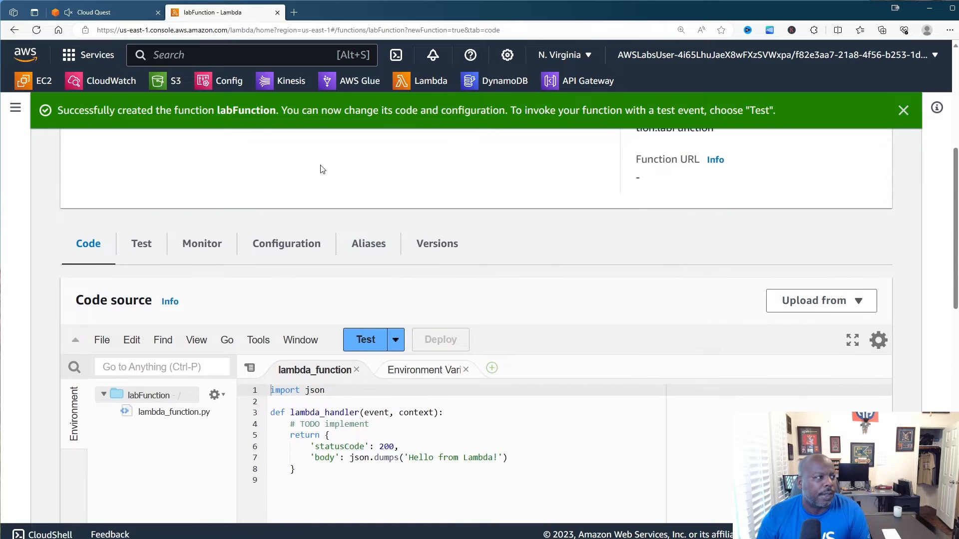
left_click(102, 12)
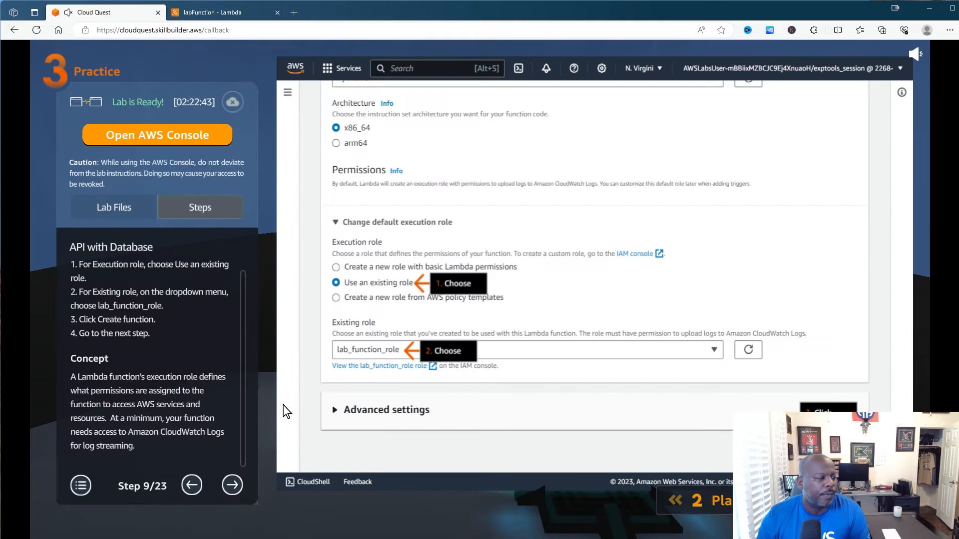
left_click(235, 482)
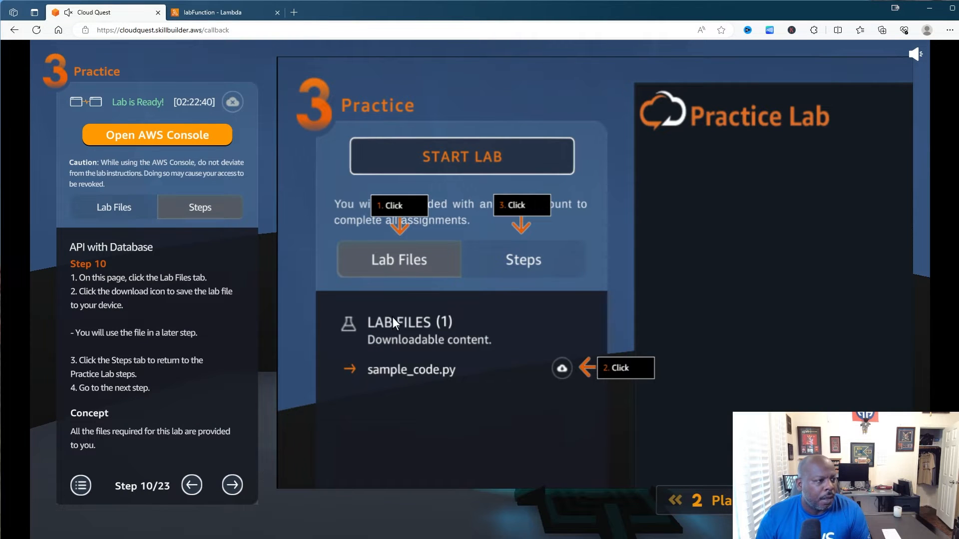
left_click(237, 483)
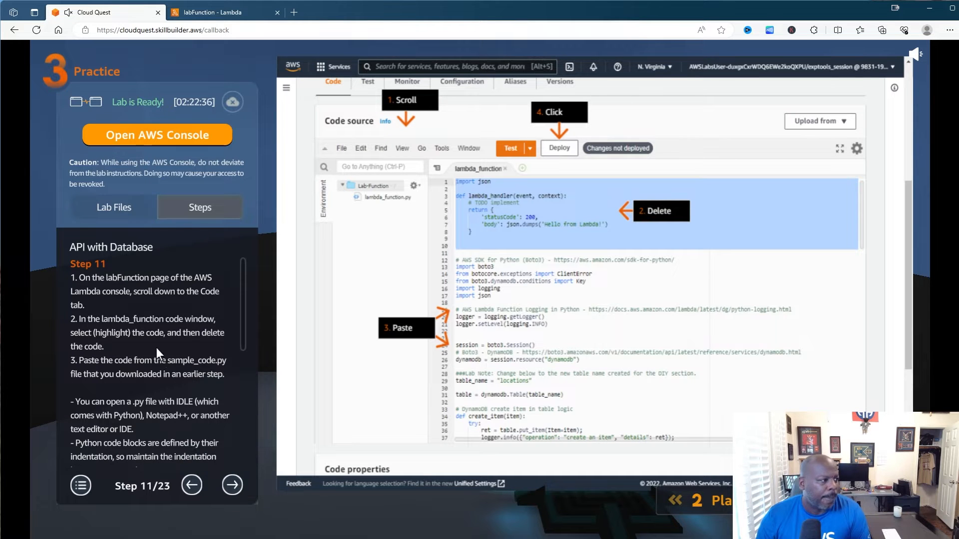
scroll(137, 274, "down", 1)
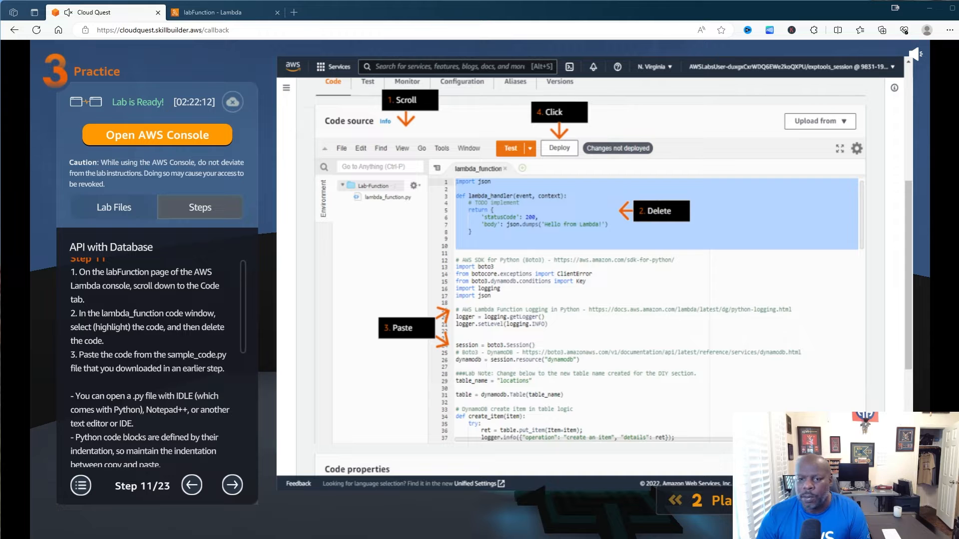
left_click_drag(958, 172, 441, 82)
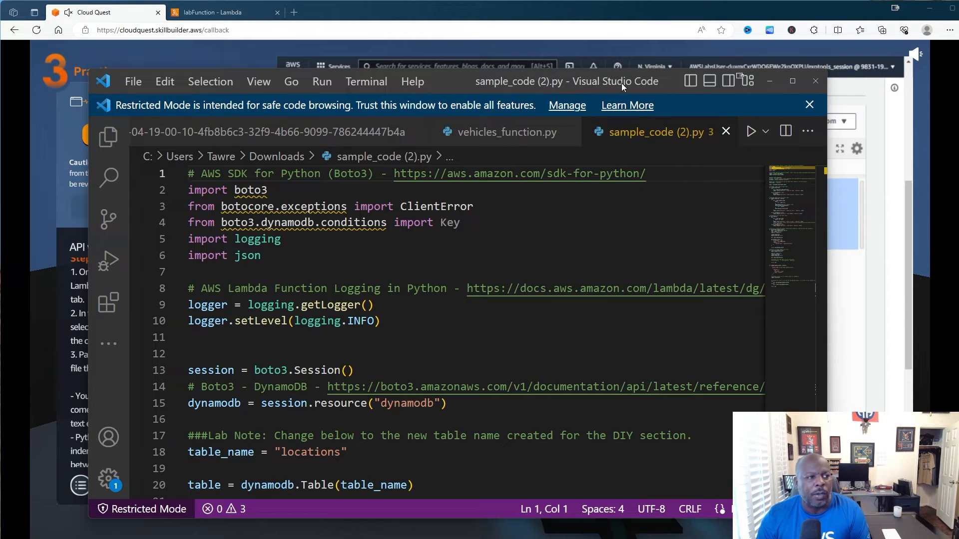
- Move the VS Code window aside and return to labFunction's Lambda code page
left_click_drag(665, 81, 958, 103)
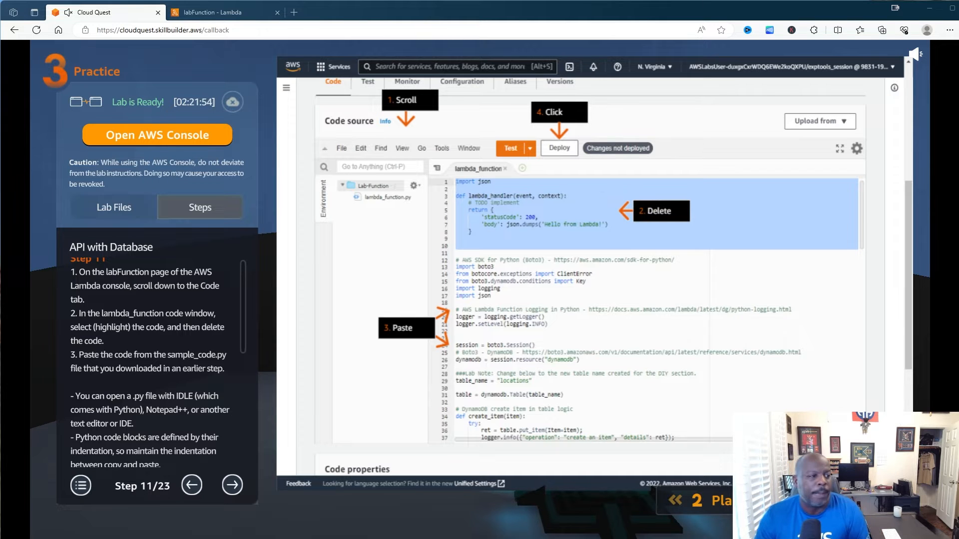
left_click(212, 15)
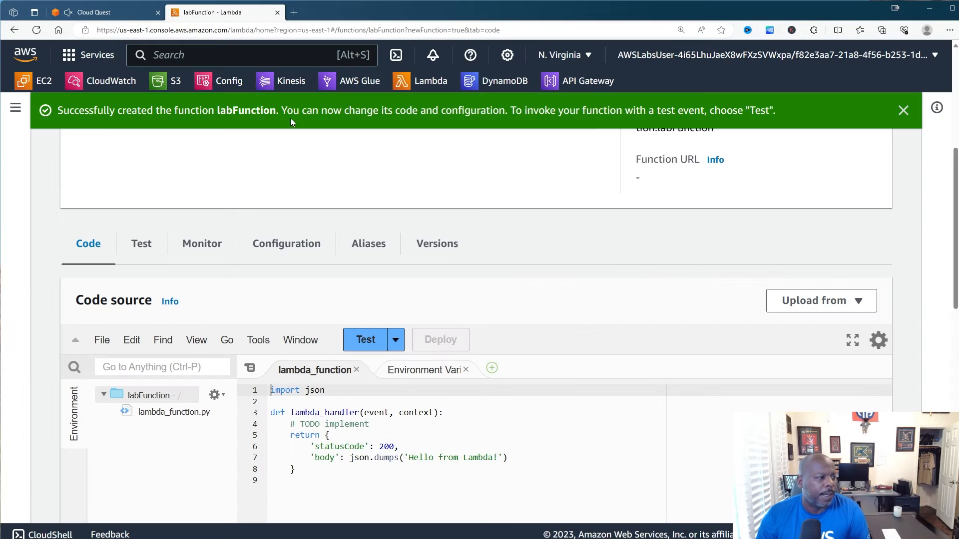
- Replace labFunction's starter code with the pasted DynamoDB sample script
left_click_drag(330, 495, 271, 390)
key("Delete")
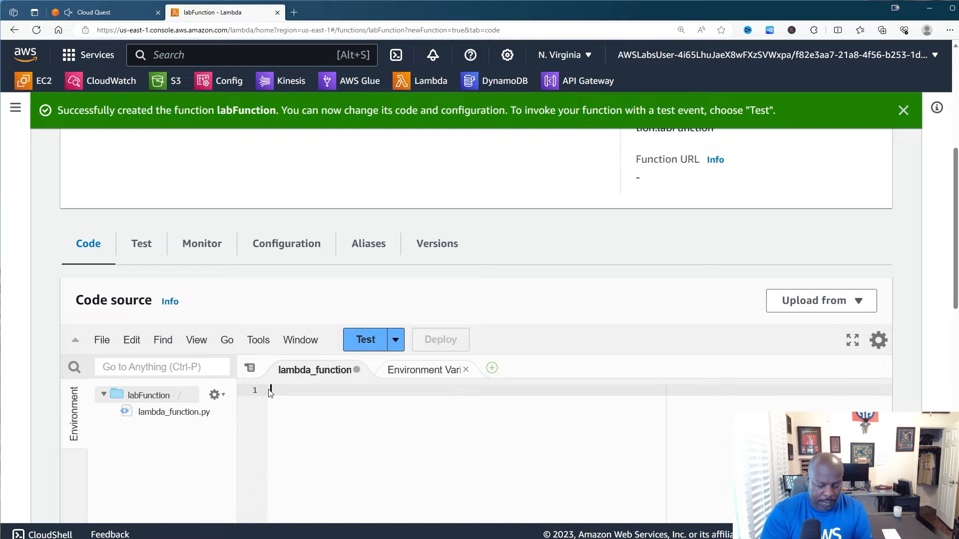
key("ctrl+v")
scroll(353, 485, "down", 9)
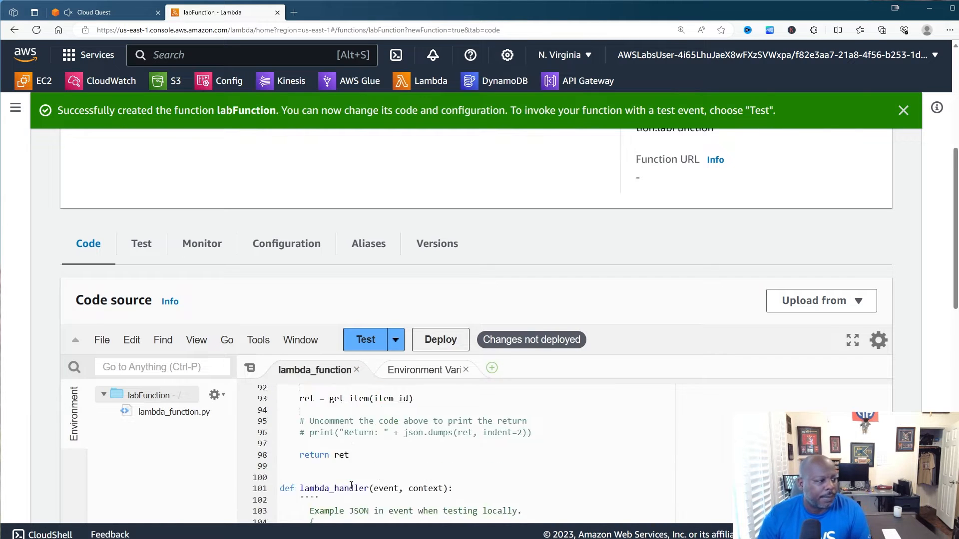
scroll(351, 486, "up", 16)
scroll(351, 485, "up", 8)
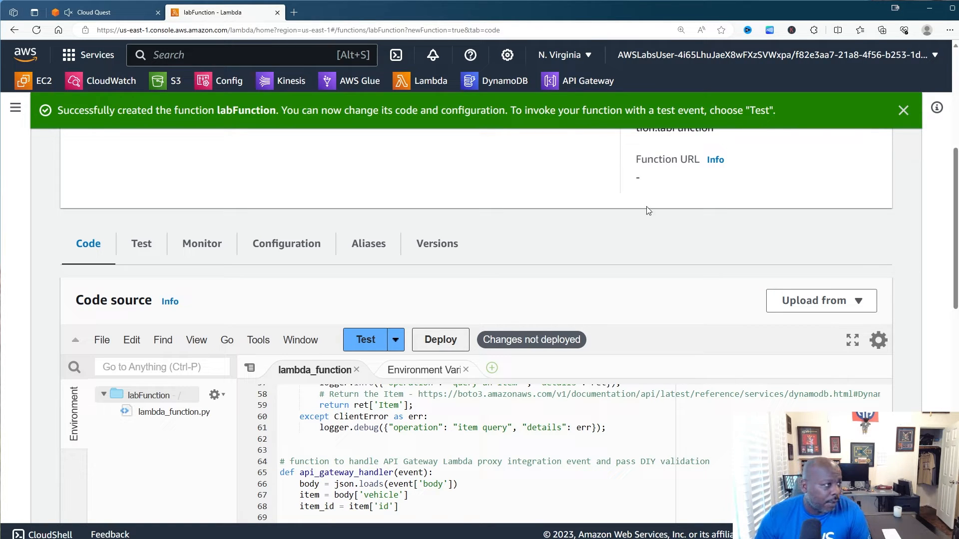
- Check the step 11 instructions and deploy the new labFunction code
left_click(98, 14)
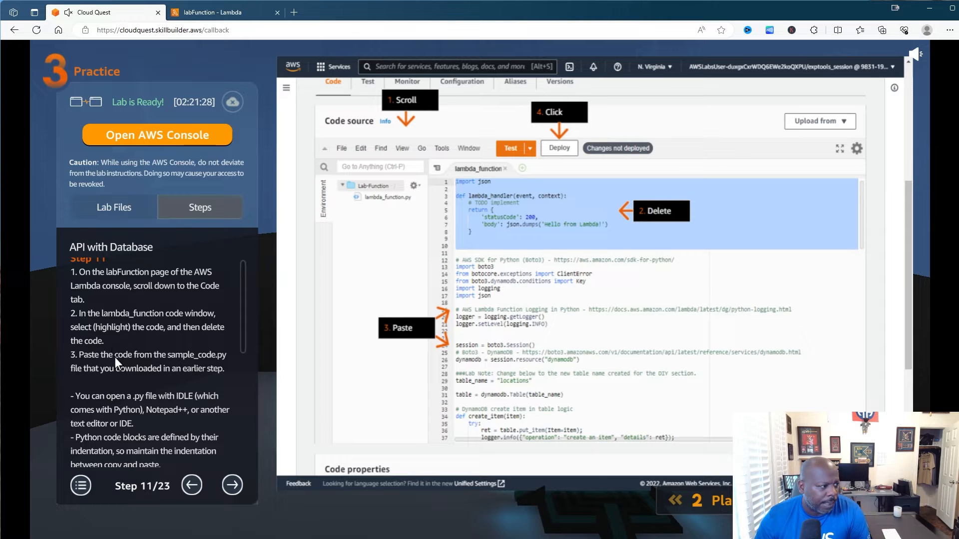
scroll(120, 371, "down", 3)
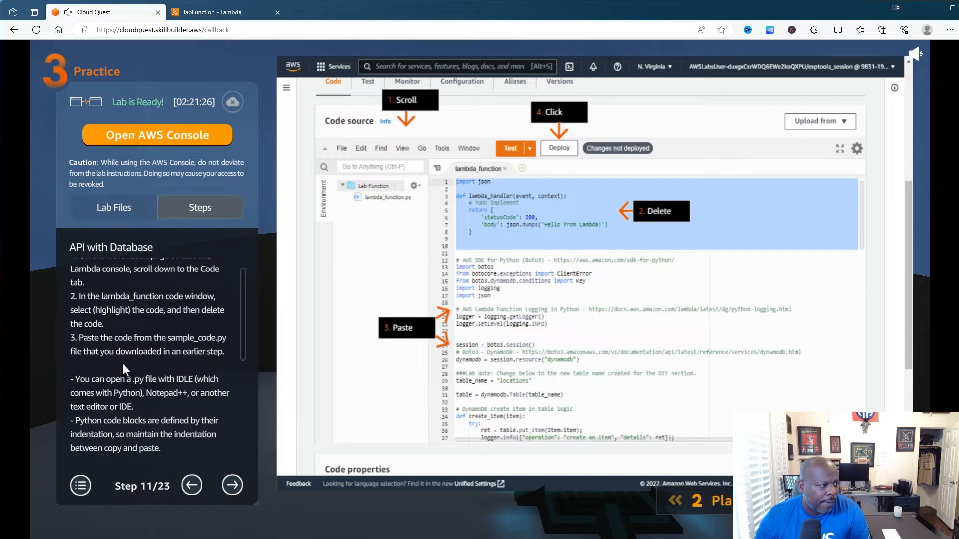
scroll(136, 360, "down", 2)
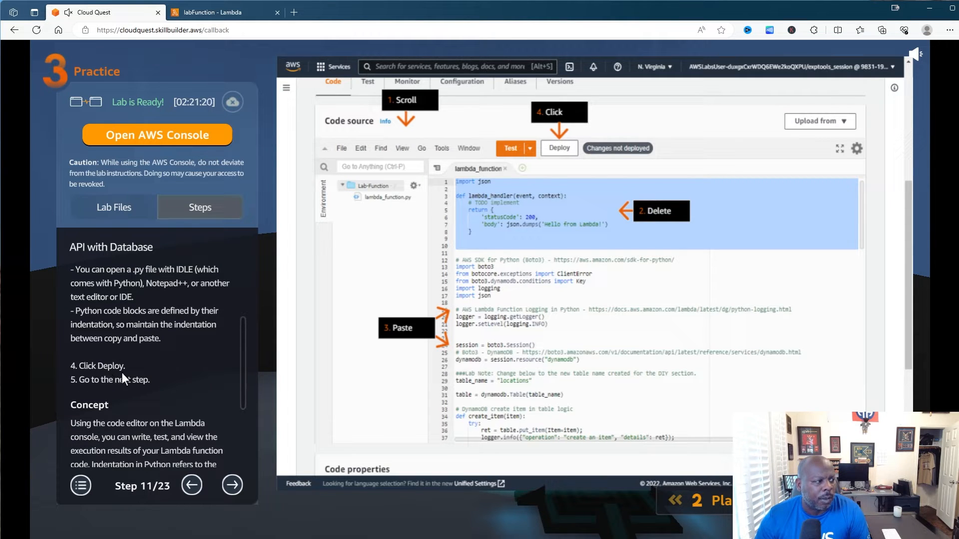
left_click(218, 14)
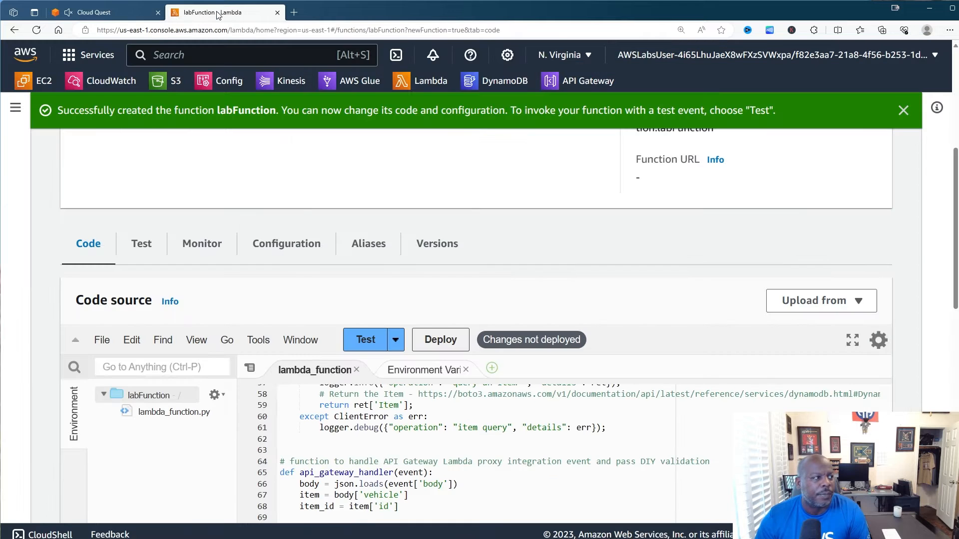
scroll(424, 267, "down", 3)
scroll(459, 400, "up", 10)
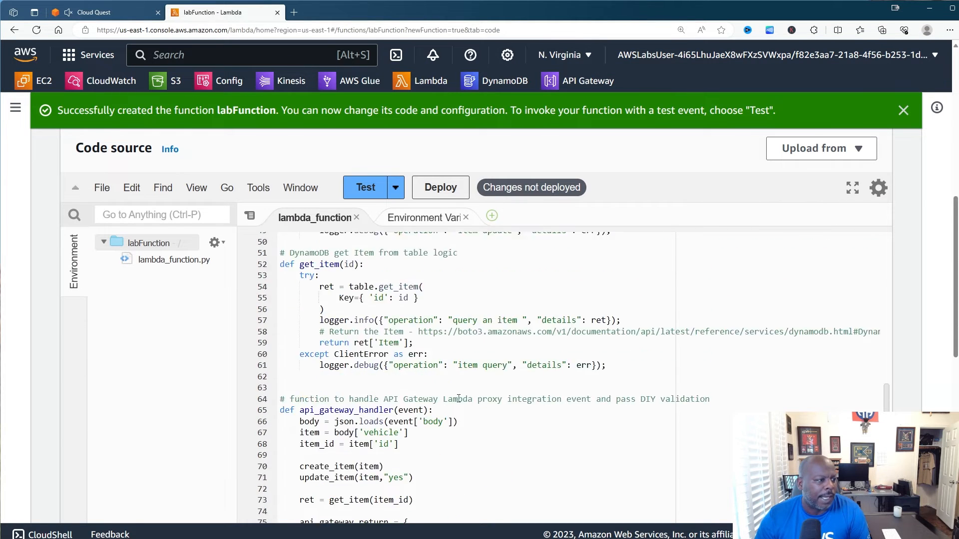
scroll(460, 399, "up", 10)
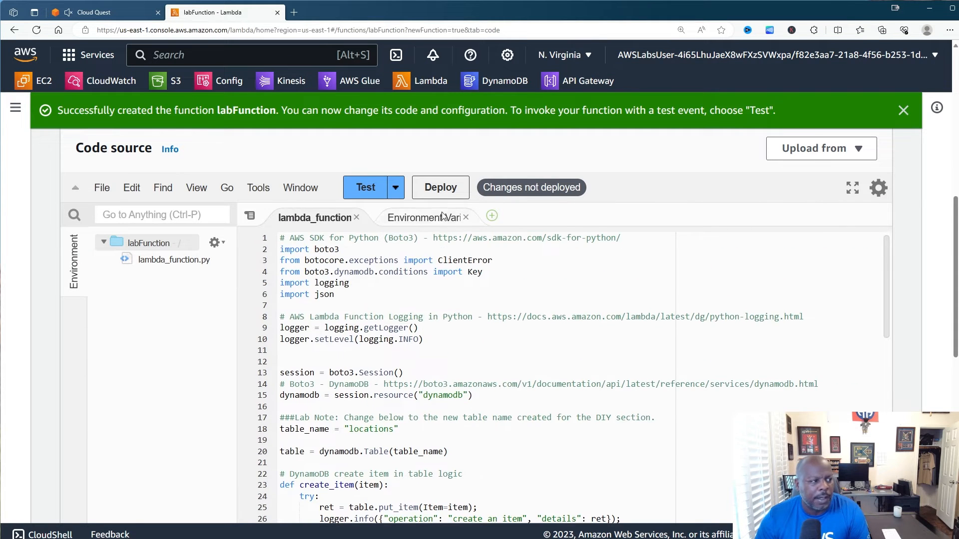
left_click(437, 189)
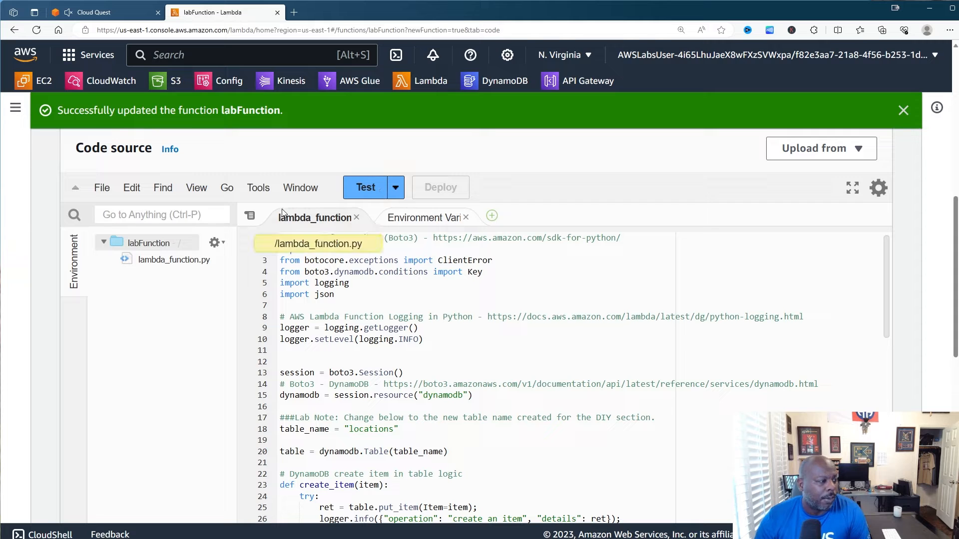
scroll(349, 294, "up", 10)
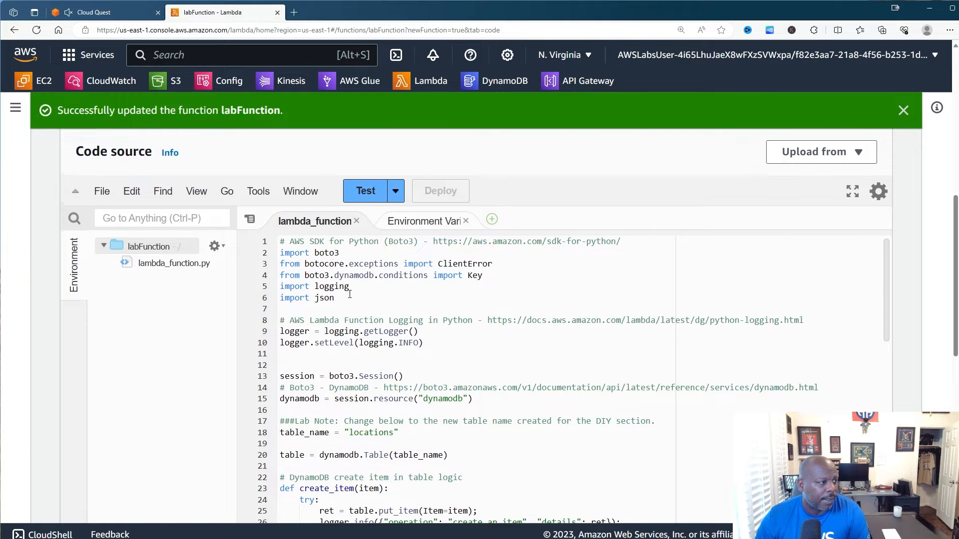
scroll(349, 293, "down", 5)
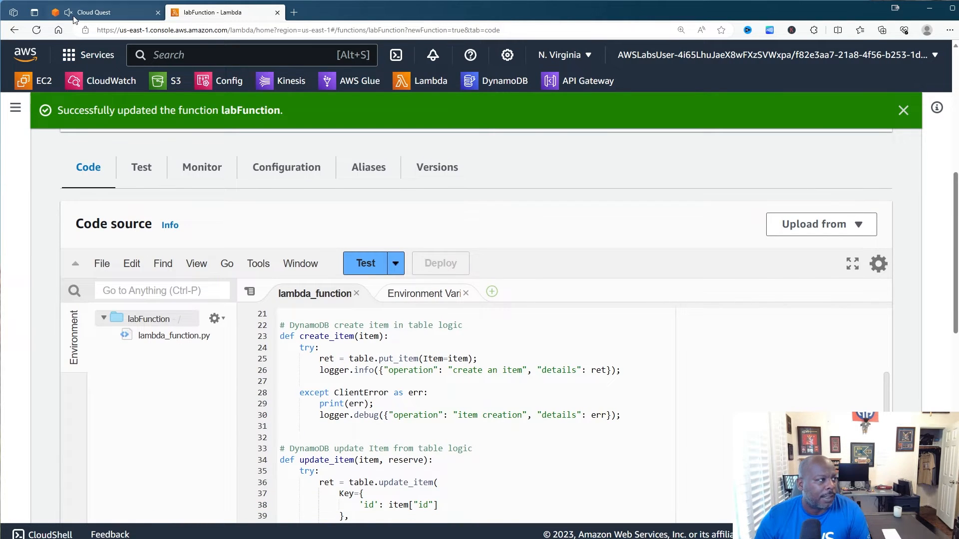
left_click(90, 14)
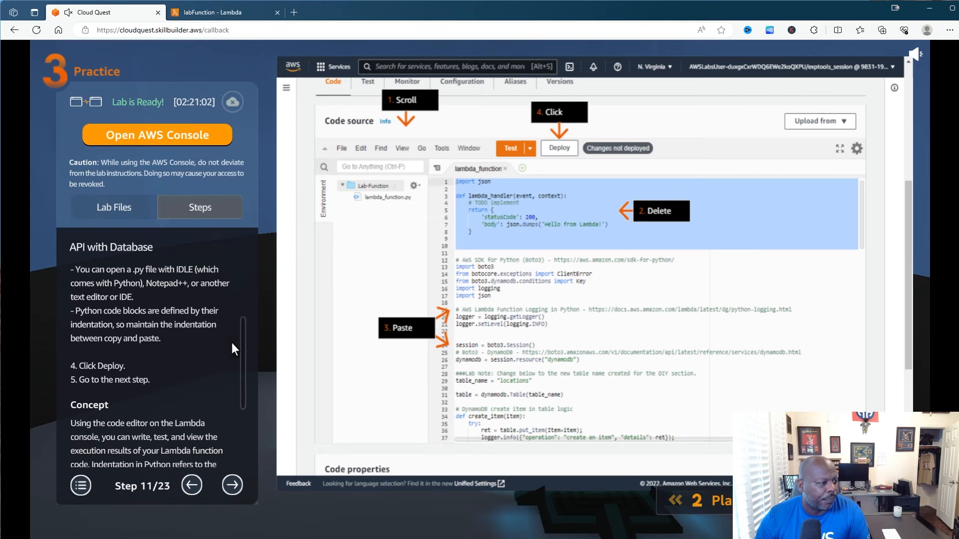
- Move the guide to step 12, then return to labFunction's code page
left_click(236, 484)
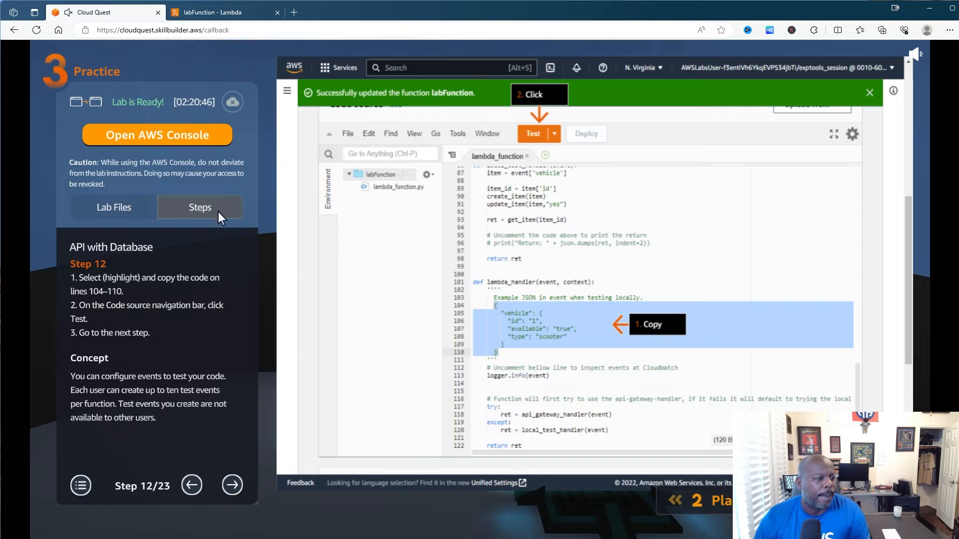
left_click(239, 482)
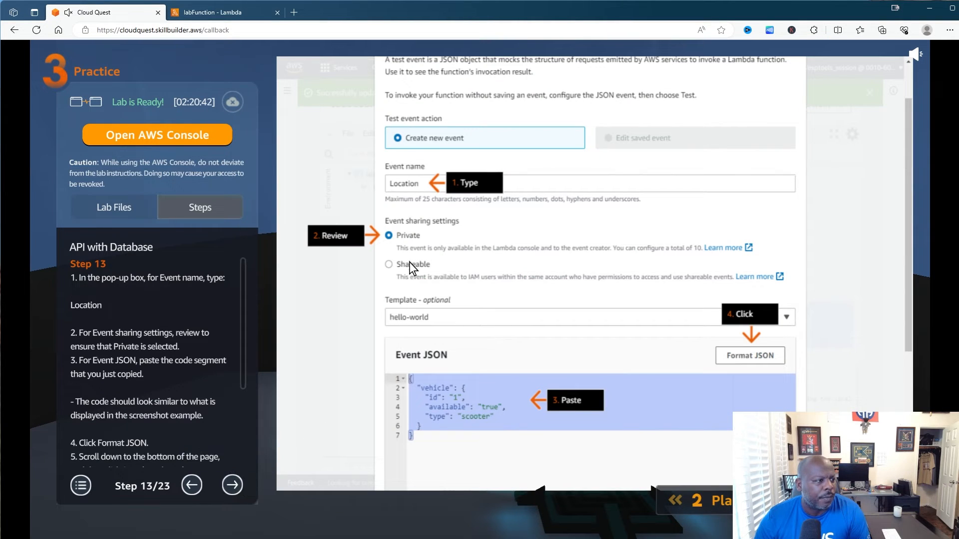
left_click(192, 485)
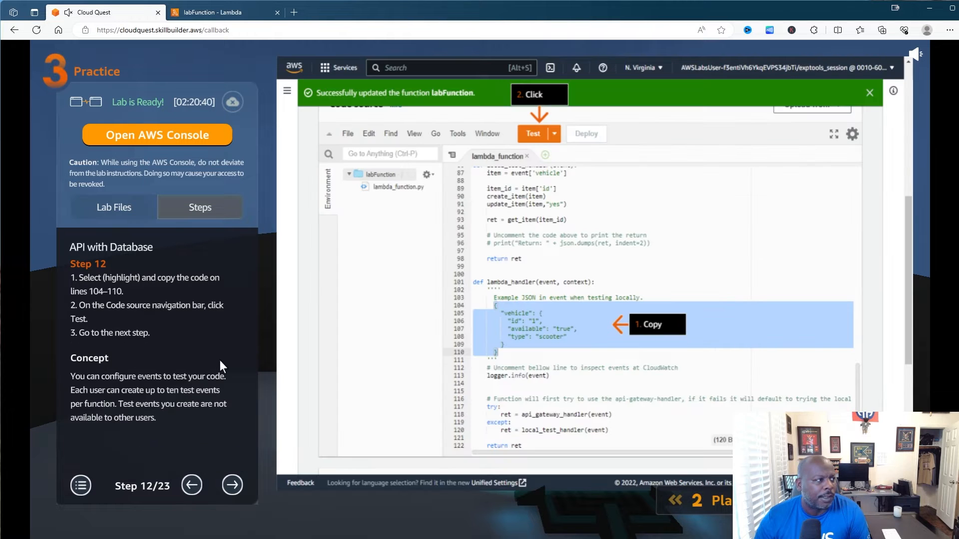
left_click(230, 13)
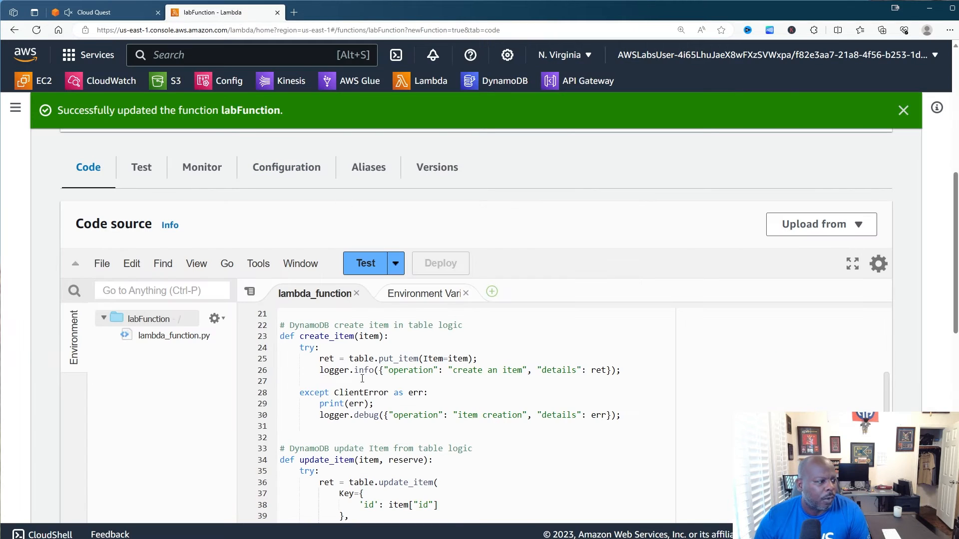
- Select the example vehicle JSON on lines 104–110 of labFunction's code
scroll(458, 335, "down", 14)
scroll(455, 385, "down", 4)
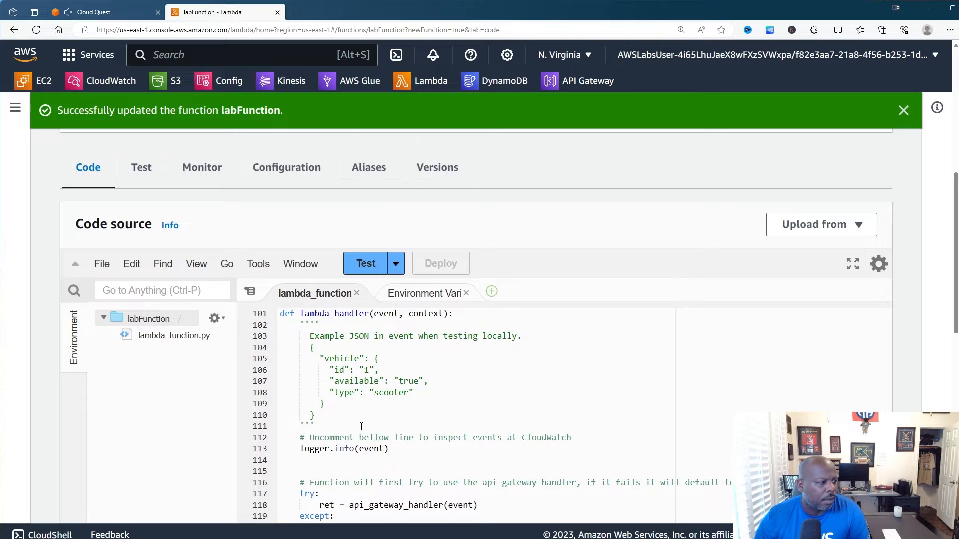
scroll(361, 426, "up", 1)
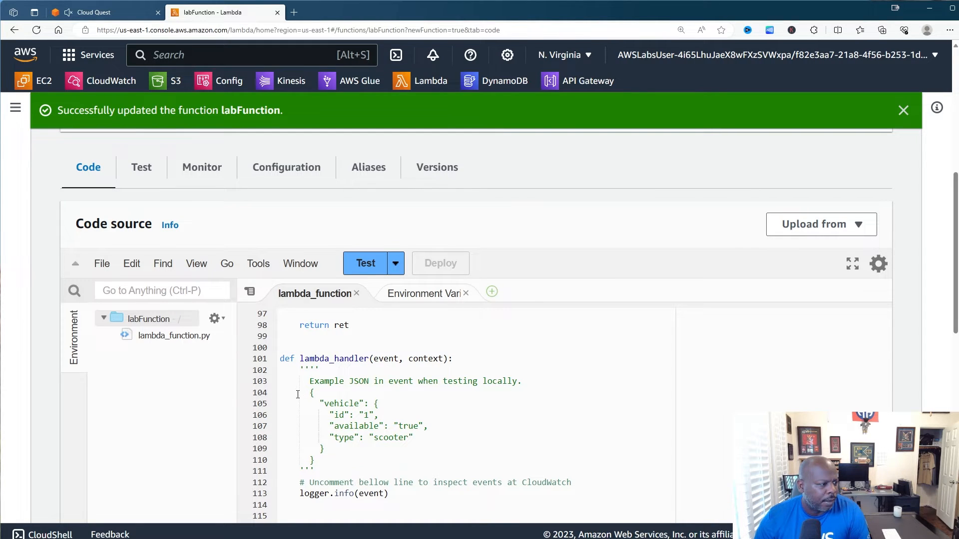
left_click_drag(298, 395, 317, 458)
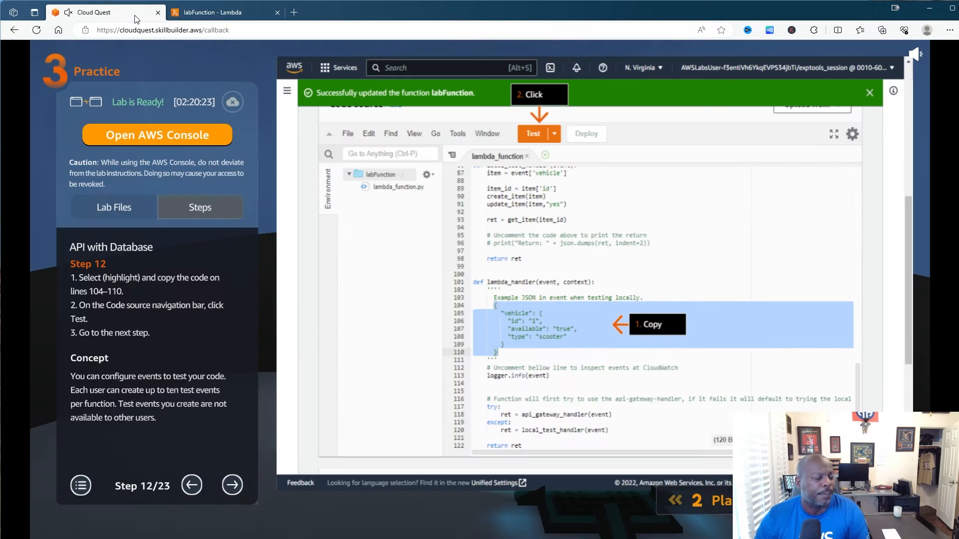
- Advance the guide to step 13 and open the Test options list
left_click(136, 14)
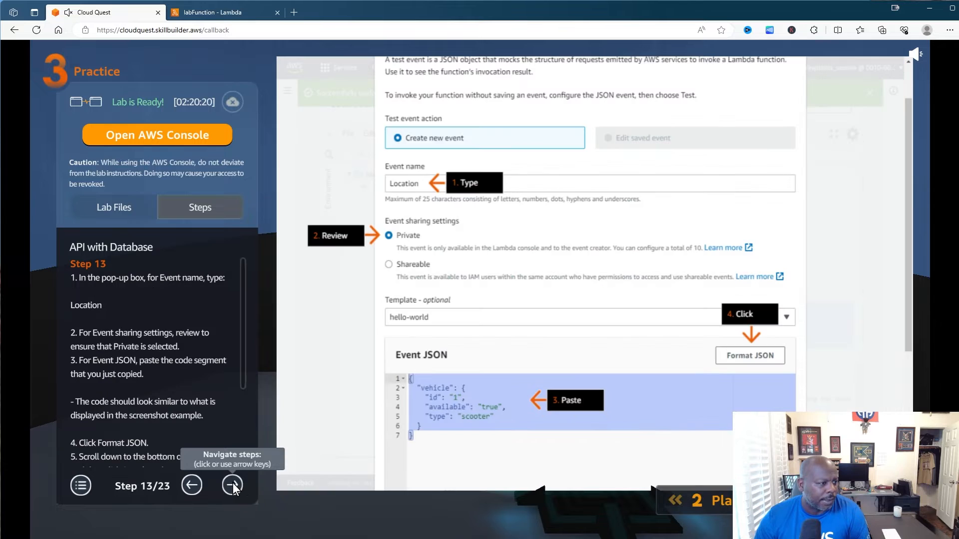
left_click(233, 483)
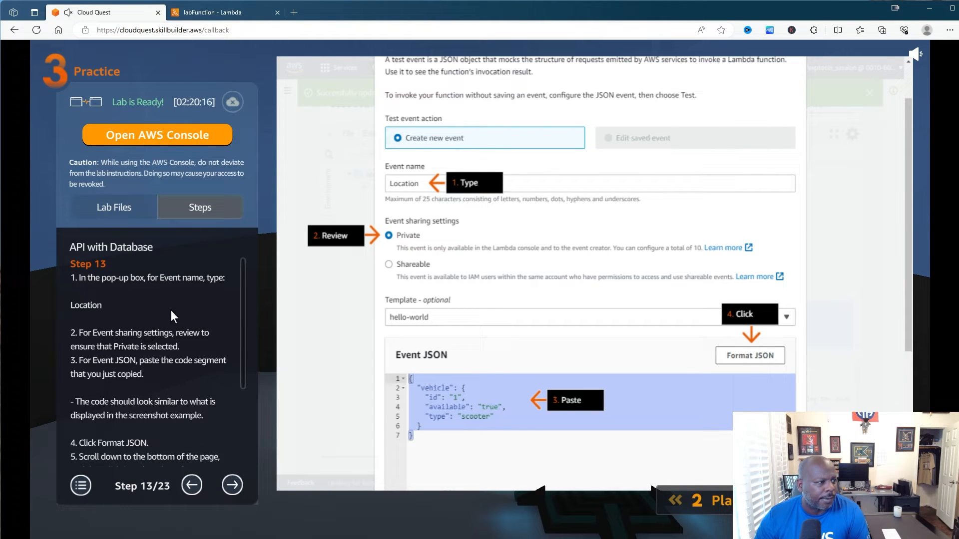
left_click(222, 13)
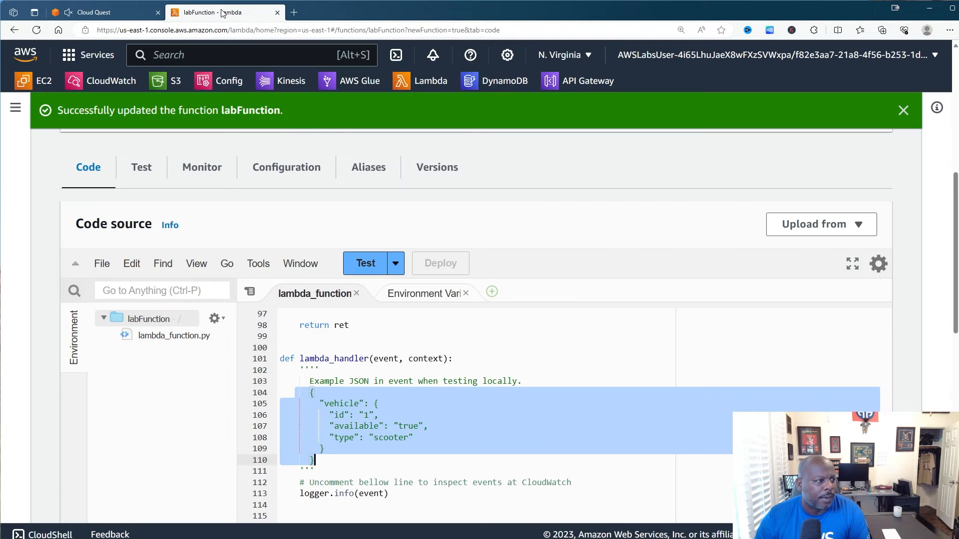
scroll(494, 215, "down", 1)
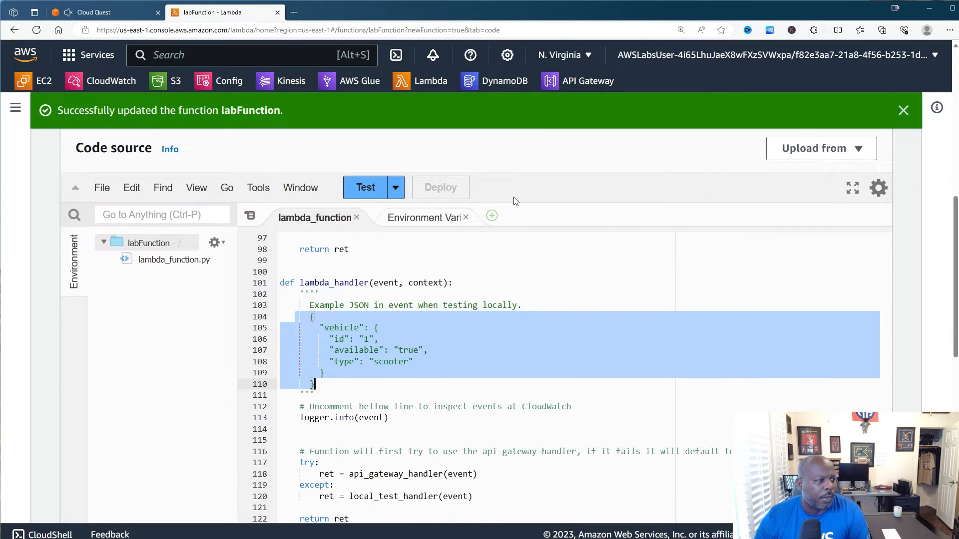
scroll(515, 201, "up", 2)
left_click(94, 13)
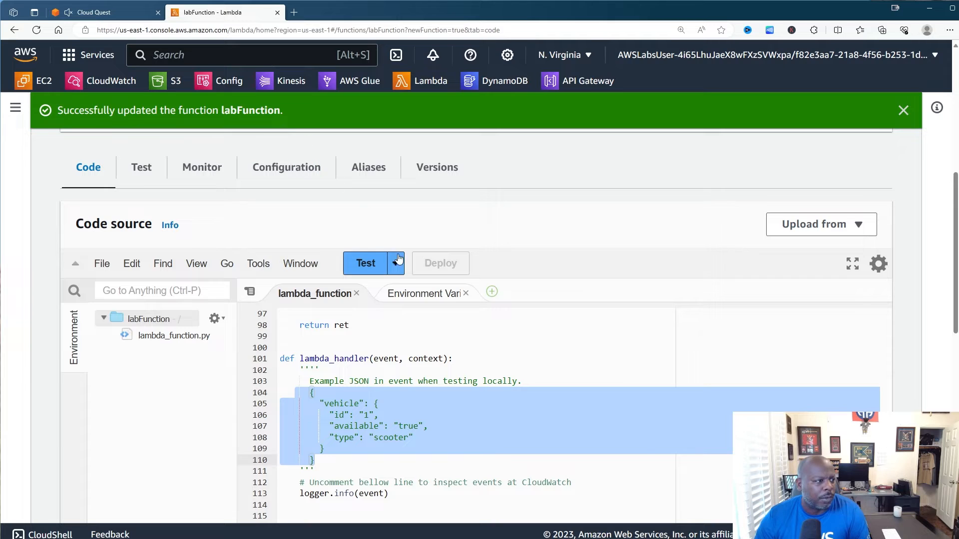
left_click(395, 264)
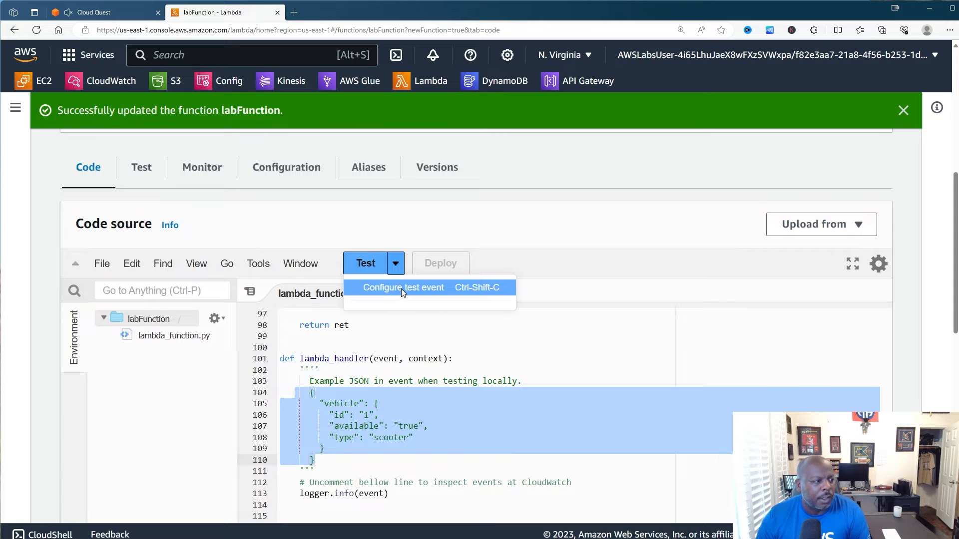
- Open the test event form and name the event 'Location'
left_click(402, 289)
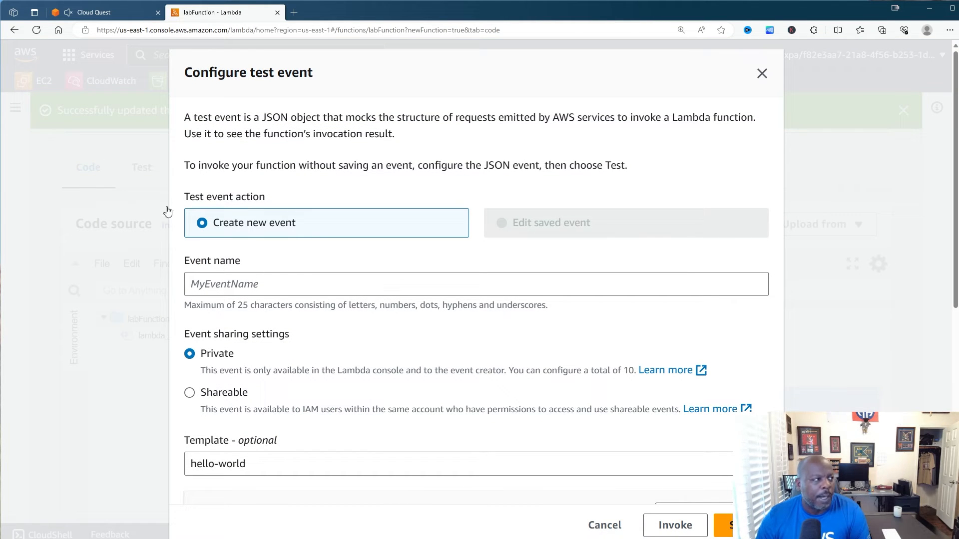
left_click(124, 16)
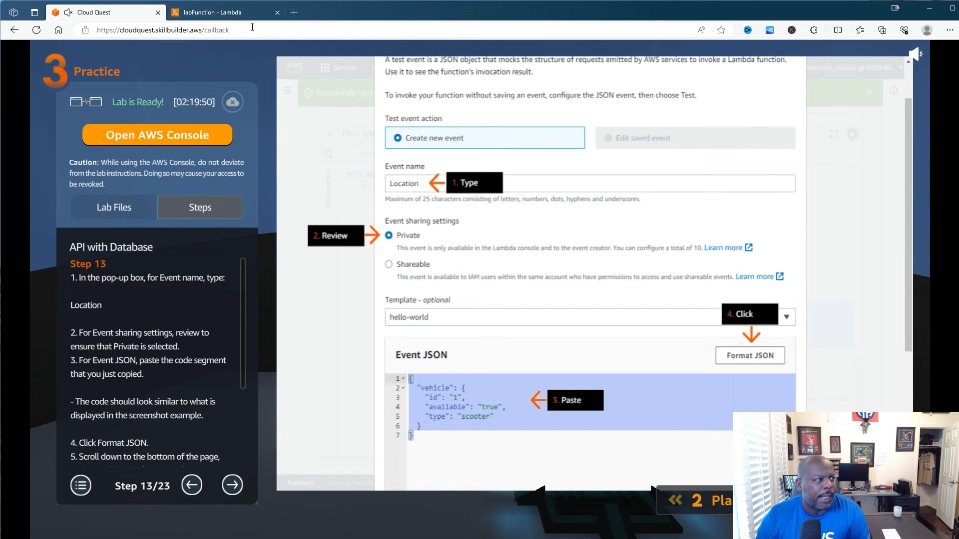
left_click(245, 14)
left_click(253, 274)
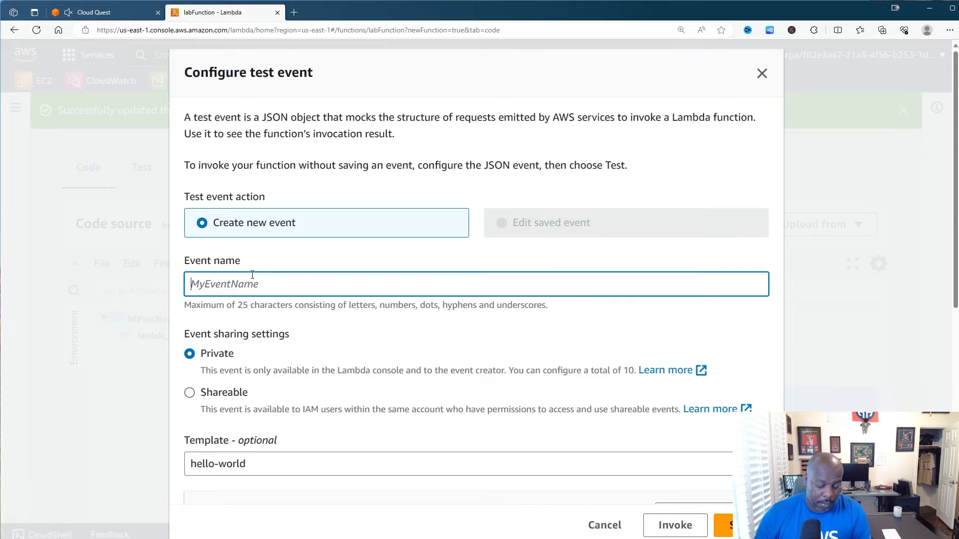
type("Locat")
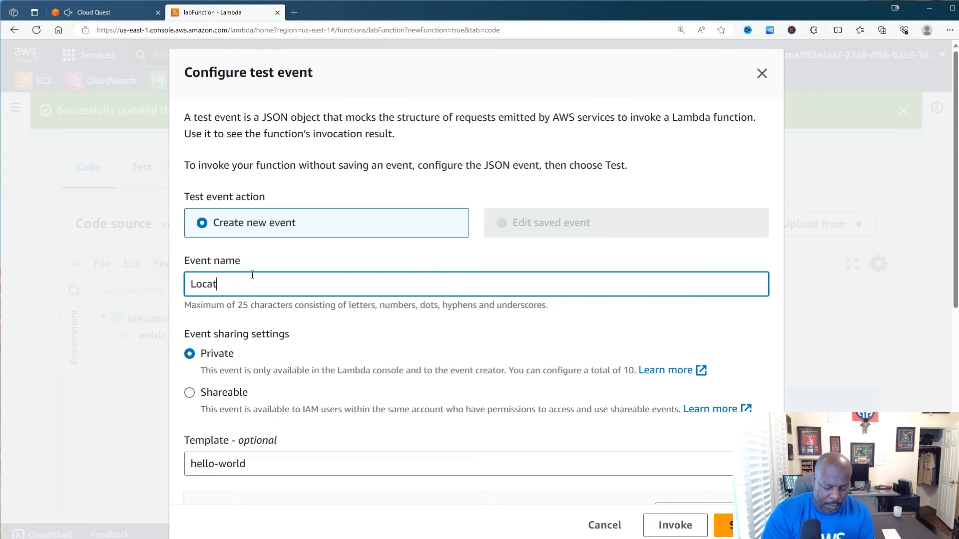
type("ion")
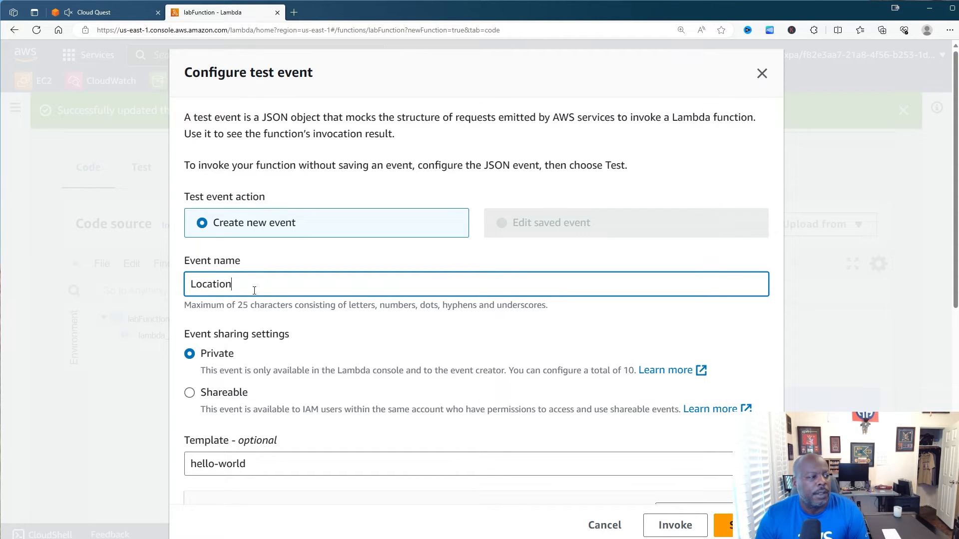
- Replace the template event JSON with the pasted vehicle JSON
scroll(254, 290, "down", 2)
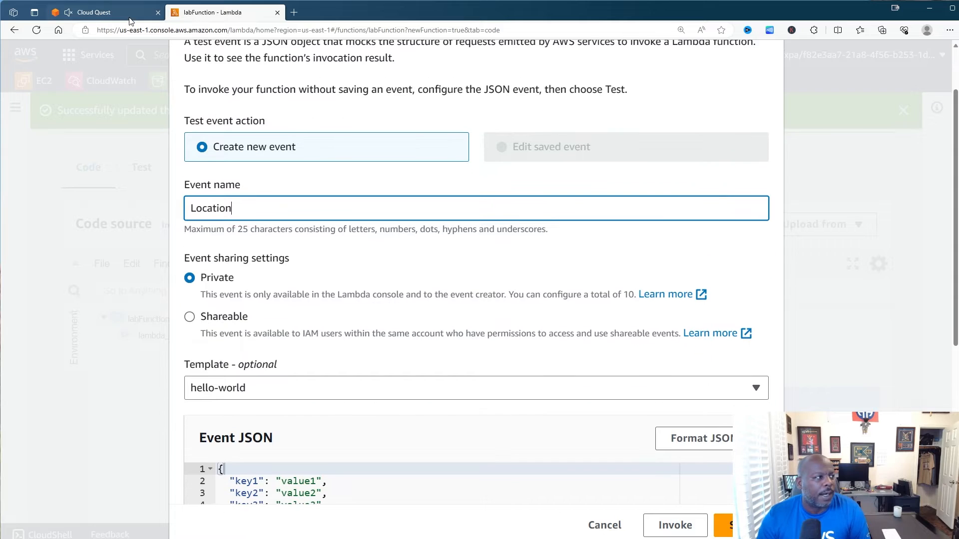
left_click(129, 15)
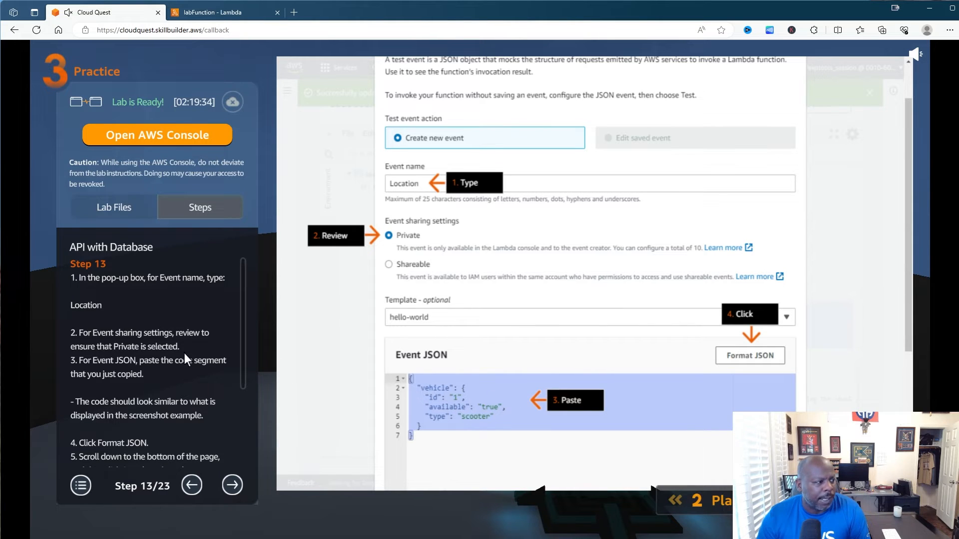
scroll(111, 400, "down", 1)
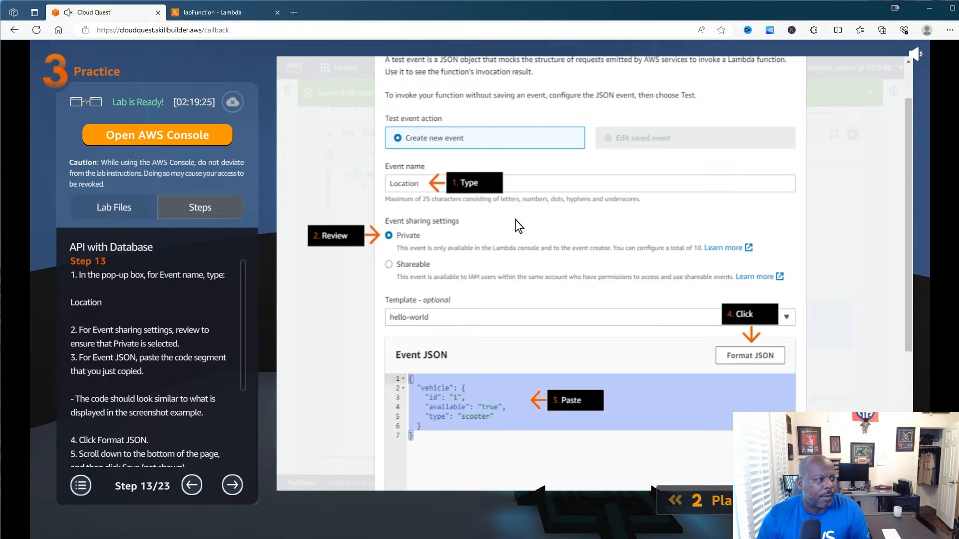
left_click(251, 16)
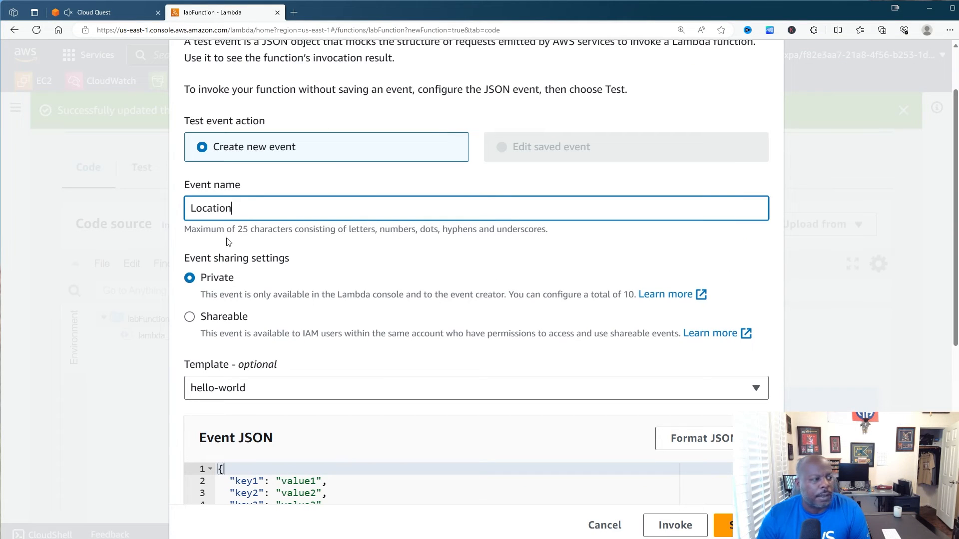
scroll(247, 296, "down", 3)
left_click(253, 375)
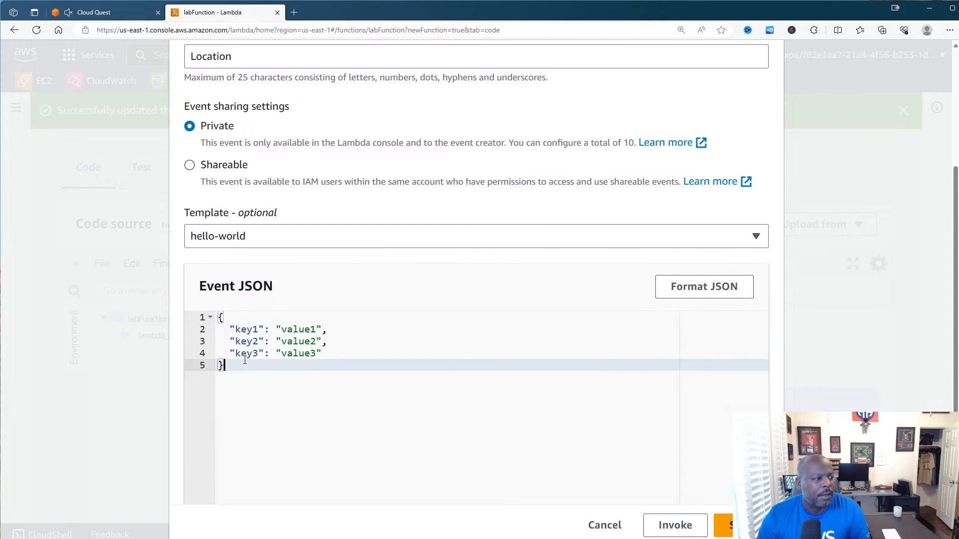
key("ctrl+a")
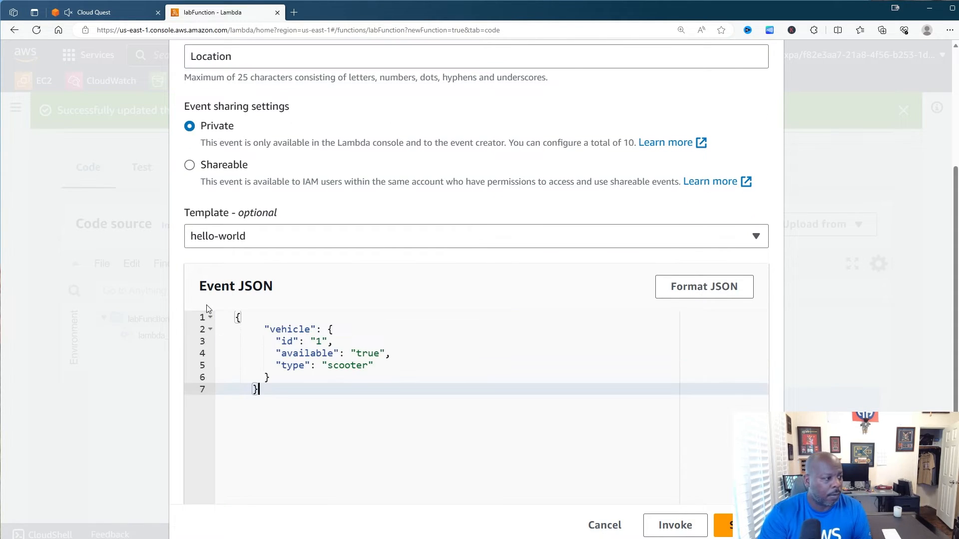
type("{ \"vehicle\": { \"id\": \"1\", \"available\": \"true\", \"type\": \"scooter\" } }")
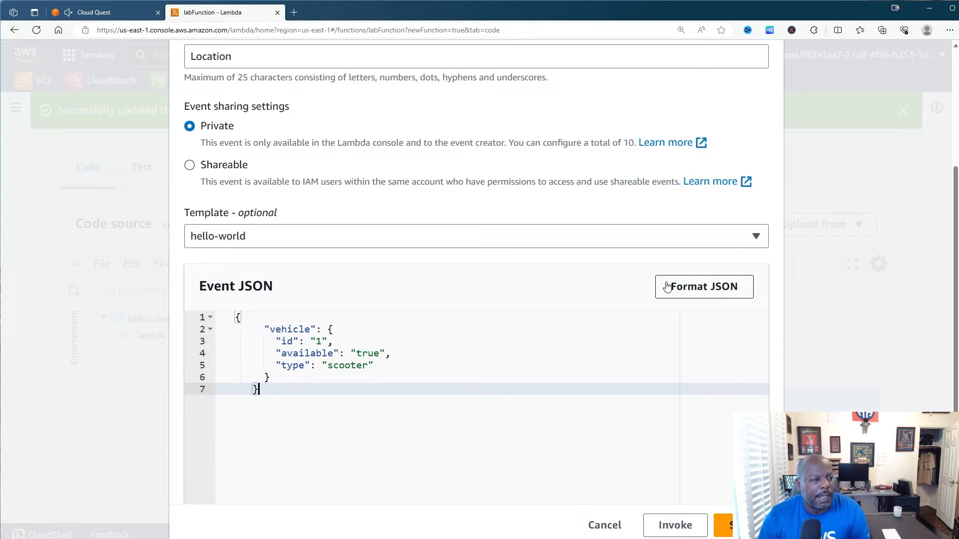
- Format the event JSON and save the Location test event
left_click(687, 289)
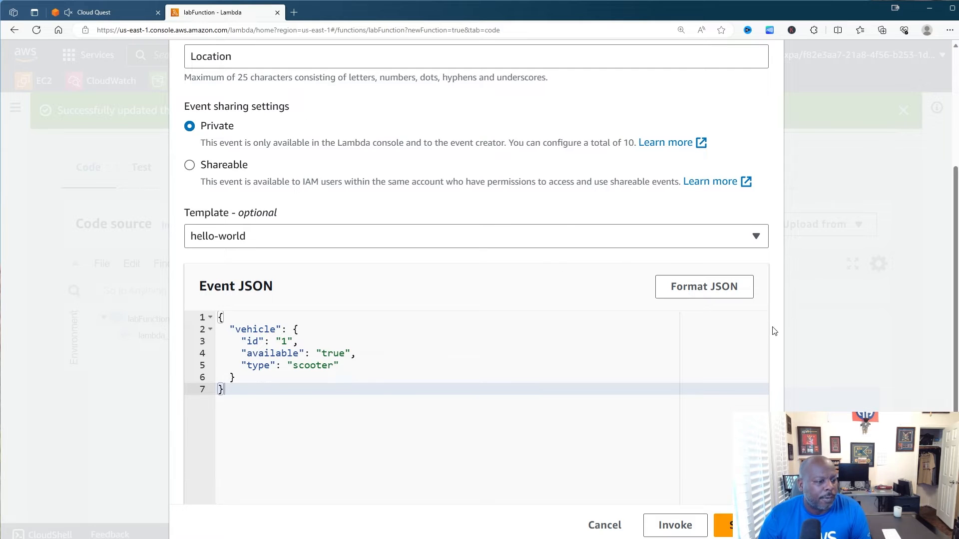
scroll(774, 331, "down", 4)
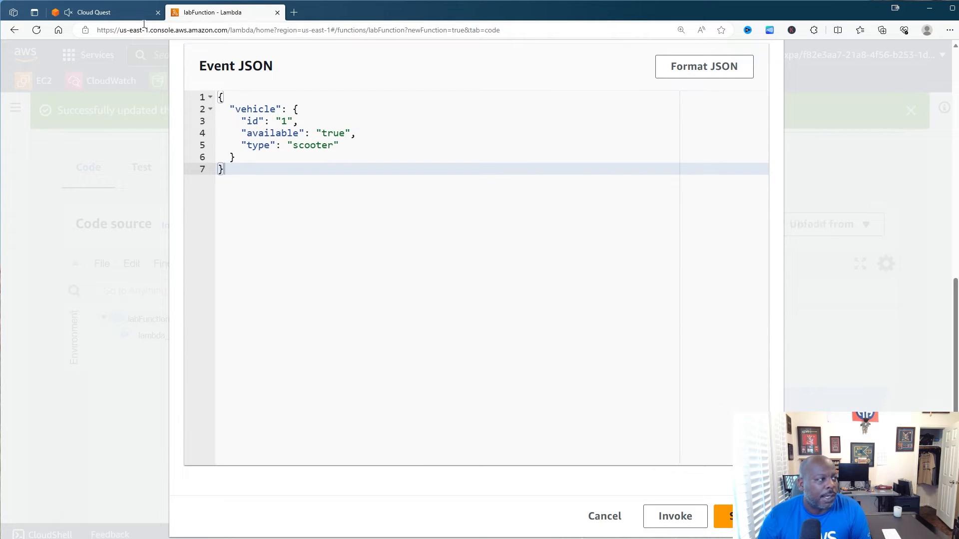
left_click(115, 12)
scroll(218, 350, "down", 2)
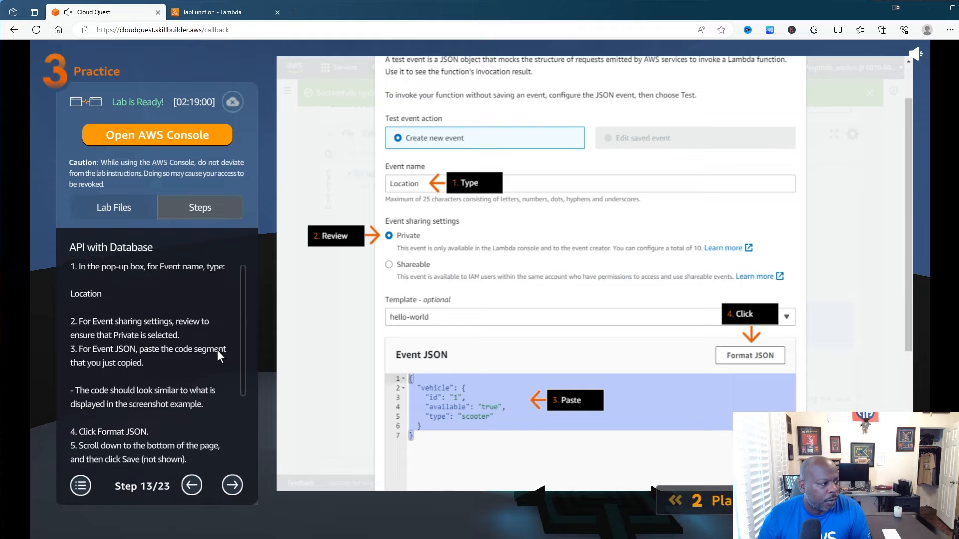
left_click(214, 11)
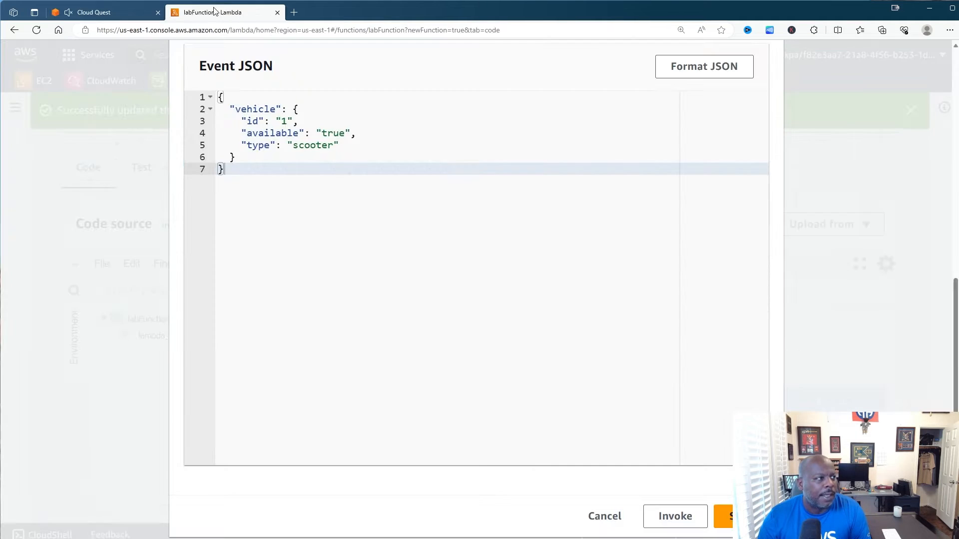
left_click(722, 517)
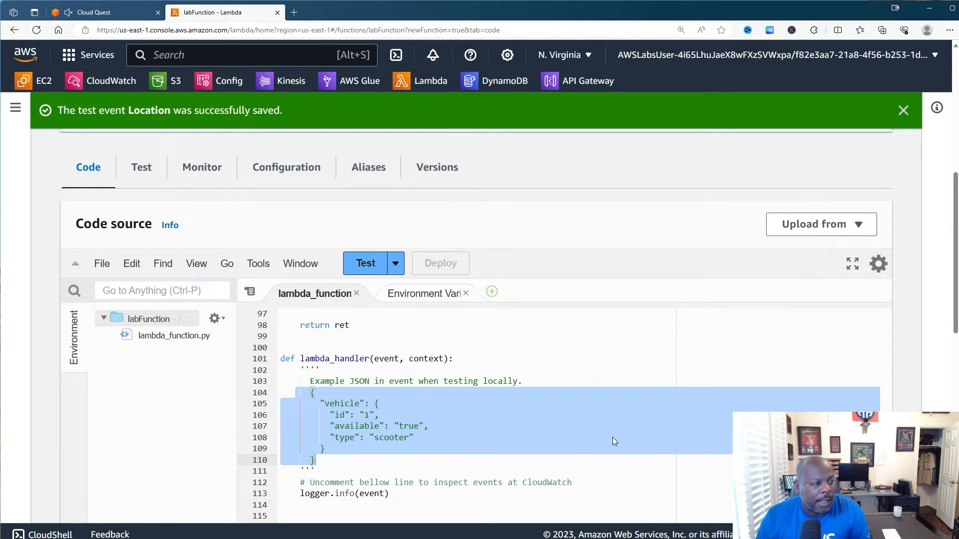
- Advance the guide to step 14 and run labFunction with the Location test event
left_click(98, 12)
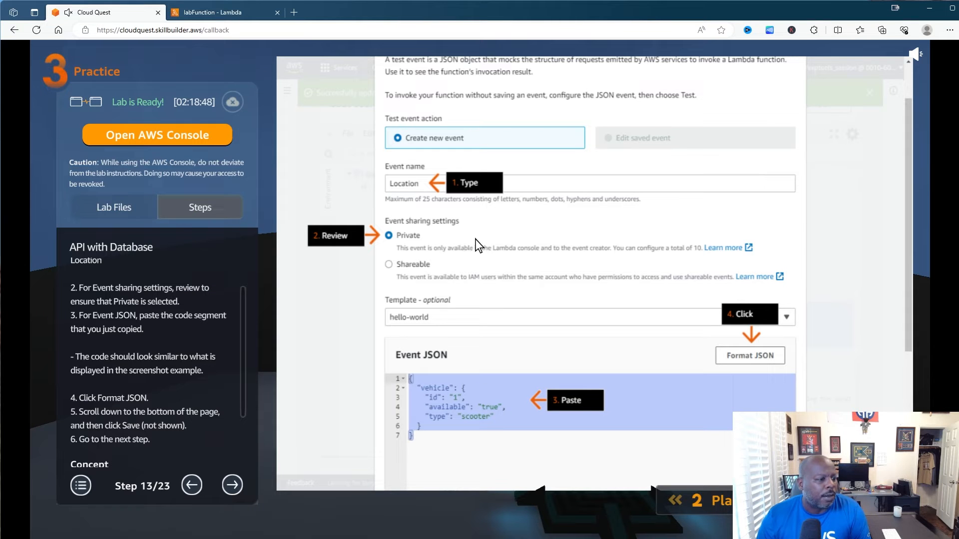
left_click(234, 484)
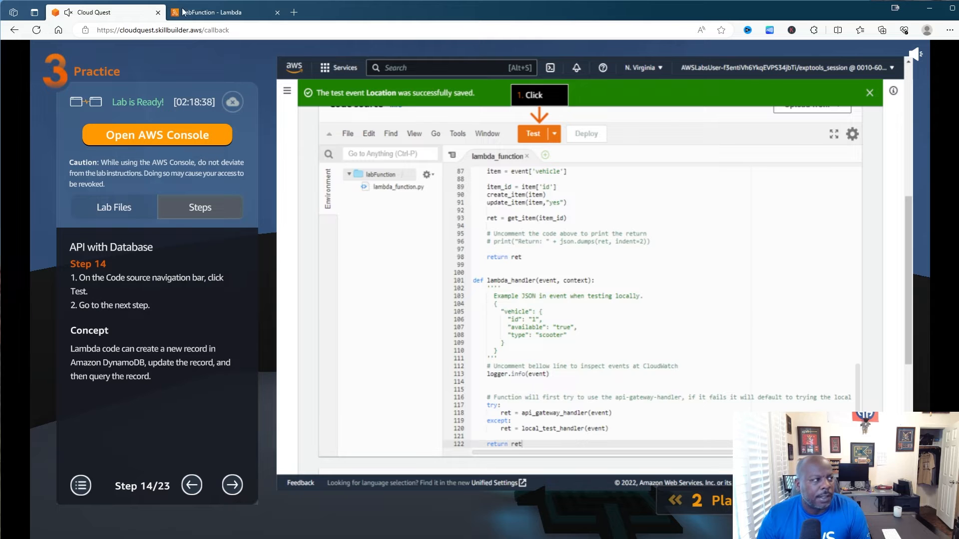
left_click(212, 12)
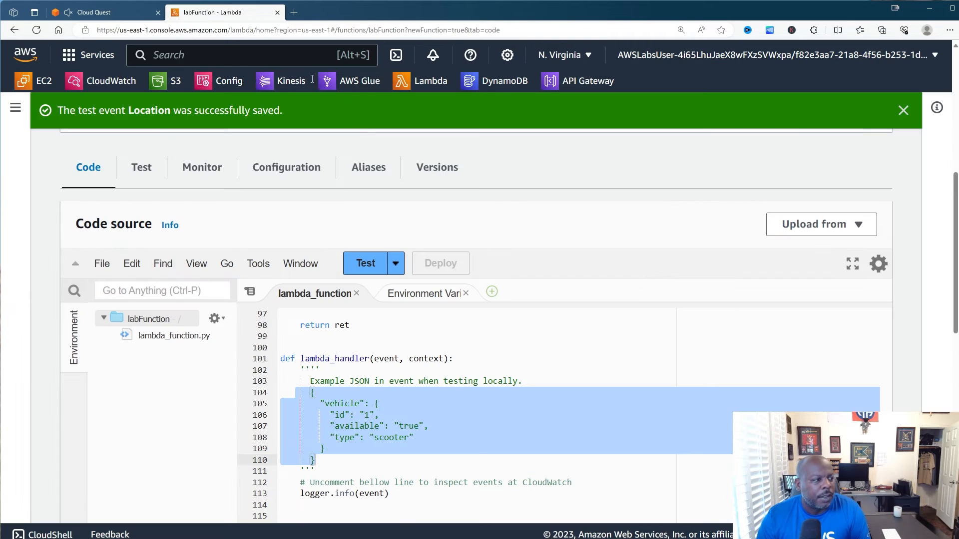
left_click(359, 263)
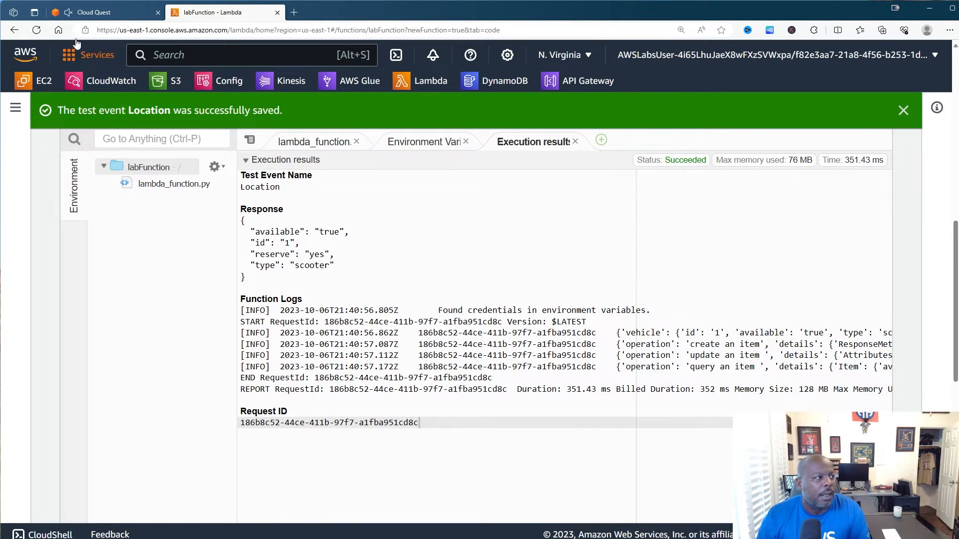
- Advance the lab guide through steps 15, 16 and 17, then return to the execution results
left_click(90, 12)
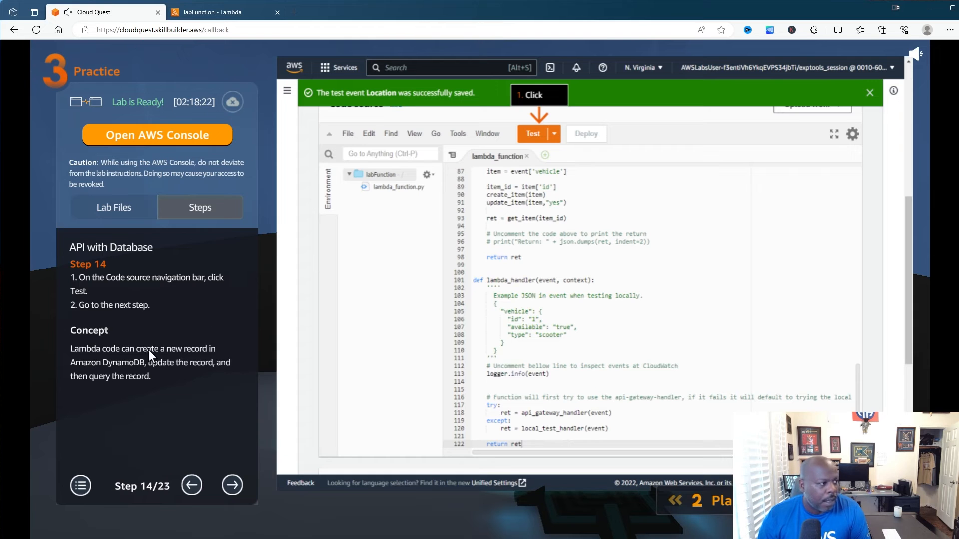
left_click(232, 485)
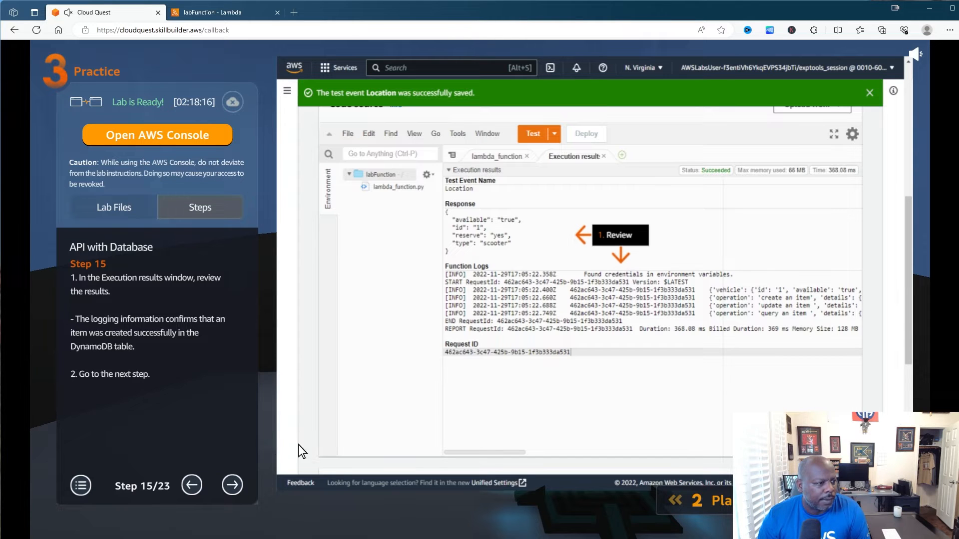
left_click(235, 485)
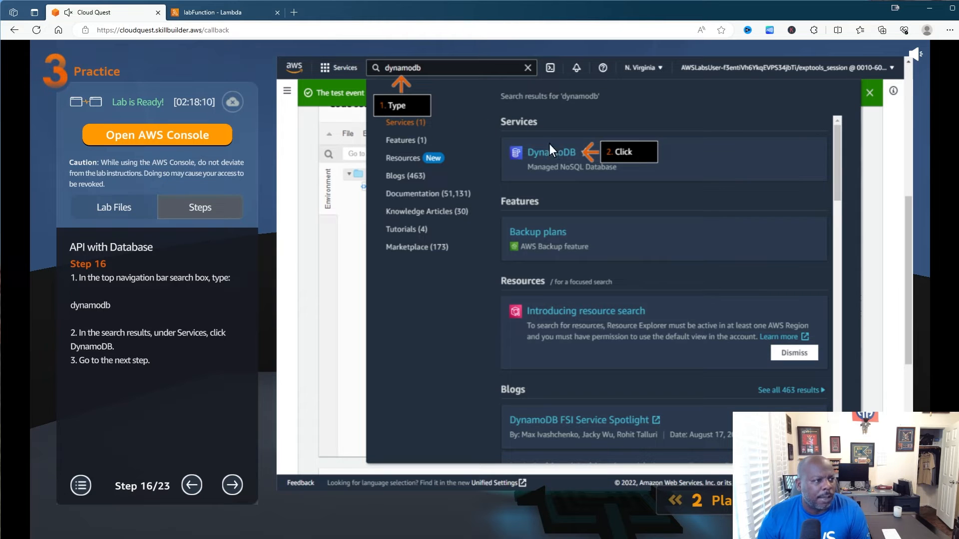
left_click(233, 485)
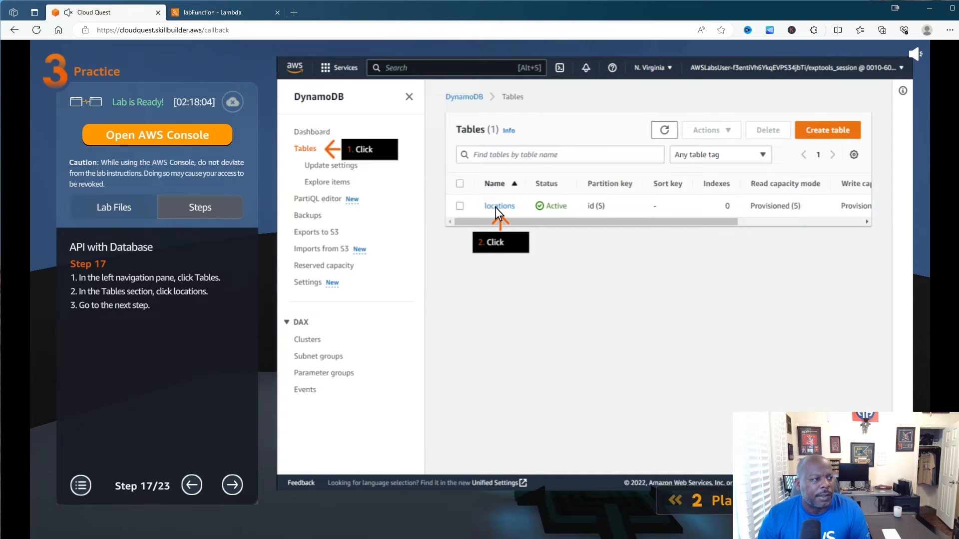
left_click(225, 12)
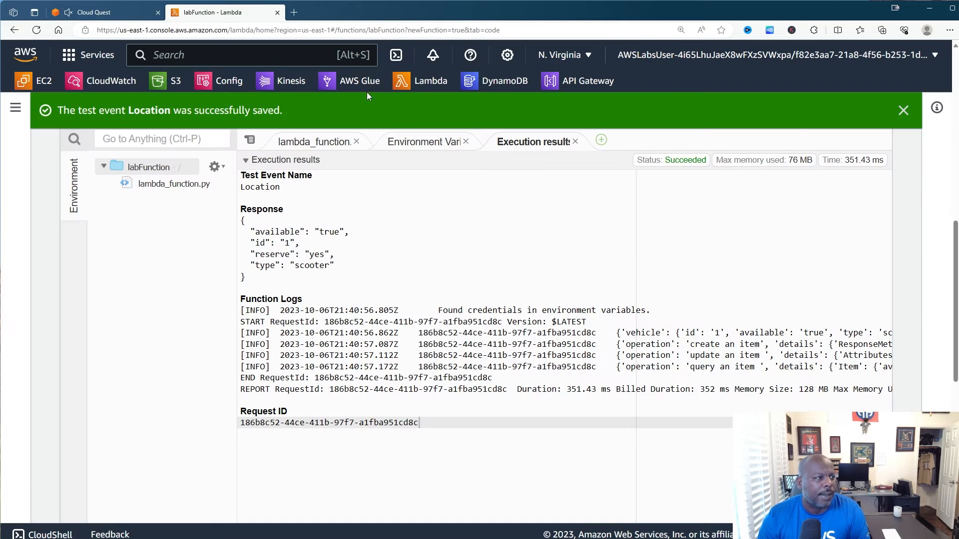
- Open the locations table in DynamoDB and advance the guide to step 18
left_click(487, 82)
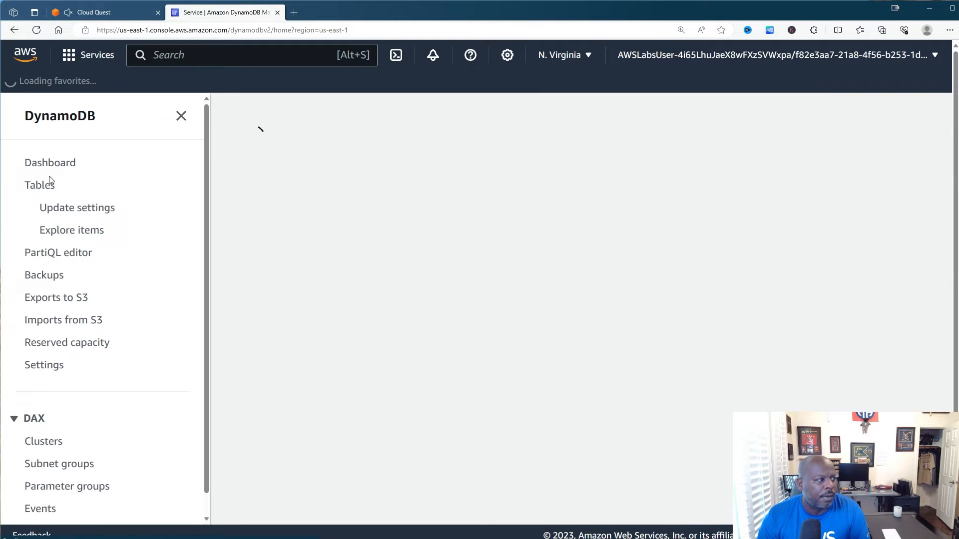
left_click(45, 184)
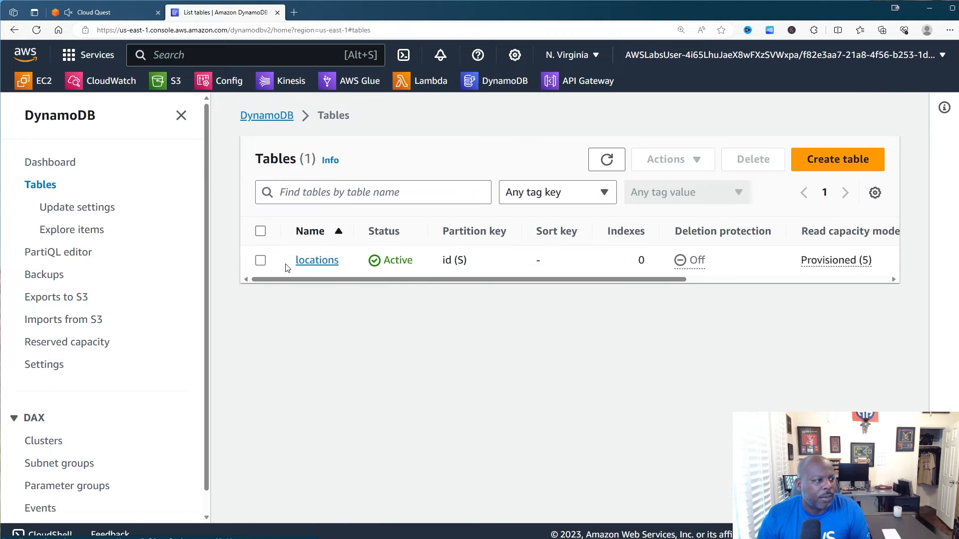
left_click(321, 263)
left_click(110, 14)
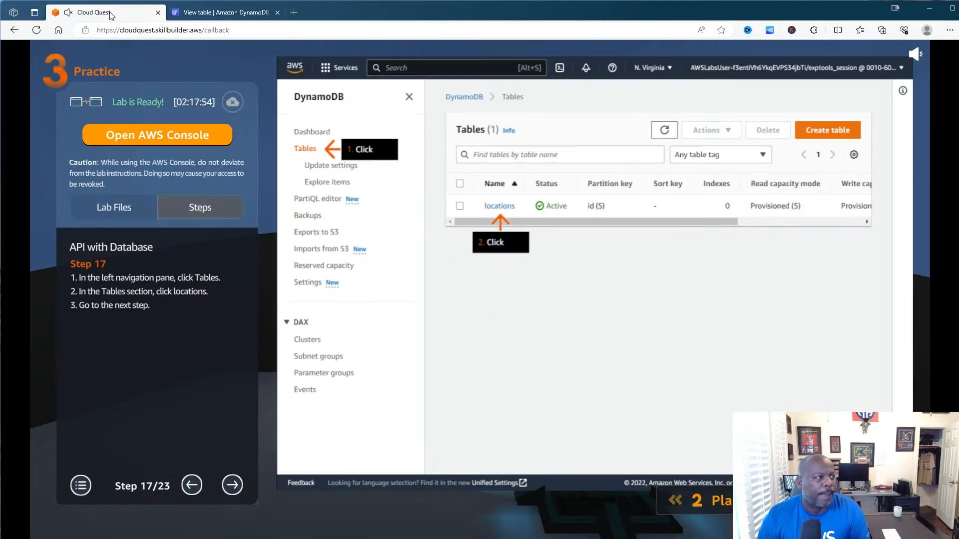
left_click(233, 483)
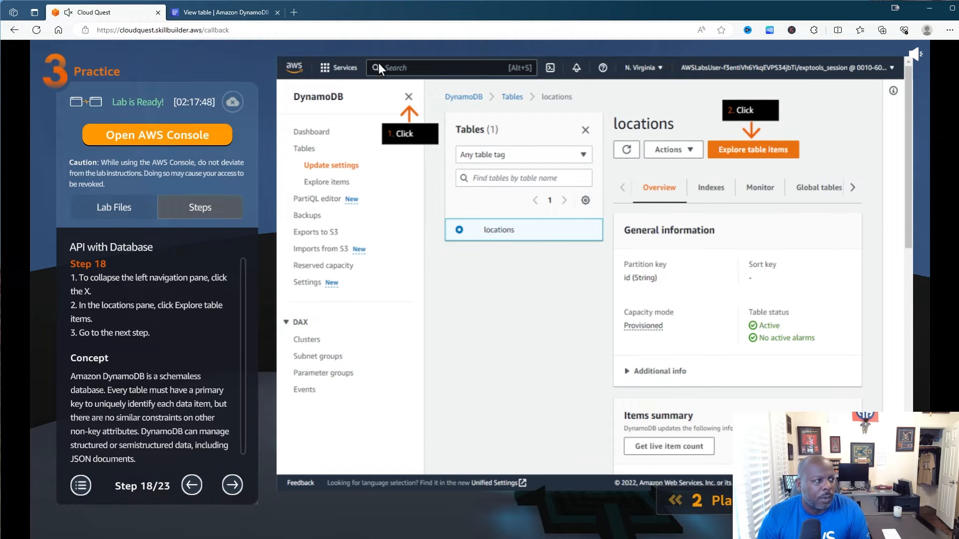
left_click(206, 13)
- Explore the locations table items to see the scooter record, advancing the guide to step 19
left_click(181, 119)
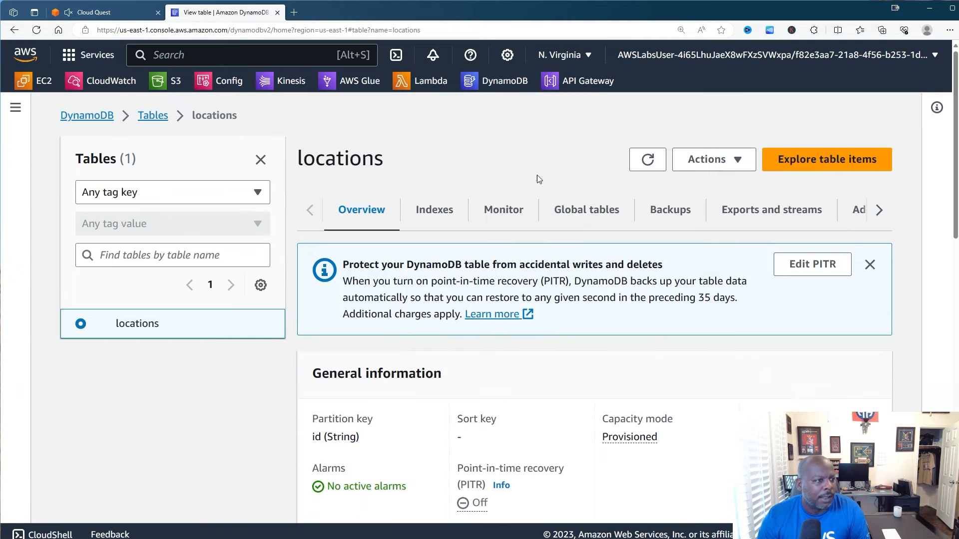
left_click(839, 160)
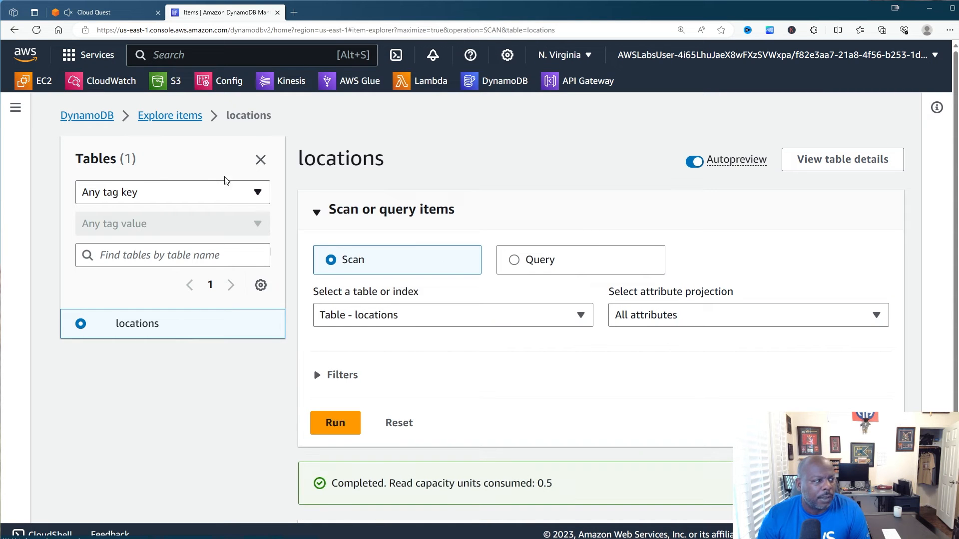
left_click(114, 12)
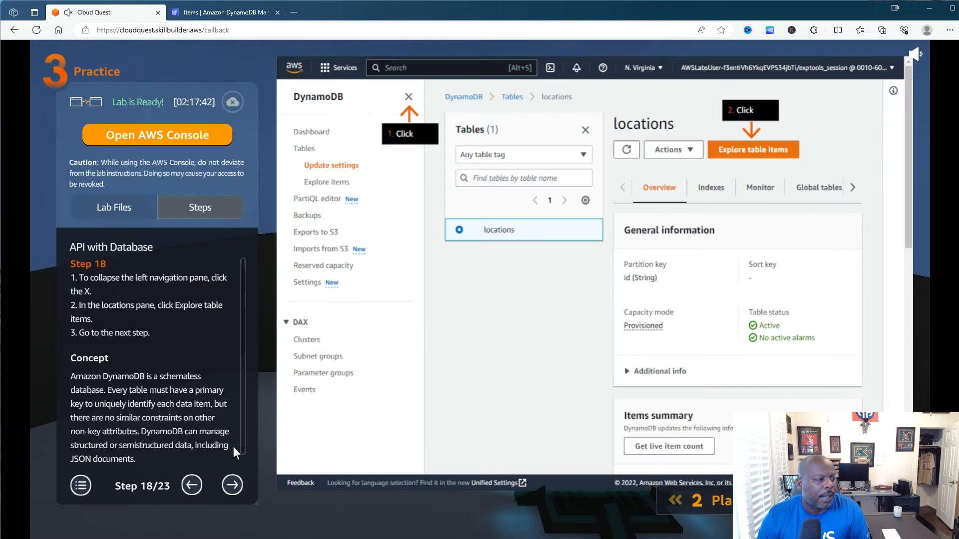
left_click(232, 484)
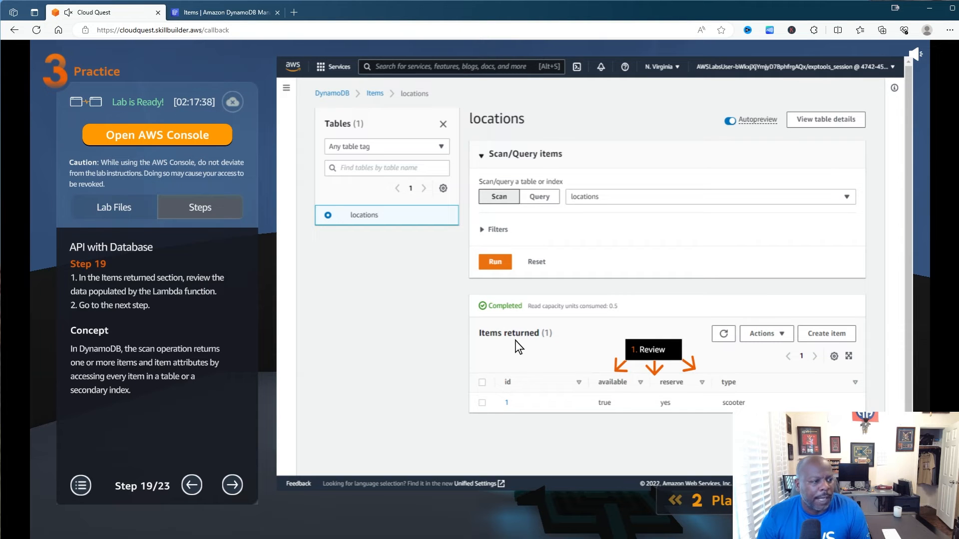
left_click(217, 13)
scroll(475, 250, "down", 3)
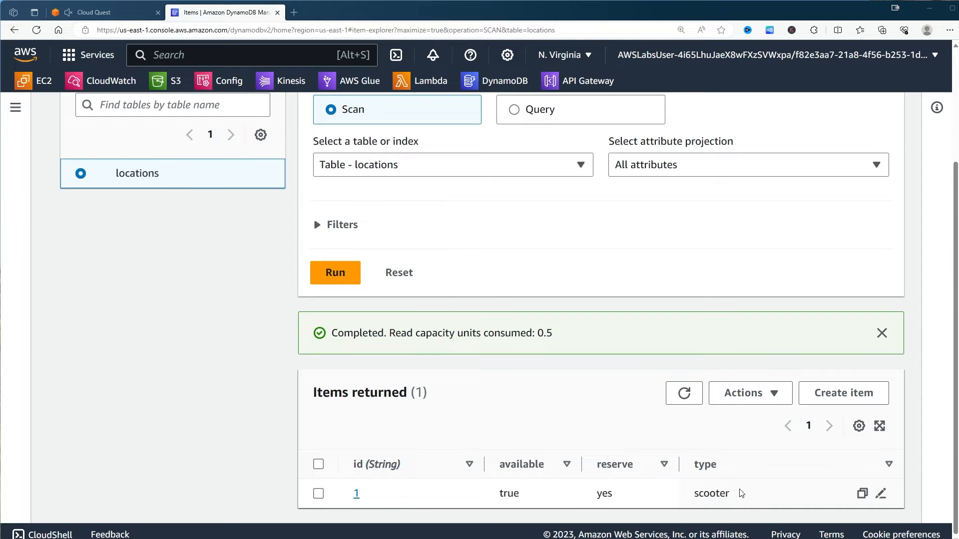
left_click(136, 13)
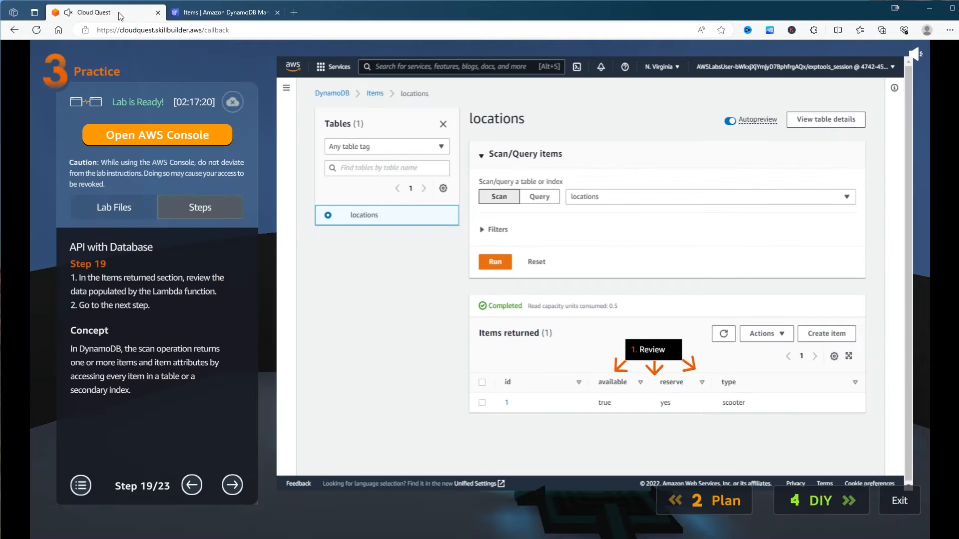
- Advance the lab guide to step 20 and open the API Gateway console from DynamoDB
left_click(232, 485)
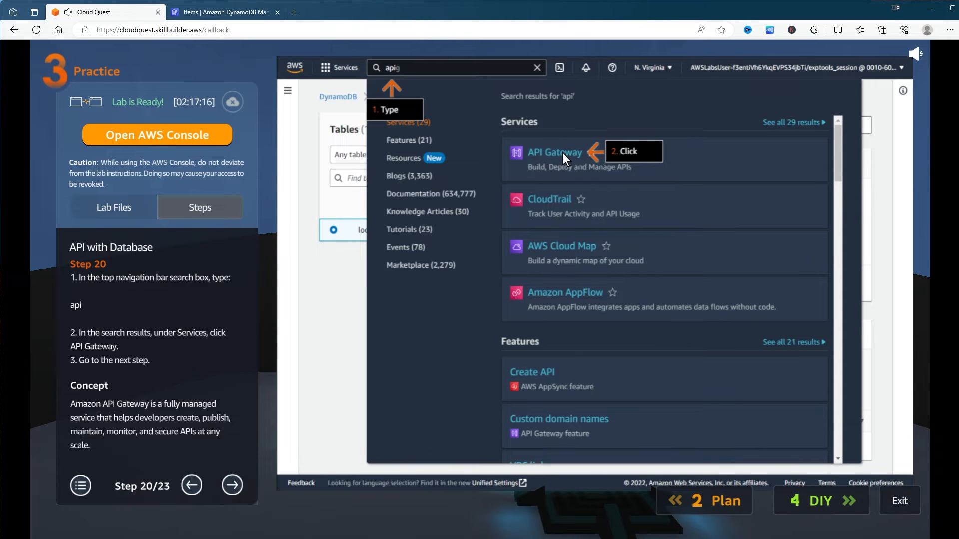
left_click(238, 13)
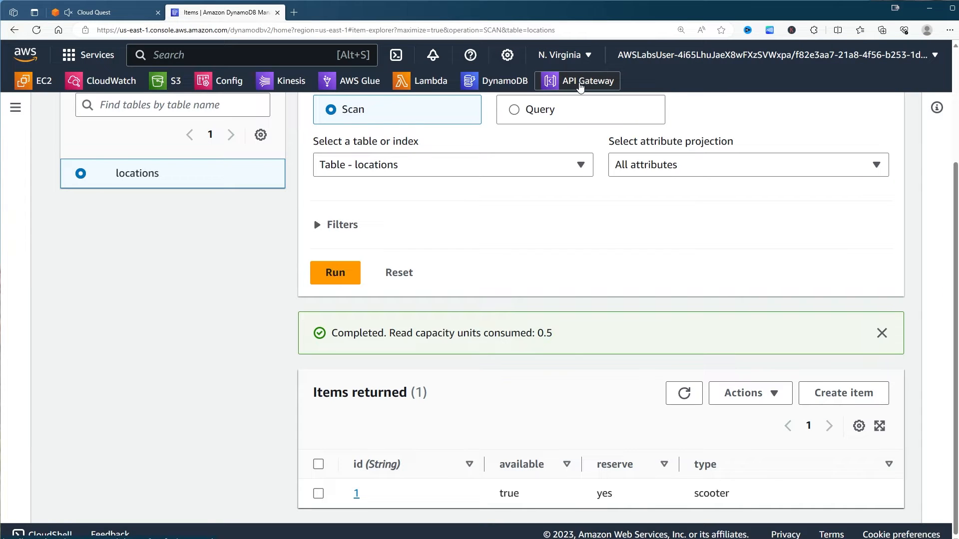
left_click(580, 88)
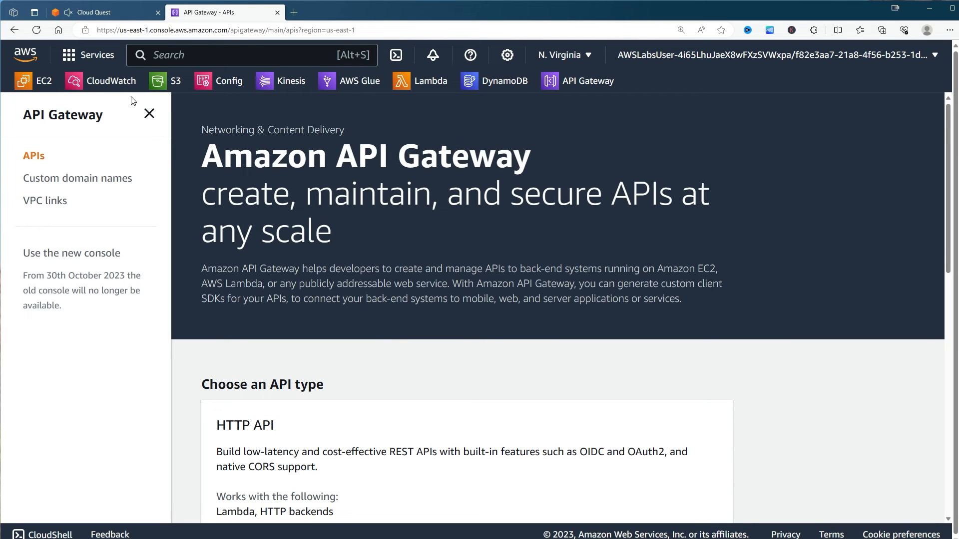
- Move the lab guide on through steps 21 and 22, then return to the API Gateway landing page
left_click(136, 11)
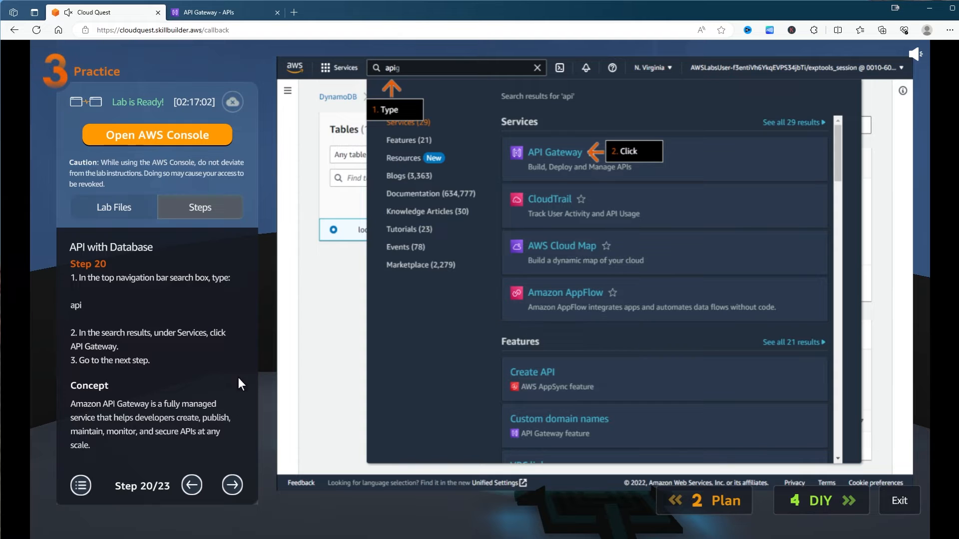
left_click(232, 484)
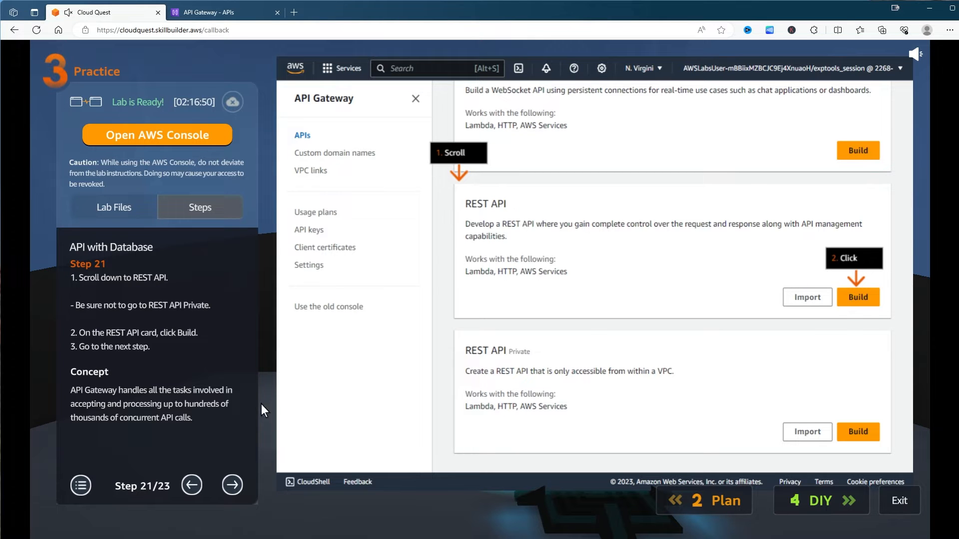
left_click(238, 484)
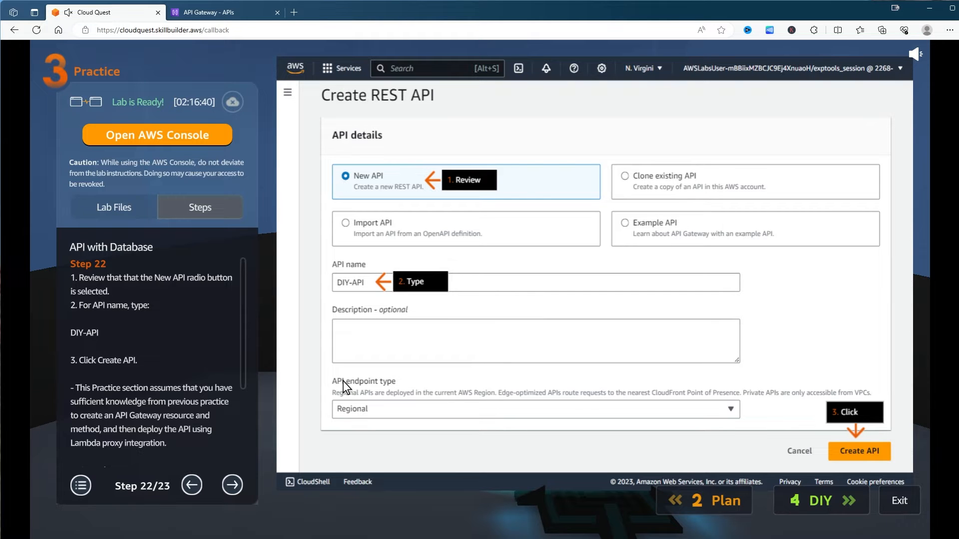
left_click(219, 18)
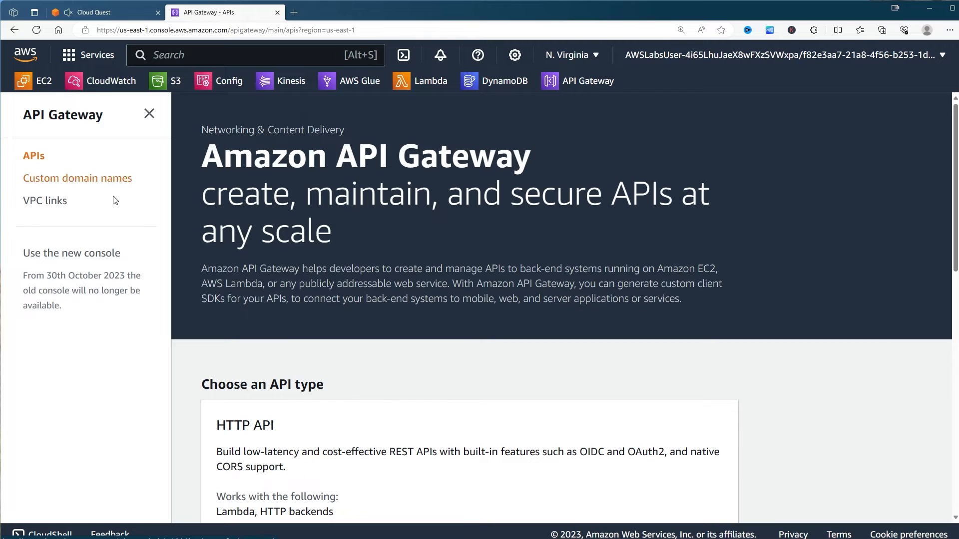
- Choose Build under REST API with New API selected, then switch to the new API Gateway console
scroll(331, 278, "down", 12)
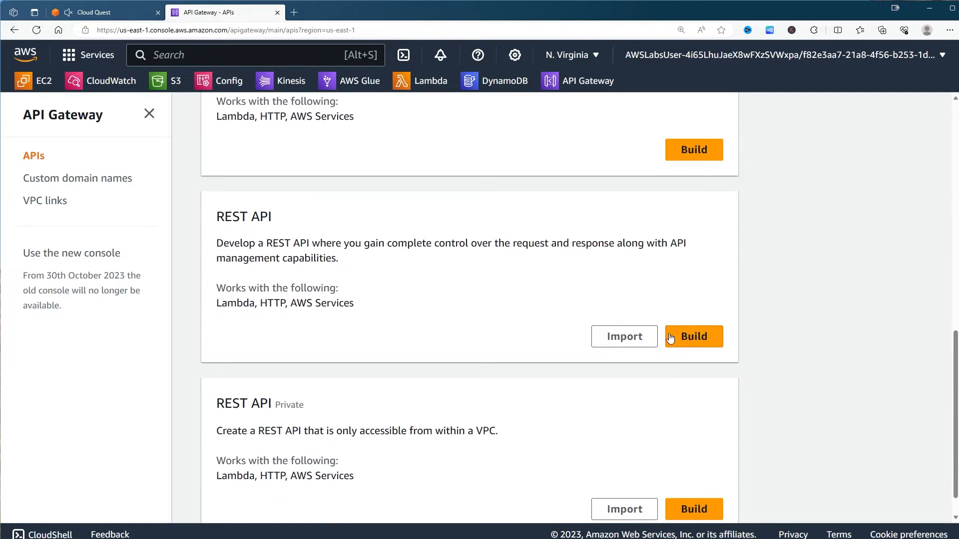
left_click(691, 340)
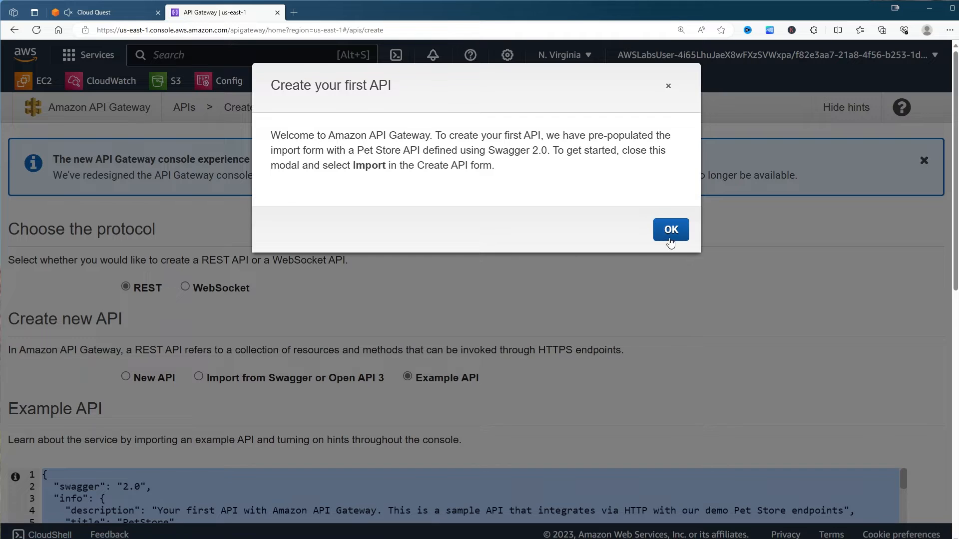
left_click(669, 231)
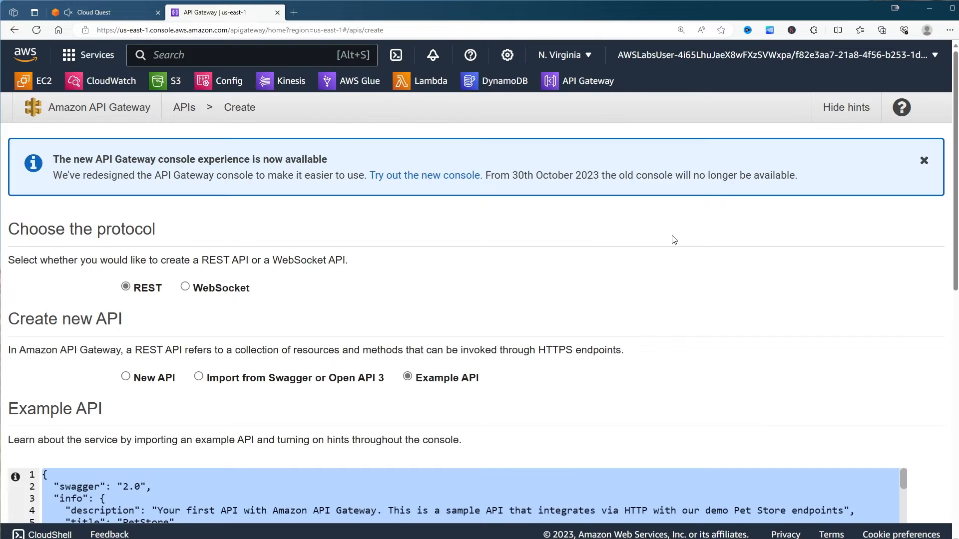
scroll(375, 228, "down", 9)
scroll(369, 232, "down", 2)
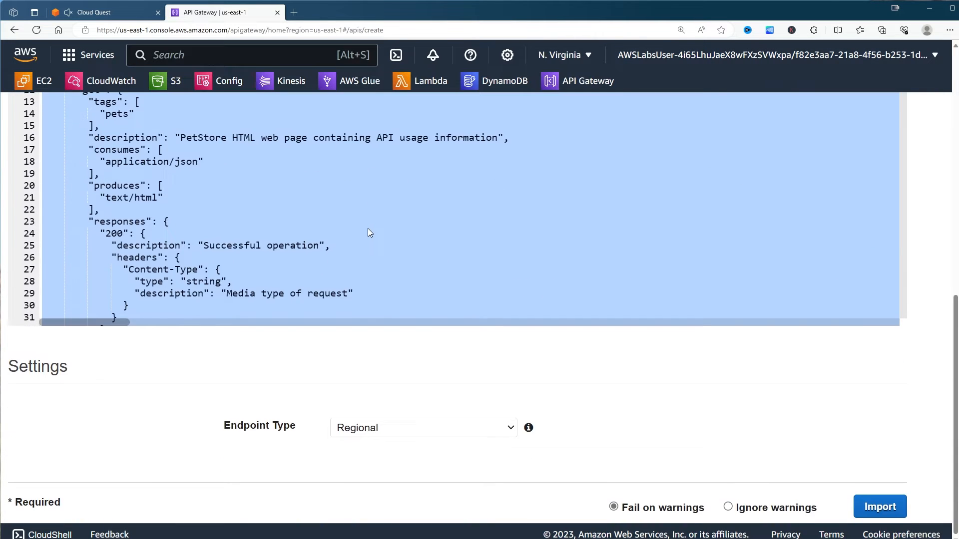
scroll(369, 232, "up", 10)
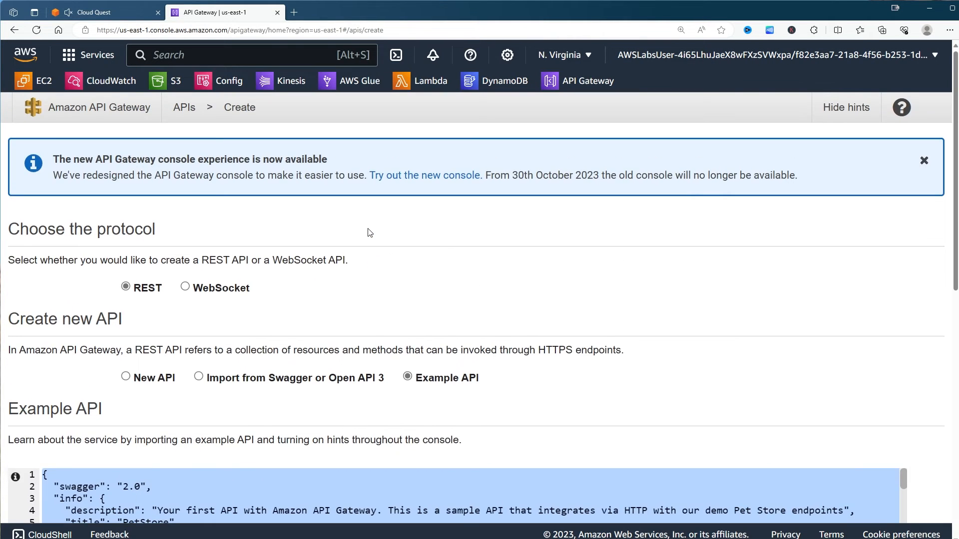
left_click(135, 383)
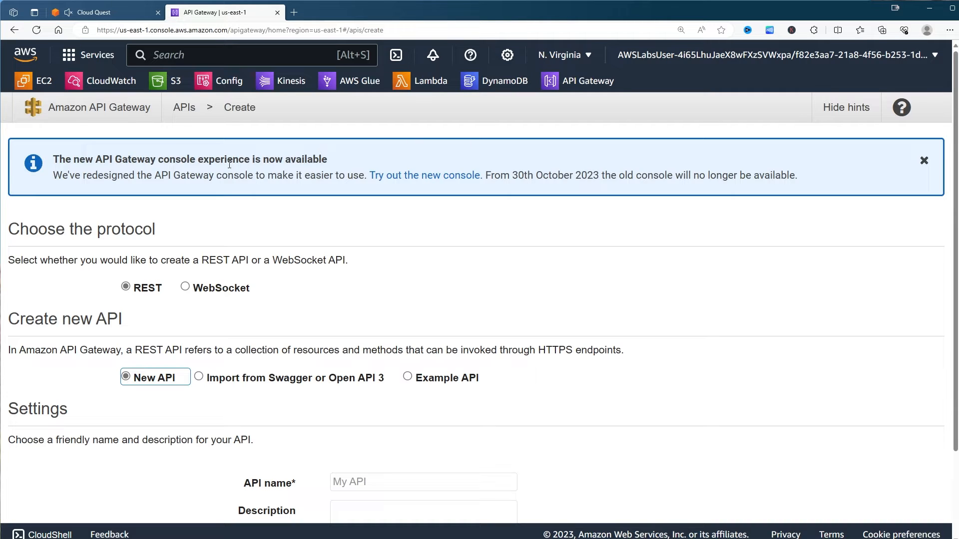
left_click(398, 178)
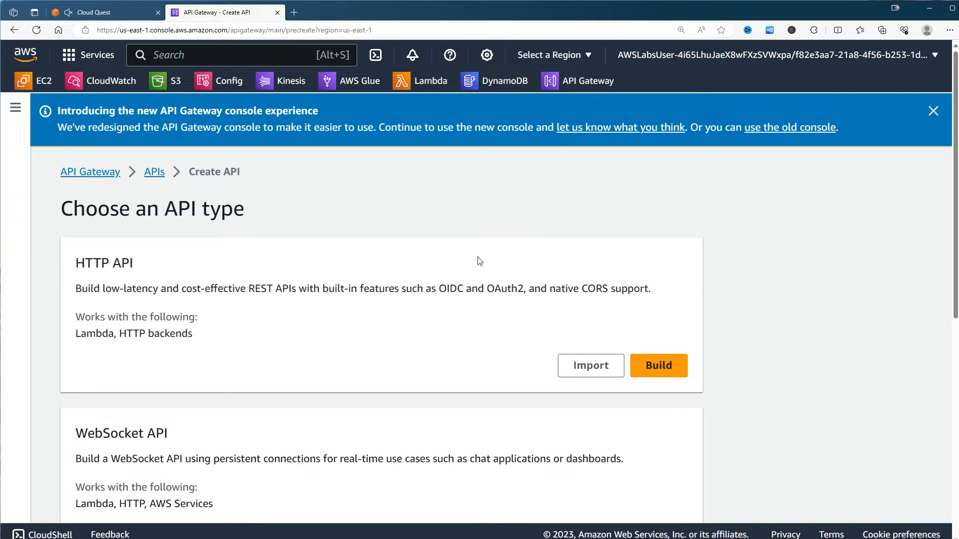
- In the new console, build a REST API named DIY-API and create it
left_click(932, 111)
scroll(479, 260, "down", 7)
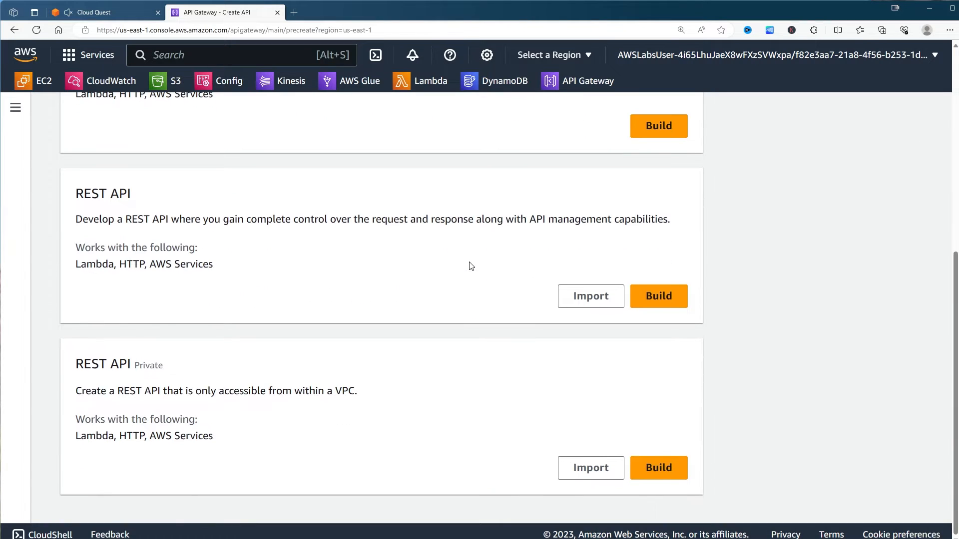
left_click(664, 301)
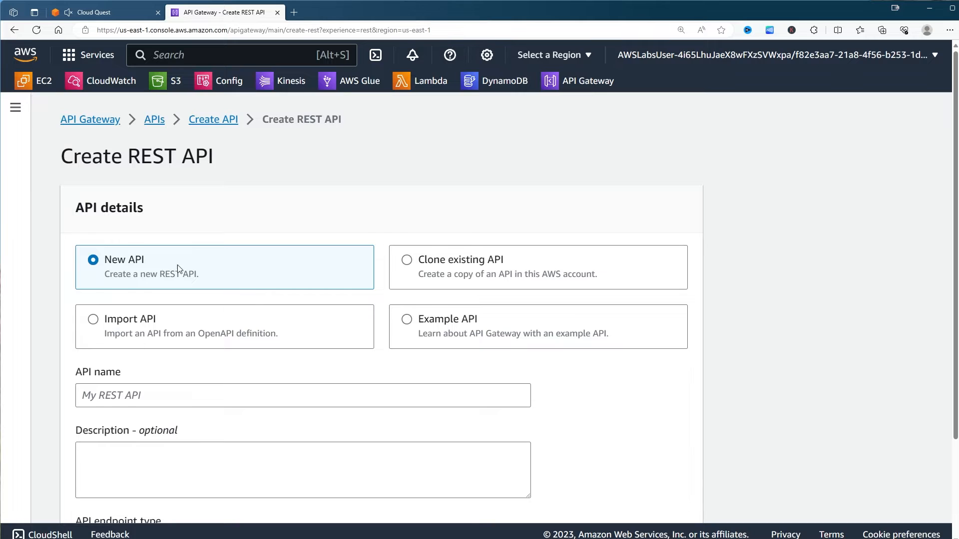
scroll(178, 265, "down", 2)
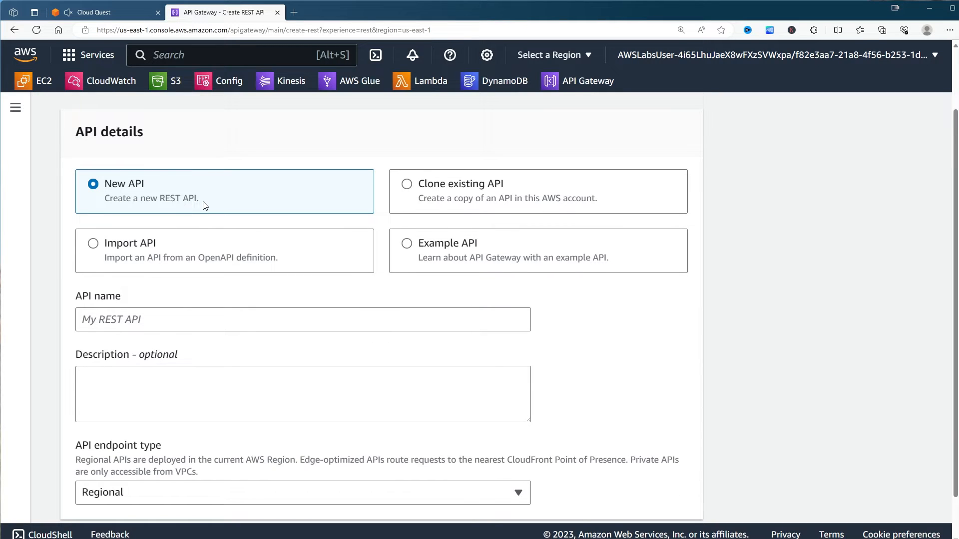
scroll(204, 206, "down", 1)
left_click(136, 276)
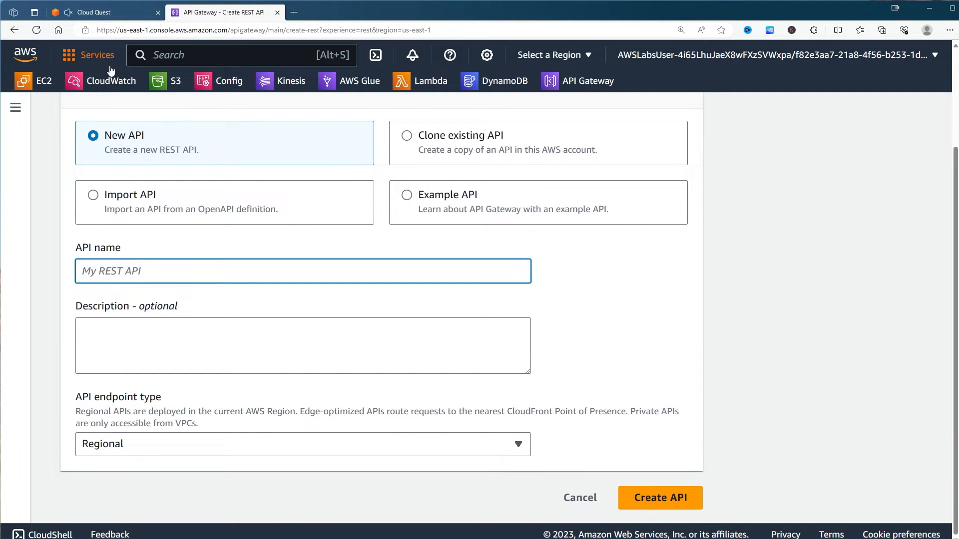
left_click(84, 10)
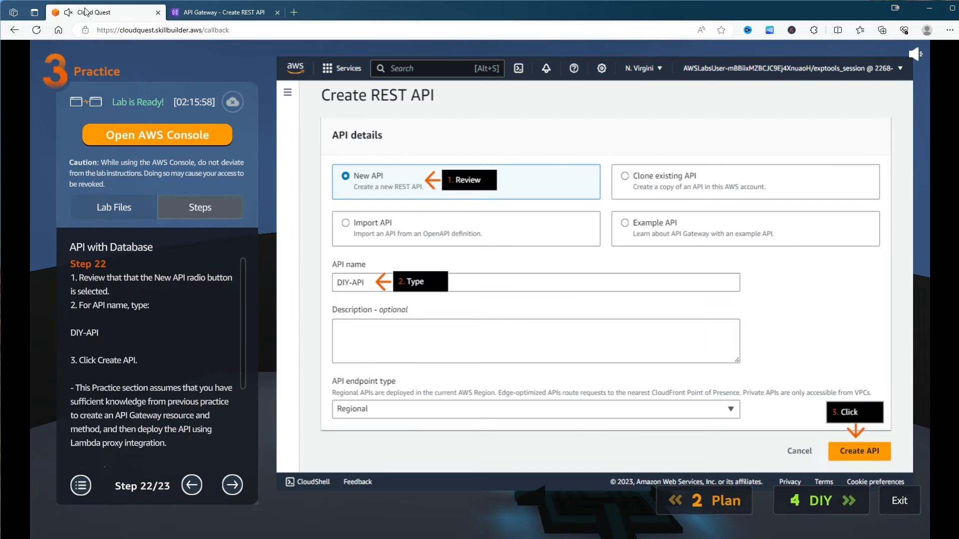
left_click(223, 13)
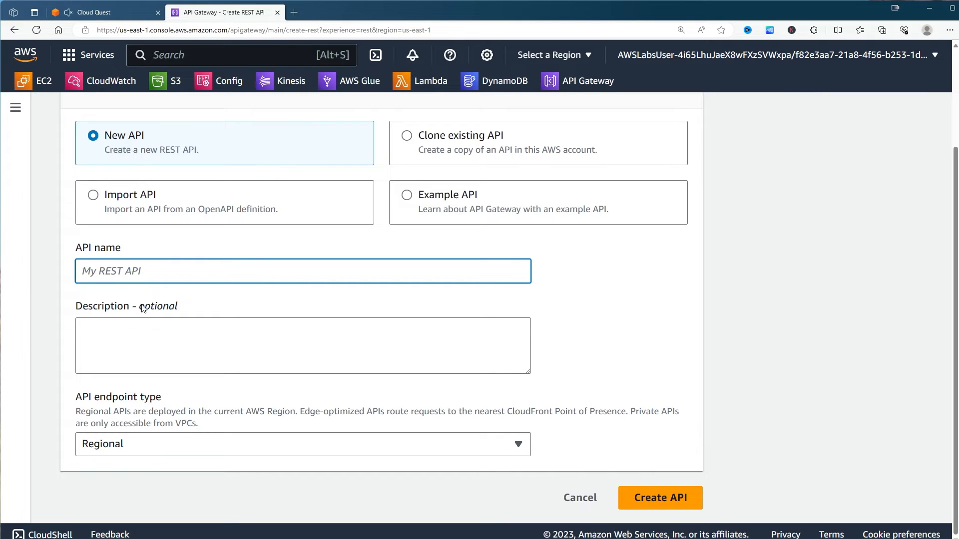
type("DIY-API")
left_click(647, 499)
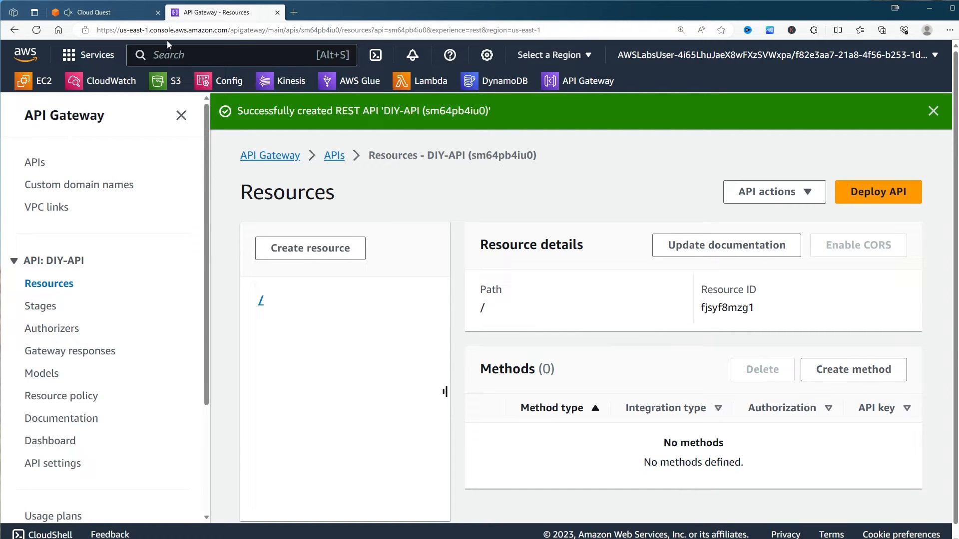
left_click(107, 15)
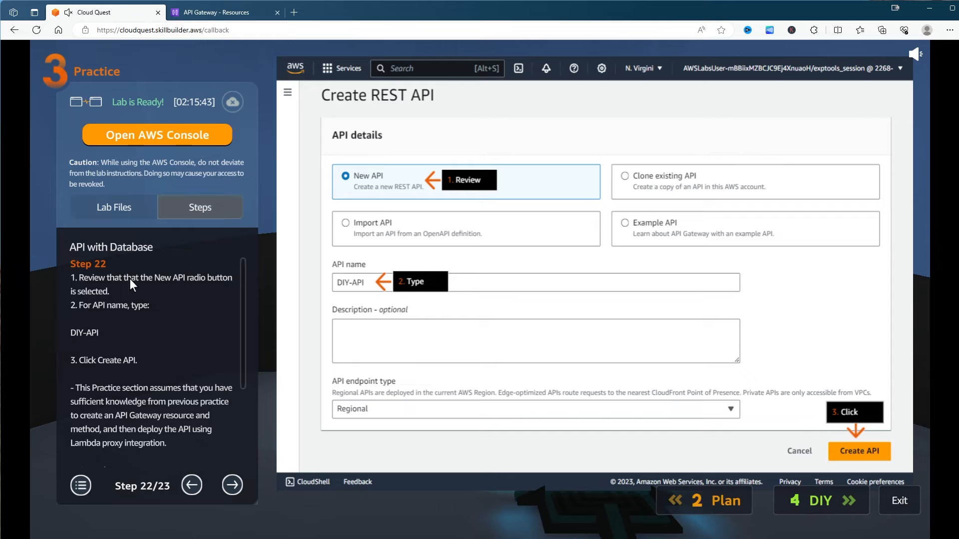
- Advance the lab past the last practice step into the DIY activities, then return to DIY-API's Resources page
left_click(227, 487)
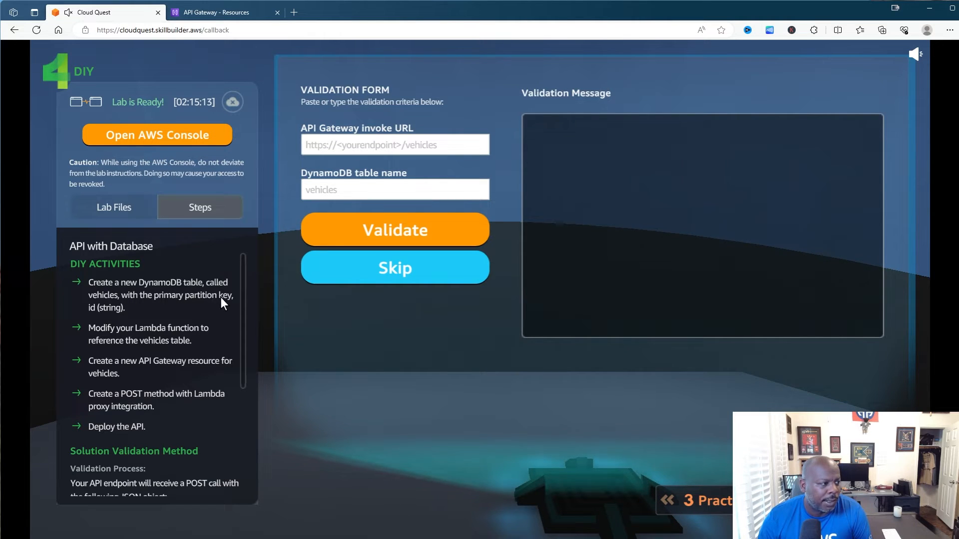
left_click(218, 15)
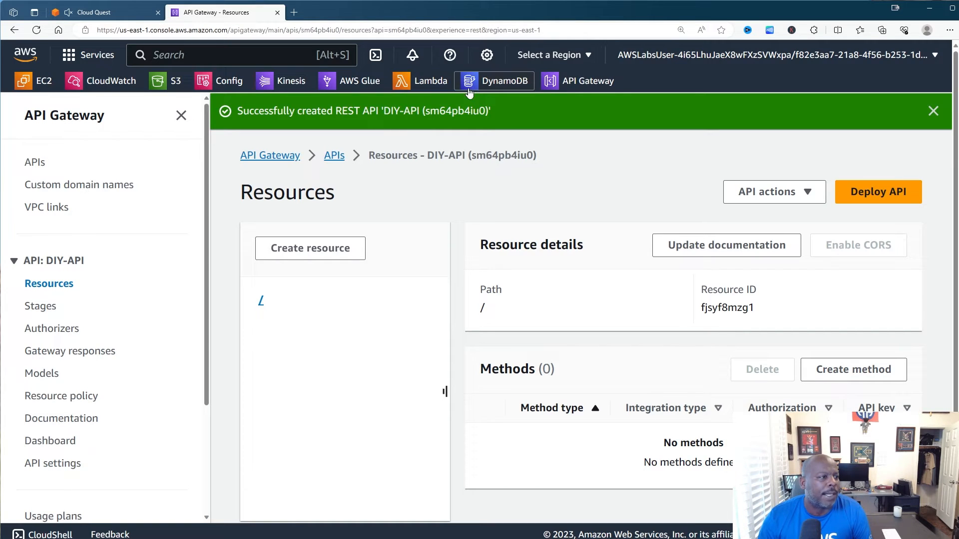
- Start a new DynamoDB table named vehicles with partition key id
left_click(506, 82)
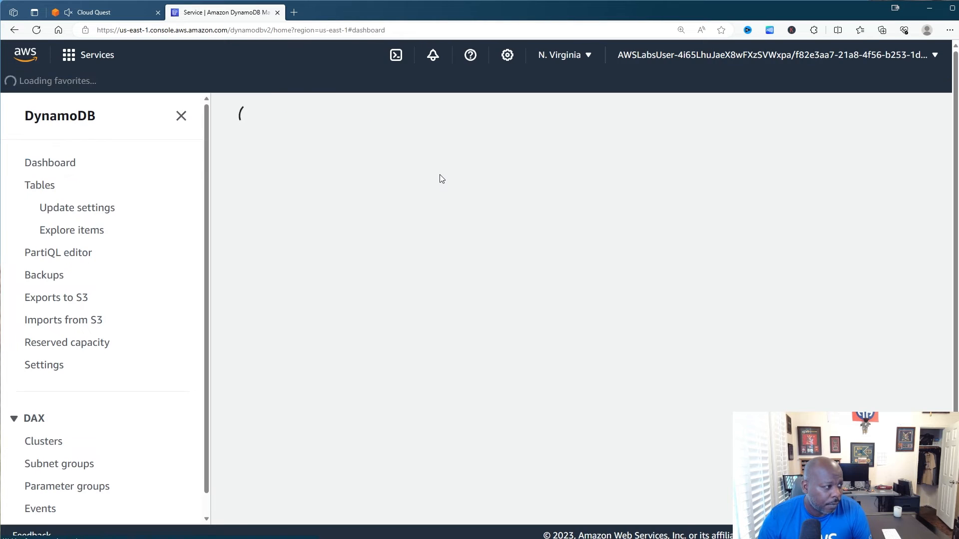
left_click(789, 336)
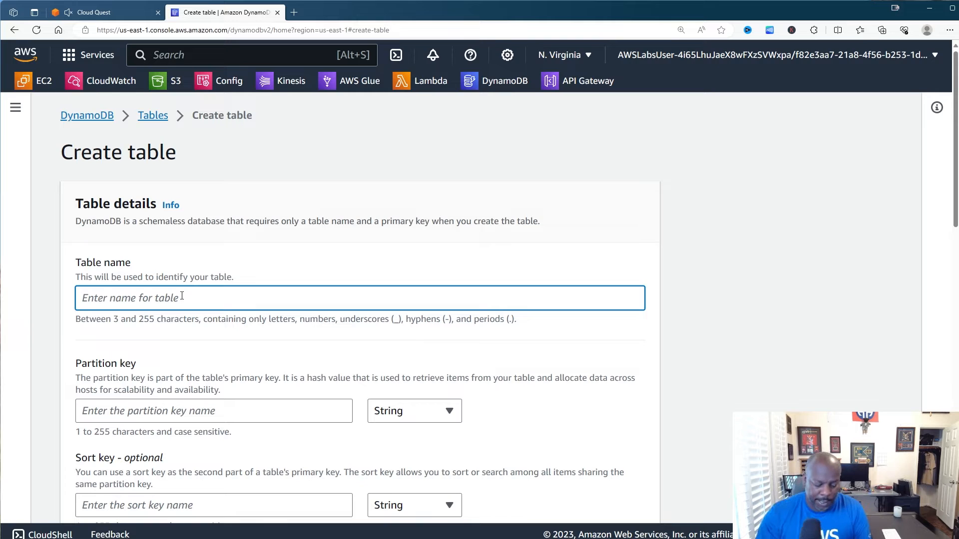
type("vehi")
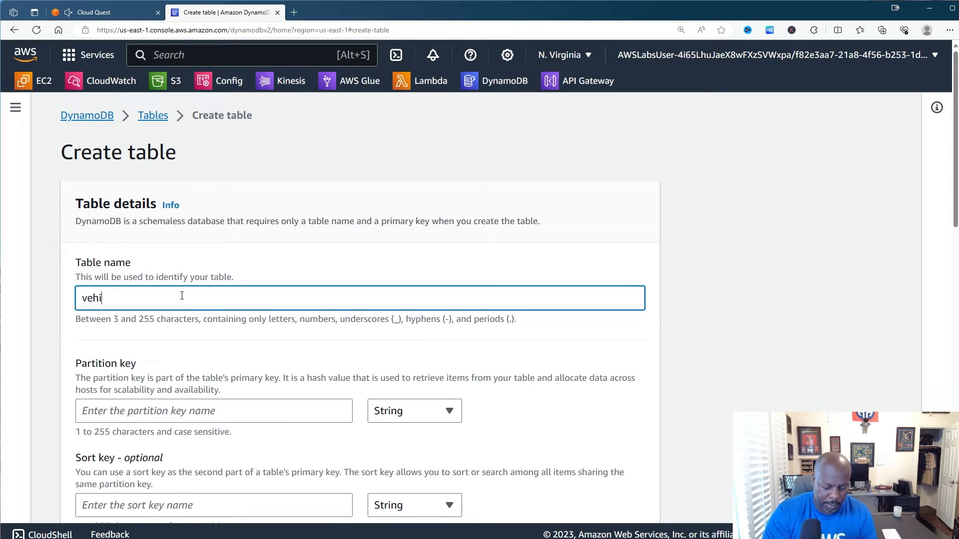
type("cles")
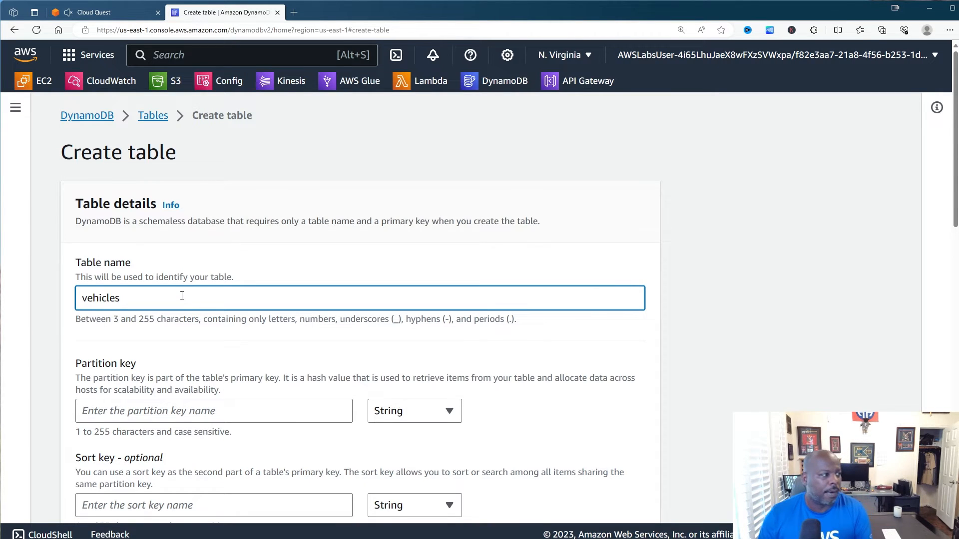
scroll(297, 254, "down", 3)
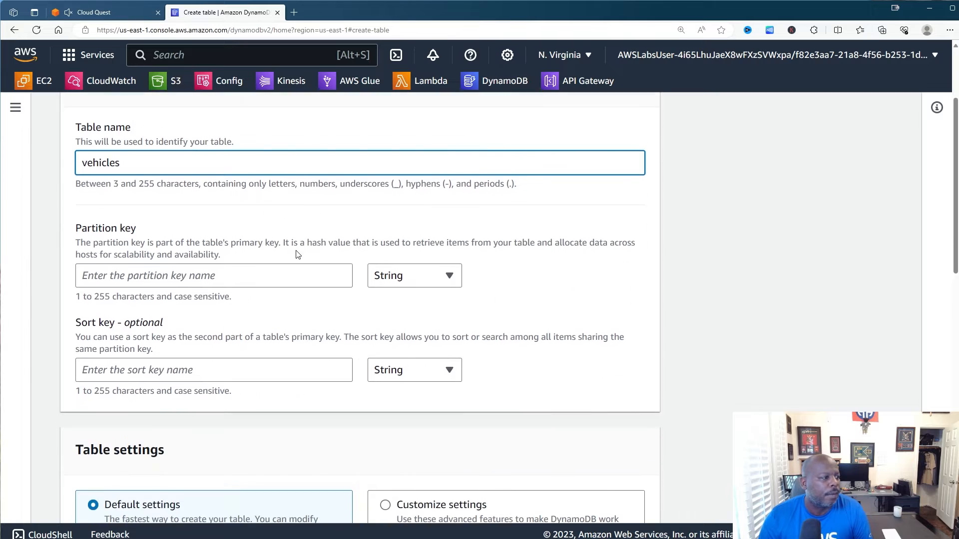
left_click(219, 257)
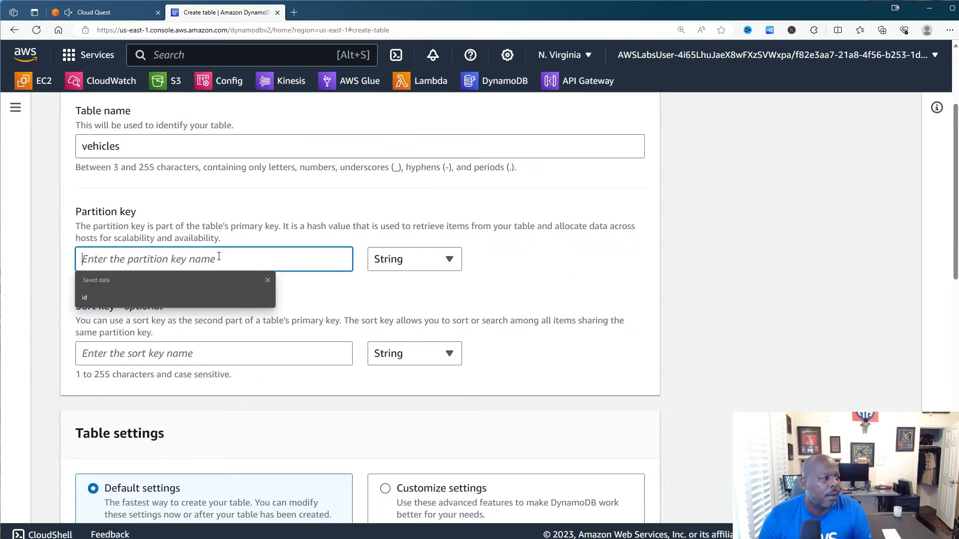
left_click(174, 296)
left_click(569, 269)
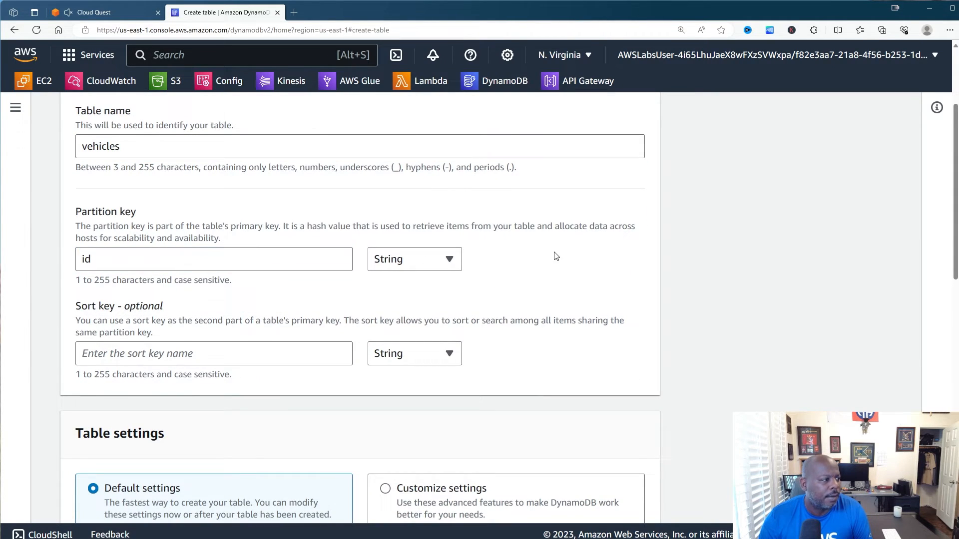
- Keep the default settings and create the vehicles table with its String partition key id
left_click(110, 12)
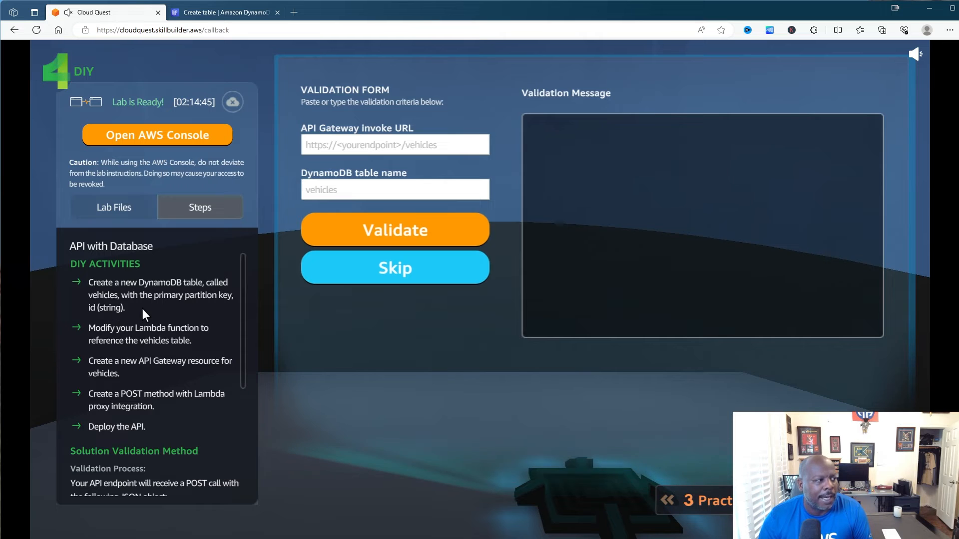
left_click(225, 12)
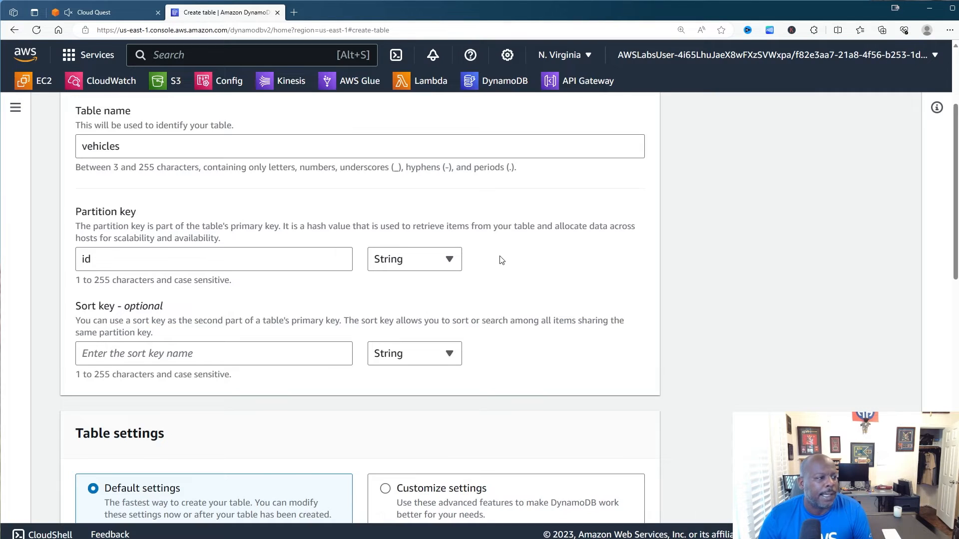
scroll(654, 282, "down", 8)
scroll(654, 282, "down", 8)
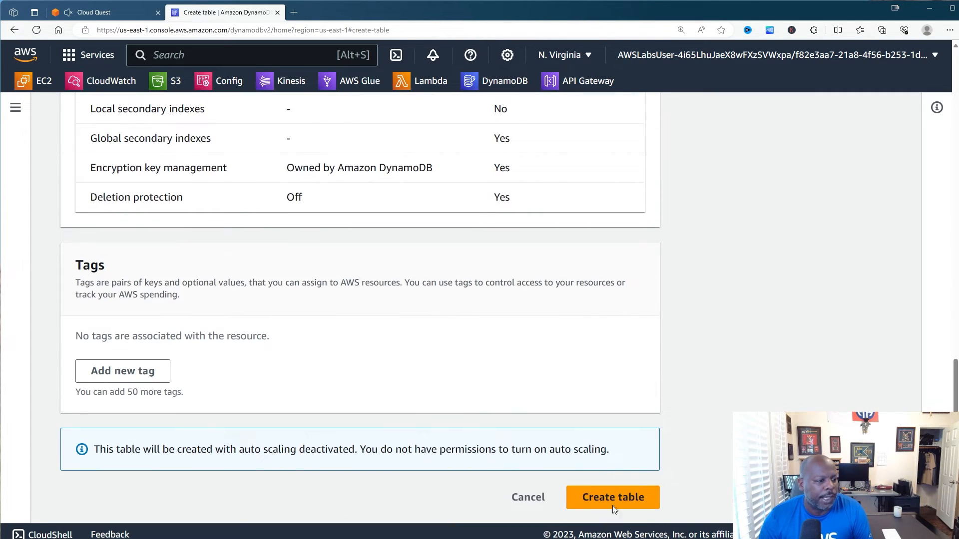
left_click(612, 506)
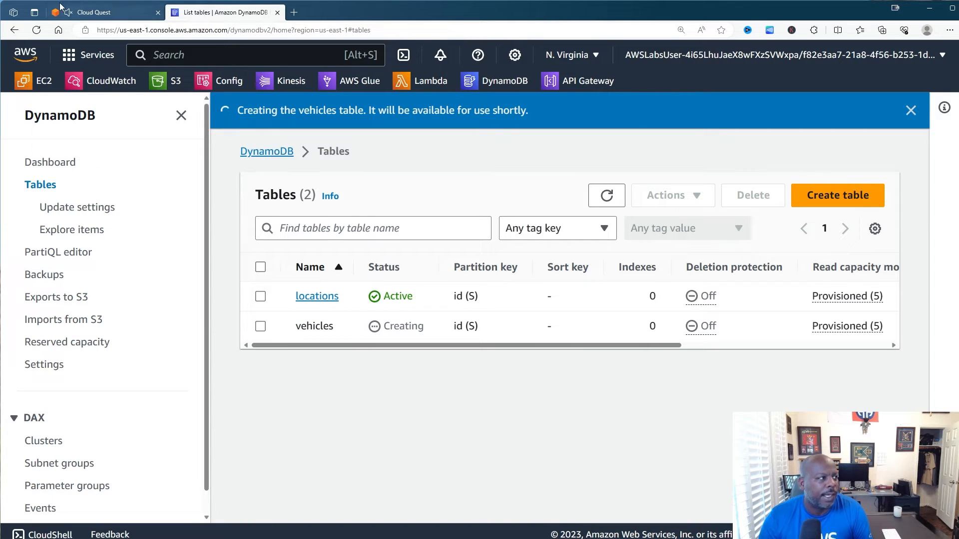
left_click(99, 12)
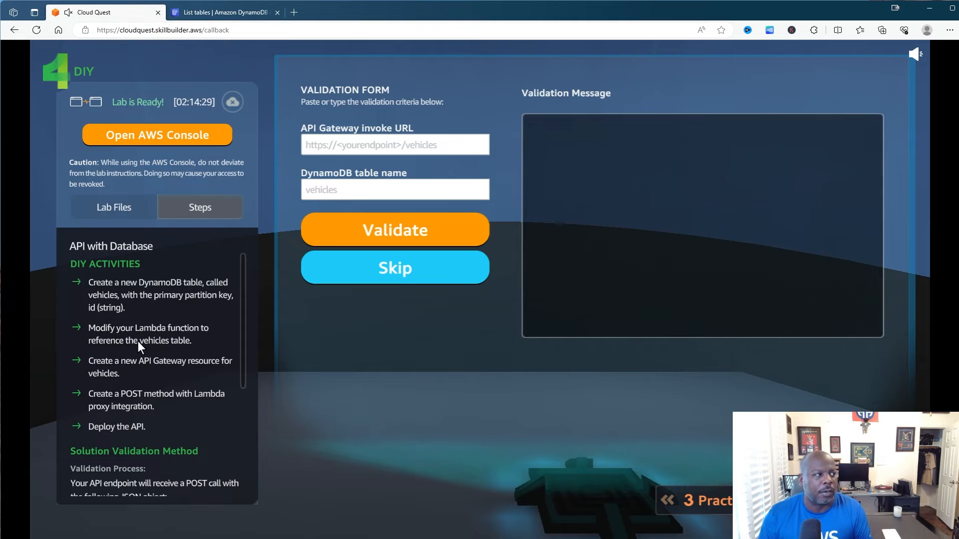
left_click(220, 12)
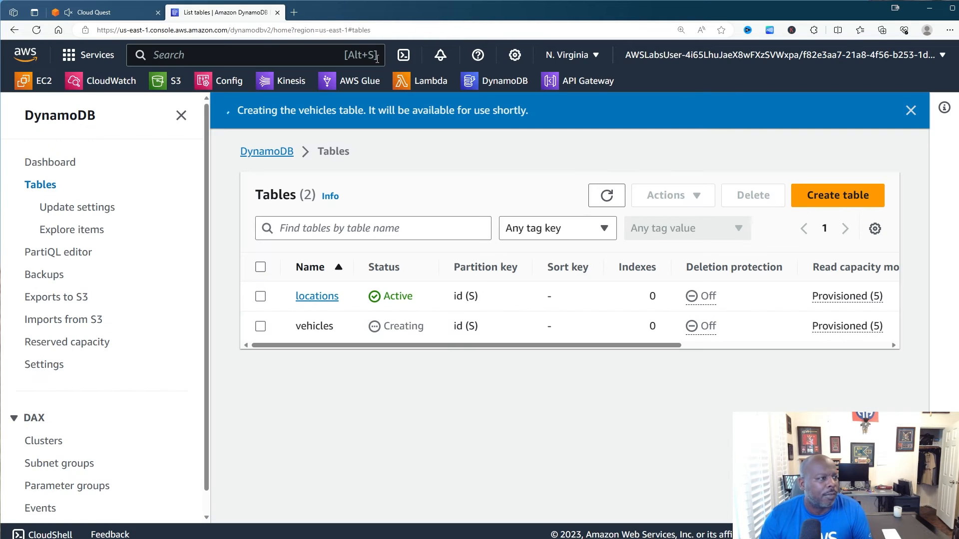
- Open labFunction in Lambda and close the empty Execution results tab
left_click(415, 80)
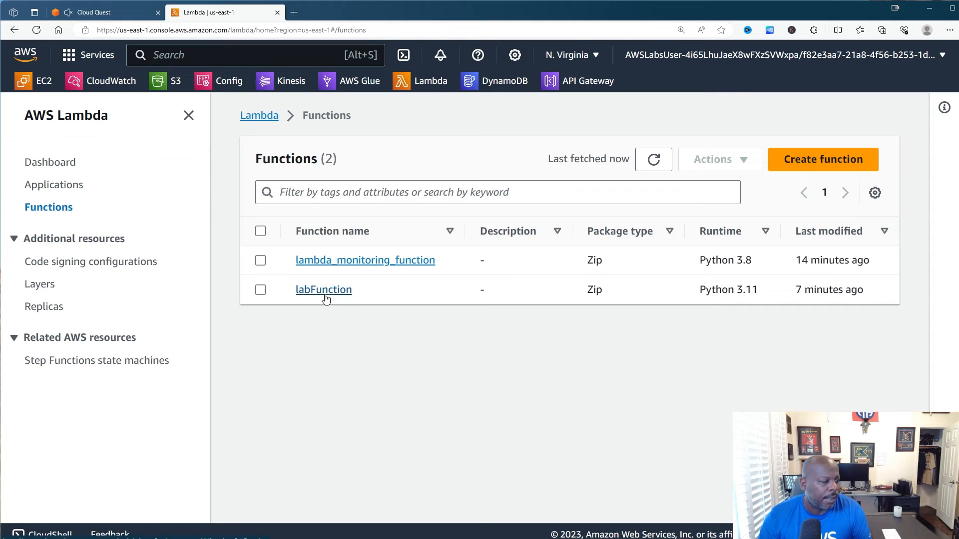
left_click(324, 290)
scroll(425, 346, "down", 5)
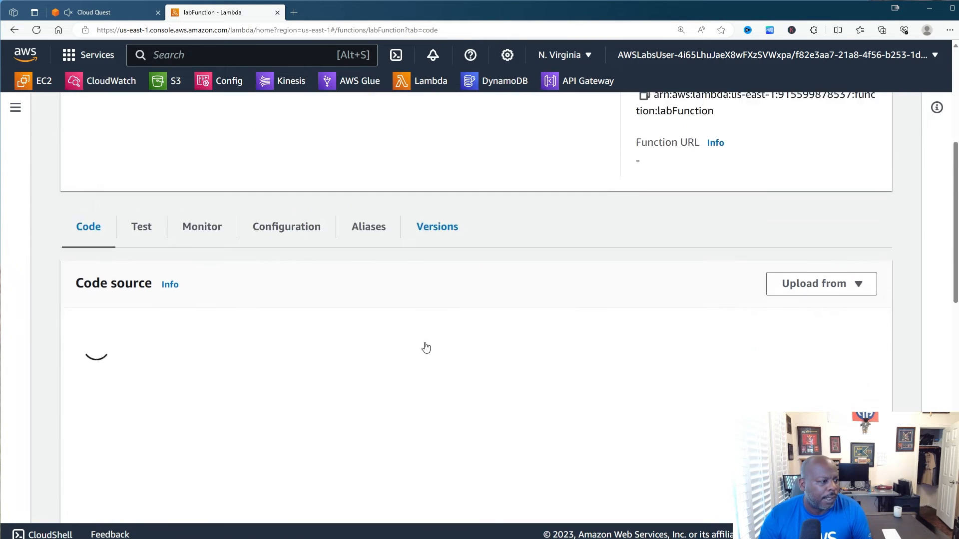
scroll(425, 345, "down", 2)
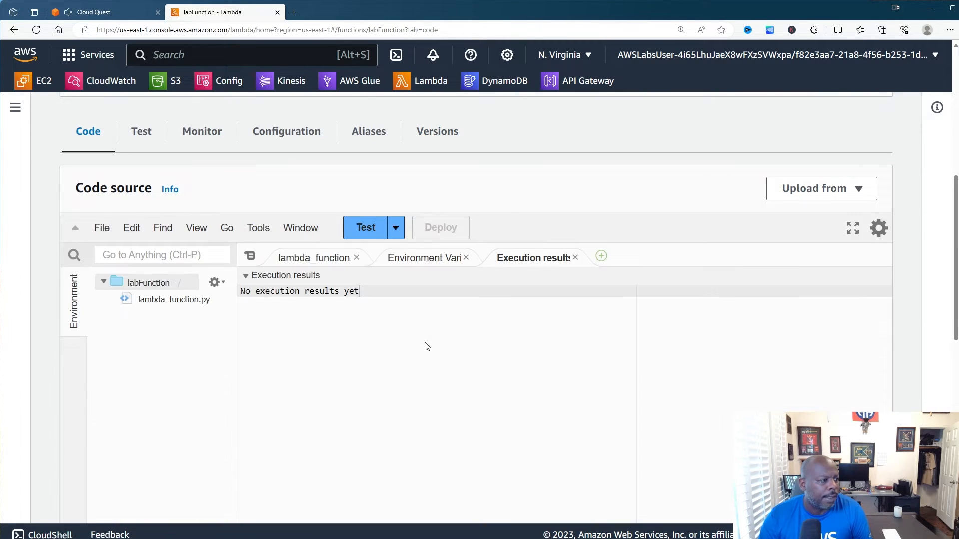
scroll(426, 346, "down", 2)
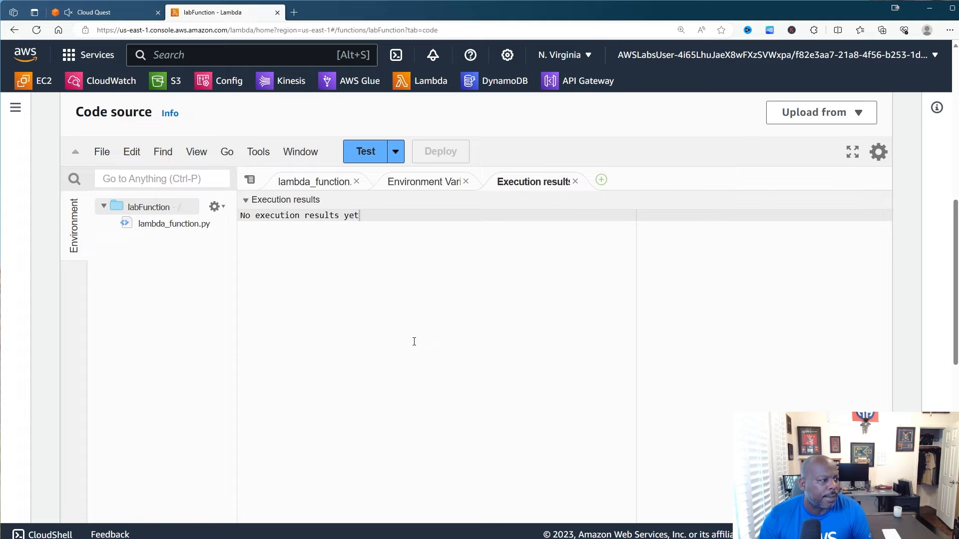
left_click(575, 182)
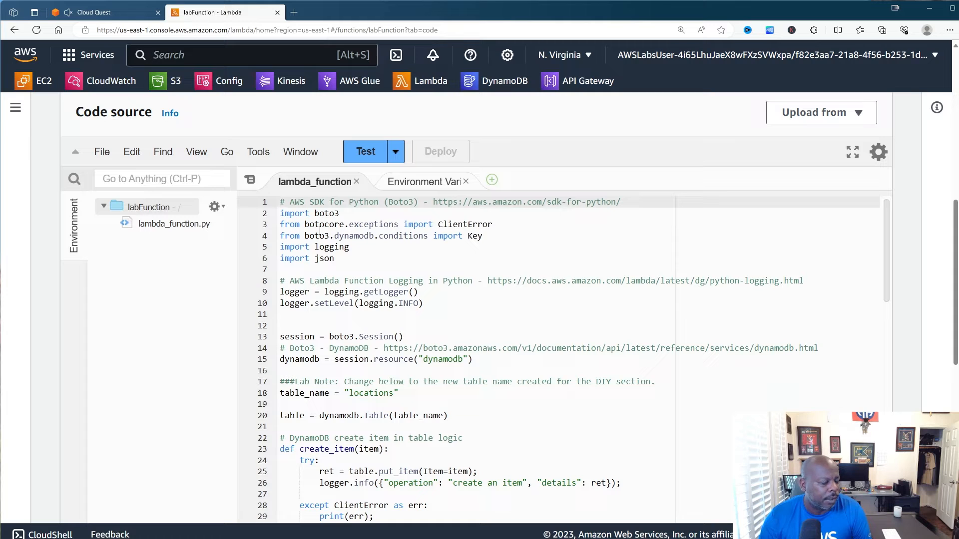
scroll(399, 256, "down", 1)
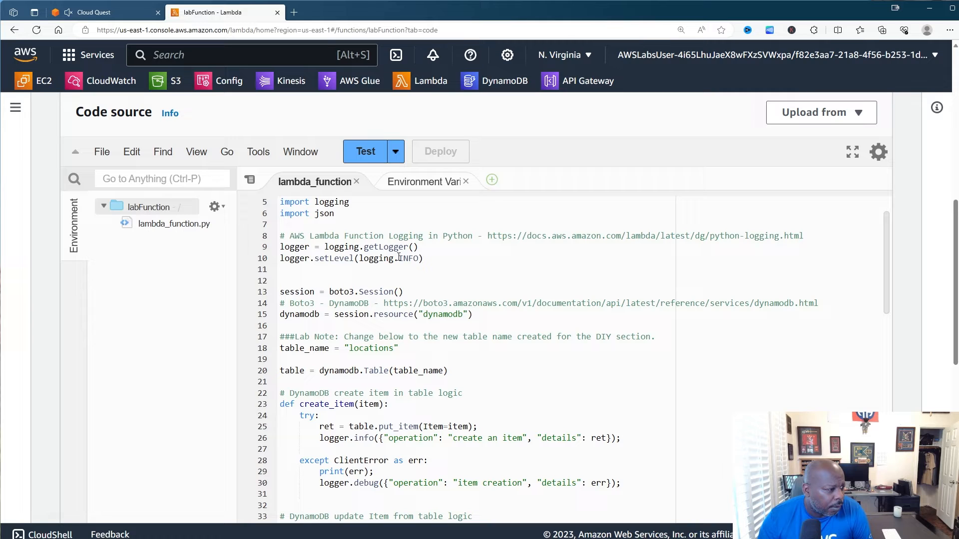
scroll(398, 257, "down", 1)
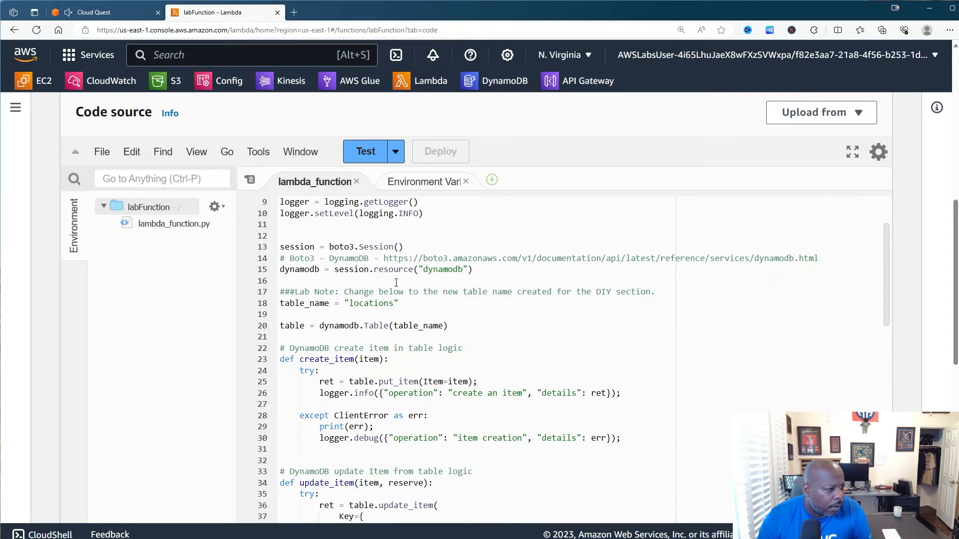
- Change table_name on line 18 from "locations" to "vehicles"
left_click(350, 304)
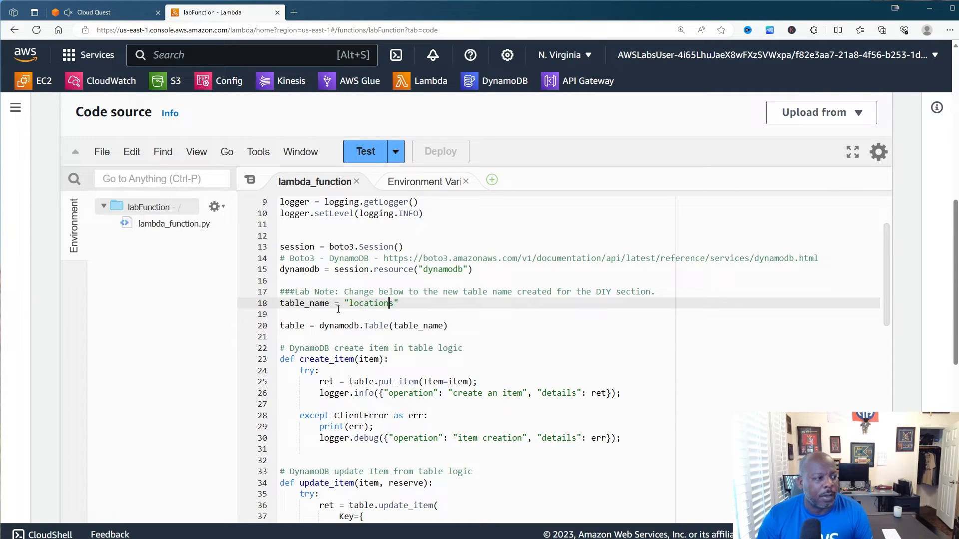
key("BackSpace")
key("BackSpace")
key("BackSpace")
key("BackSpace")
key("BackSpace")
key("BackSpace")
key("BackSpace")
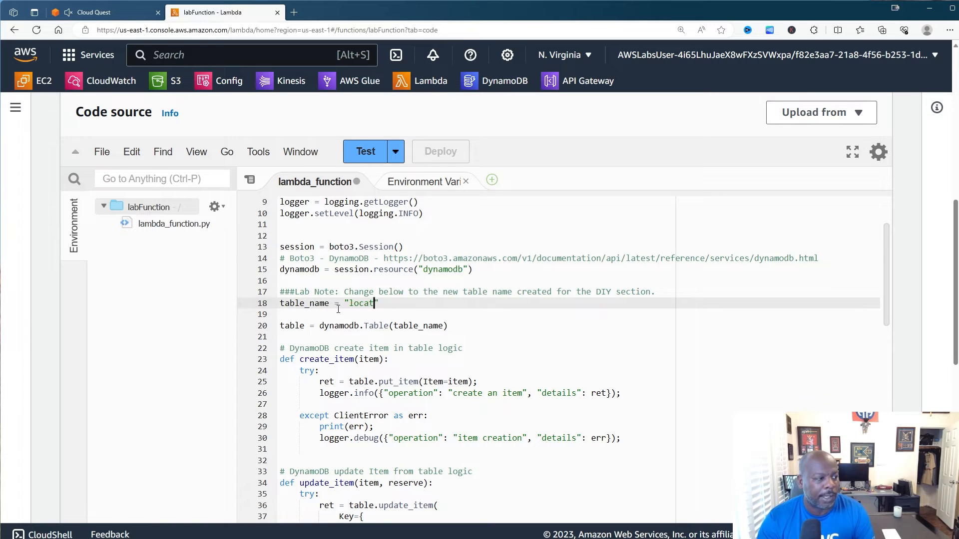
key("BackSpace")
key("BackSpace")
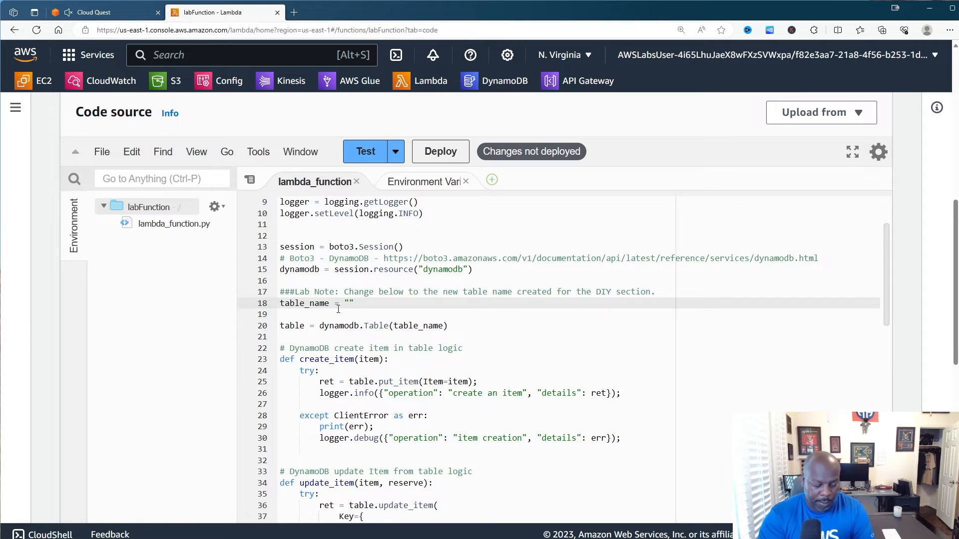
type("vehicle")
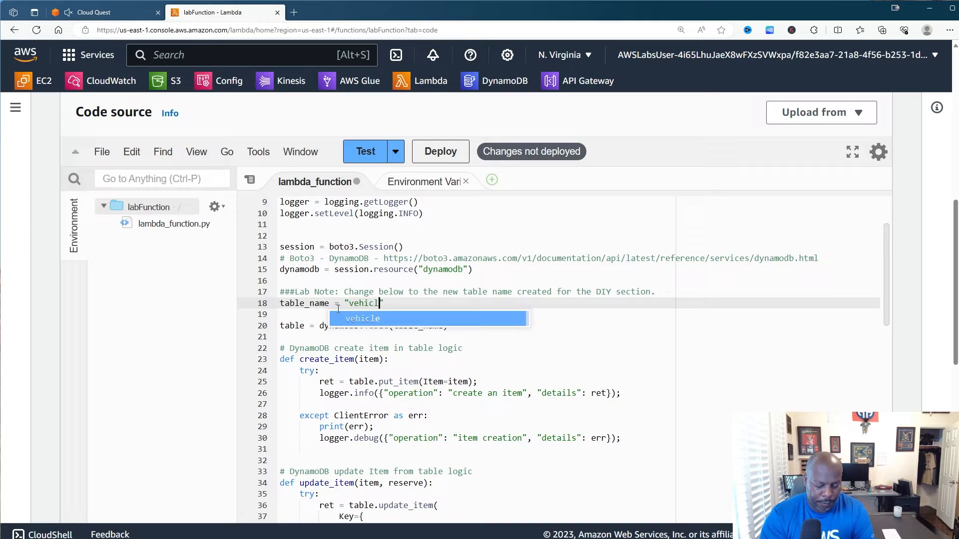
type("s")
key("ctrl+s")
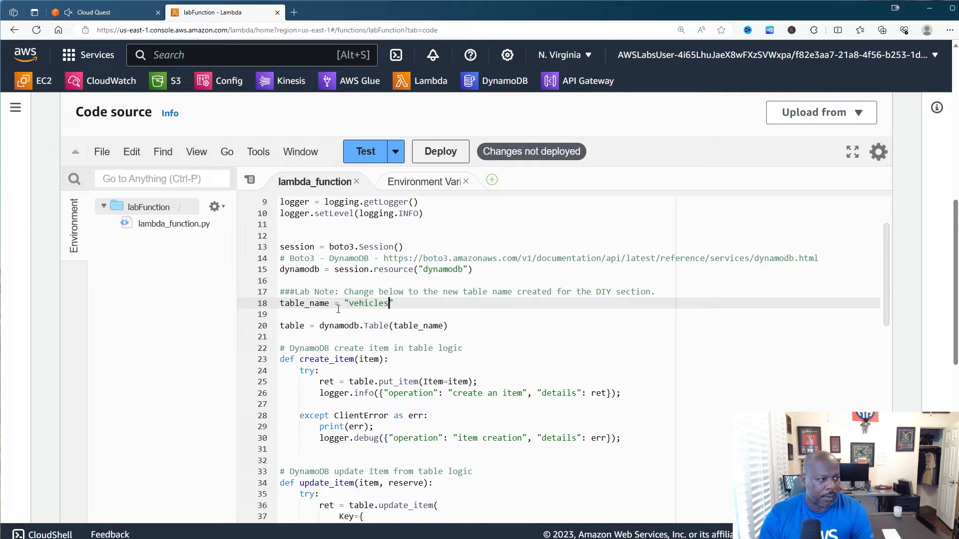
key("BackSpace")
key("BackSpace")
key("BackSpace")
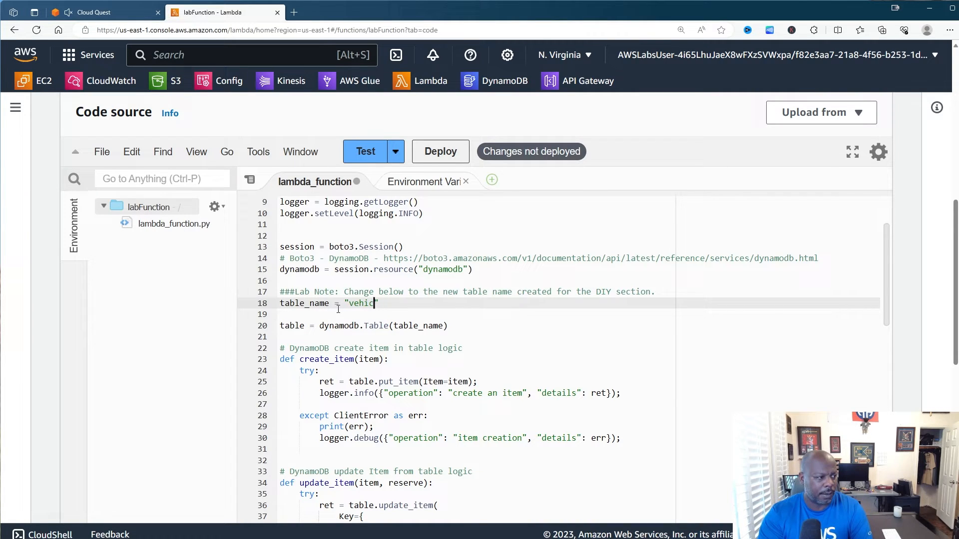
type("l")
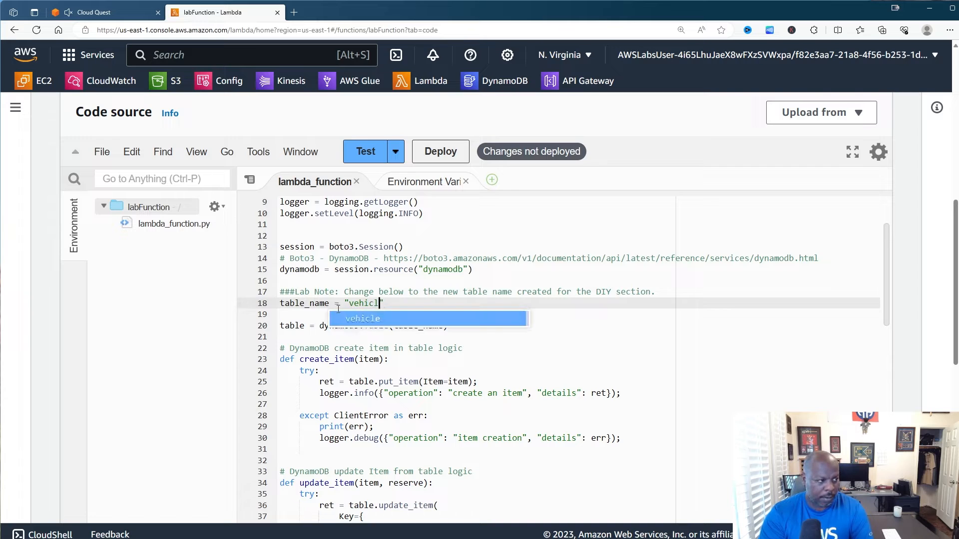
type("es")
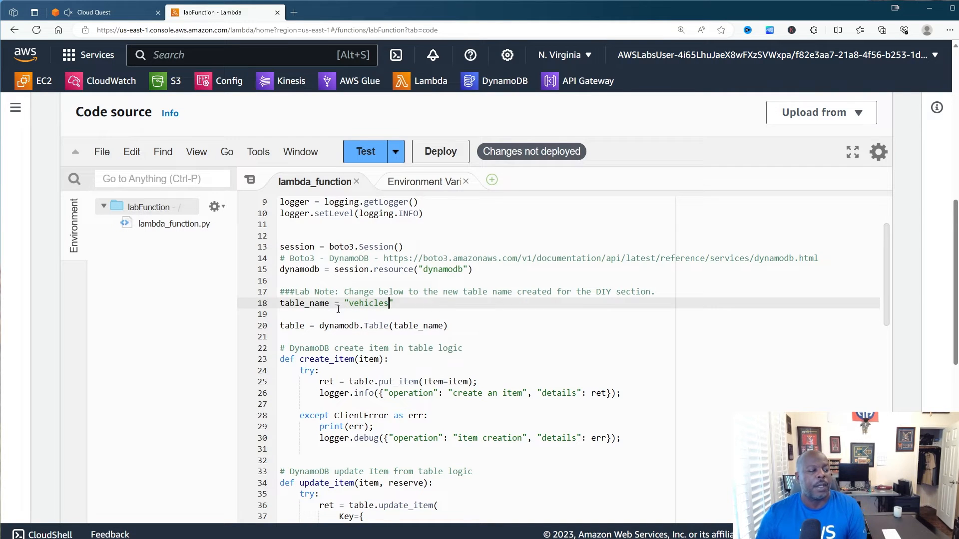
left_click(346, 331)
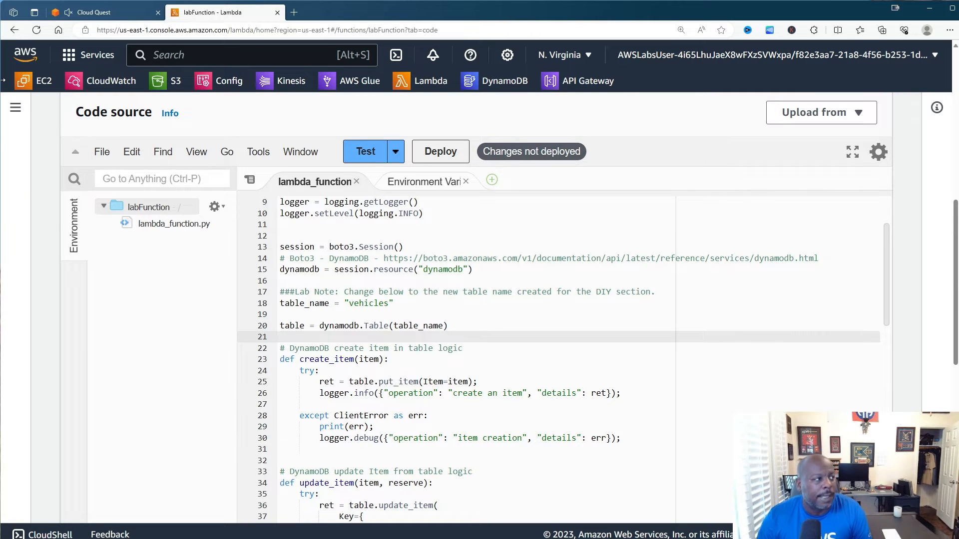
- Deploy the updated labFunction code
left_click(99, 12)
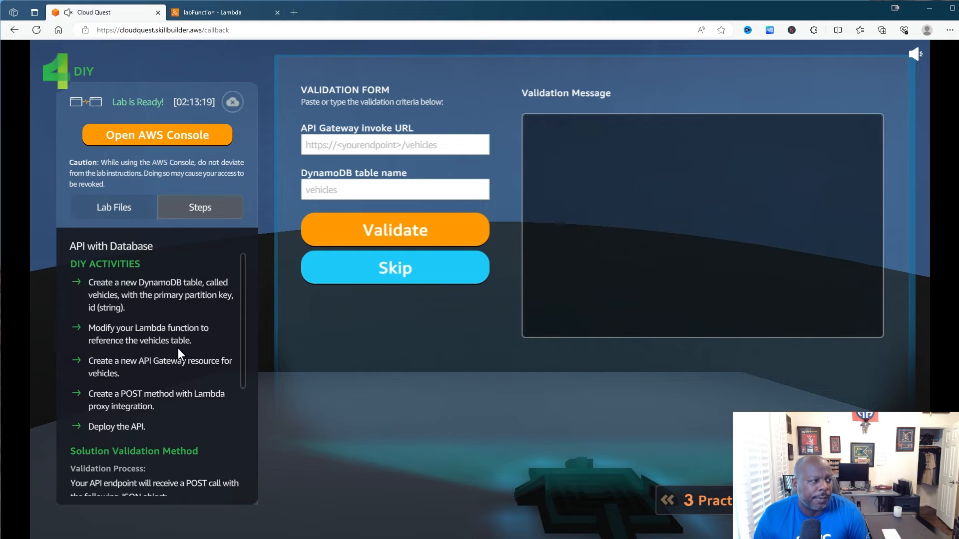
left_click(209, 19)
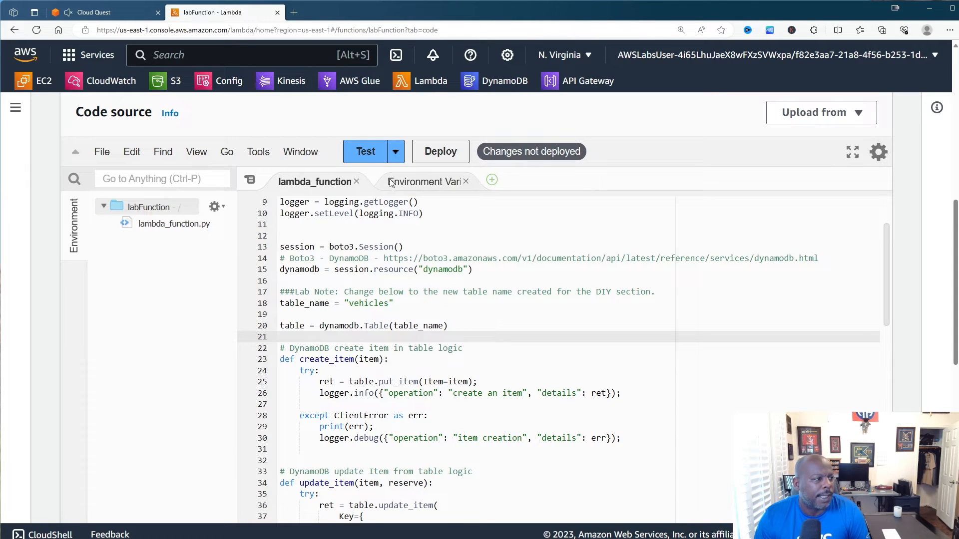
scroll(507, 270, "up", 5)
scroll(508, 269, "down", 5)
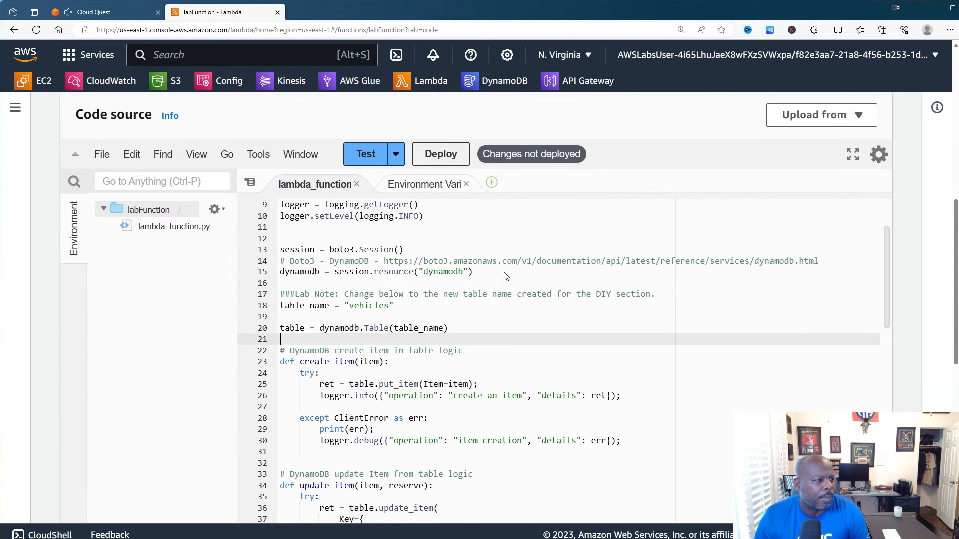
left_click(430, 150)
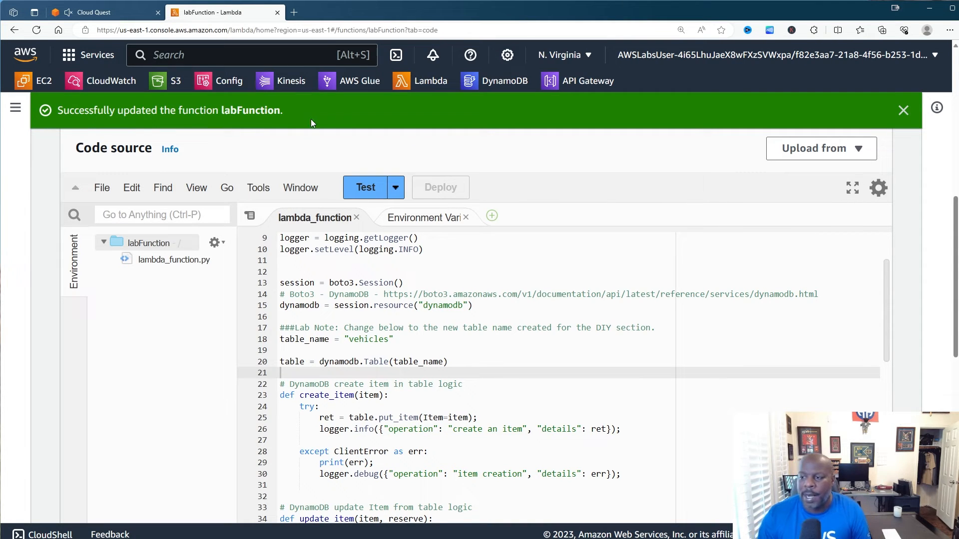
left_click(120, 13)
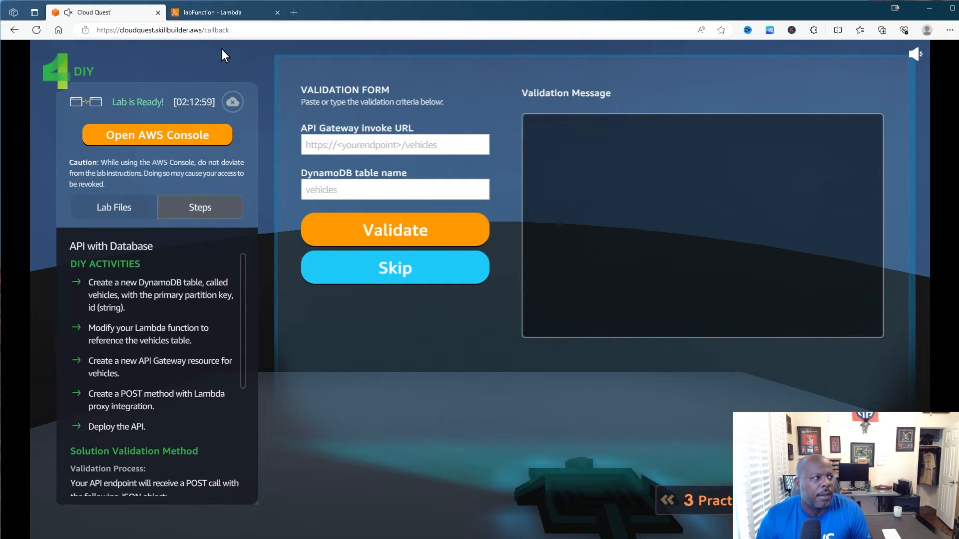
left_click(222, 15)
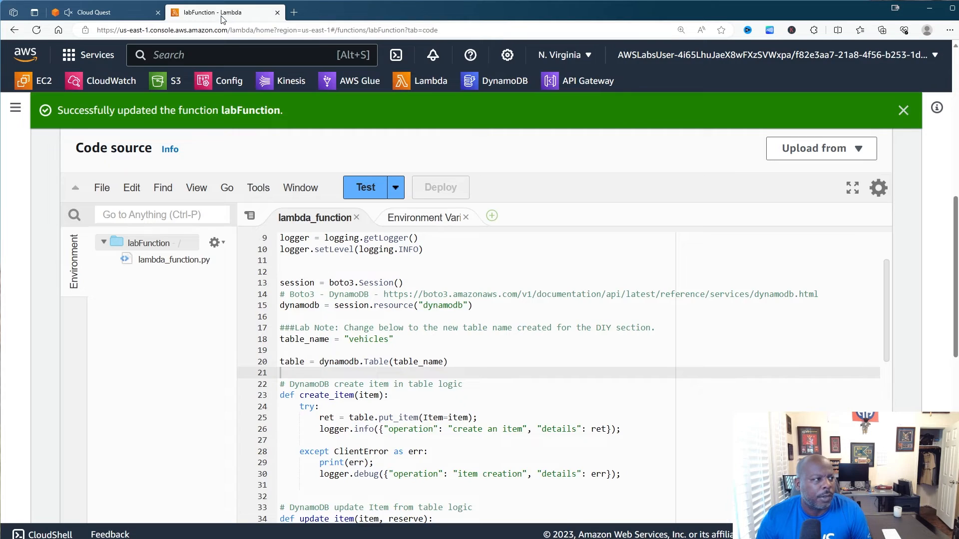
- Open DIY-API and create a resource named vehicles under the root path
left_click(576, 81)
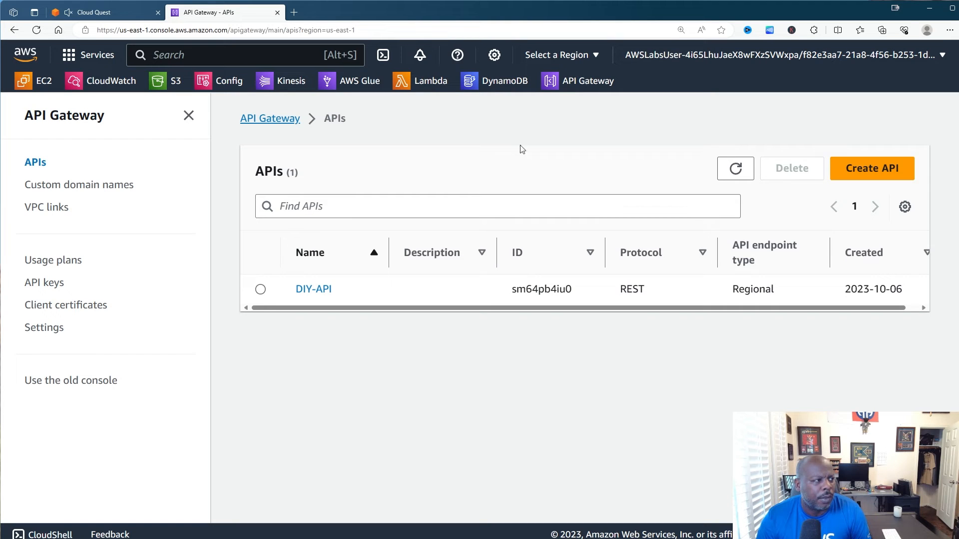
left_click(110, 13)
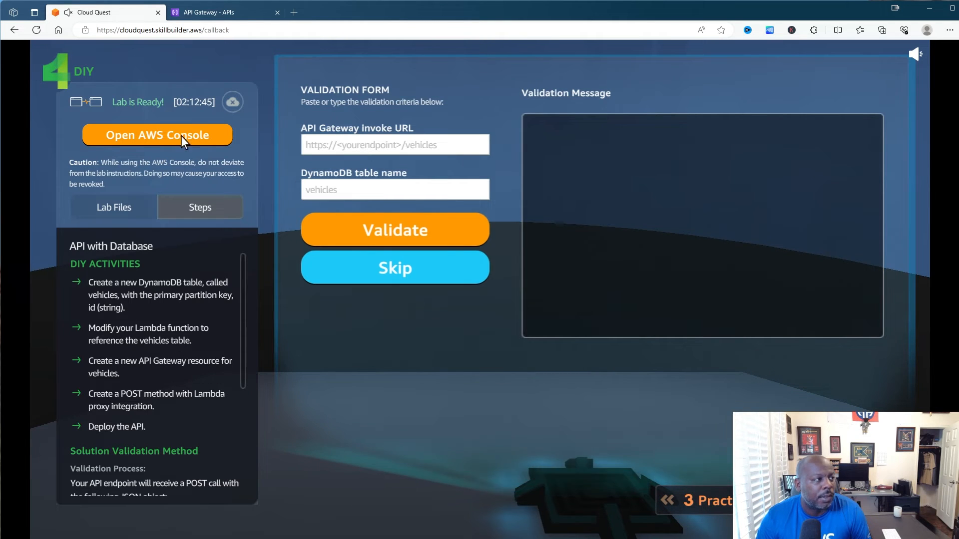
left_click(215, 13)
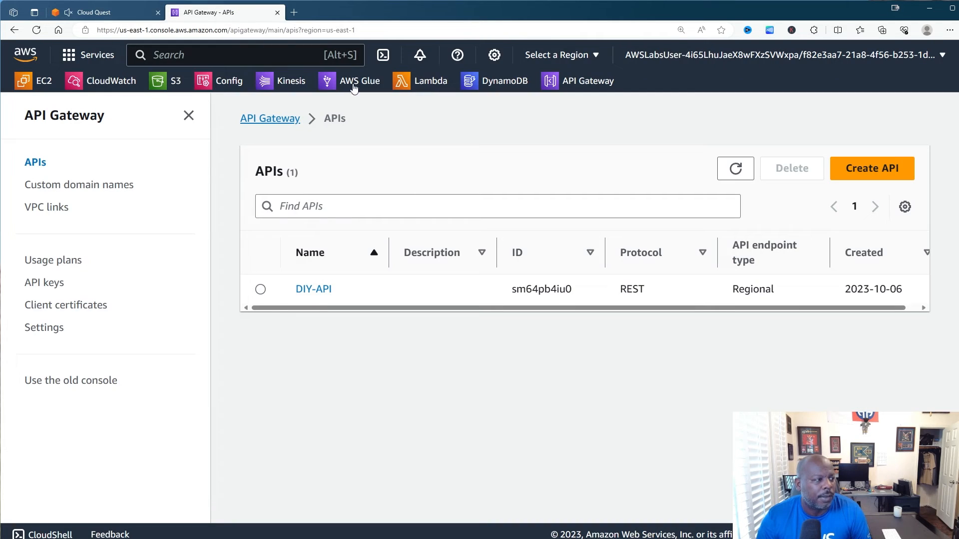
left_click(314, 291)
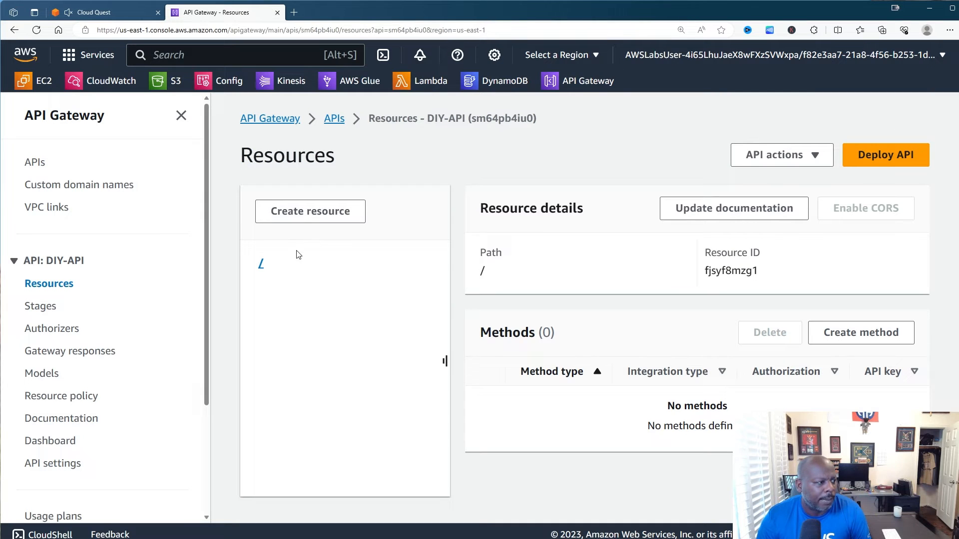
left_click(307, 220)
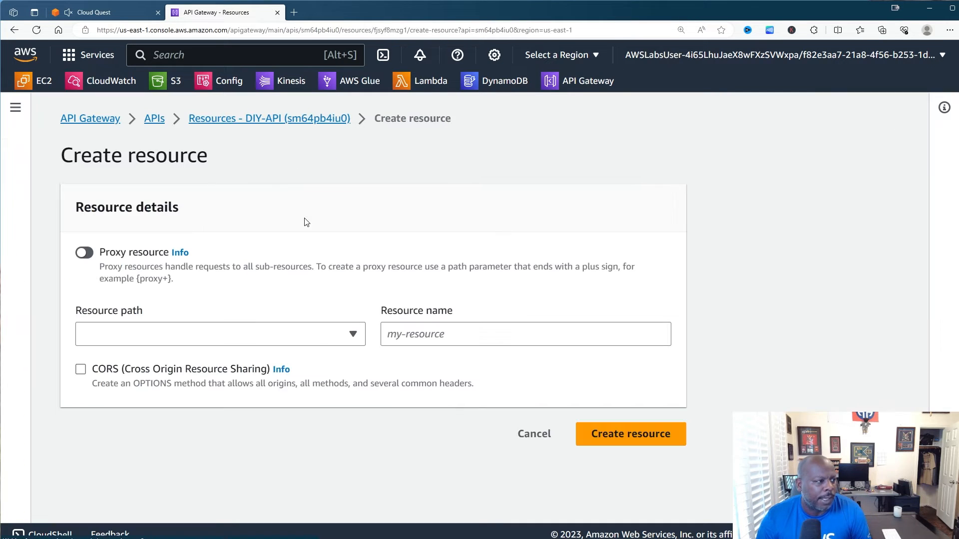
left_click(413, 341)
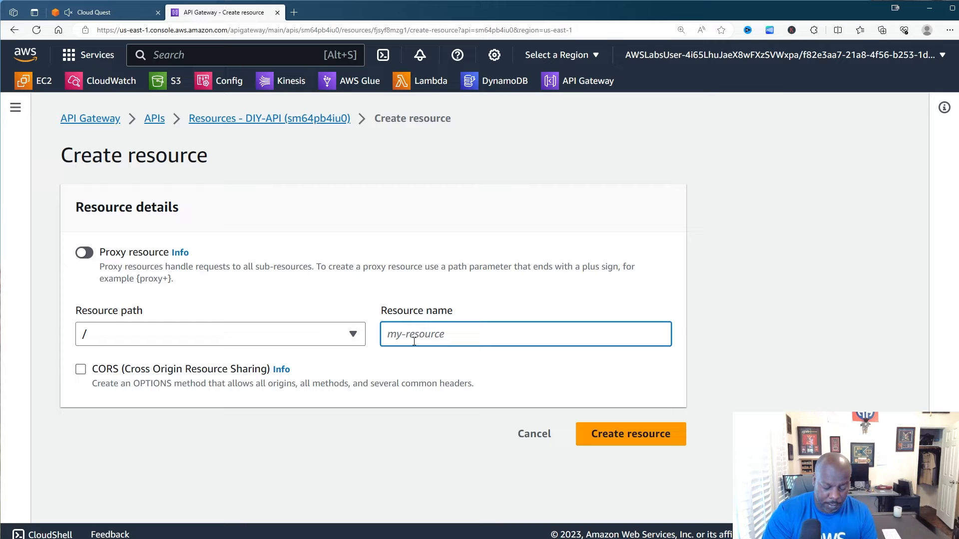
type("ve")
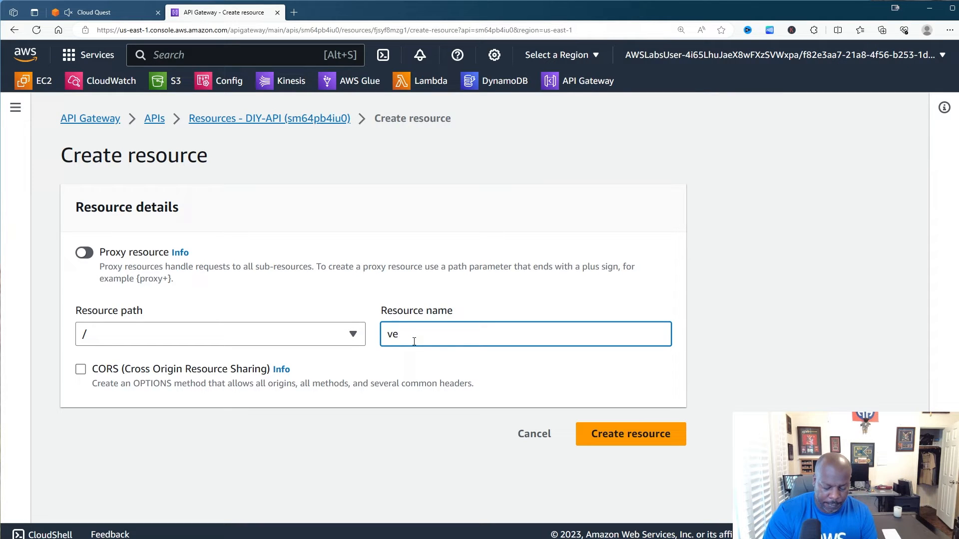
type("hi")
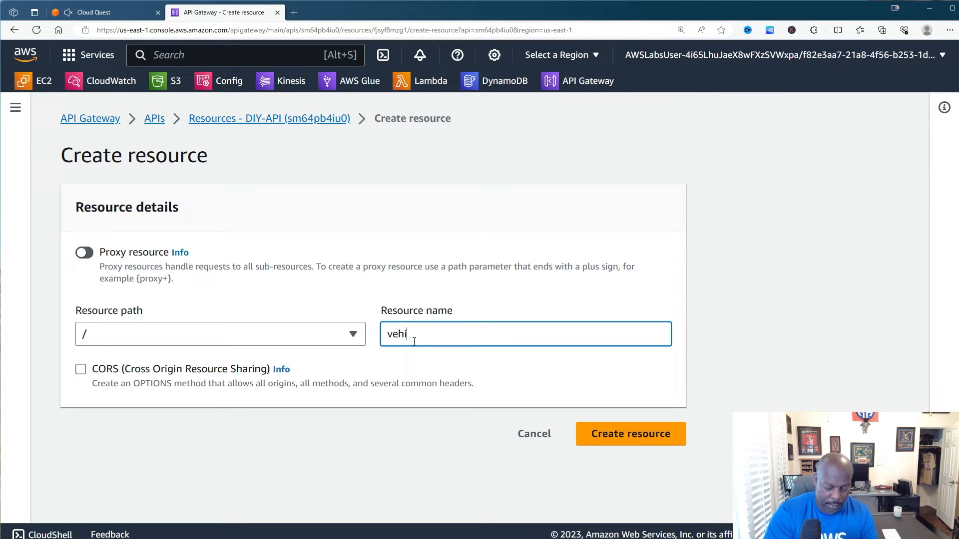
type("cles")
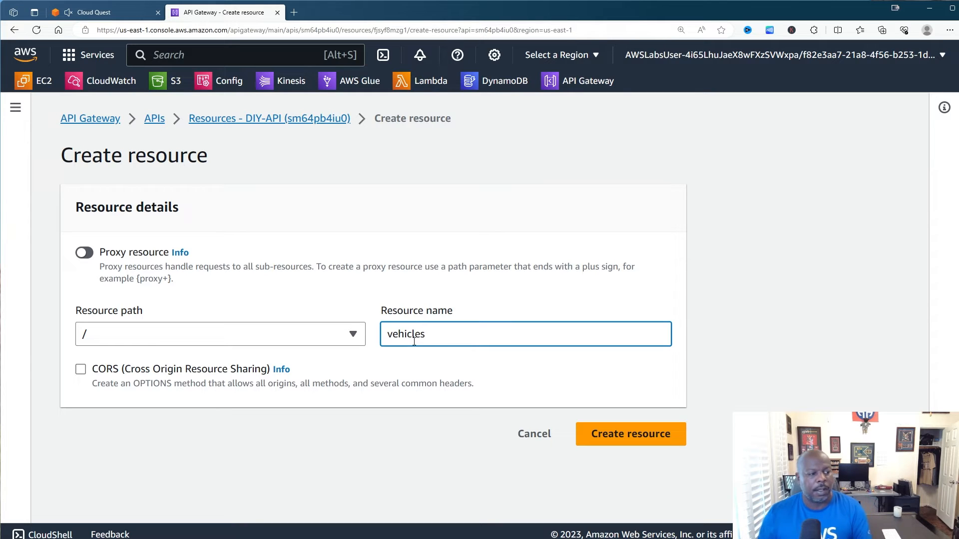
left_click(614, 442)
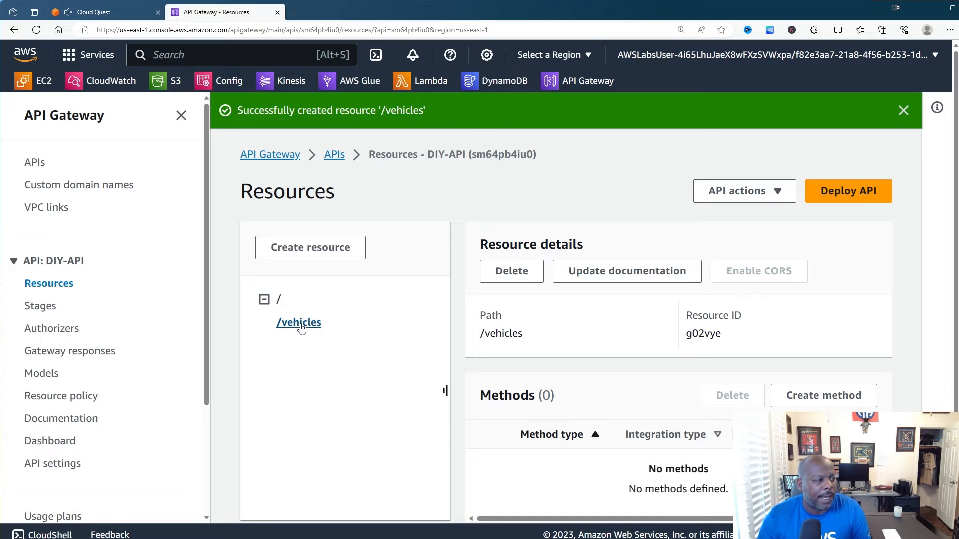
left_click(136, 14)
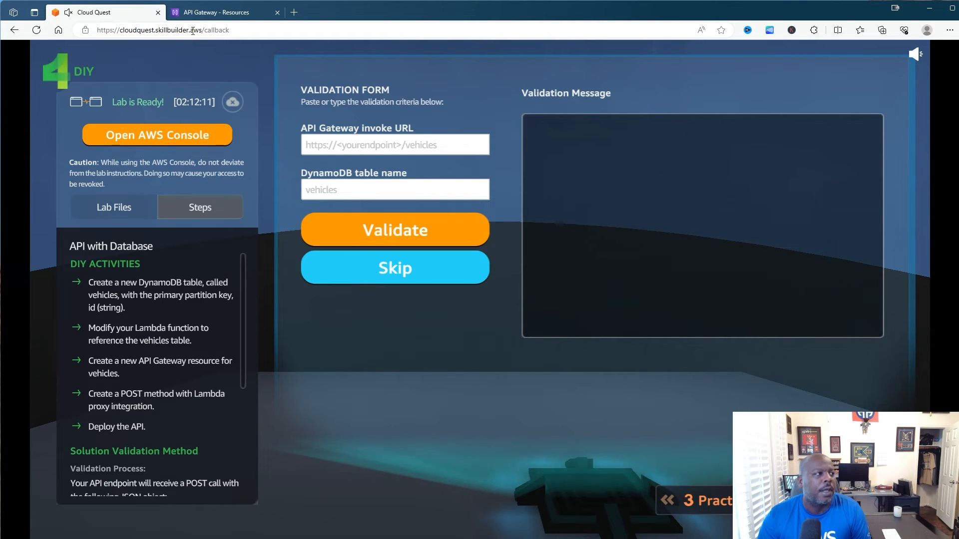
left_click(209, 12)
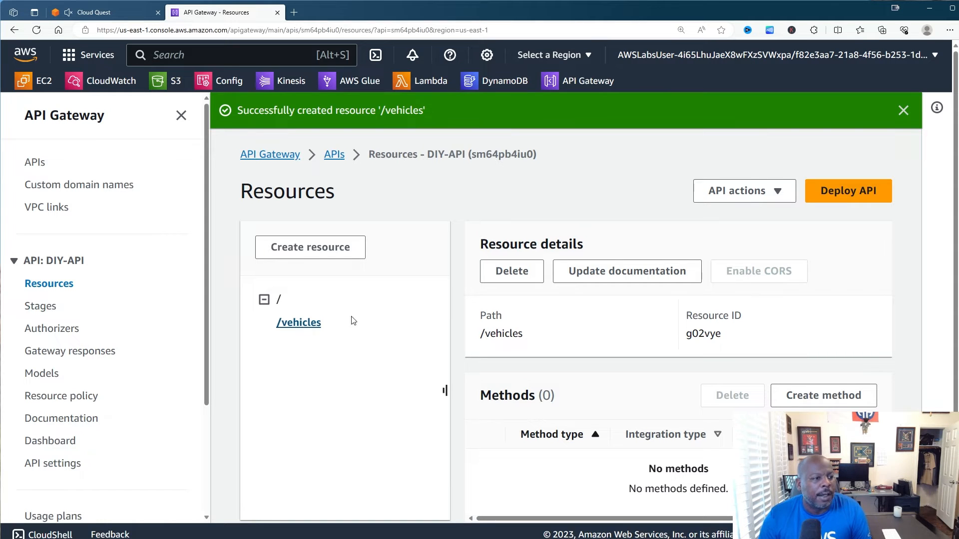
left_click(719, 196)
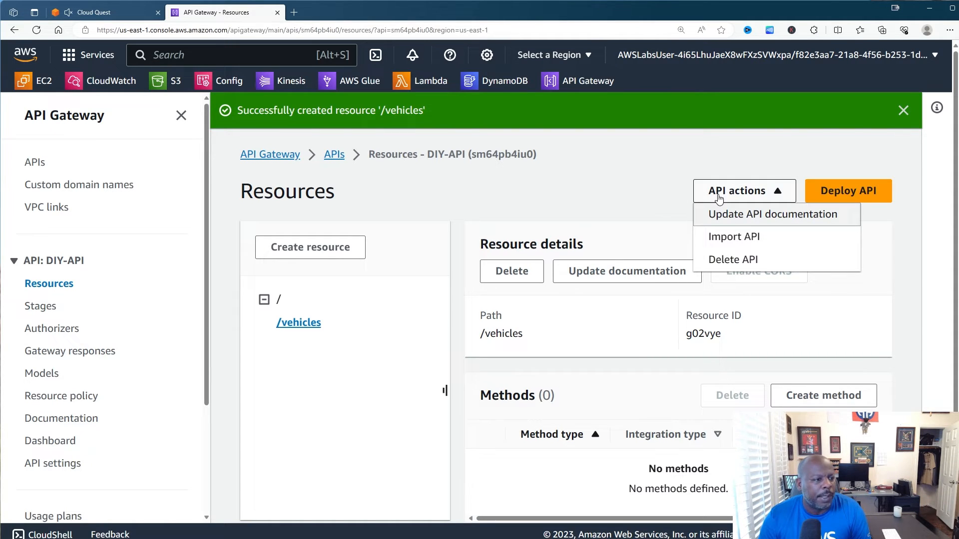
left_click(292, 323)
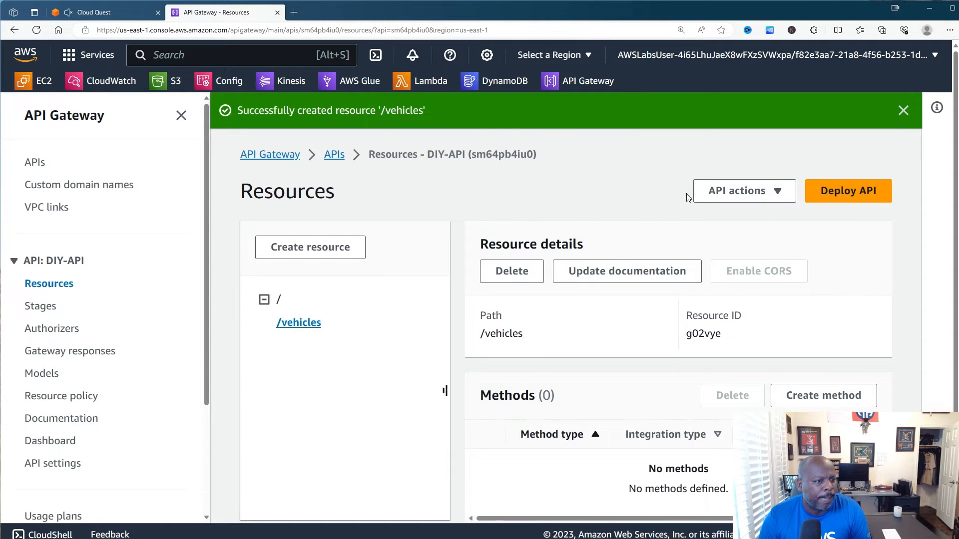
left_click(729, 191)
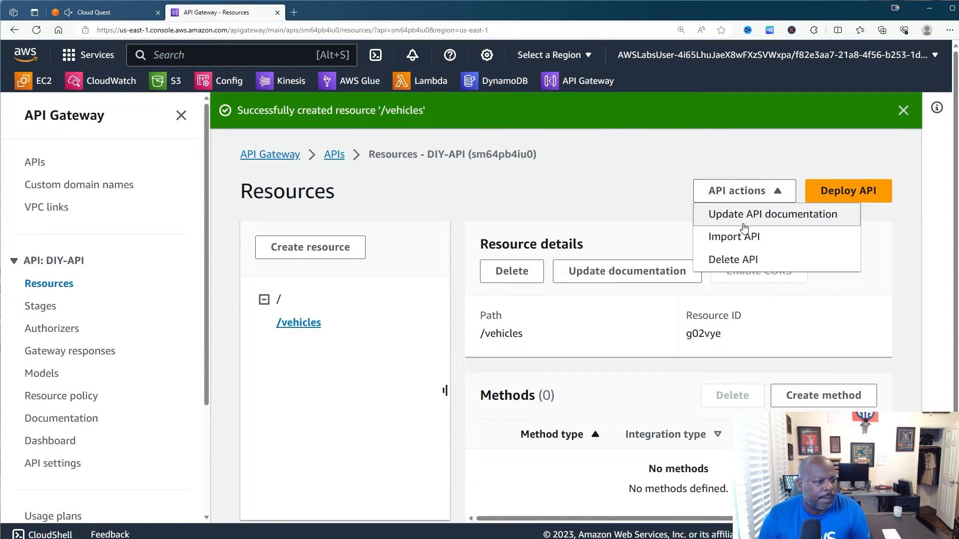
left_click(366, 305)
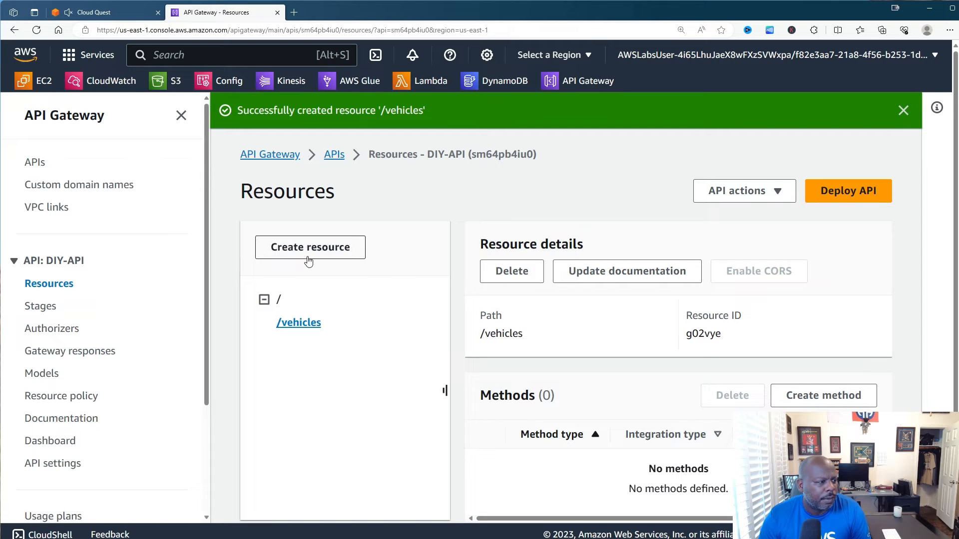
left_click(262, 300)
left_click(263, 300)
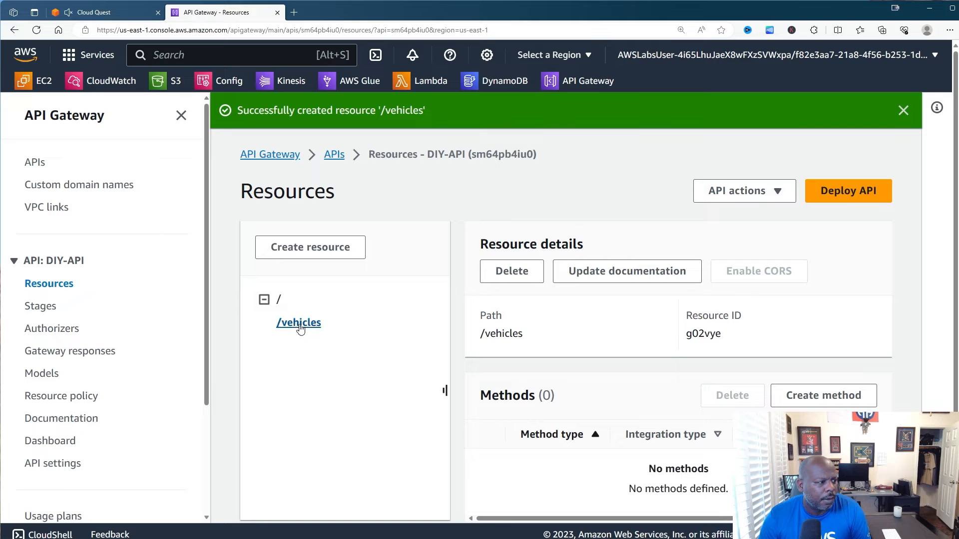
left_click(298, 256)
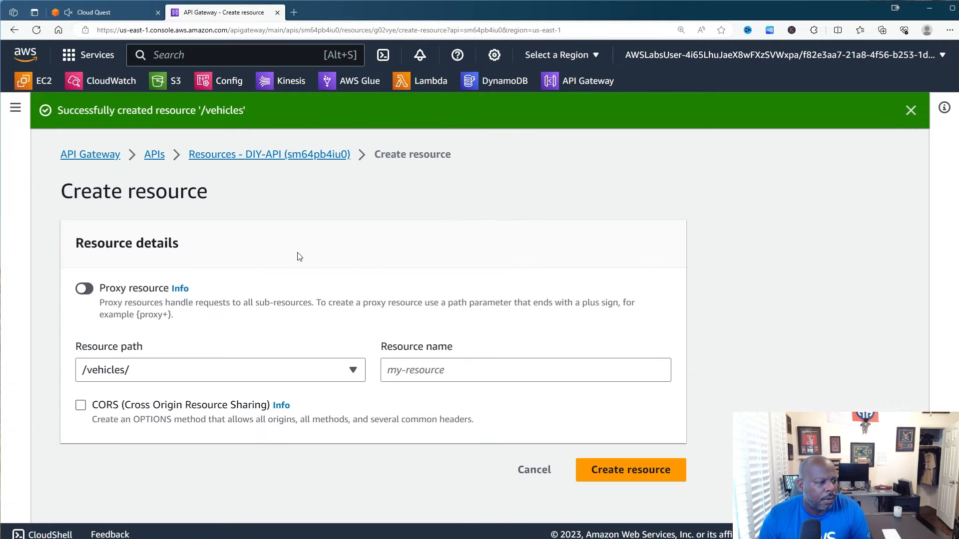
left_click(405, 377)
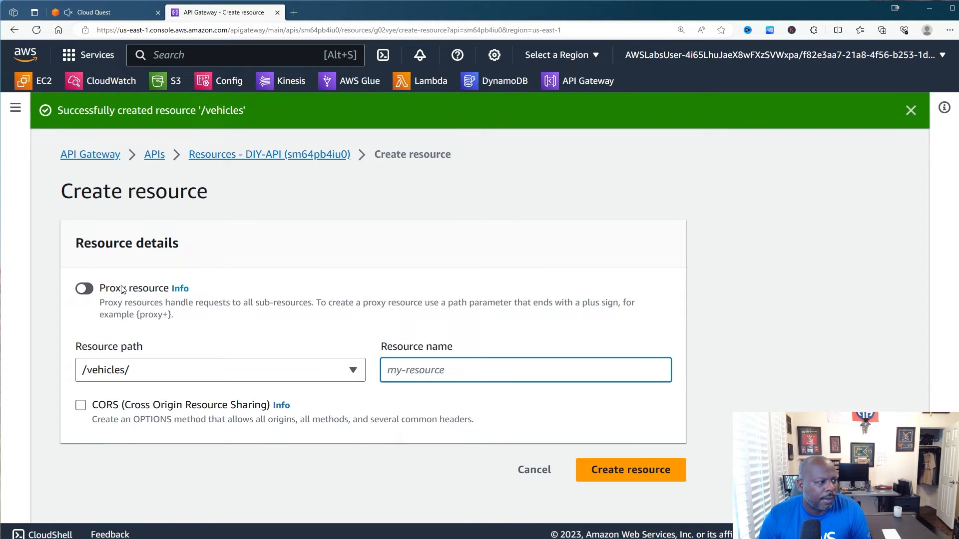
left_click(154, 155)
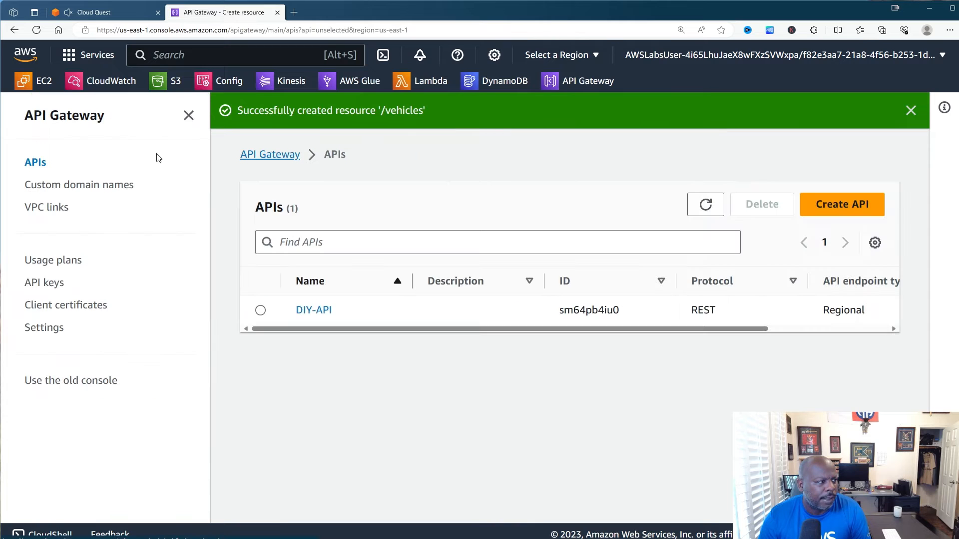
left_click(133, 15)
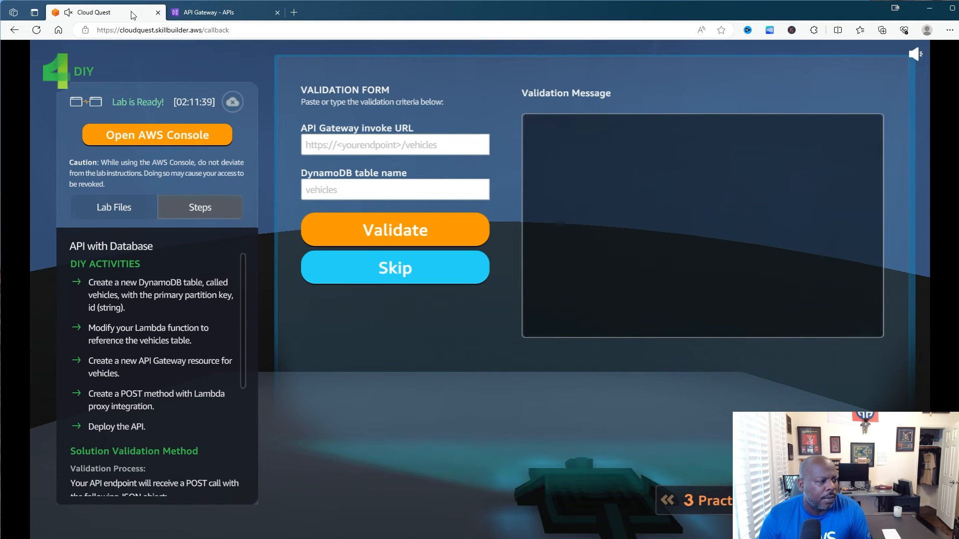
left_click(195, 16)
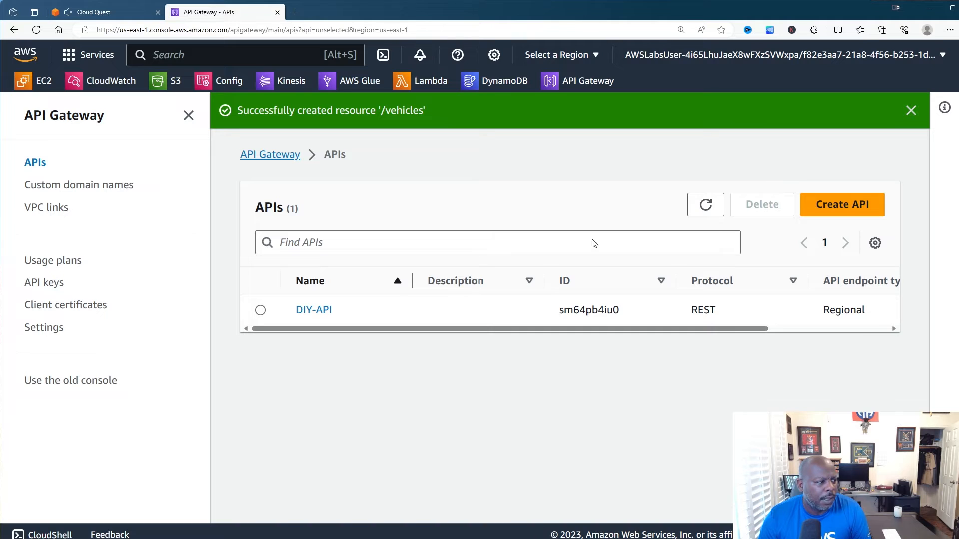
left_click(315, 311)
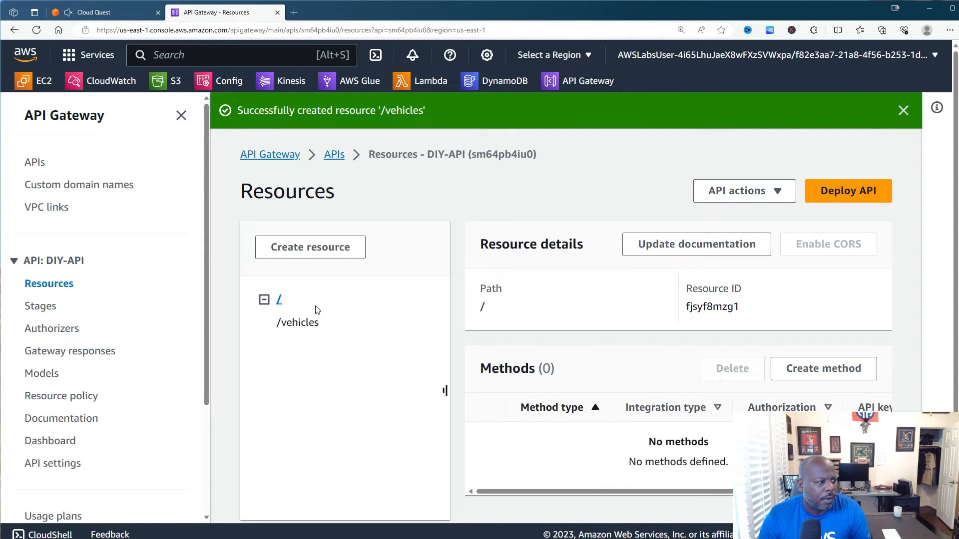
left_click(298, 323)
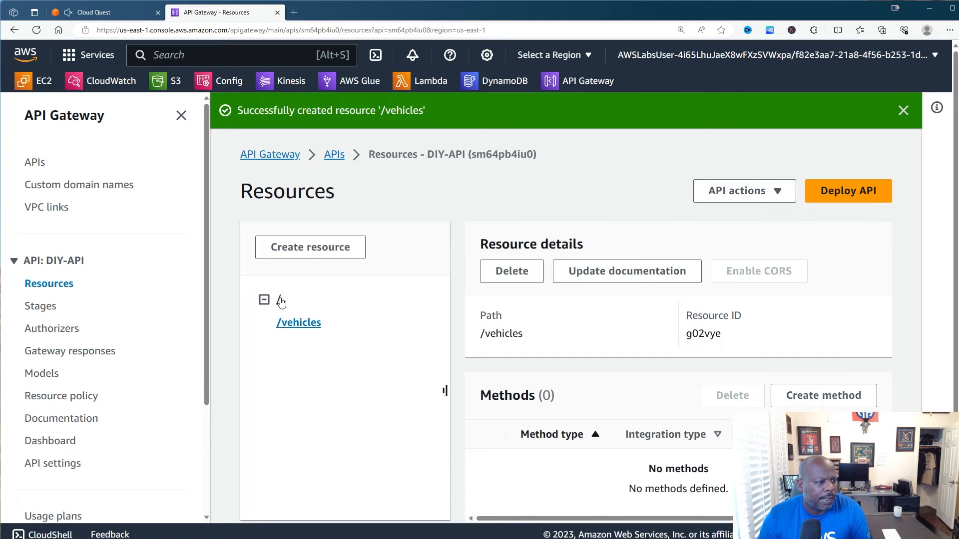
left_click(781, 196)
left_click(781, 195)
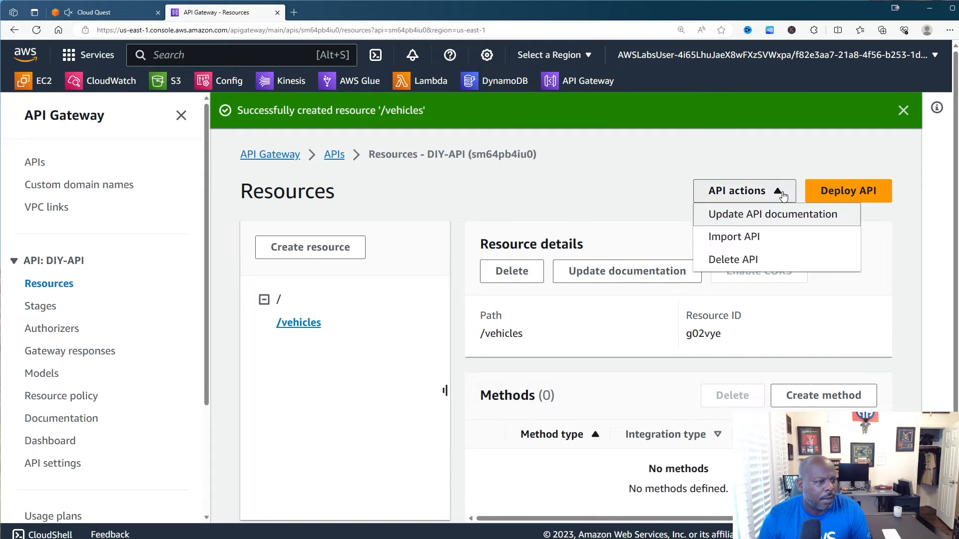
left_click(279, 301)
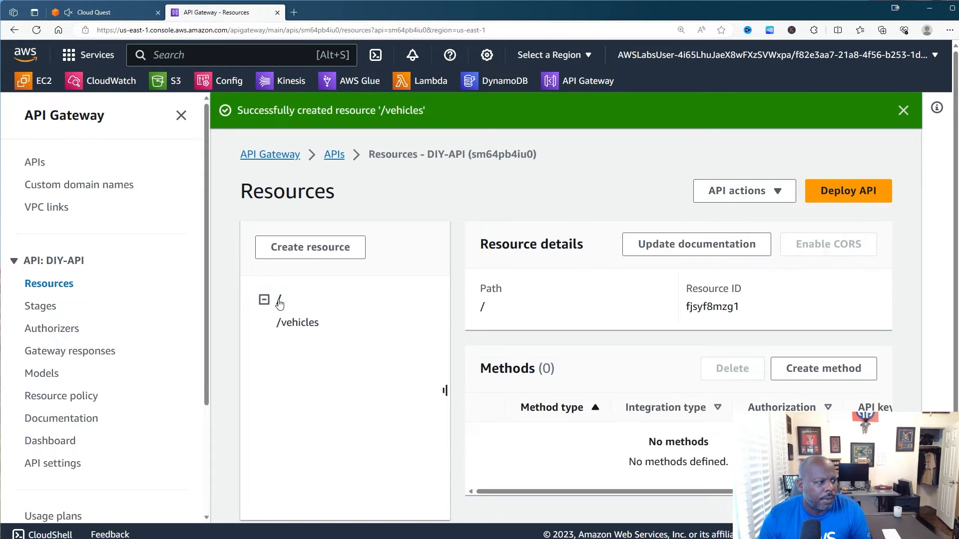
left_click(761, 194)
left_click(761, 193)
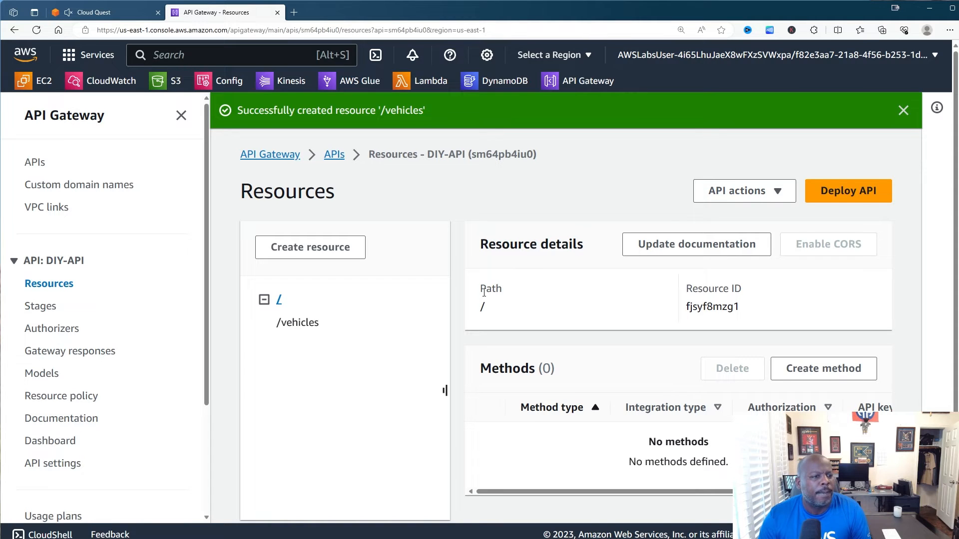
scroll(484, 293, "down", 1)
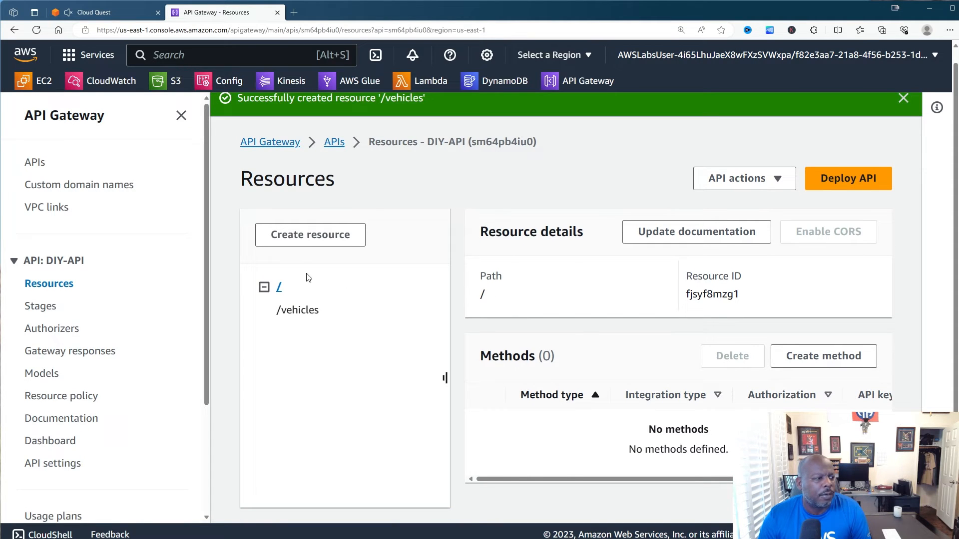
left_click(305, 310)
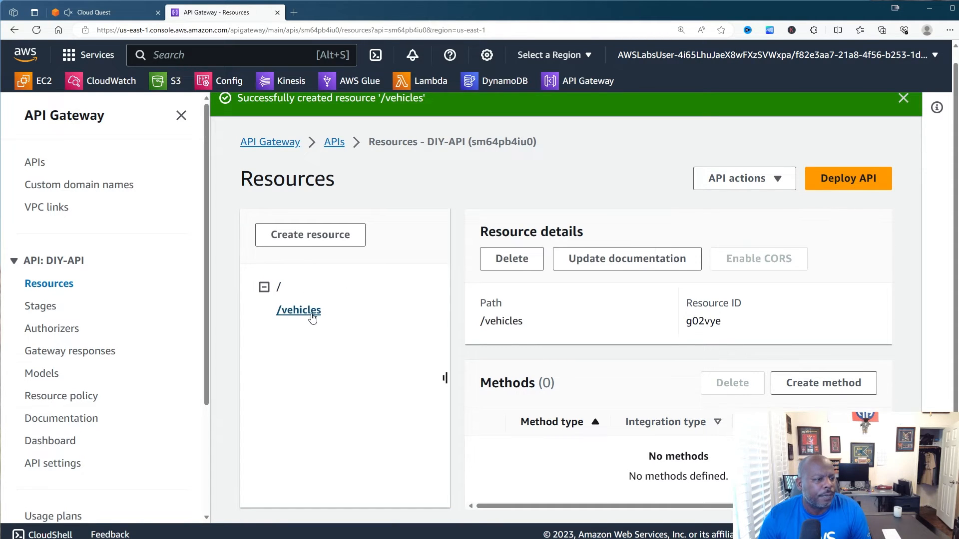
- Add a POST method to /vehicles backed by labFunction with Lambda proxy integration on
left_click(819, 394)
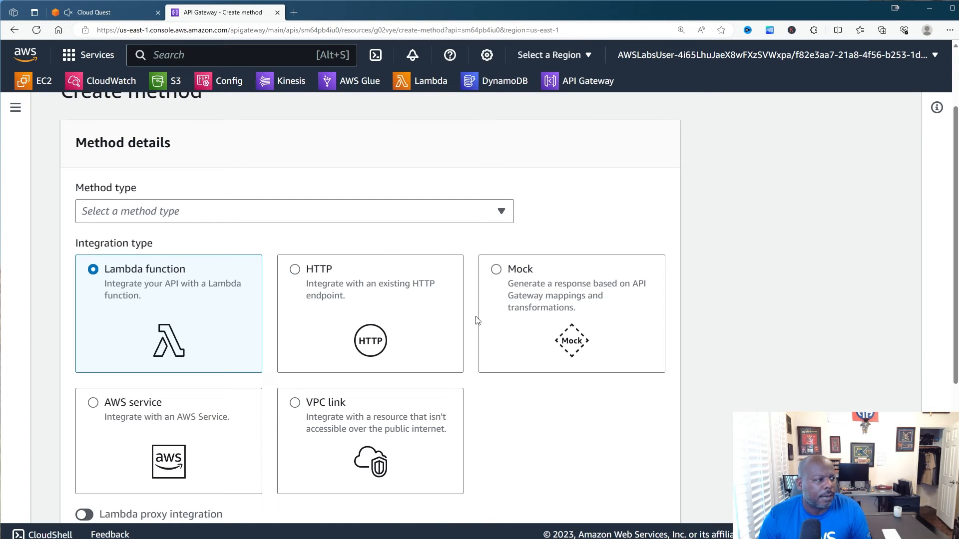
left_click(250, 212)
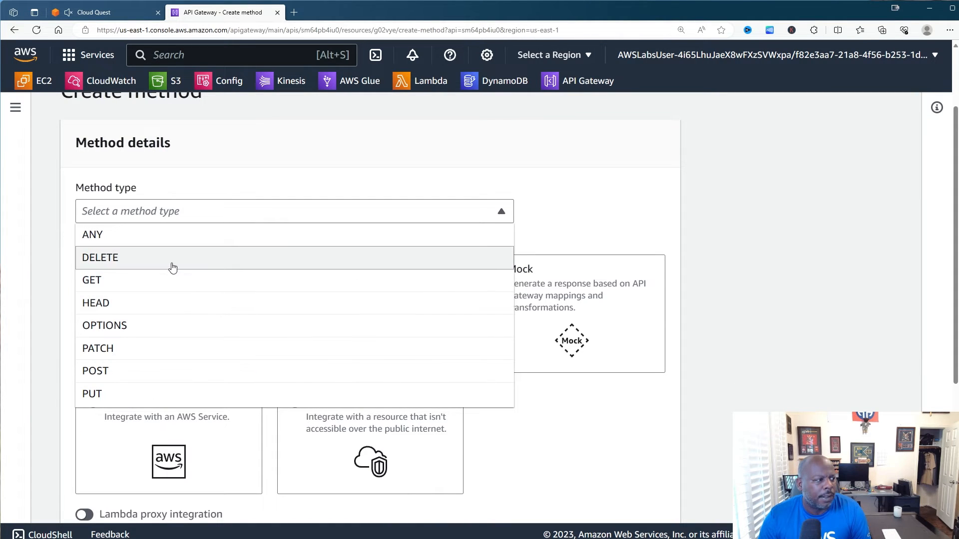
left_click(144, 371)
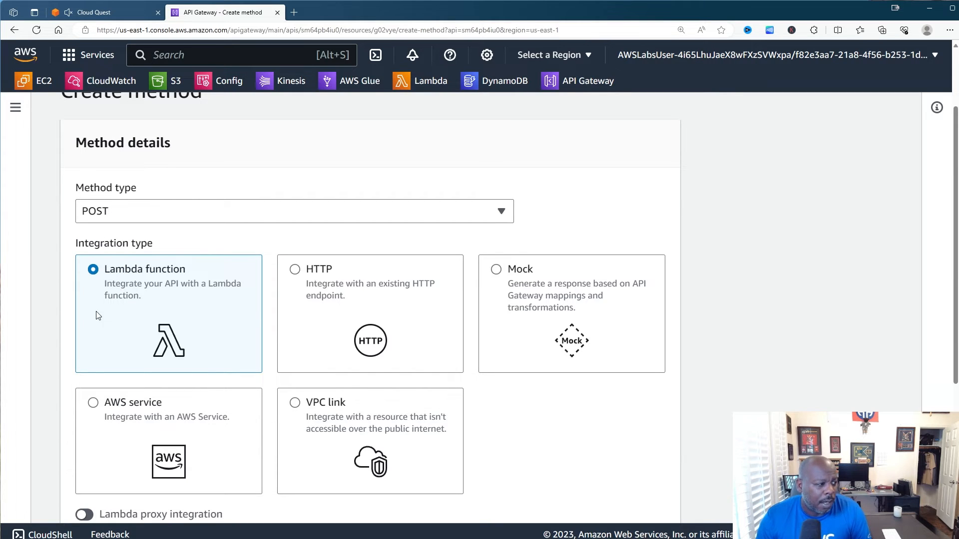
scroll(153, 310, "down", 1)
scroll(152, 310, "down", 4)
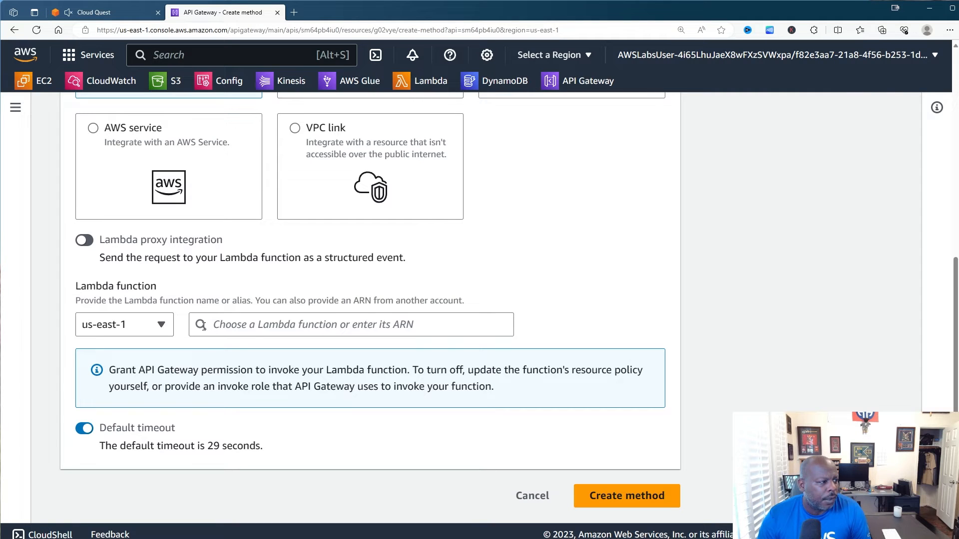
left_click(228, 326)
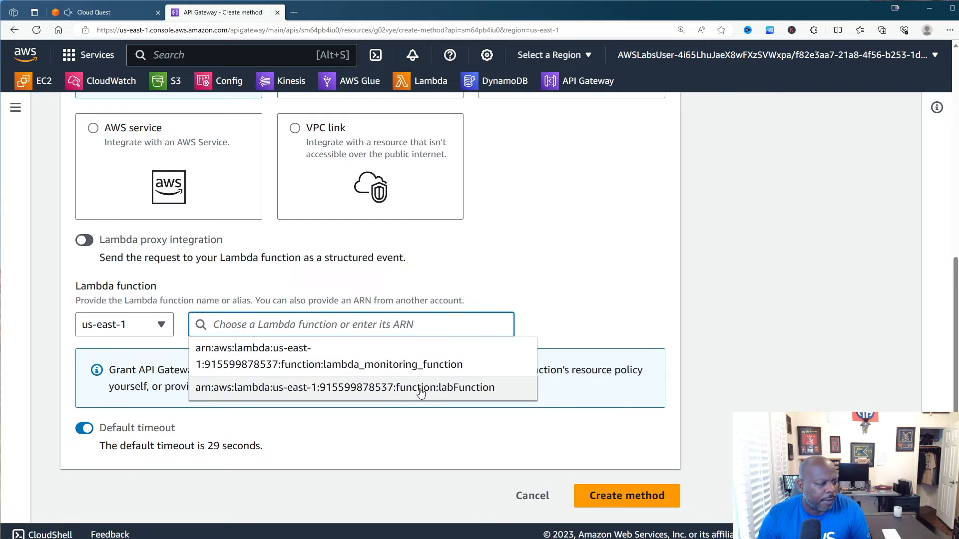
left_click(450, 389)
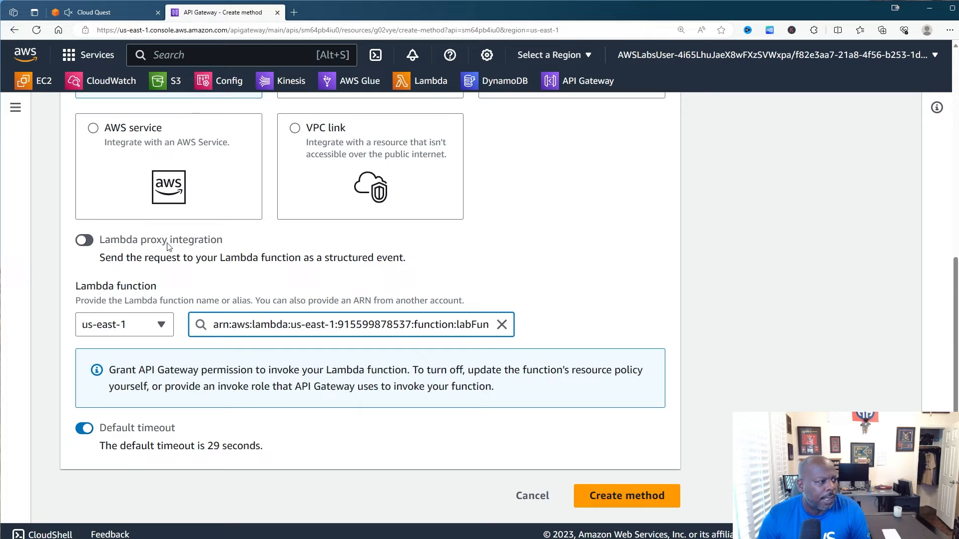
left_click(86, 241)
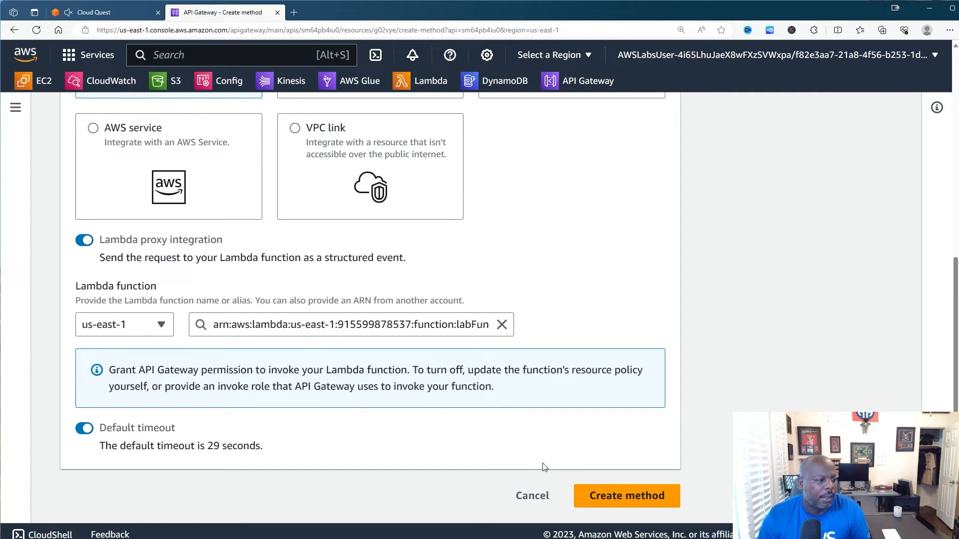
left_click(614, 496)
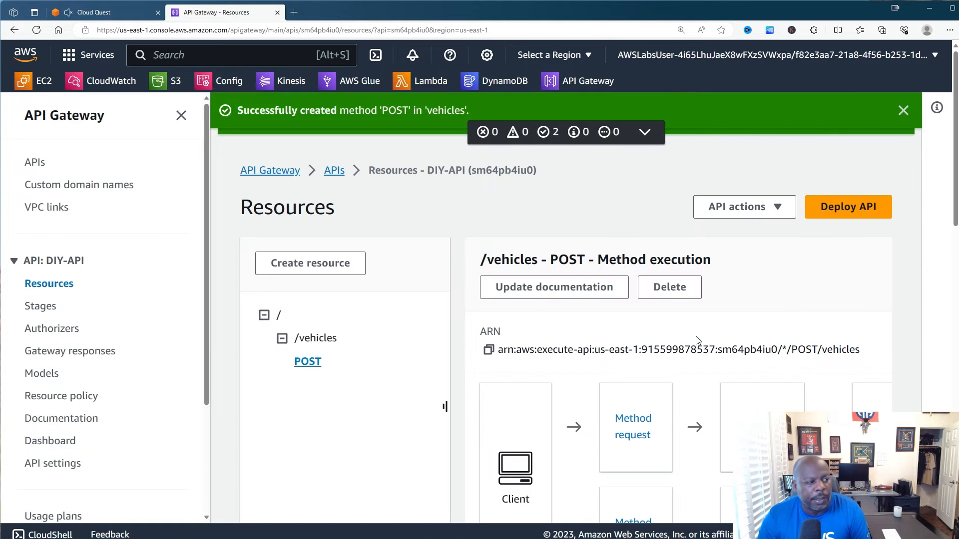
- Dismiss the POST and resource success notices, then load the old console's APIs list showing DIY-API
scroll(399, 349, "down", 3)
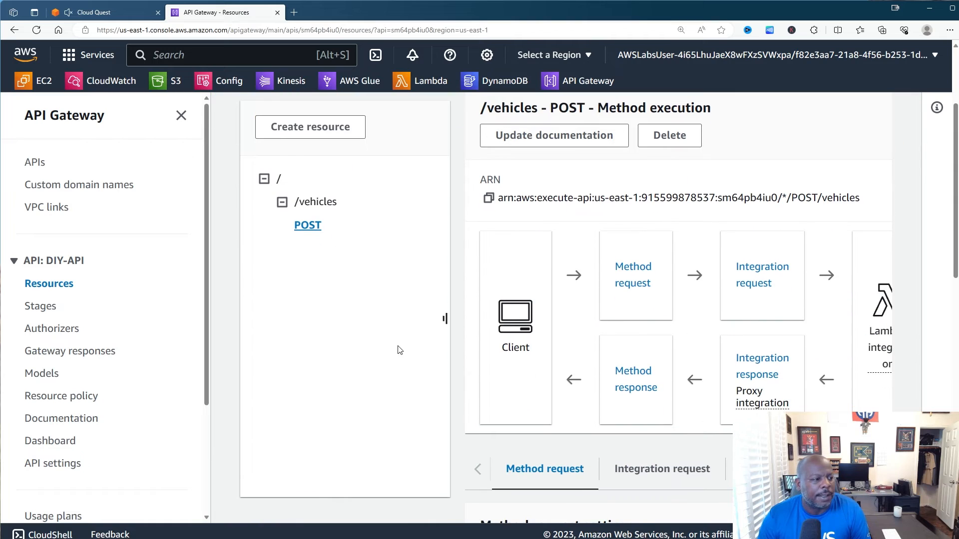
scroll(400, 349, "down", 3)
scroll(399, 347, "up", 3)
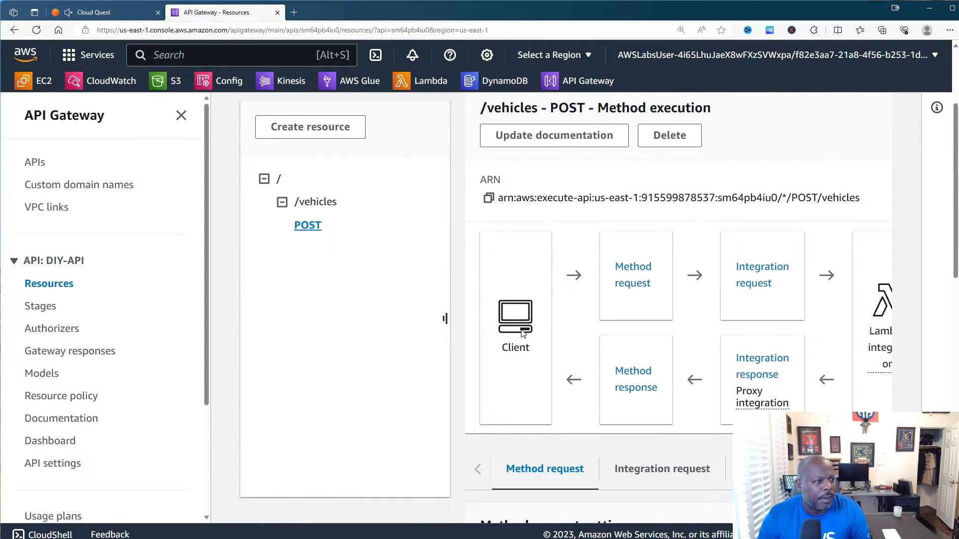
scroll(523, 333, "down", 10)
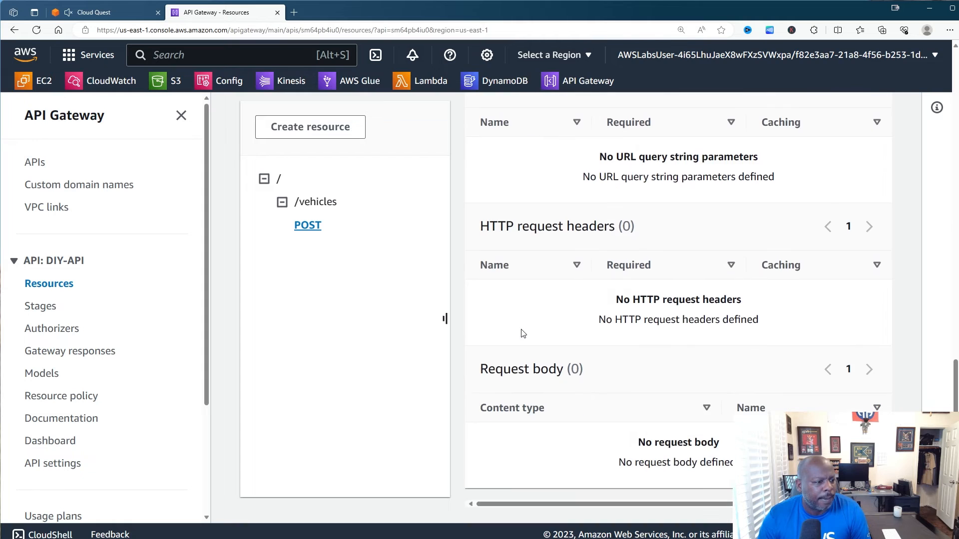
scroll(539, 330, "up", 10)
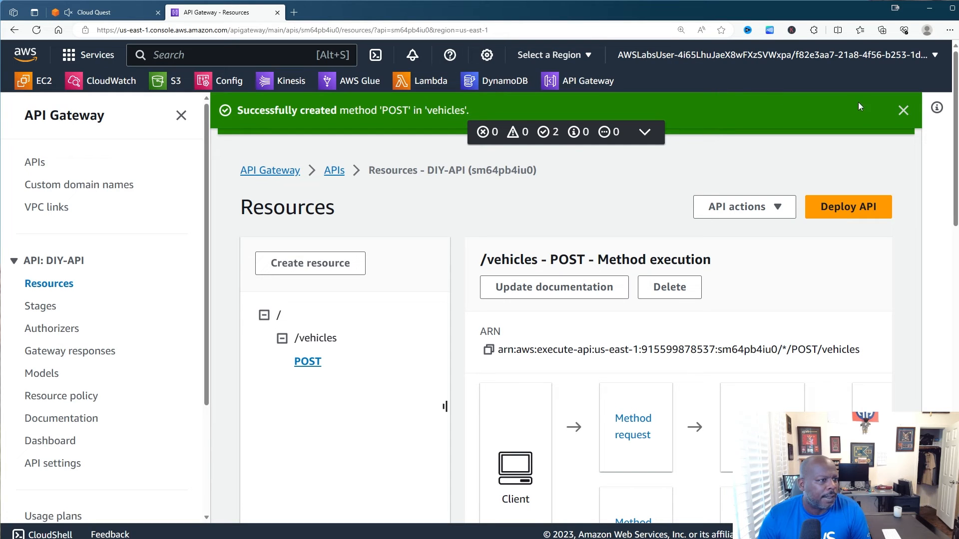
left_click(902, 114)
left_click(903, 107)
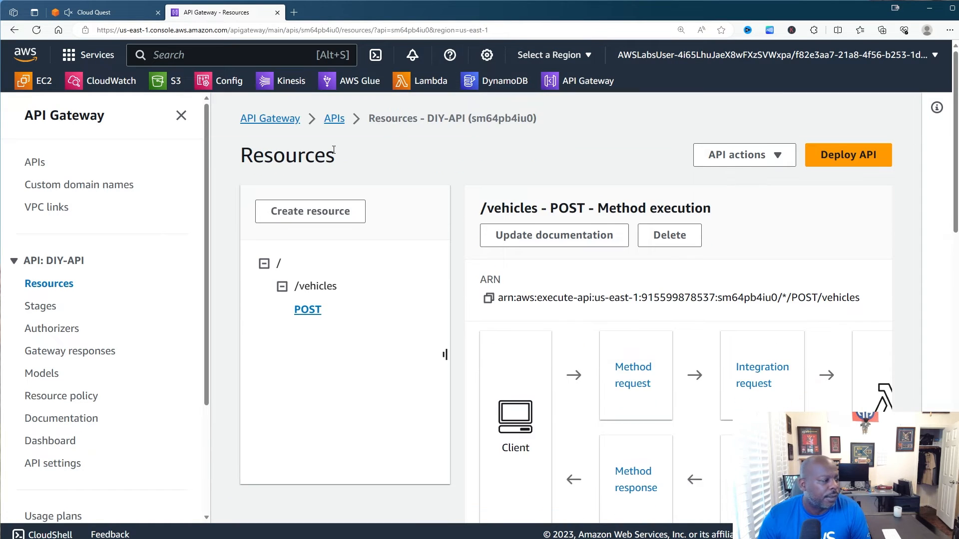
scroll(110, 155, "down", 3)
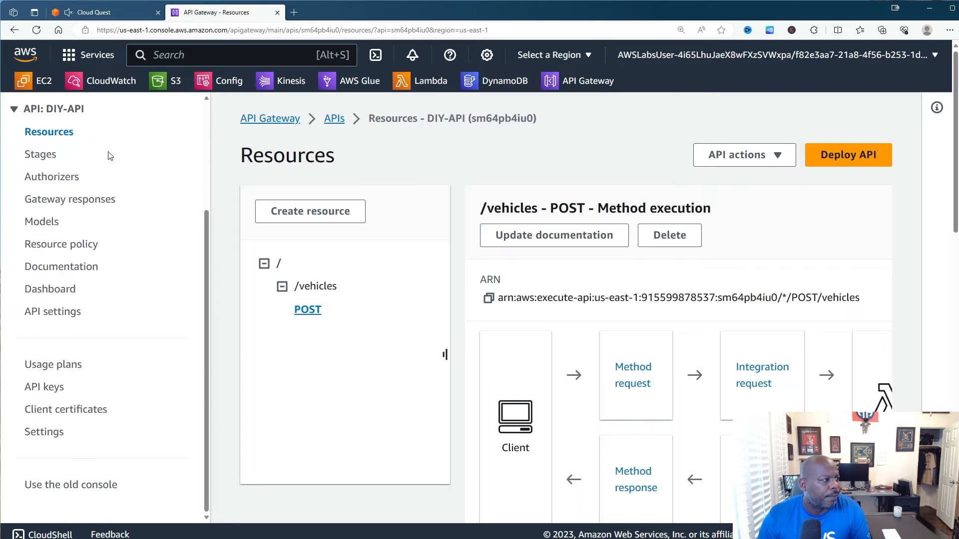
scroll(110, 155, "up", 3)
scroll(107, 197, "down", 3)
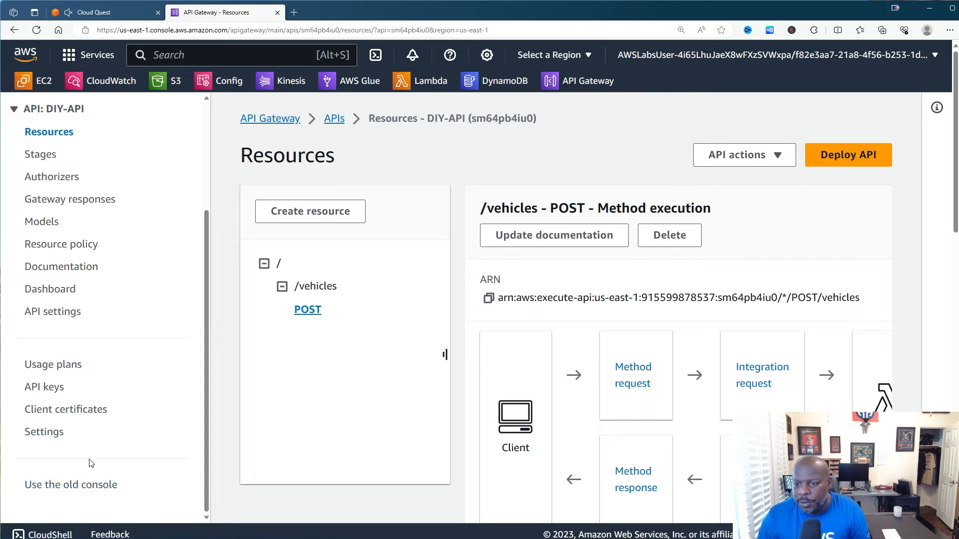
left_click(81, 487)
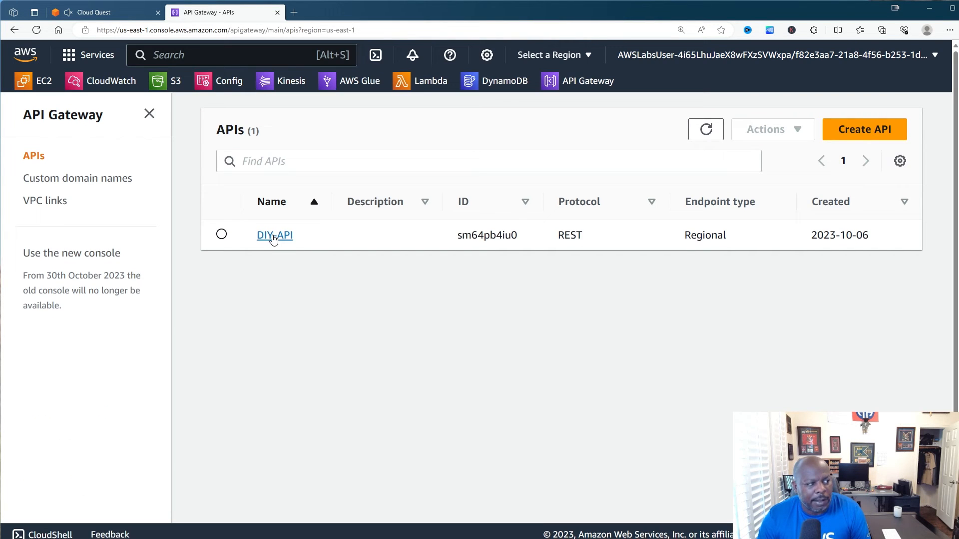
- Open DIY-API's POST method on /vehicles and its TEST page, then go back to the lab guide
left_click(273, 235)
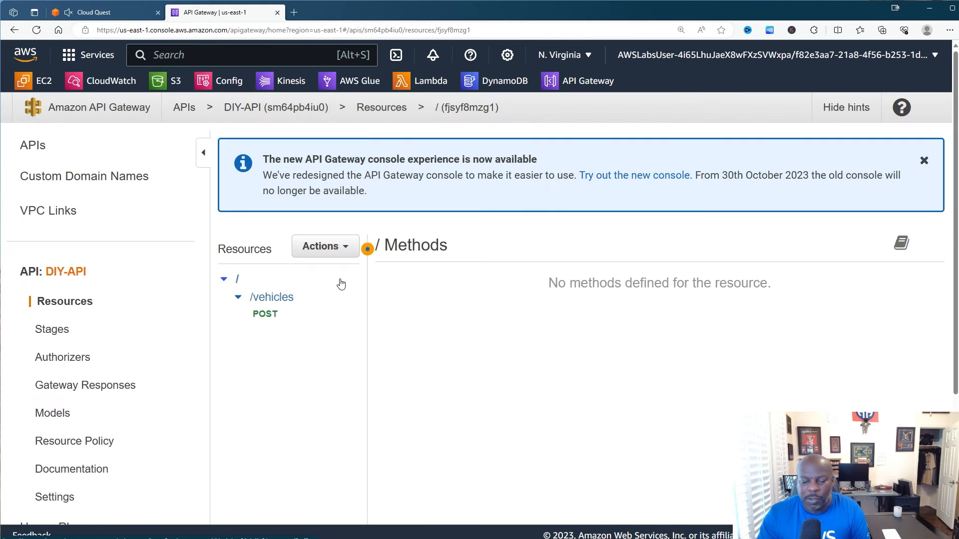
scroll(338, 291, "down", 5)
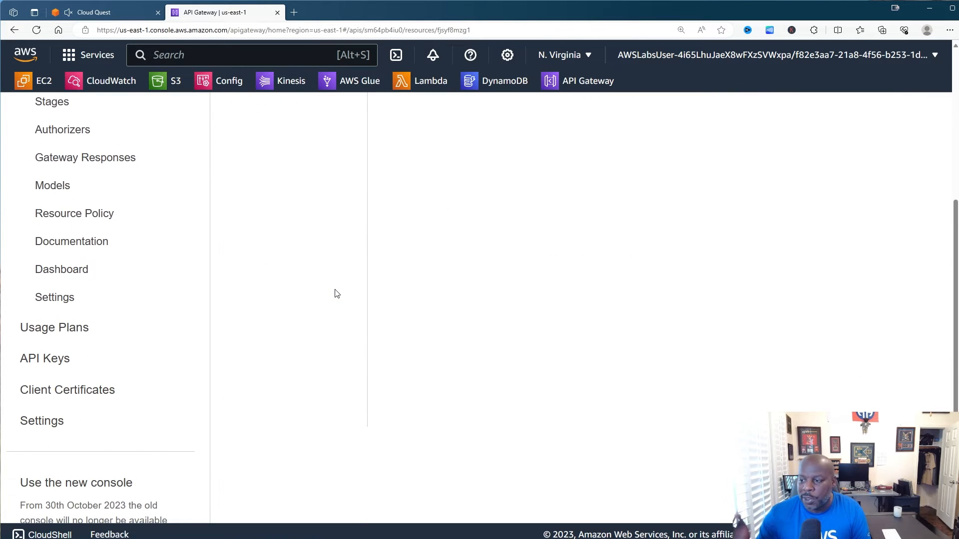
scroll(337, 294, "up", 5)
scroll(306, 302, "down", 2)
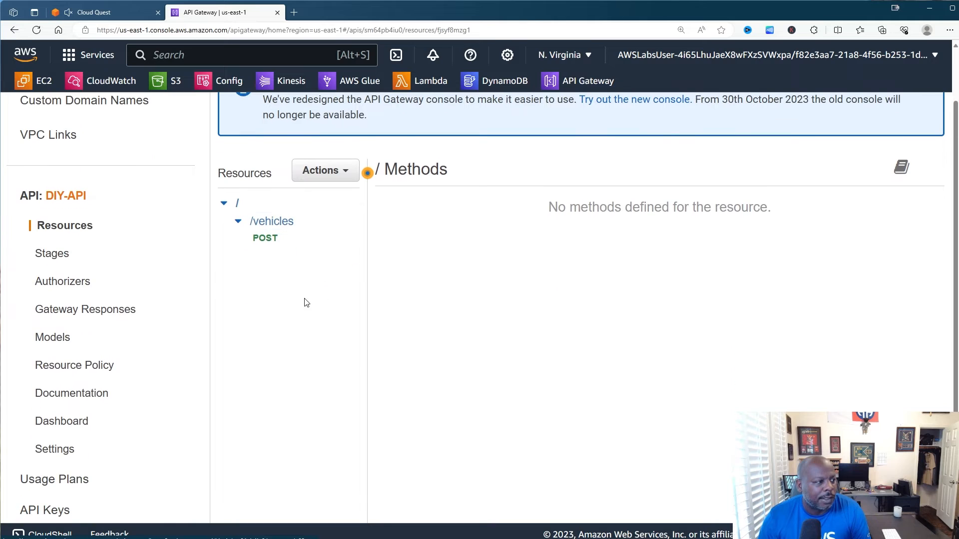
left_click(278, 240)
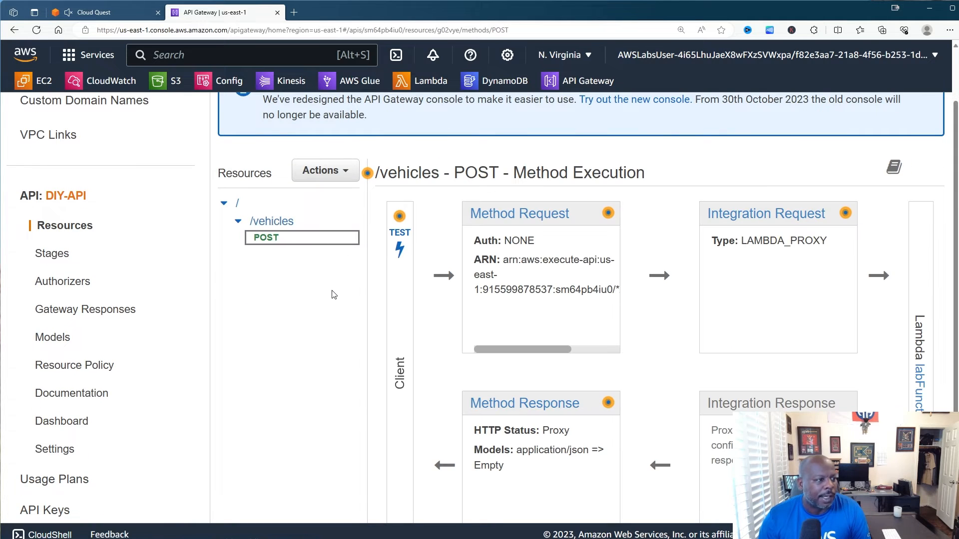
left_click(399, 248)
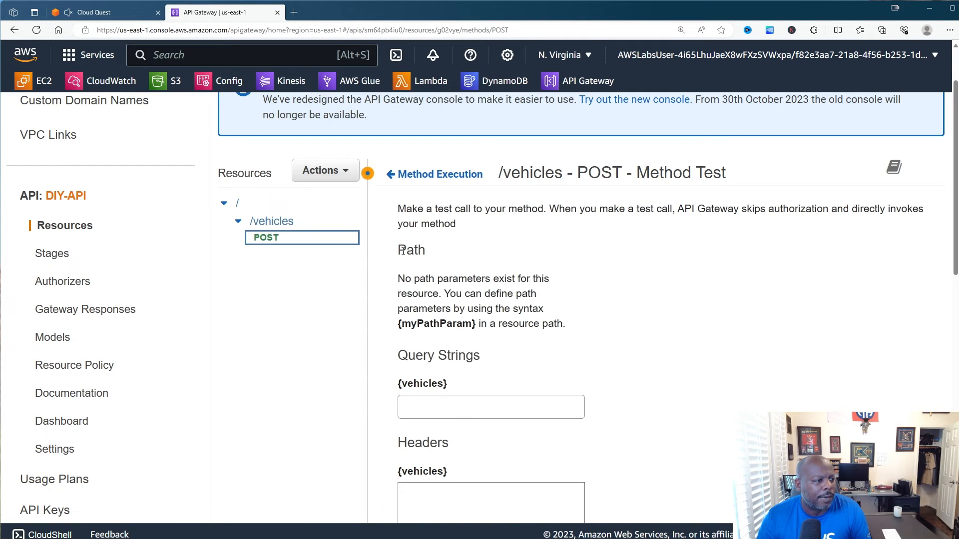
scroll(576, 302, "down", 10)
scroll(593, 305, "up", 6)
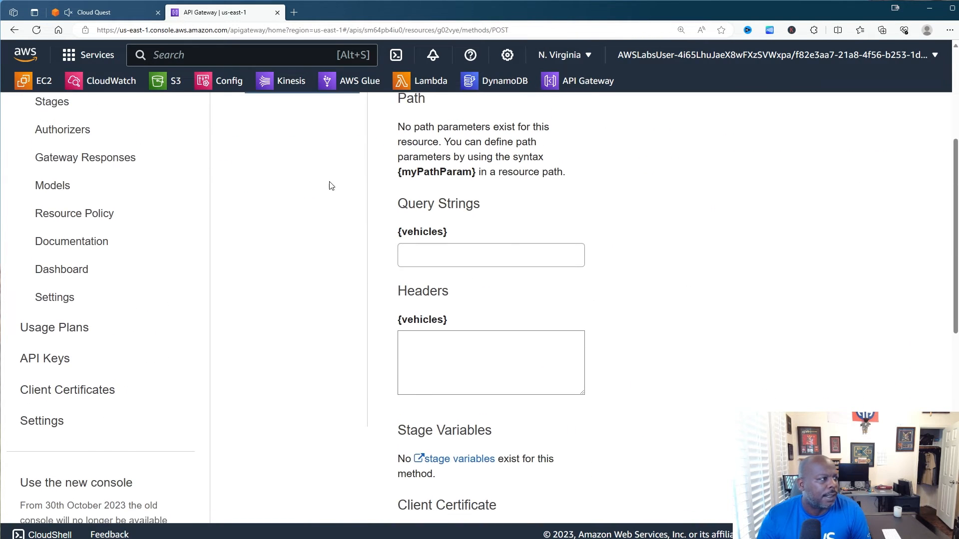
left_click(129, 19)
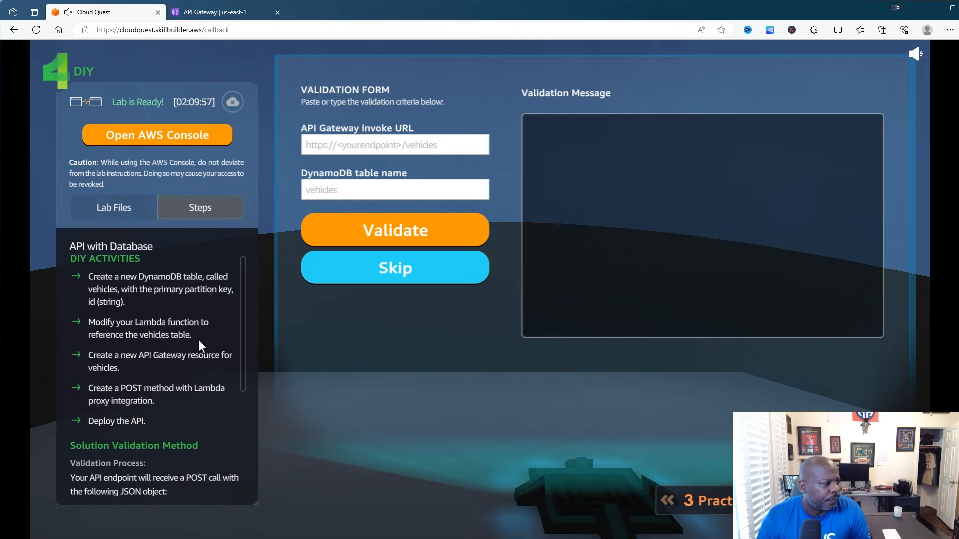
- Copy the sample vehicle JSON from the Cloud Quest validation steps and return to the test page
scroll(198, 346, "down", 1)
scroll(198, 346, "down", 4)
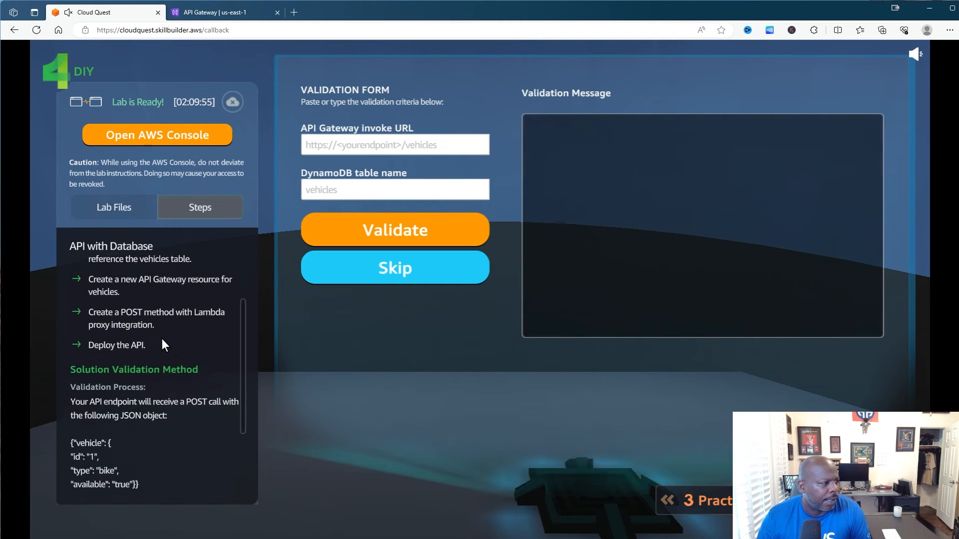
scroll(94, 319, "down", 1)
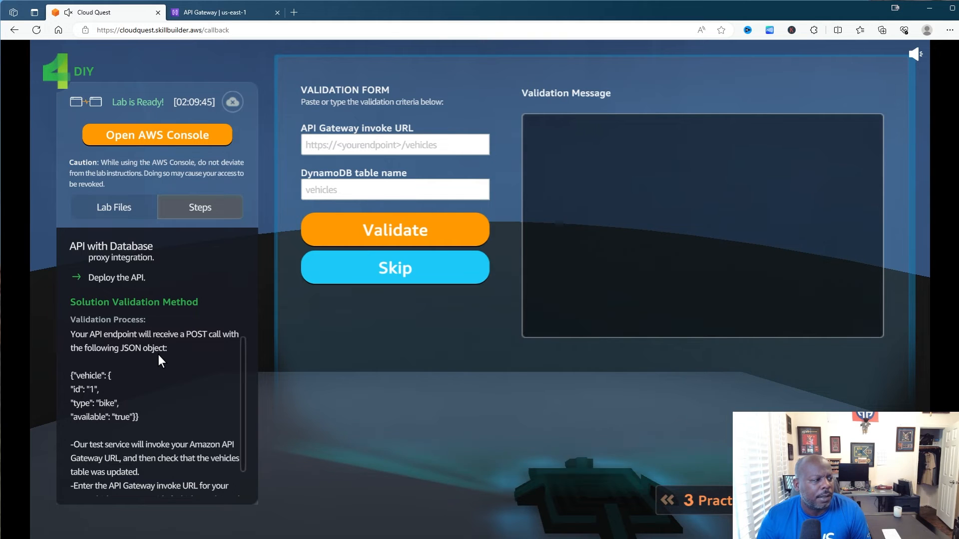
left_click(142, 421)
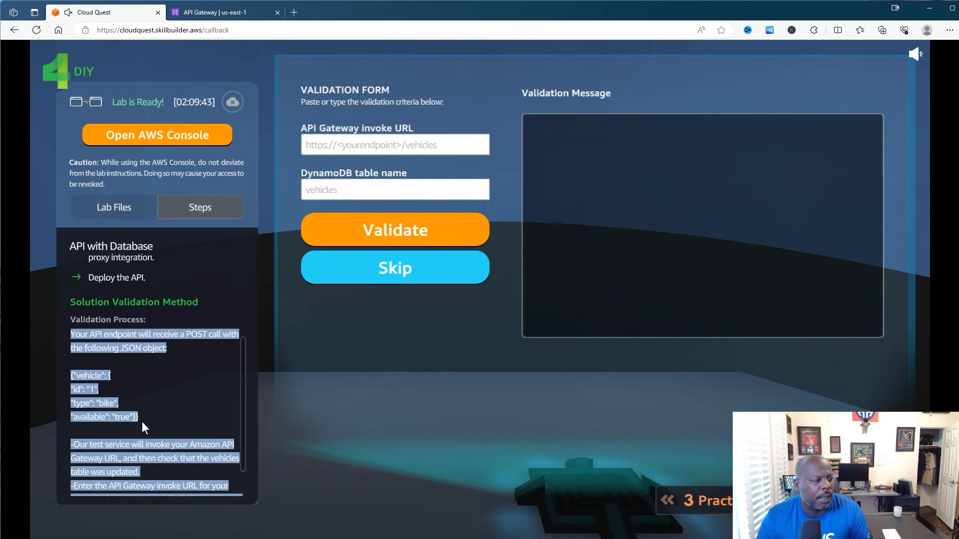
left_click(141, 421)
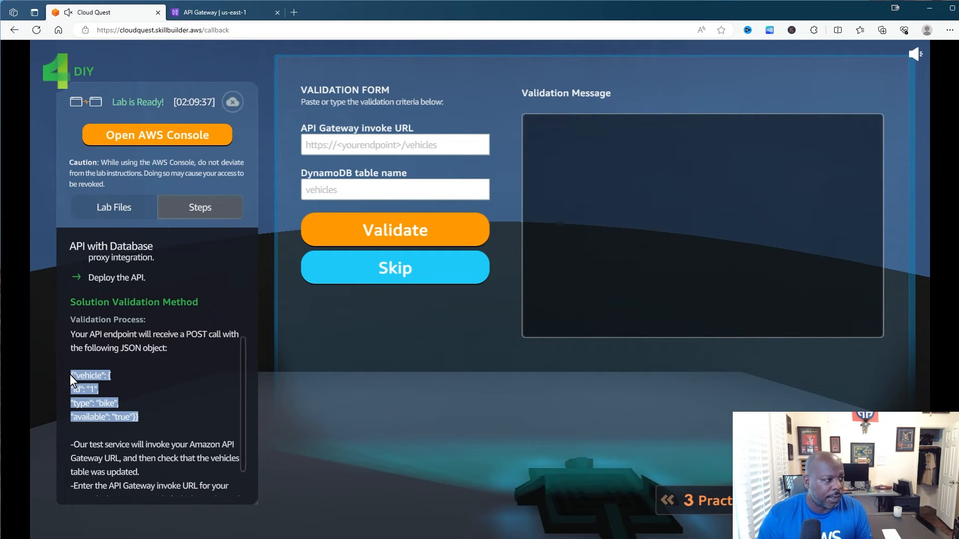
left_click(216, 13)
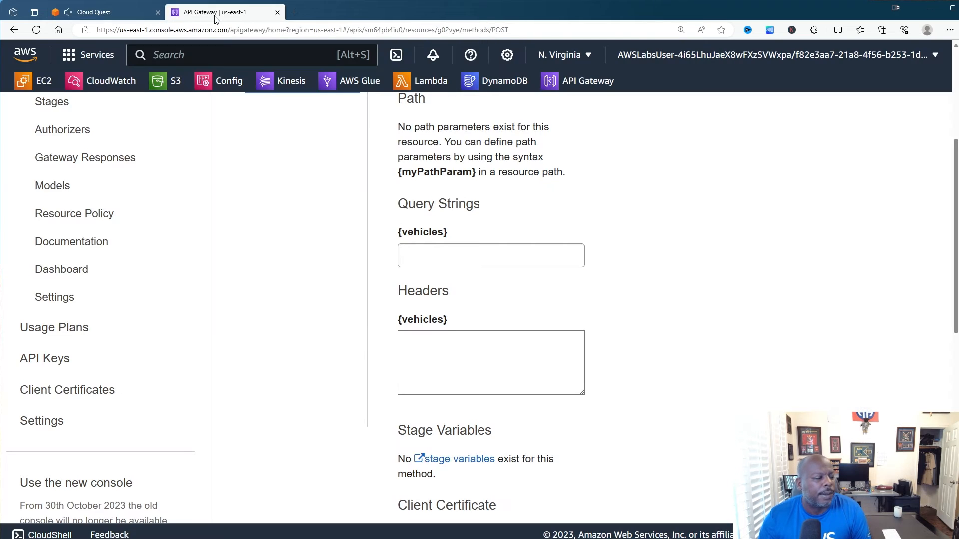
- Paste the vehicle JSON (id 1, type bike, available true) as the request body and run the POST test
scroll(589, 313, "down", 4)
scroll(609, 317, "down", 3)
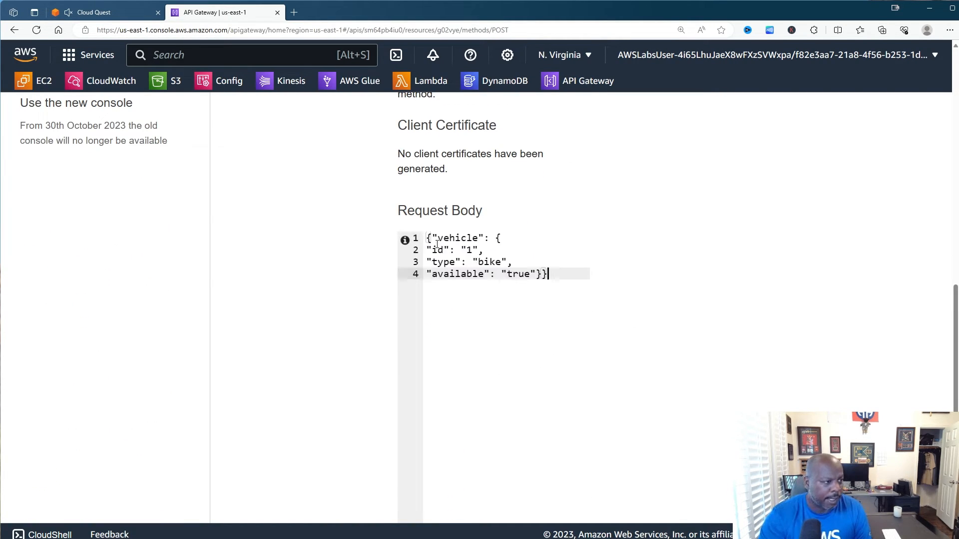
type("{\"vehicle\": { \"id\": \"1\", \"type\": \"bike\", \"available\": \"true\"}}")
scroll(794, 328, "down", 3)
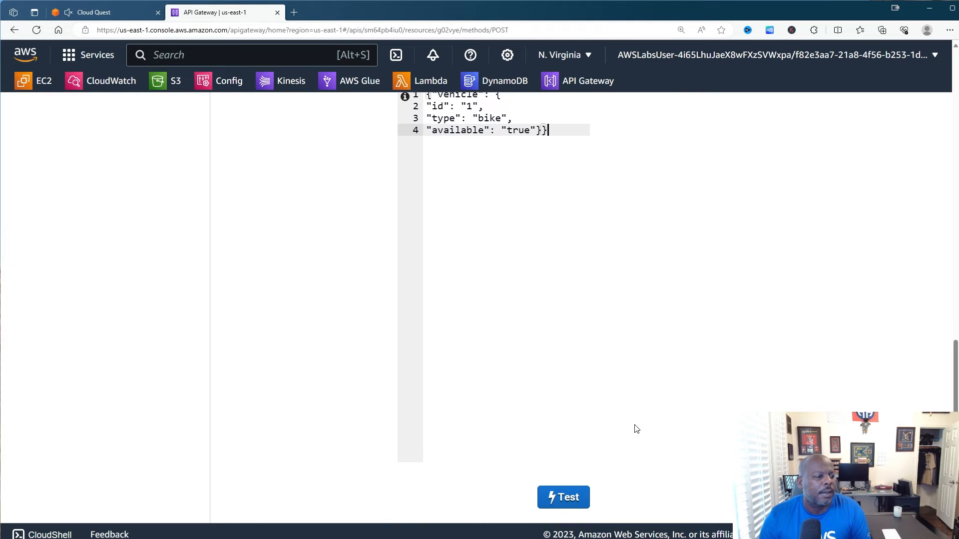
left_click(568, 497)
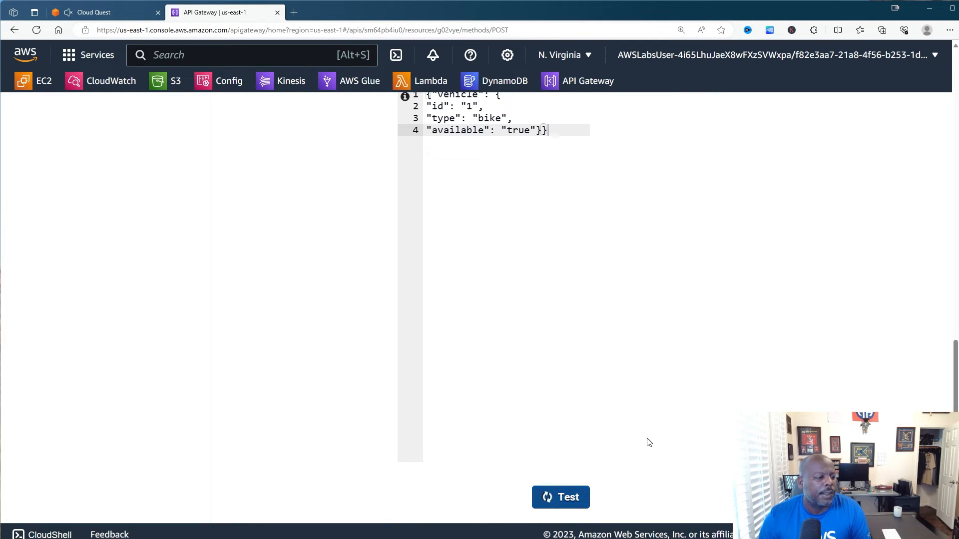
scroll(648, 442, "down", 6)
- Review the test results: Status 200 in 924 ms, null response body, headers and logs
scroll(772, 293, "up", 15)
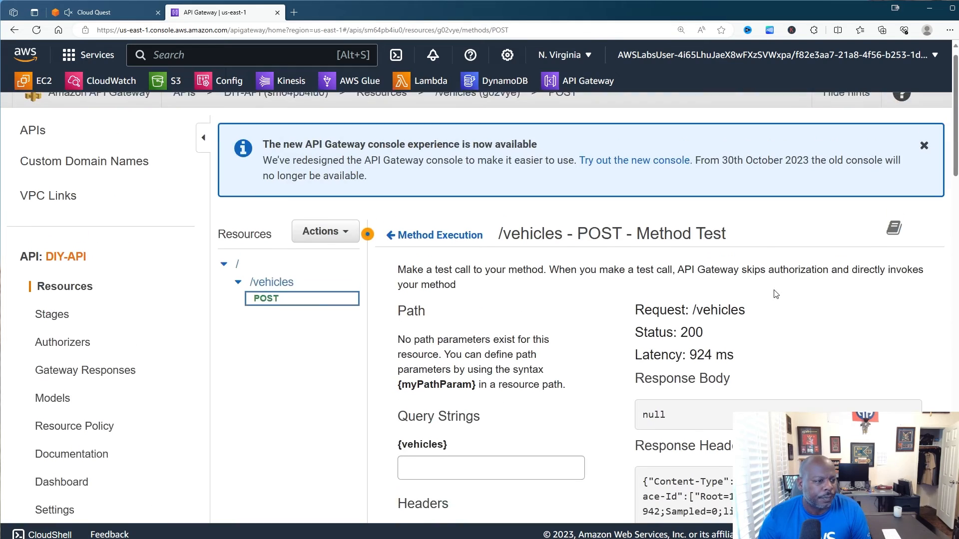
scroll(776, 295, "down", 2)
scroll(775, 294, "down", 2)
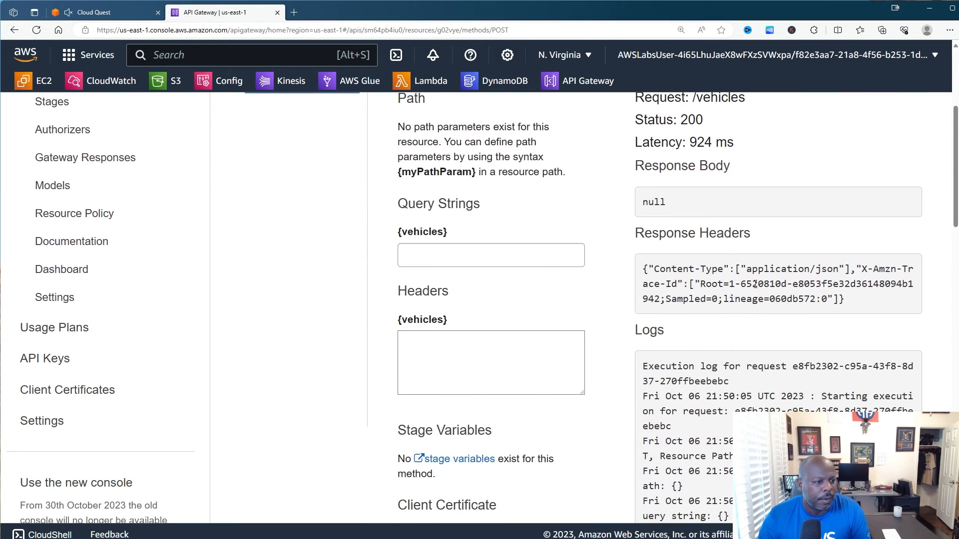
scroll(753, 283, "up", 1)
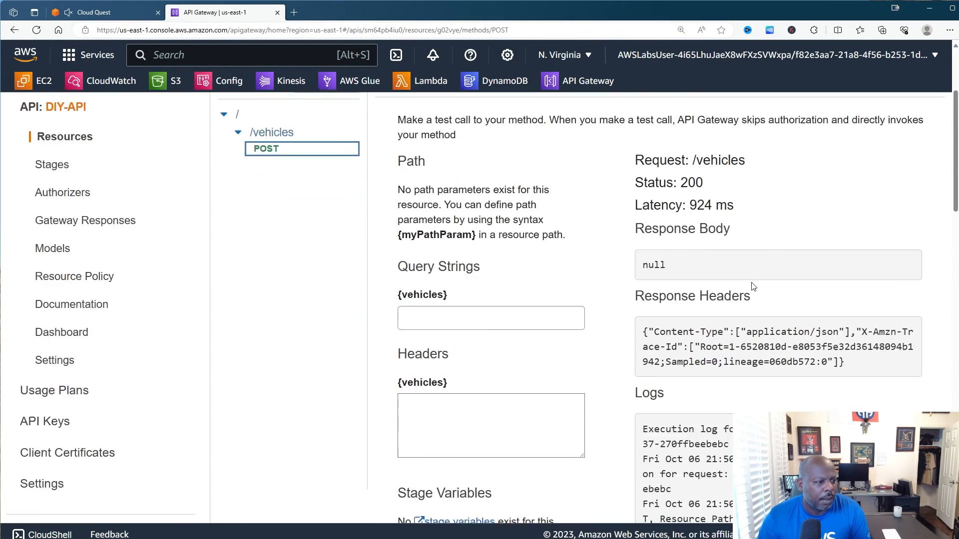
scroll(753, 283, "down", 7)
scroll(752, 283, "down", 10)
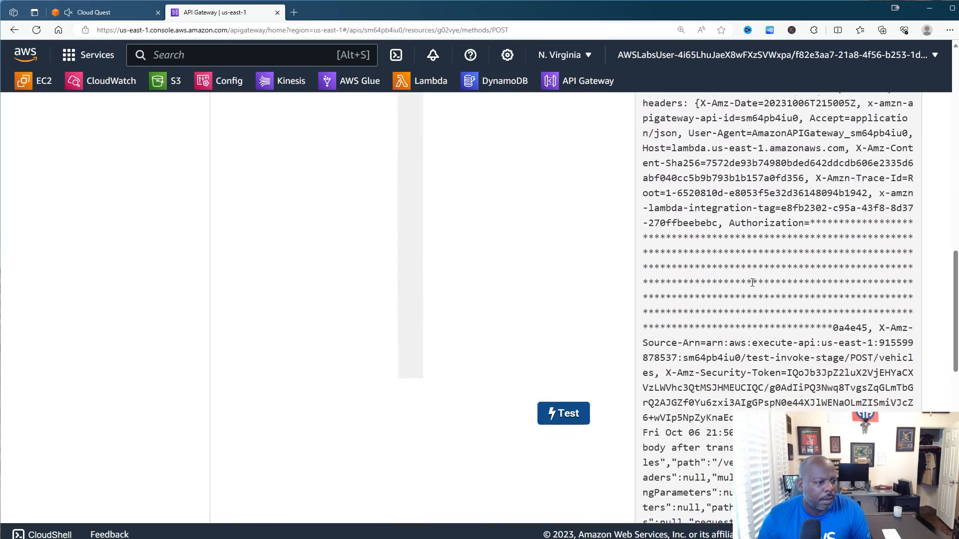
scroll(751, 283, "up", 8)
scroll(753, 283, "up", 8)
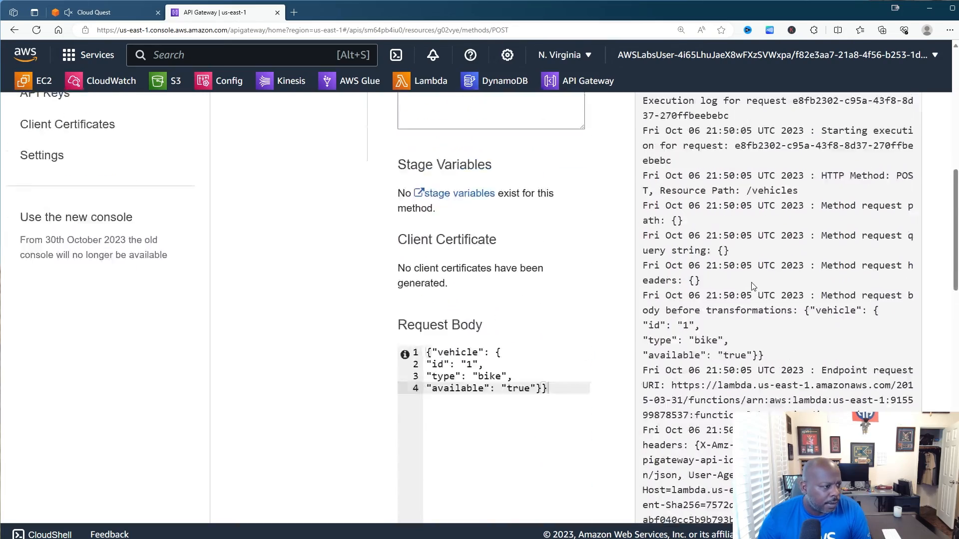
scroll(753, 283, "down", 2)
scroll(752, 284, "up", 5)
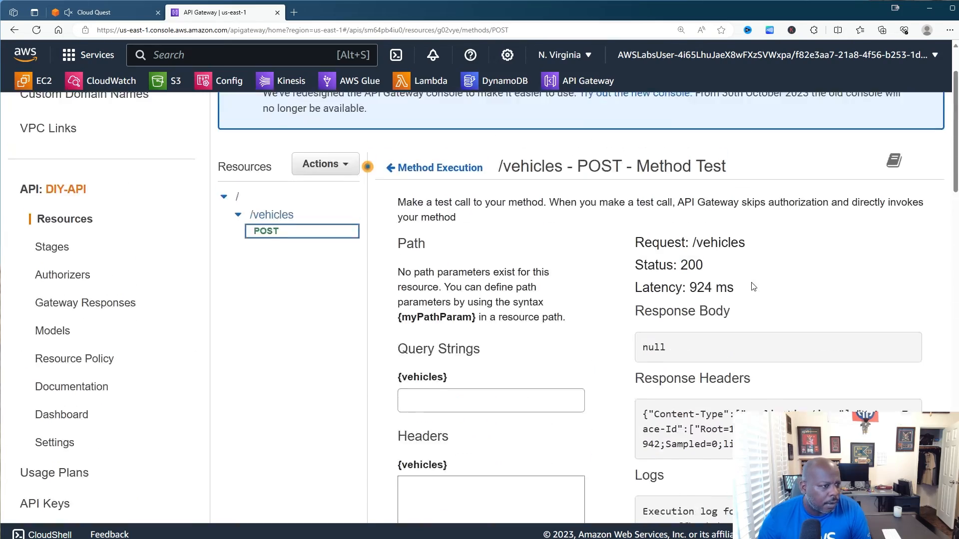
scroll(753, 286, "down", 2)
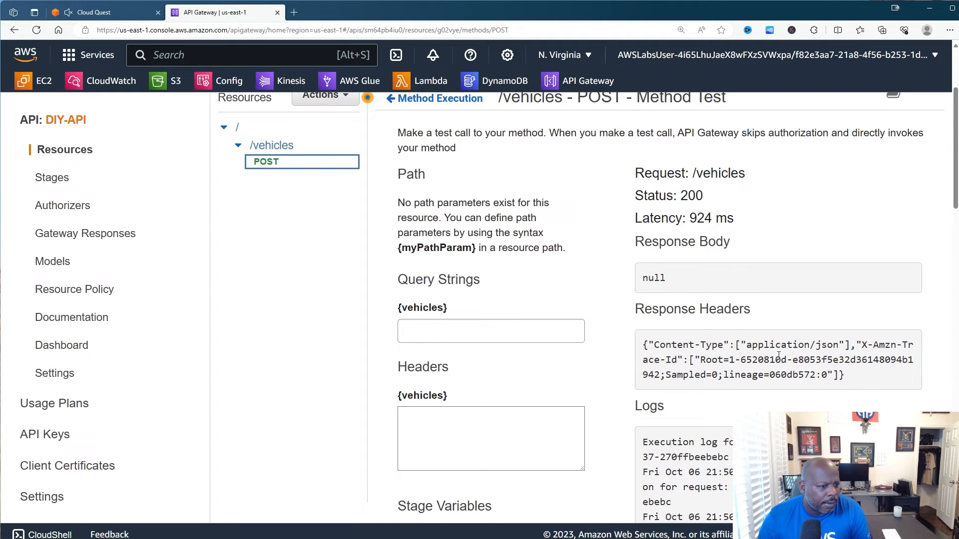
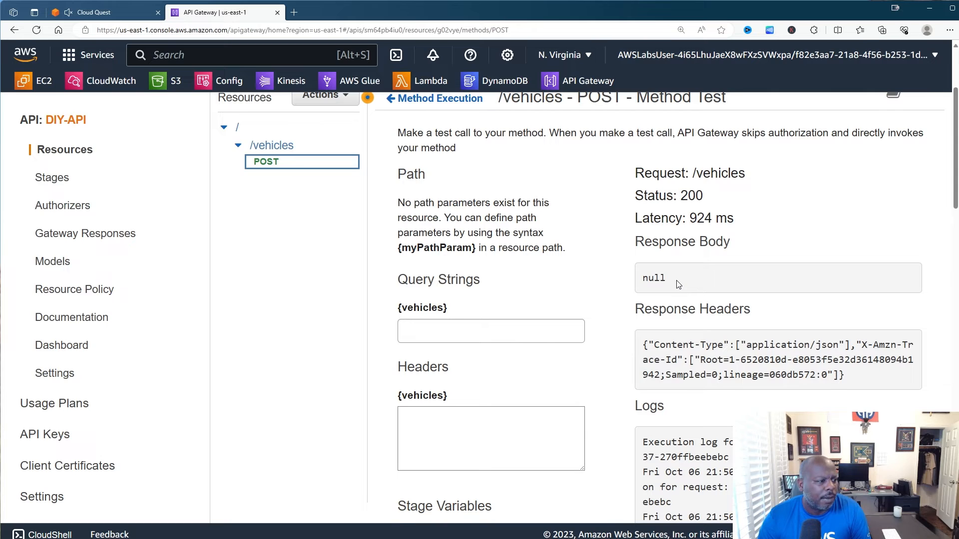
- Confirm in Cloud Quest's Steps panel that deploying the API remains, then open API Gateway's Actions menu
scroll(649, 295, "down", 4)
scroll(628, 304, "up", 7)
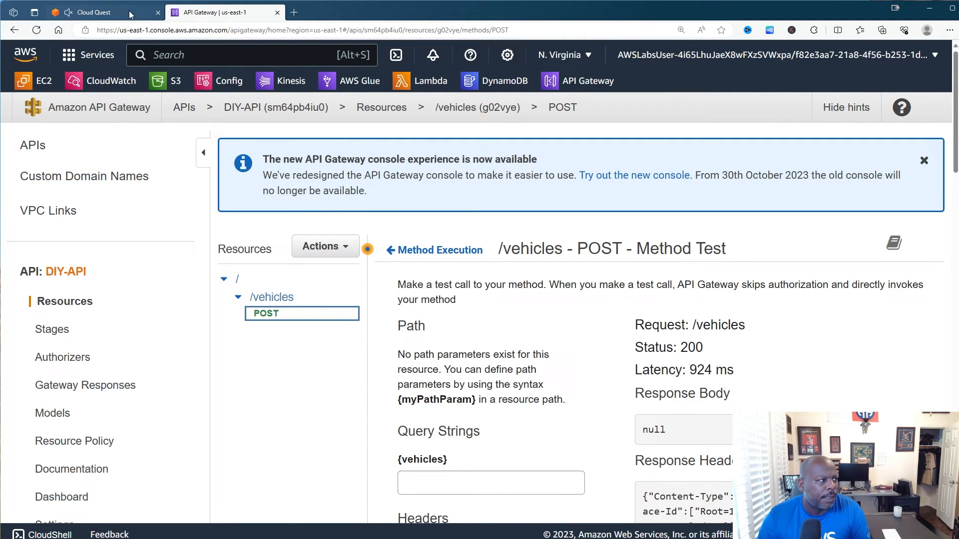
left_click(113, 15)
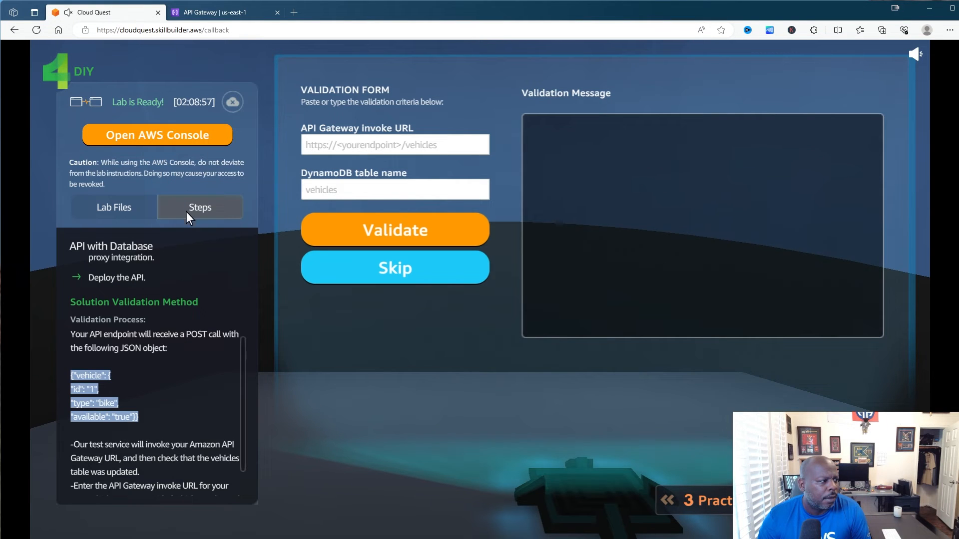
scroll(179, 272, "up", 1)
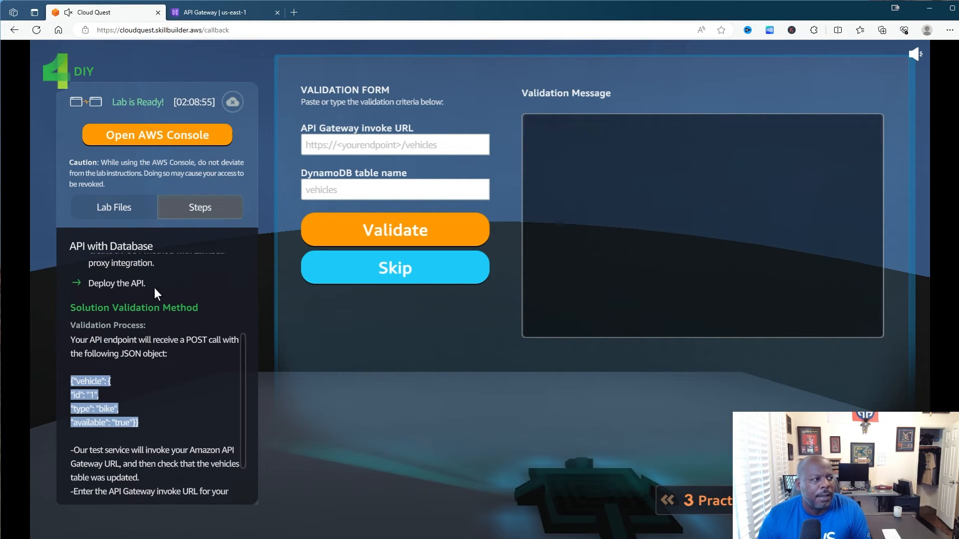
left_click(82, 280)
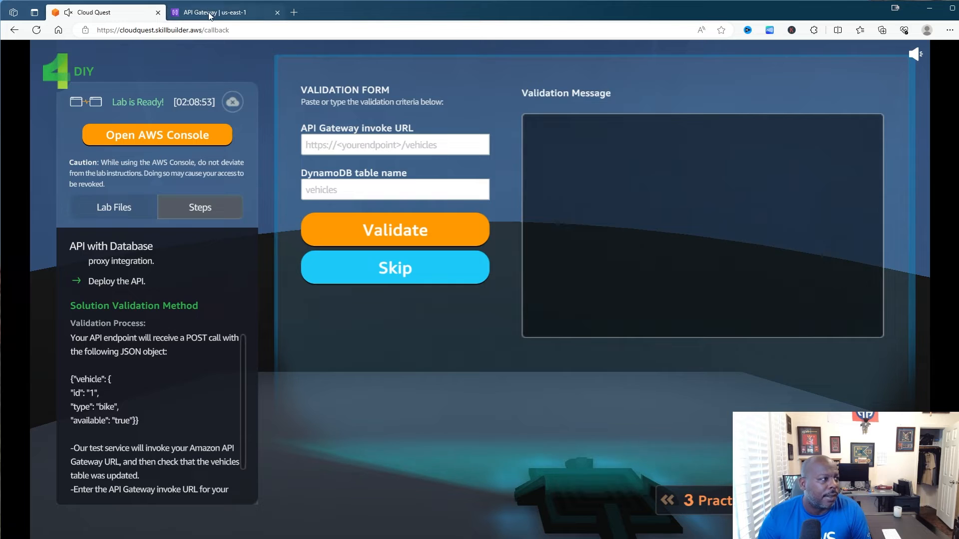
left_click(212, 12)
left_click(330, 247)
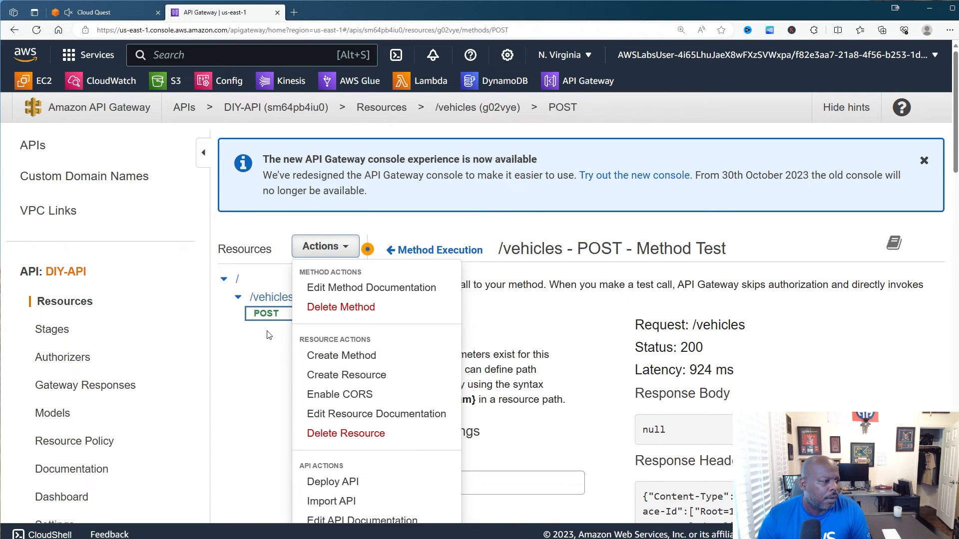
- Deploy DIY-API to a new stage 'DIY-API' described 'Complete', with deployment description 'For CX'
left_click(336, 483)
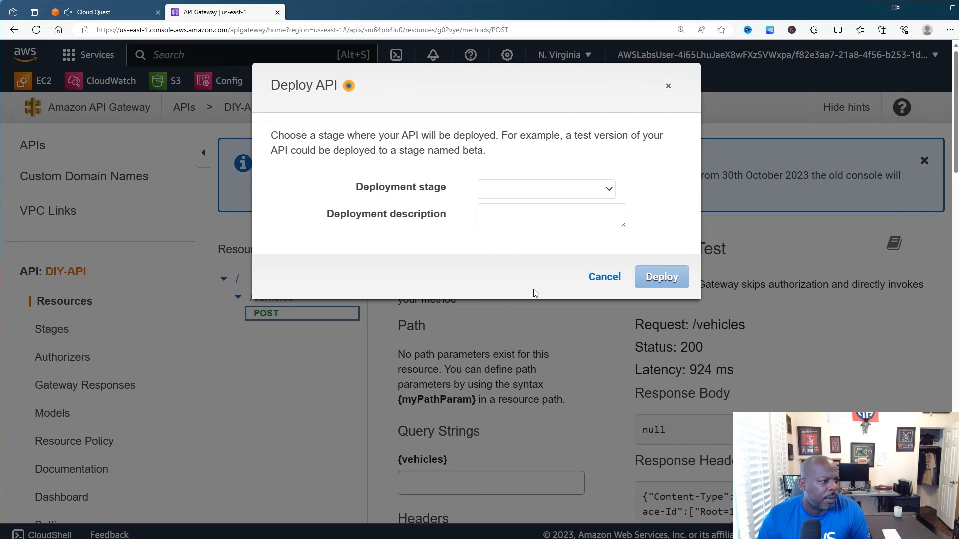
left_click(549, 194)
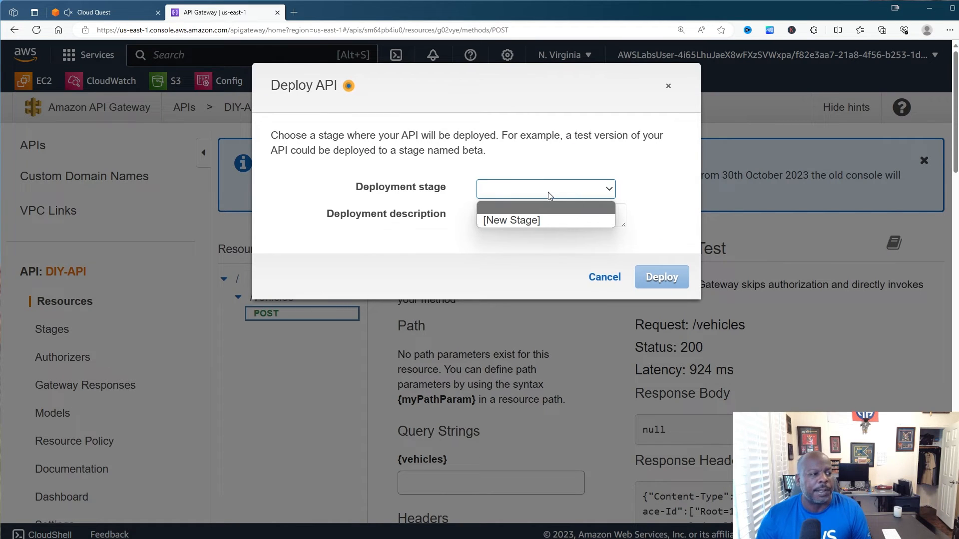
left_click(535, 219)
left_click(536, 217)
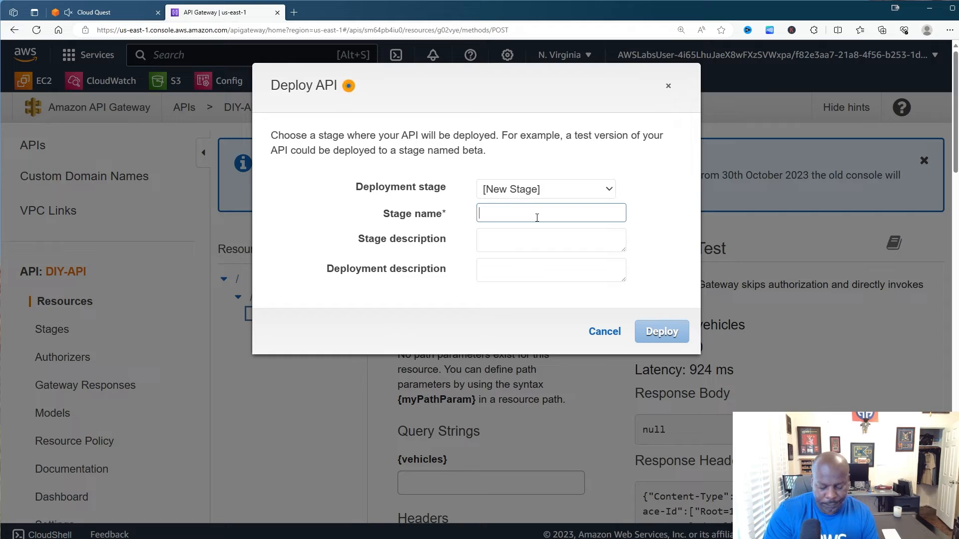
type("DIY-API")
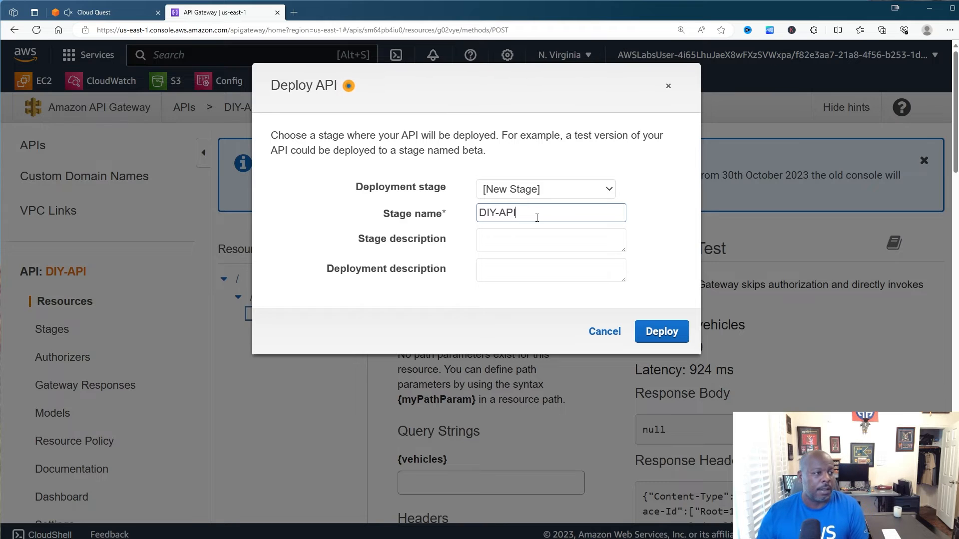
left_click(506, 243)
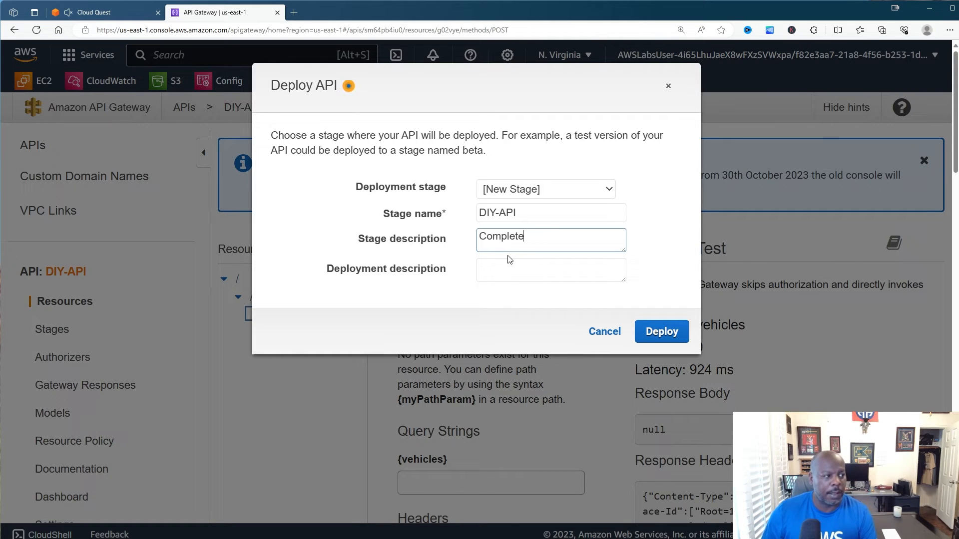
left_click(507, 265)
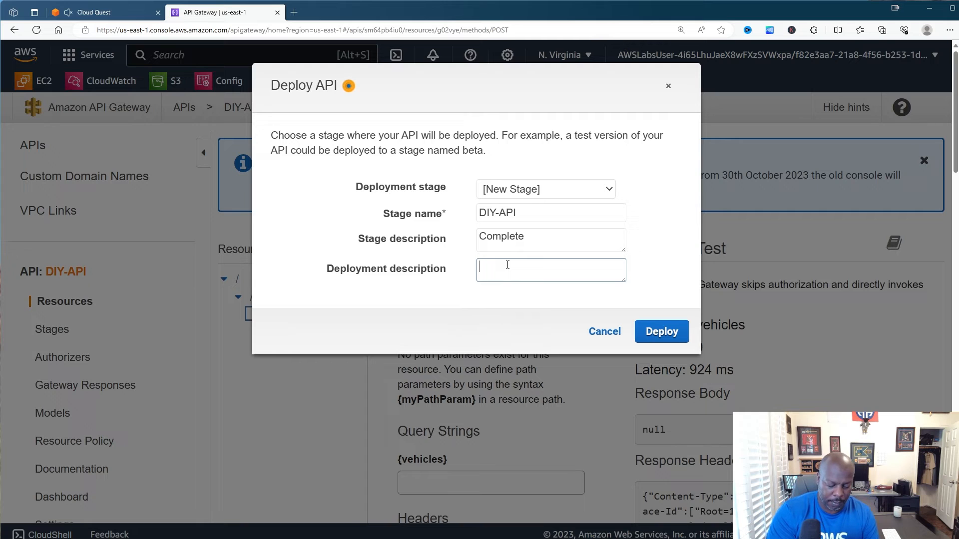
type("For ")
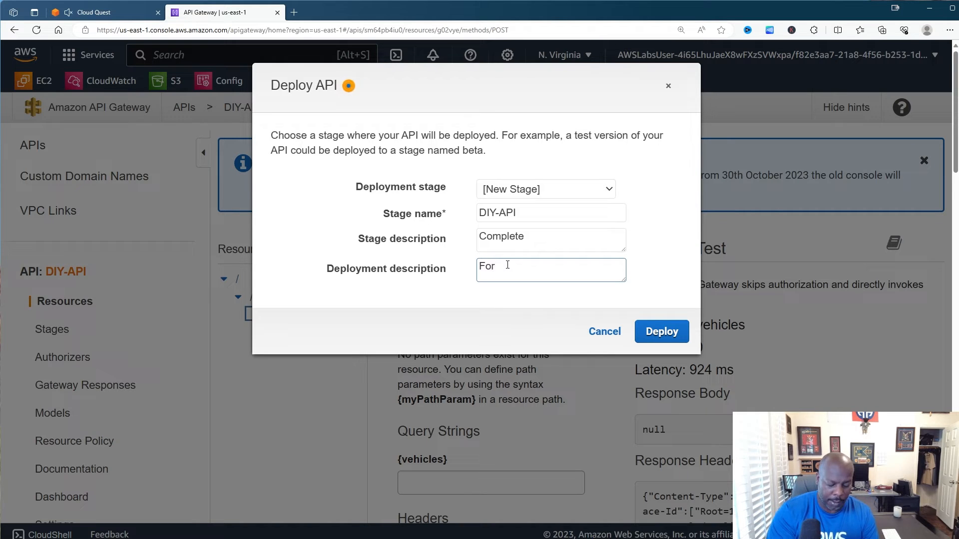
type("CX")
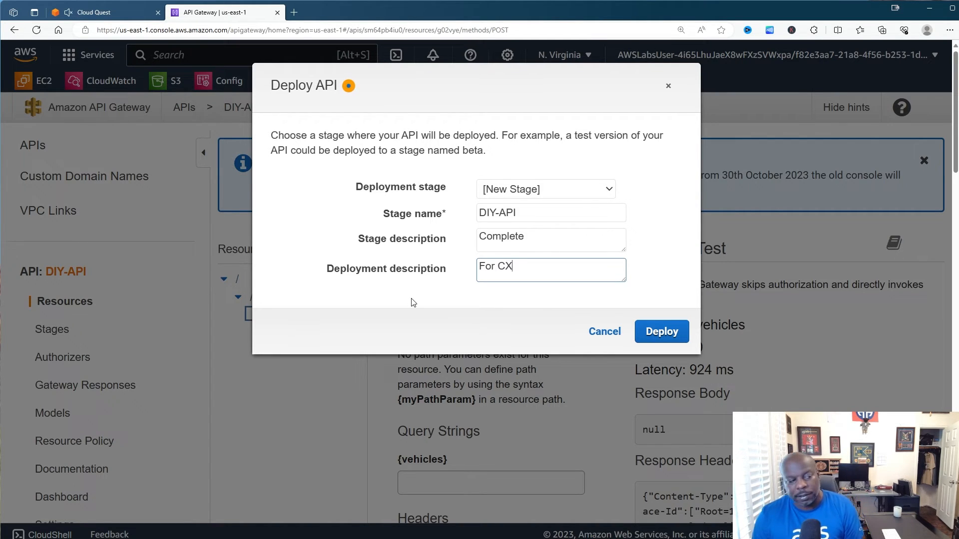
left_click(659, 332)
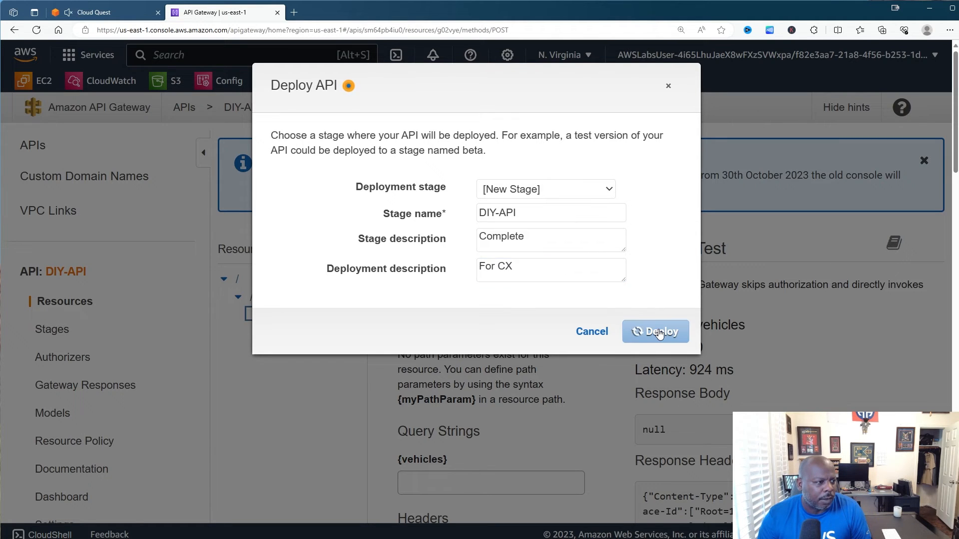
- Expand the DIY-API stage and select POST under /vehicles to show its invoke URL
scroll(614, 335, "down", 3)
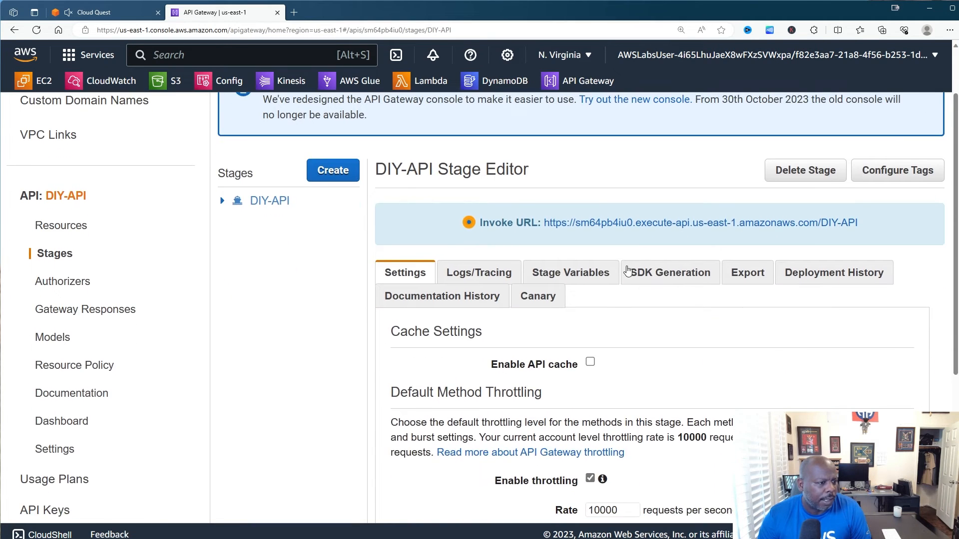
scroll(624, 160, "down", 4)
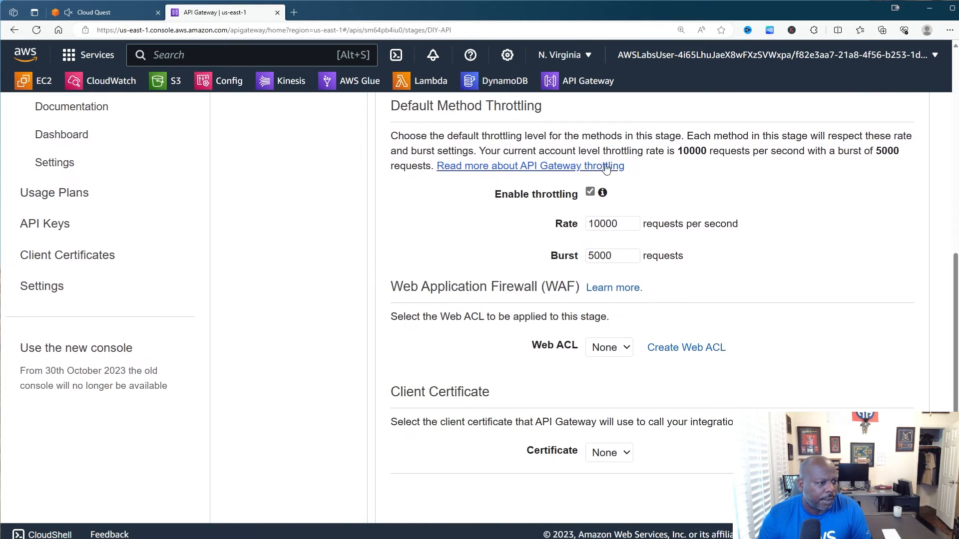
scroll(528, 215, "up", 5)
scroll(529, 216, "up", 2)
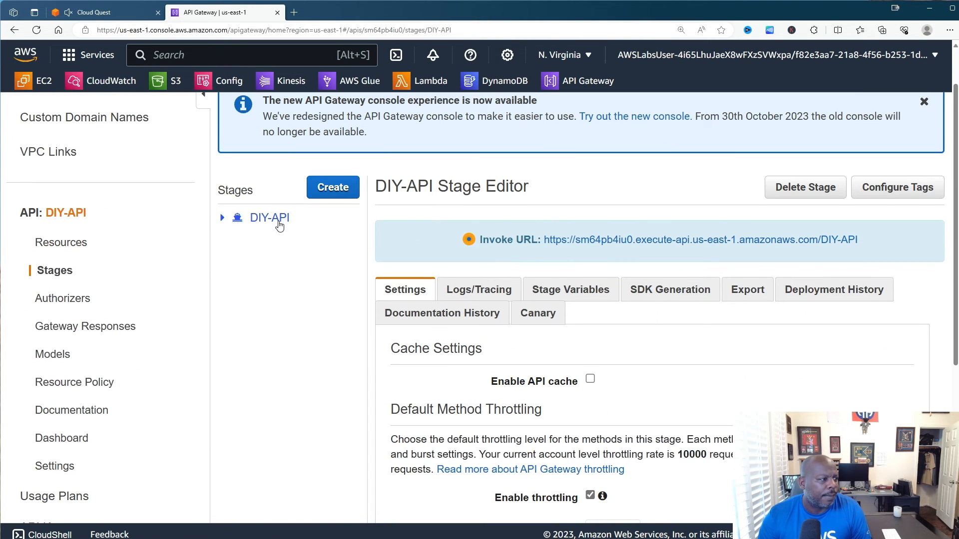
left_click(223, 217)
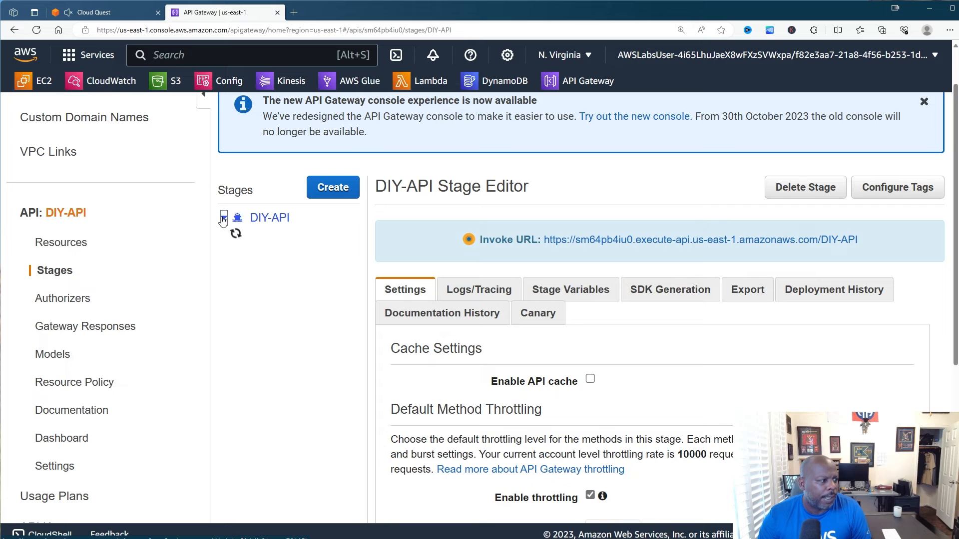
left_click(275, 270)
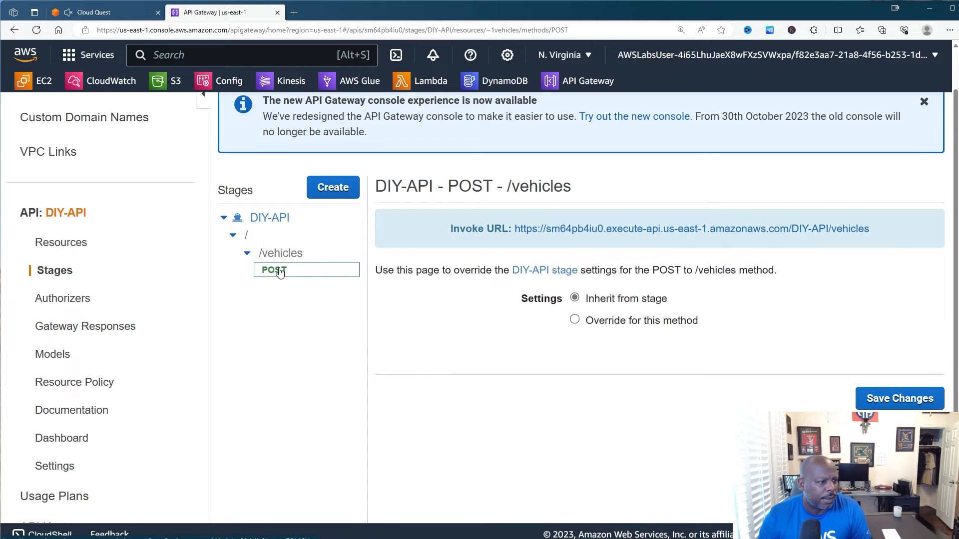
scroll(459, 291, "down", 4)
scroll(484, 306, "up", 5)
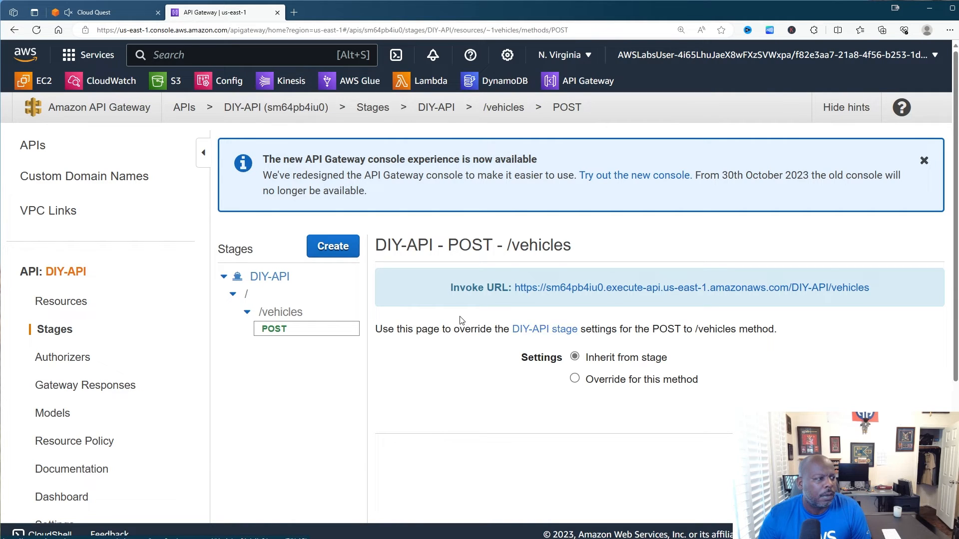
- Dismiss the new-console announcement banner and go to the Cloud Quest validation form
left_click(923, 160)
scroll(292, 232, "down", 5)
scroll(292, 232, "up", 5)
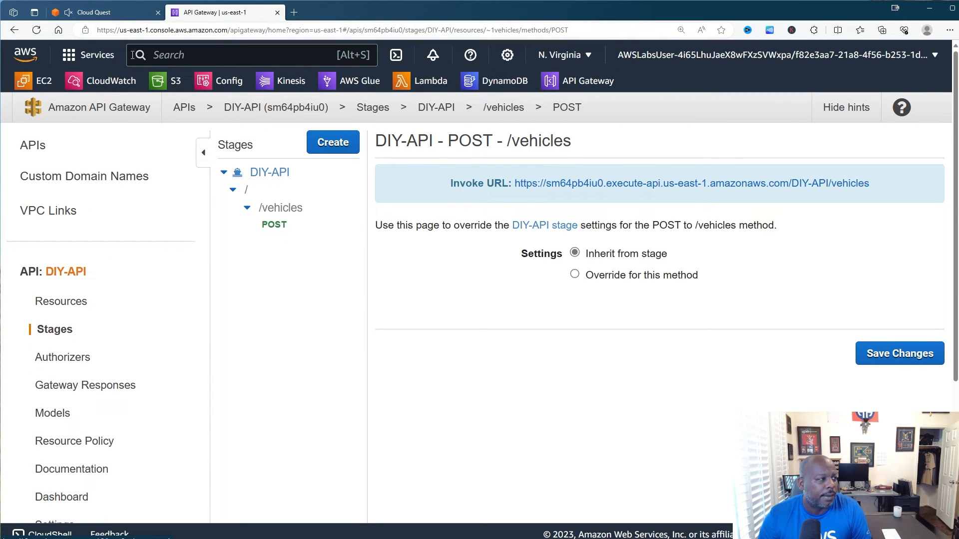
left_click(113, 13)
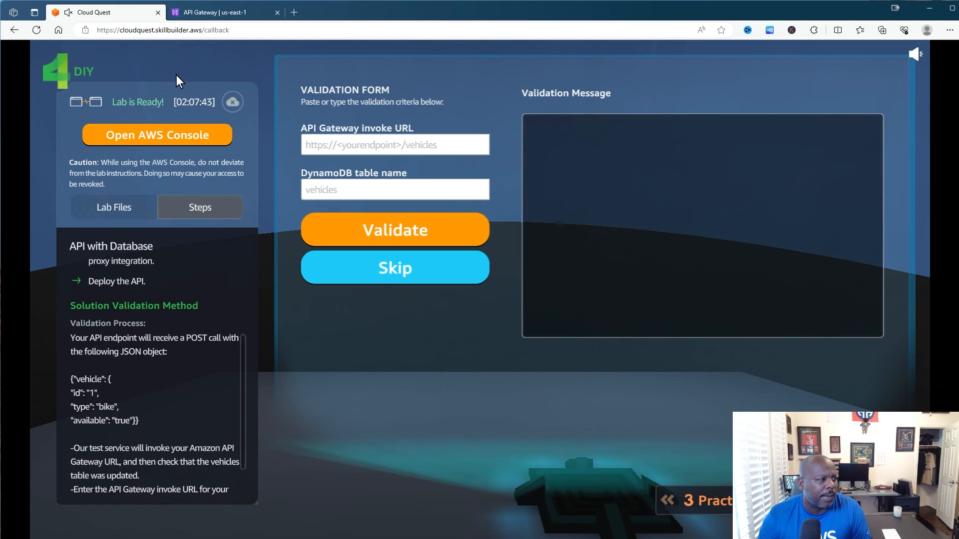
- Copy the full /vehicles invoke URL from the DIY-API stage page
left_click(215, 15)
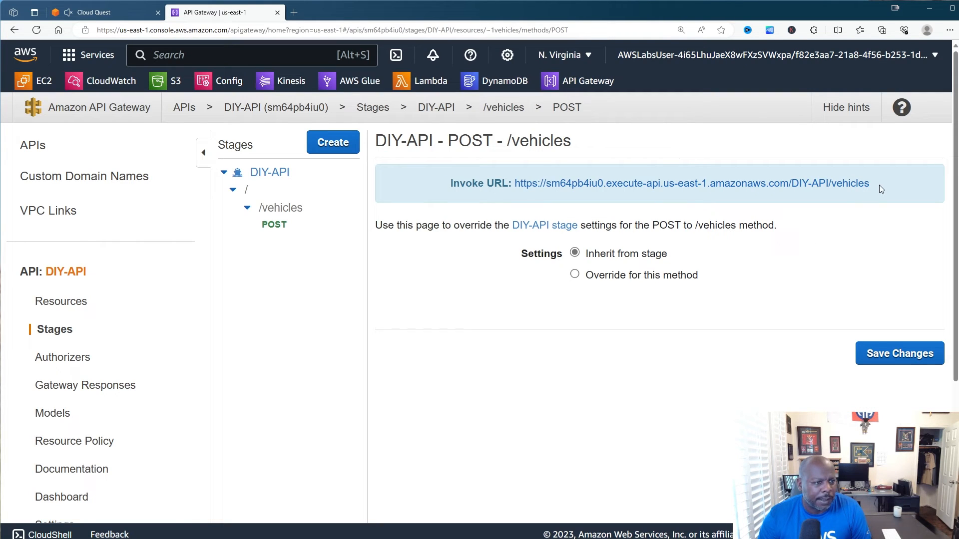
left_click_drag(867, 184, 514, 170)
key("ctrl+c")
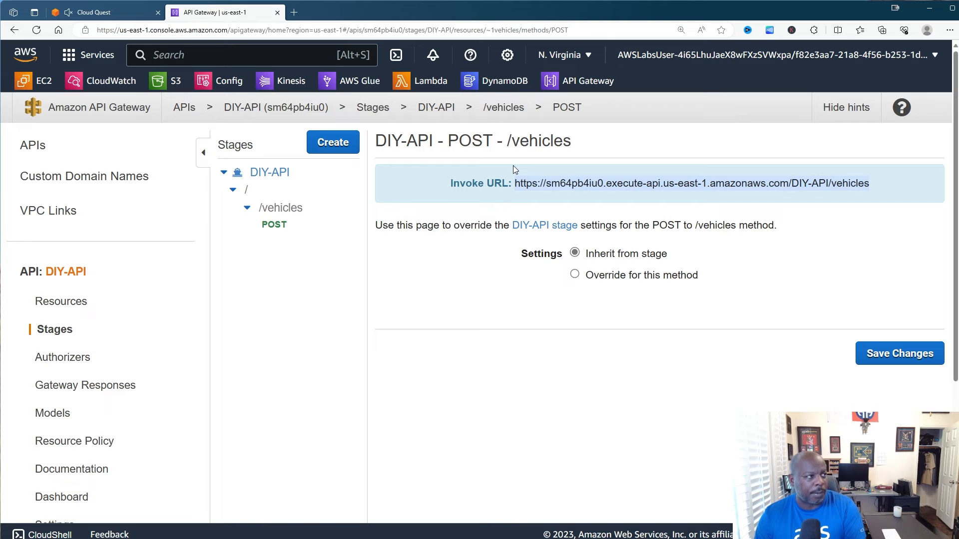
- Submit the invoke URL and table name 'vehicles' for validation, which reports no DynamoDB record created
left_click(93, 10)
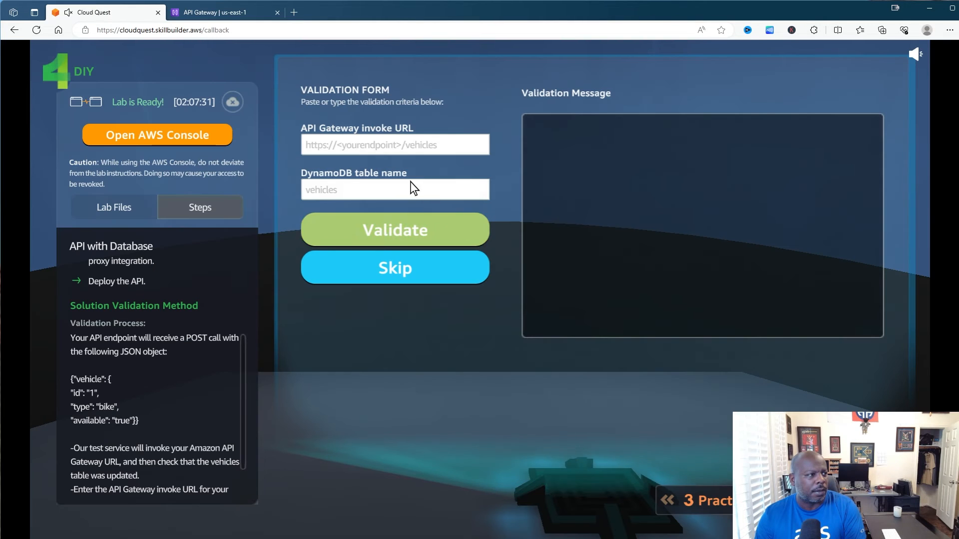
left_click(339, 145)
key("ctrl+v")
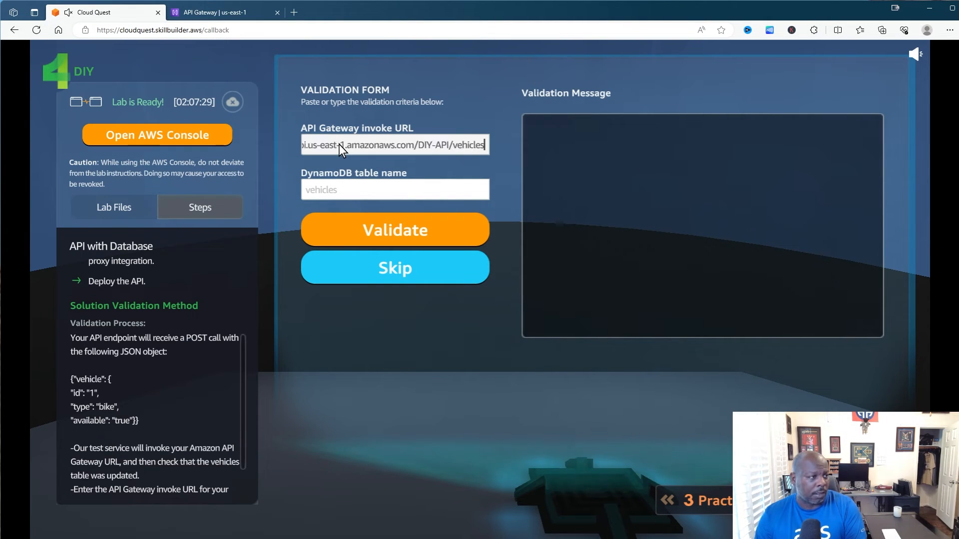
left_click(337, 186)
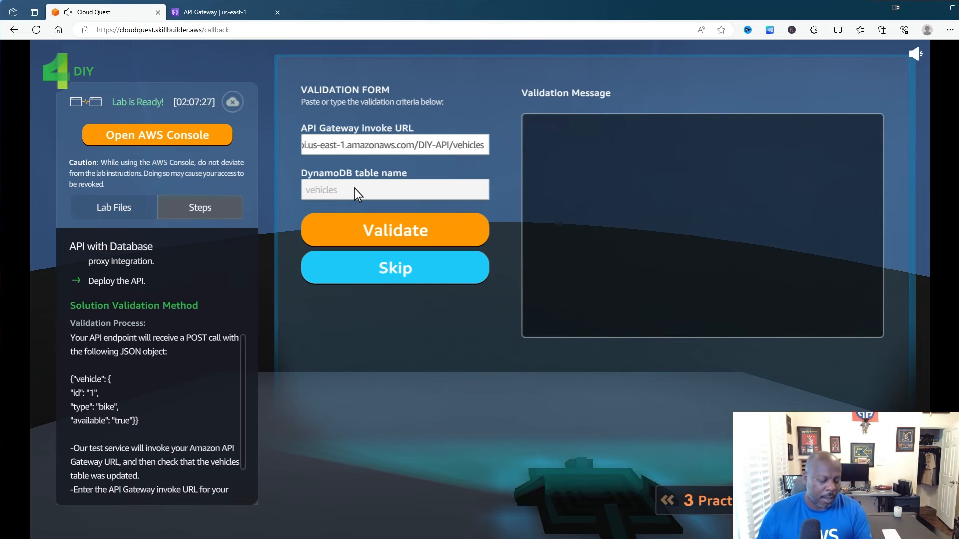
type("veh")
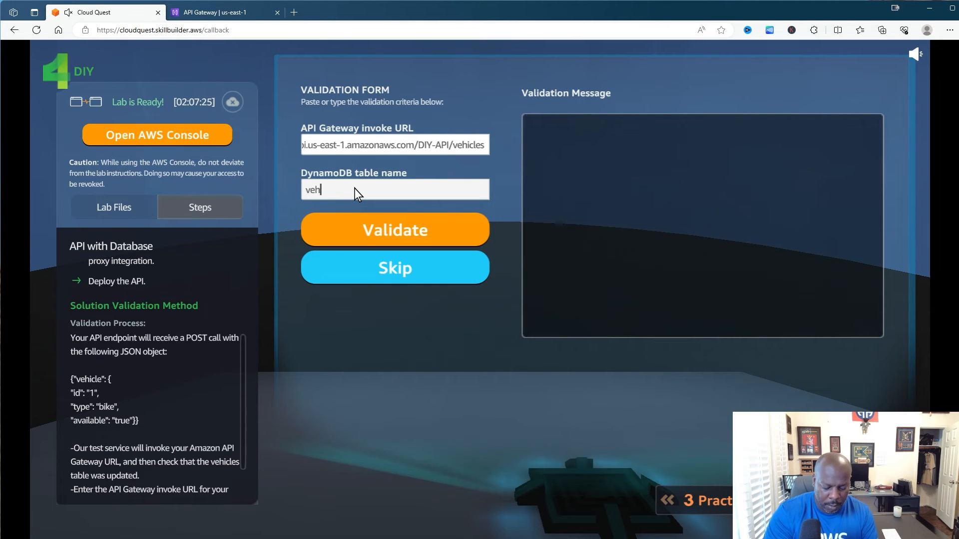
type("ic")
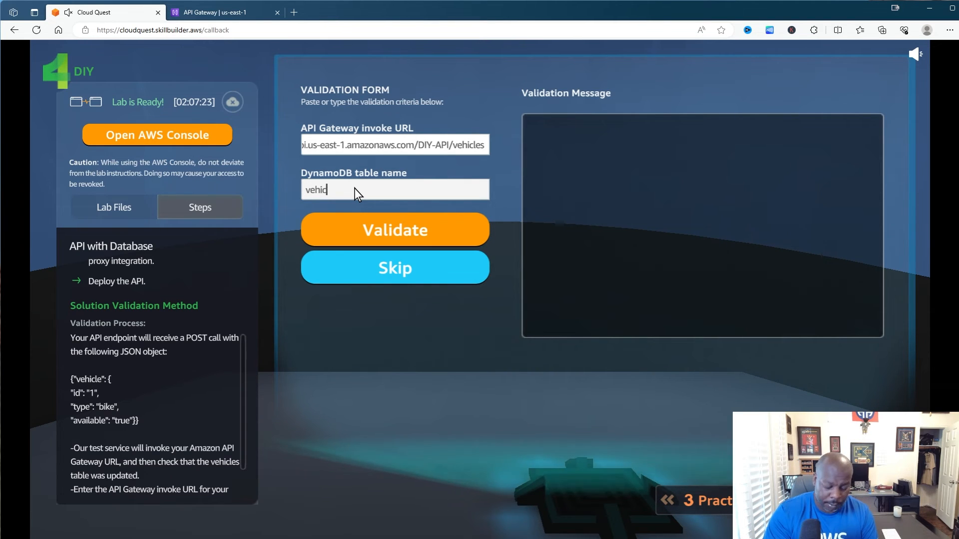
type("les")
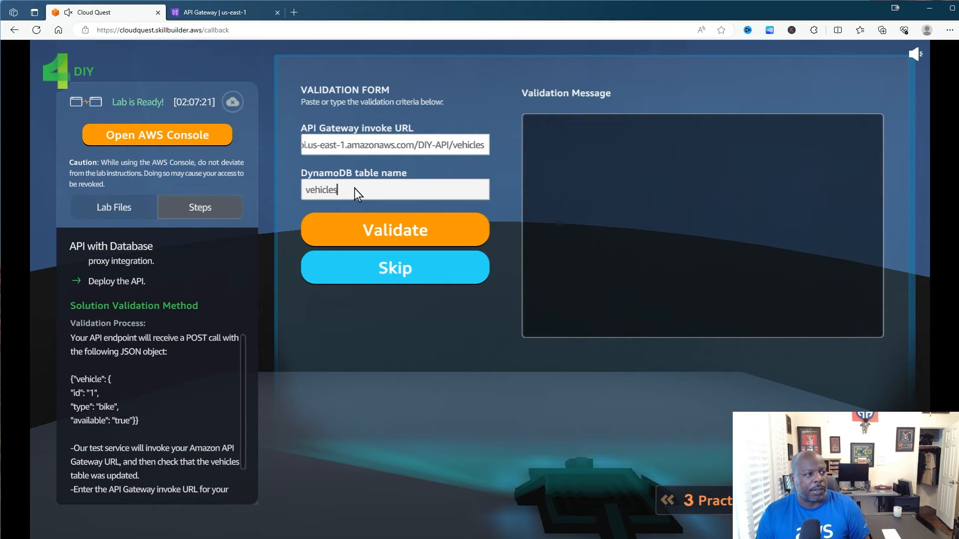
left_click(396, 232)
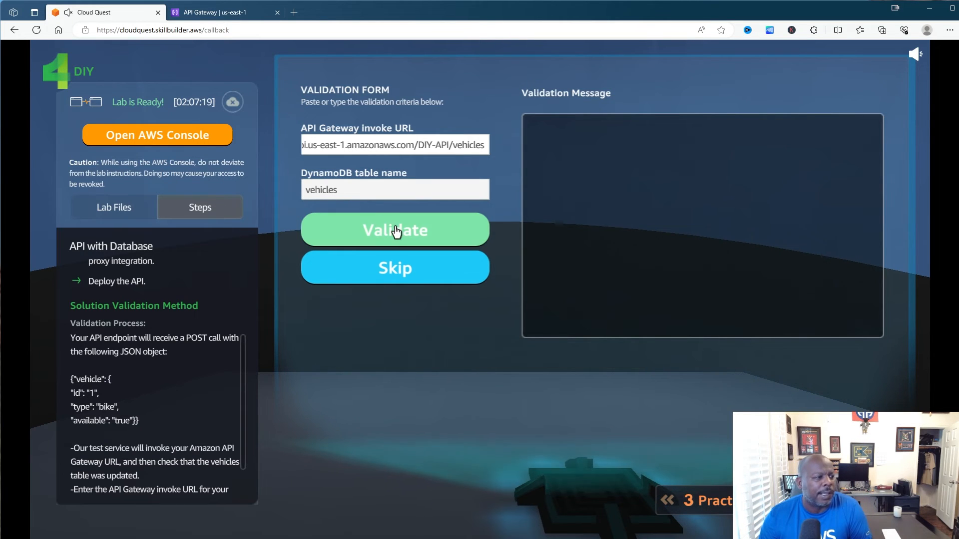
left_click(397, 232)
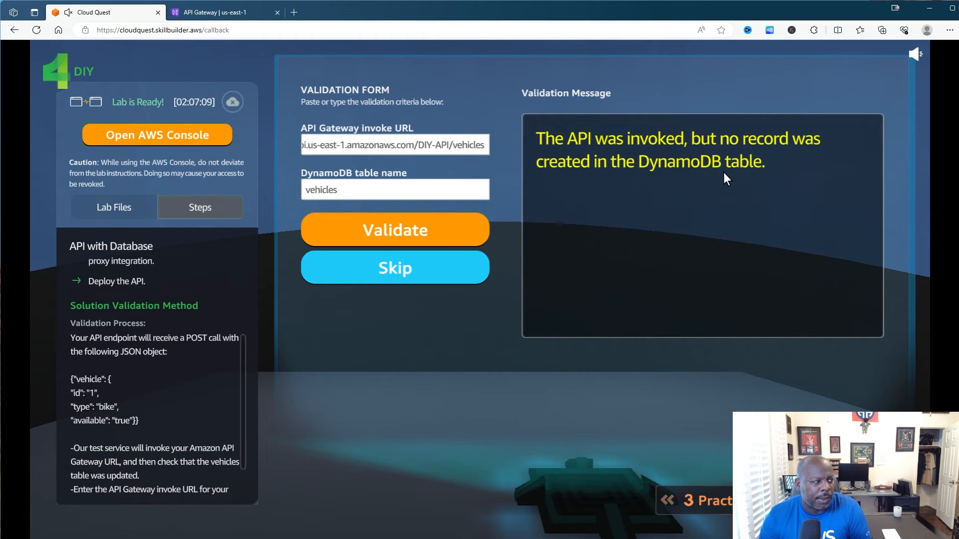
left_click(209, 15)
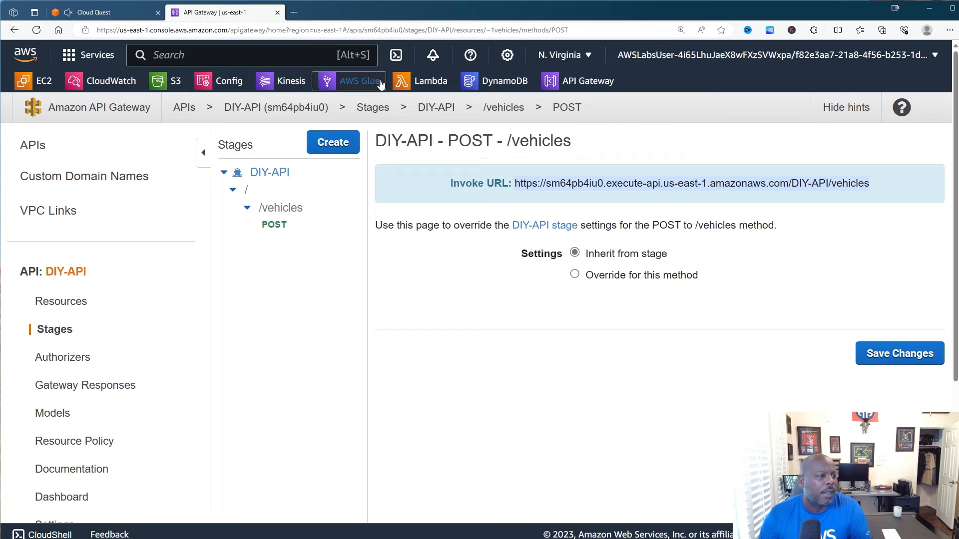
- Open the vehicles table's details in the DynamoDB console
left_click(509, 86)
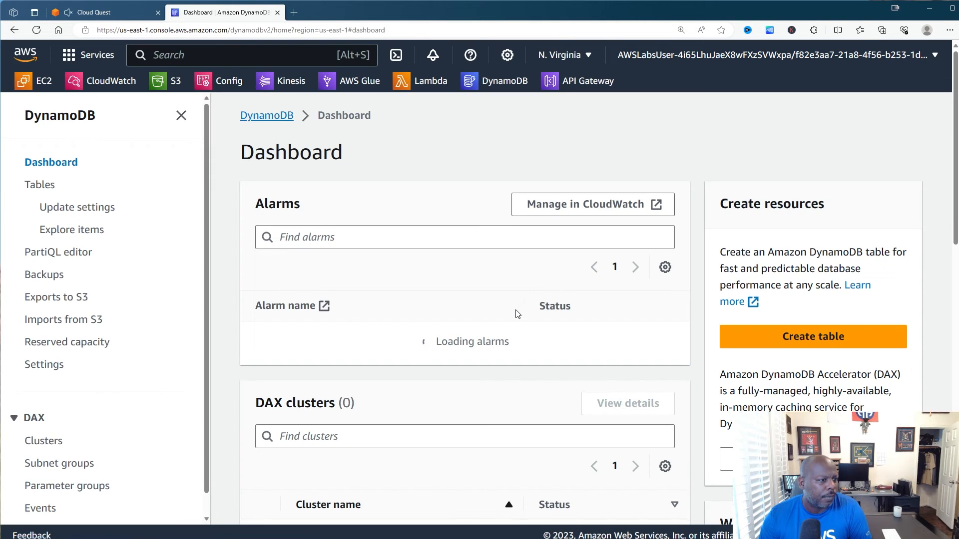
scroll(517, 314, "down", 15)
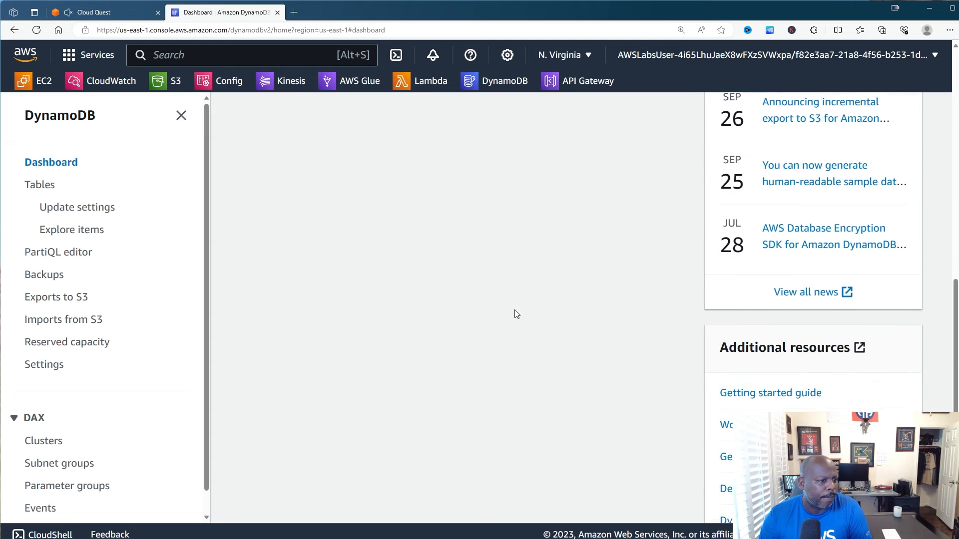
scroll(517, 313, "down", 3)
scroll(516, 313, "up", 15)
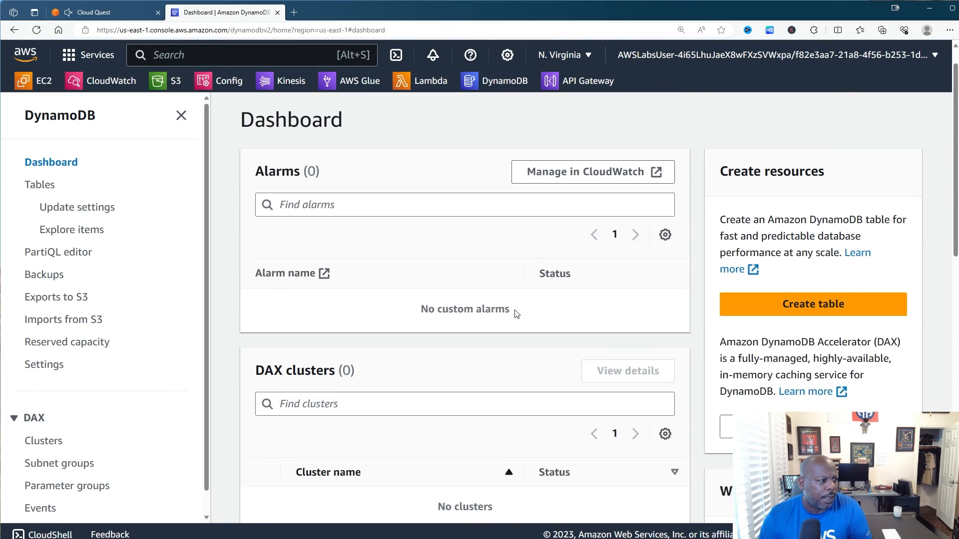
scroll(516, 314, "up", 1)
left_click(42, 186)
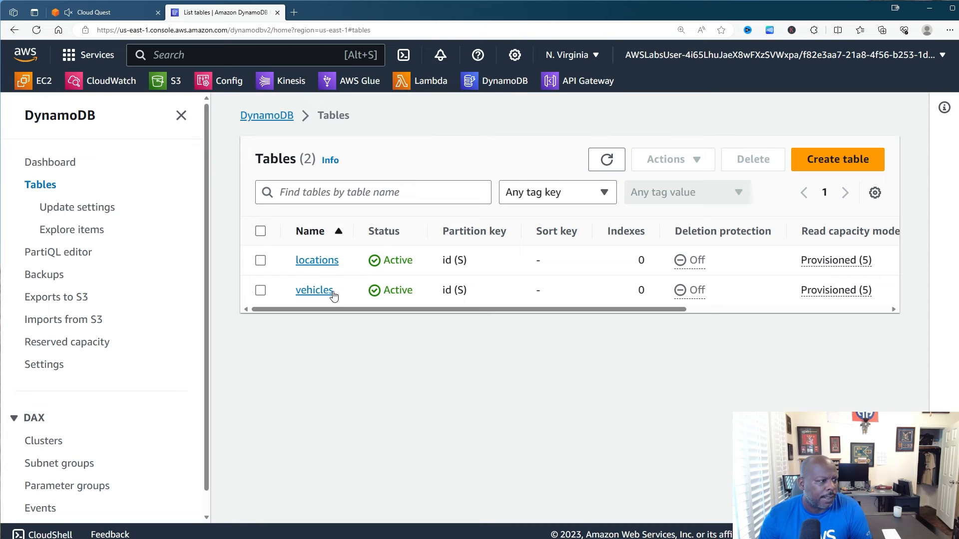
left_click(322, 292)
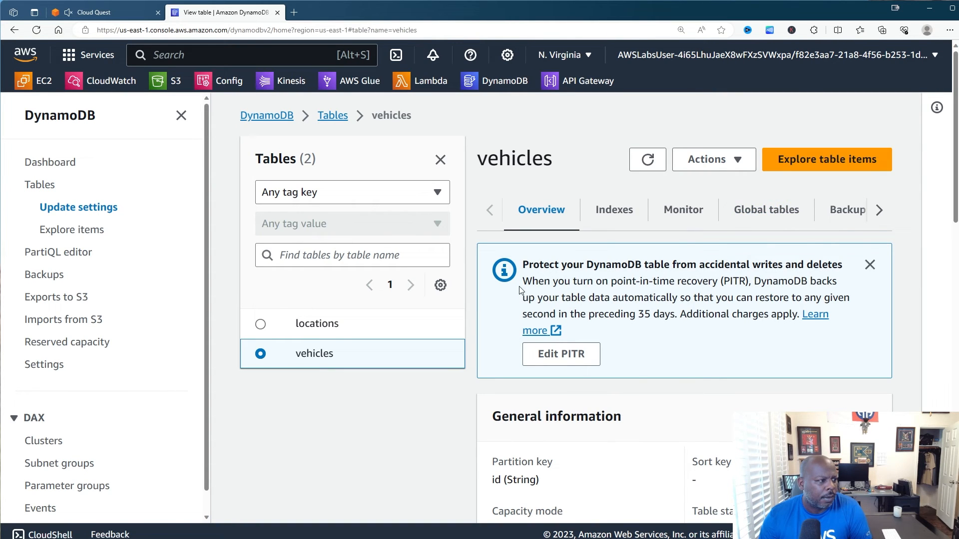
scroll(520, 291, "down", 10)
scroll(520, 290, "down", 4)
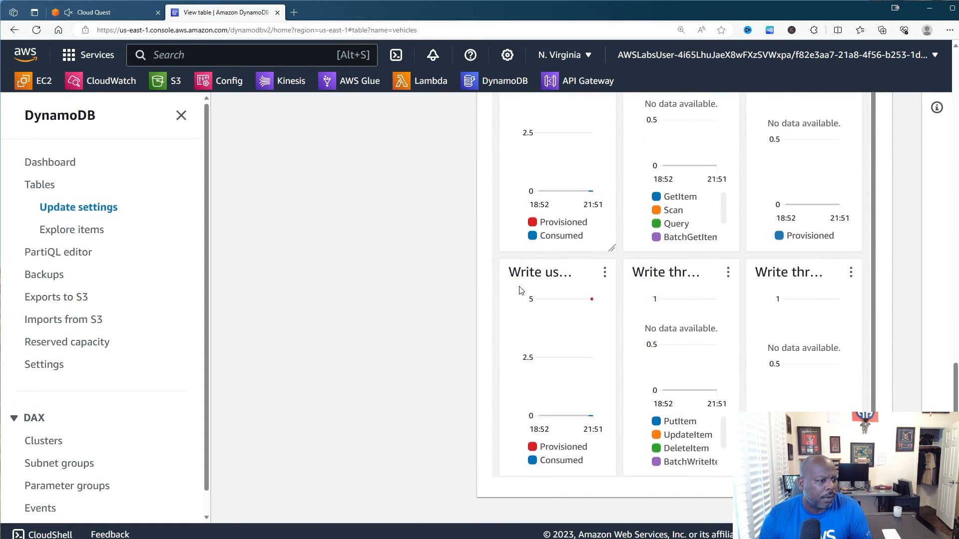
scroll(547, 276, "up", 10)
scroll(549, 280, "up", 5)
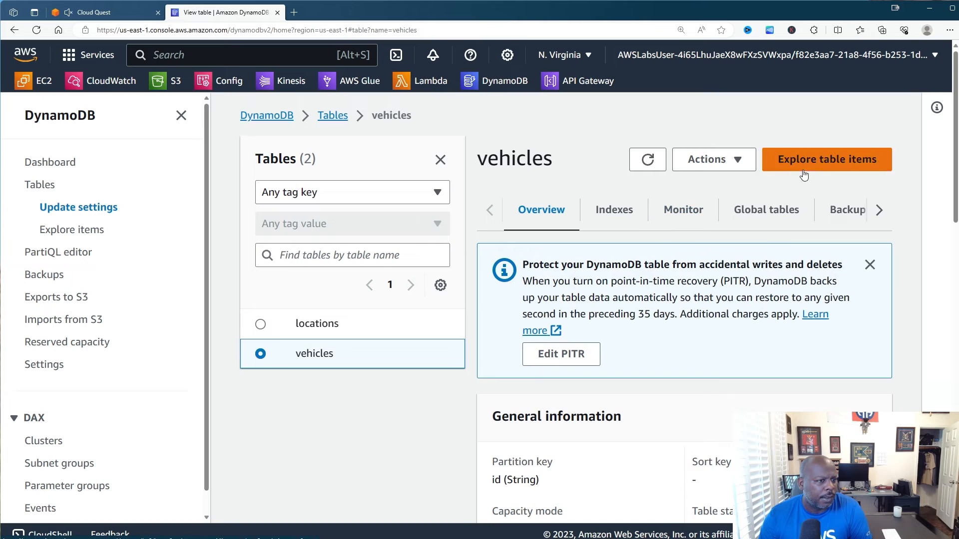
- Explore the vehicles table's items and refresh the returned list
left_click(824, 160)
scroll(636, 316, "down", 3)
scroll(636, 316, "down", 1)
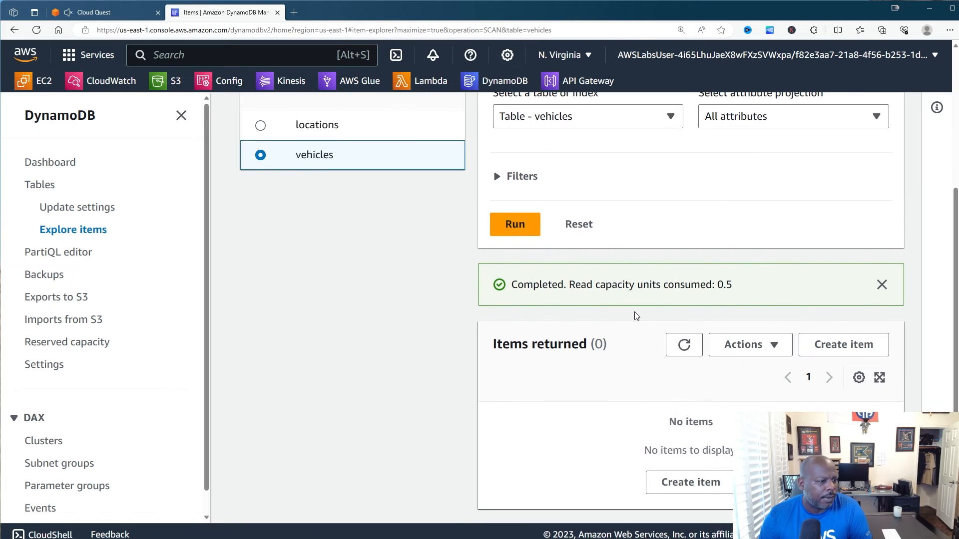
left_click(684, 345)
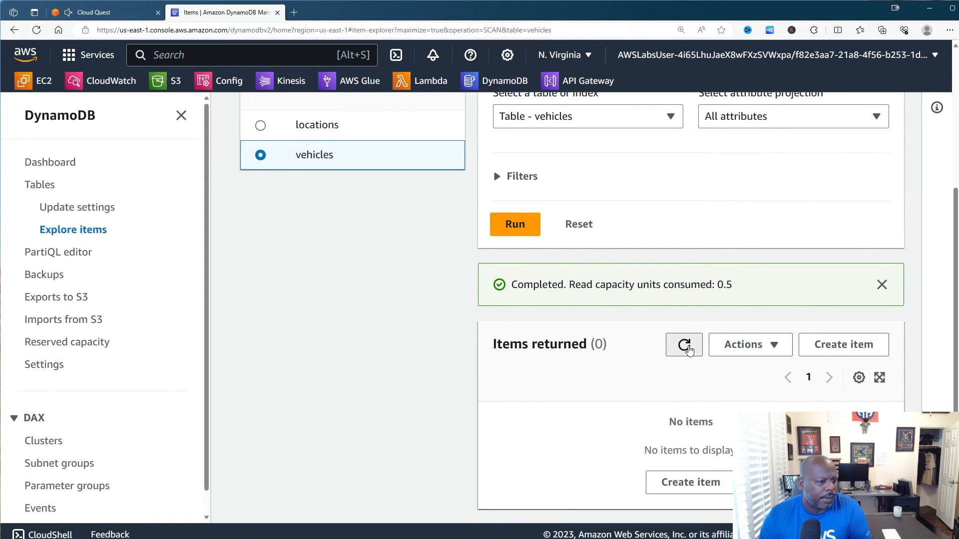
scroll(494, 335, "up", 3)
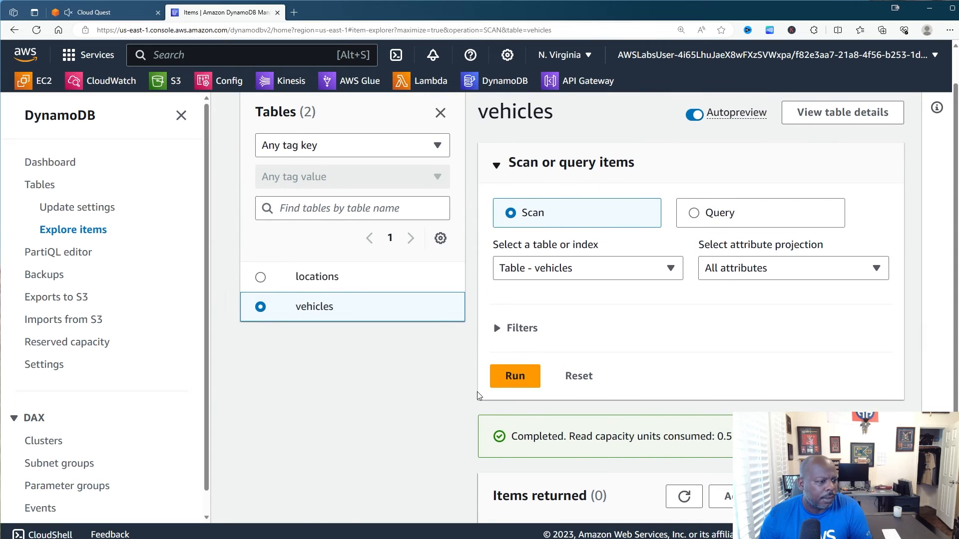
scroll(599, 443, "up", 1)
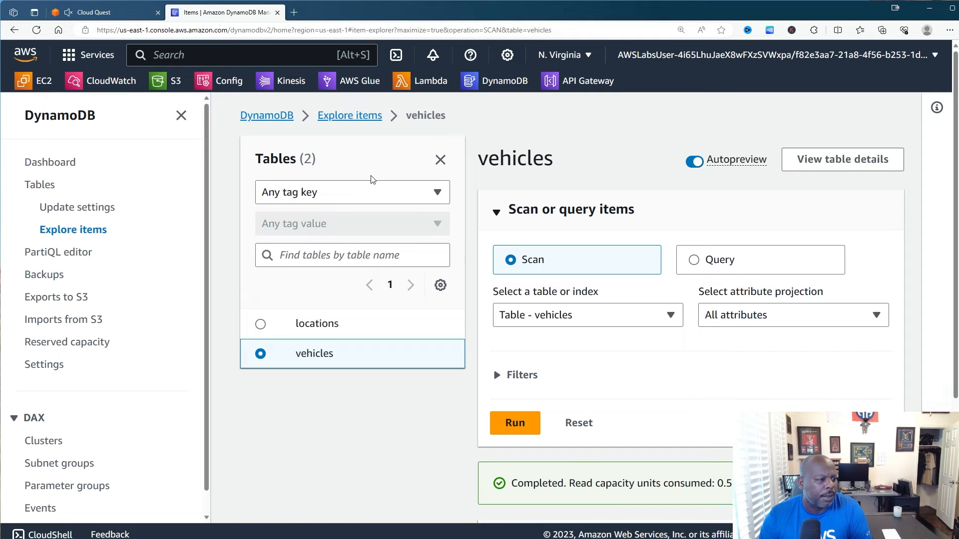
- Switch item exploration from Scan to Query and try a first partition-key query
left_click(723, 260)
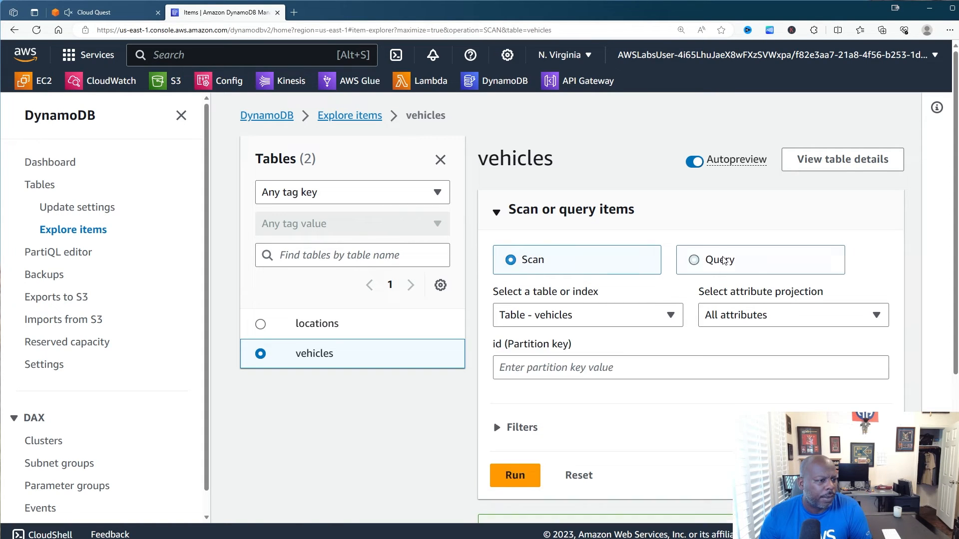
scroll(597, 332, "down", 5)
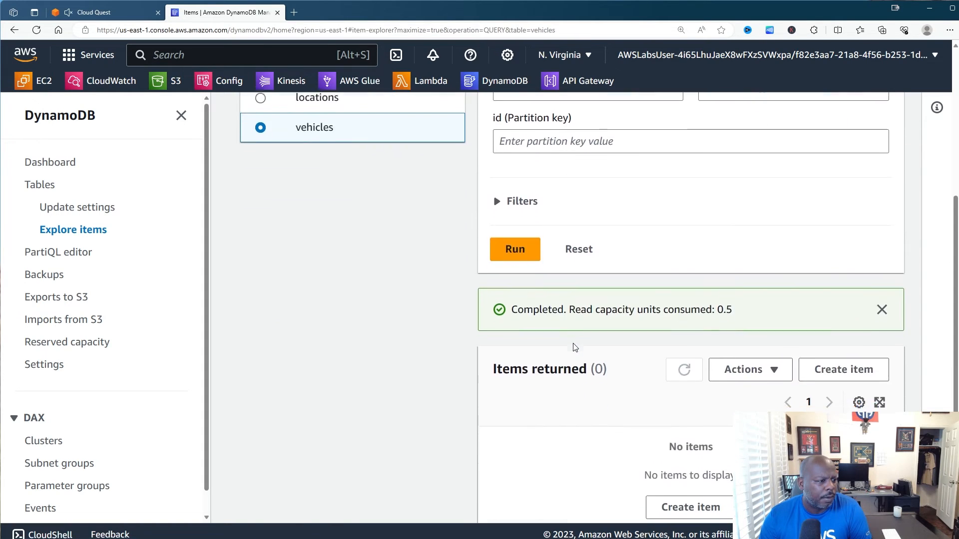
left_click(512, 250)
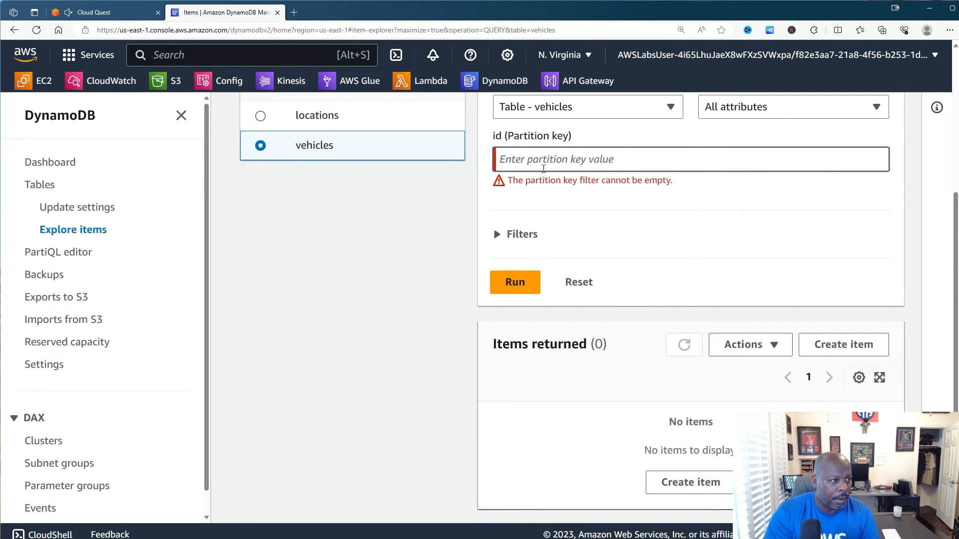
left_click(543, 169)
type("id")
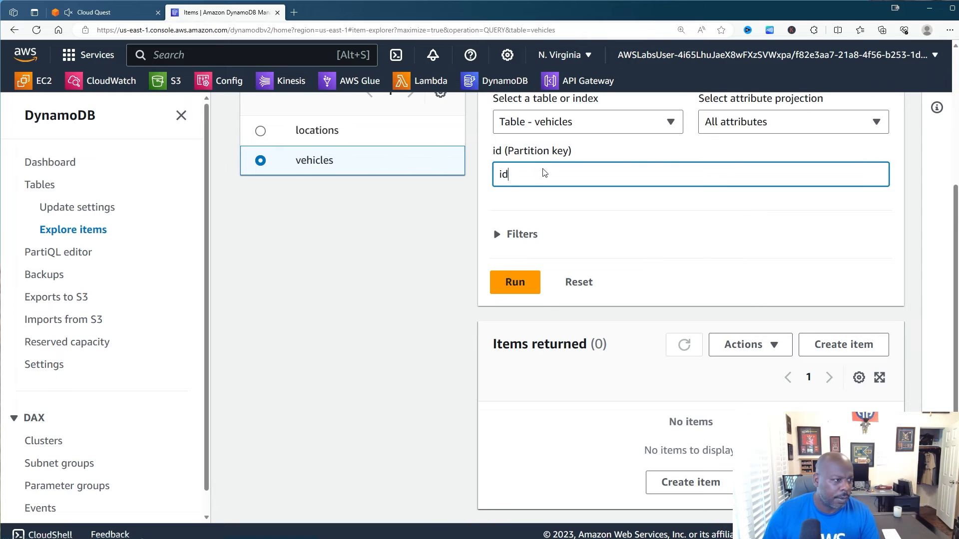
left_click(530, 290)
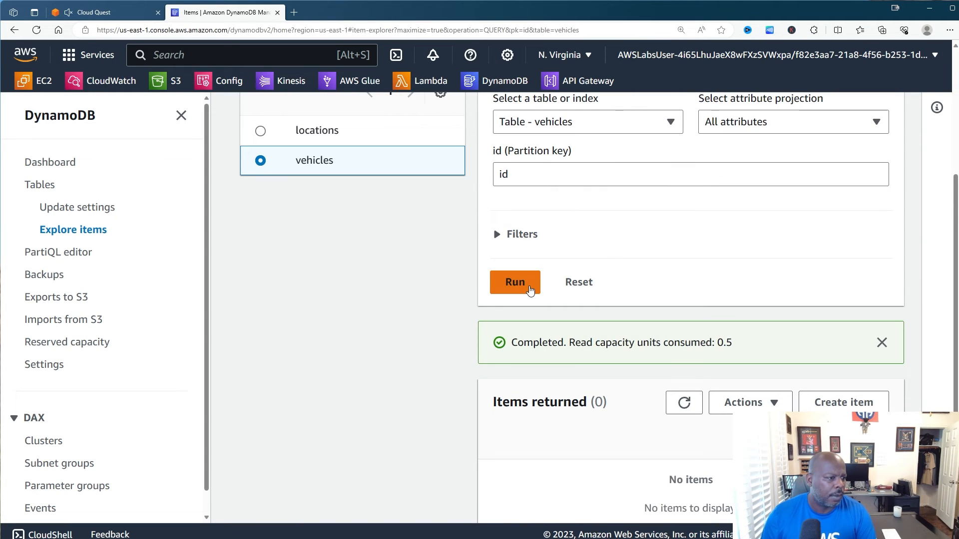
left_click(526, 180)
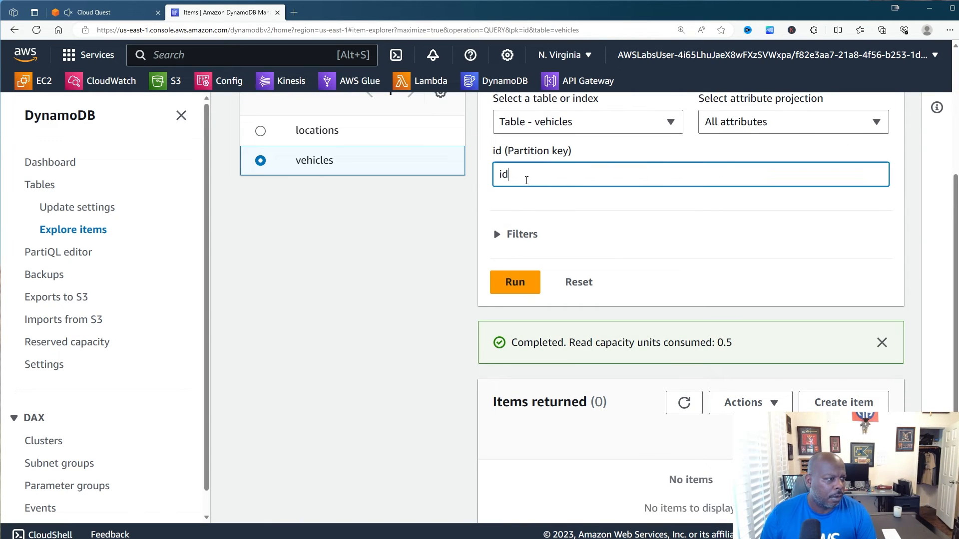
scroll(526, 180, "down", 1)
scroll(522, 224, "up", 4)
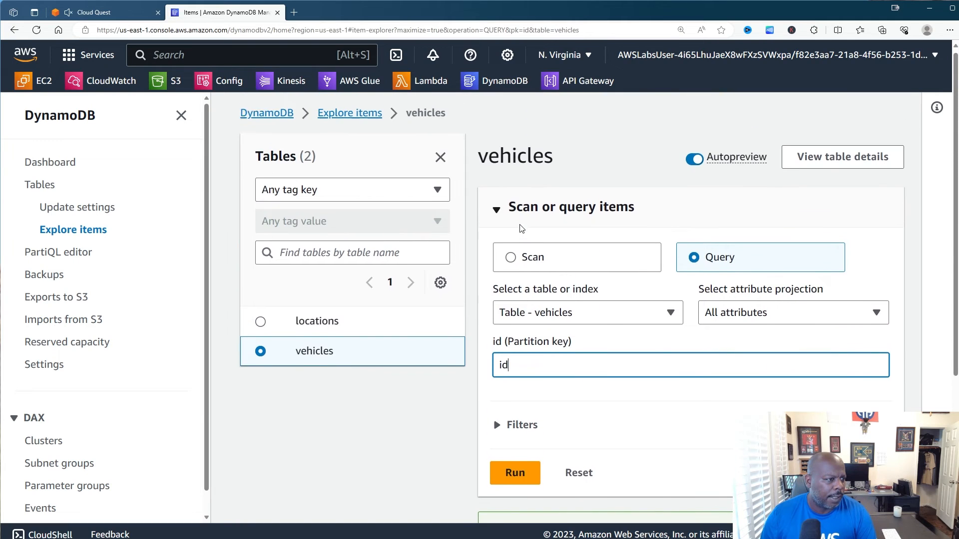
scroll(485, 286, "down", 2)
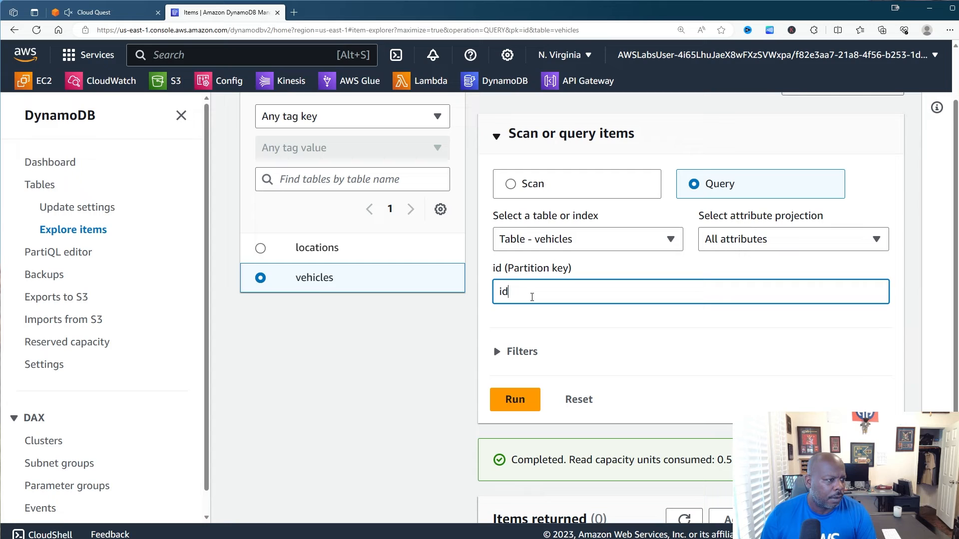
- Query the vehicles table for id 1, which returns zero items
left_click(119, 12)
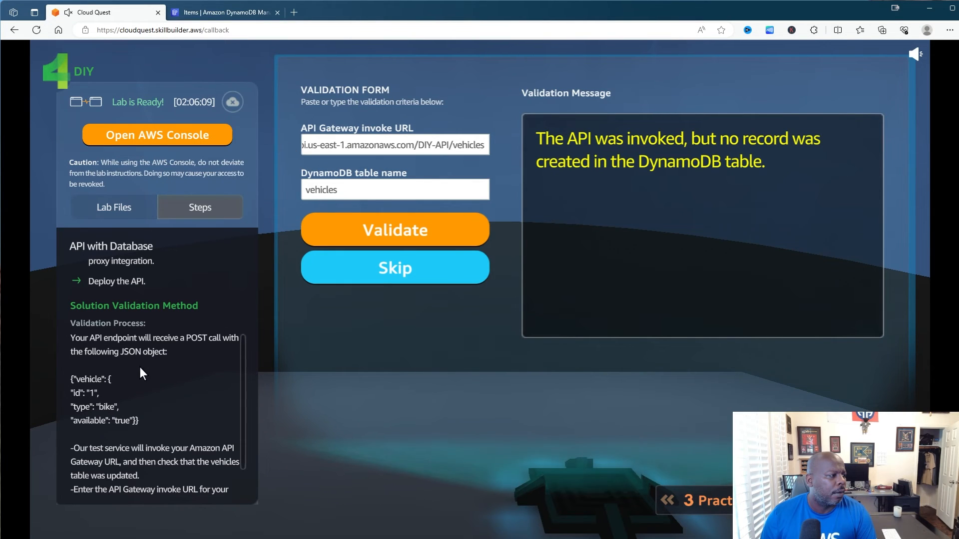
left_click(223, 12)
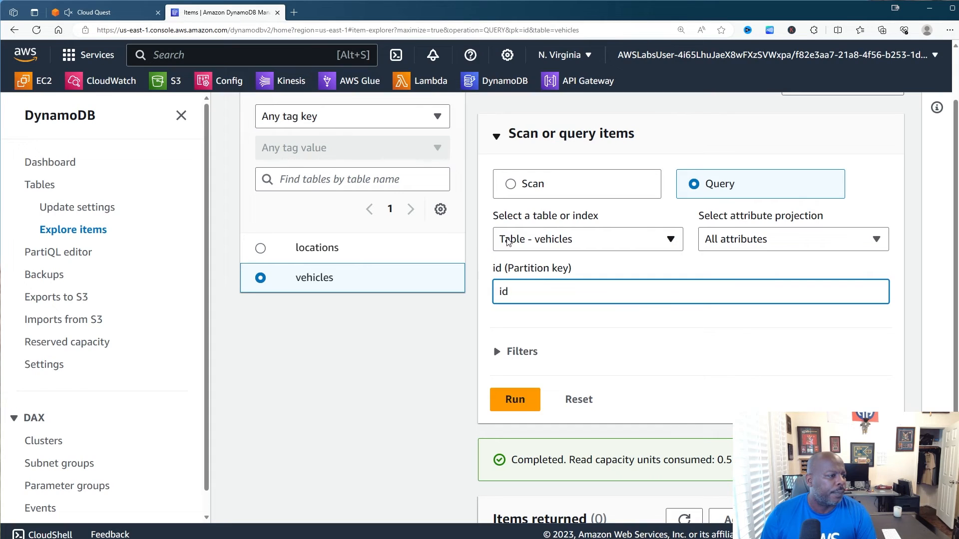
key("BackSpace")
key("BackSpace")
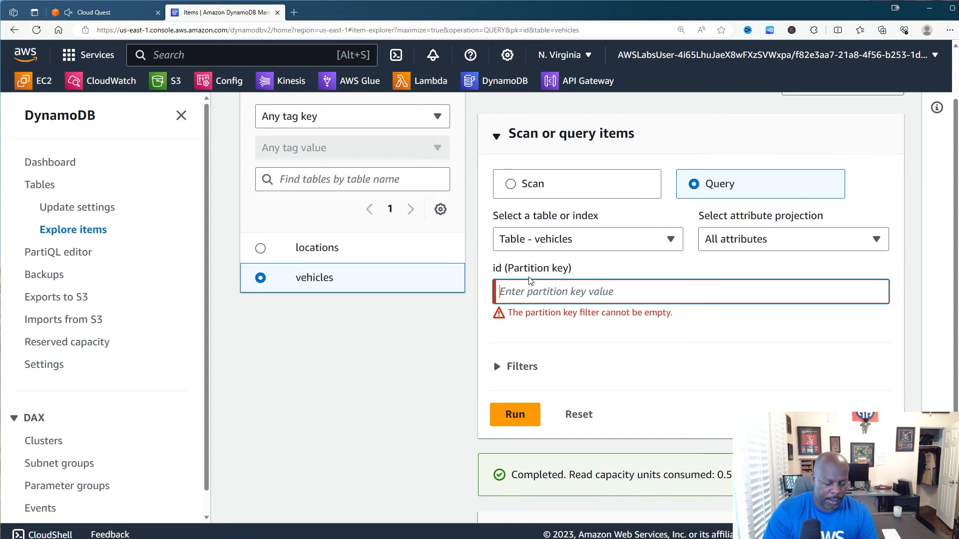
type("1")
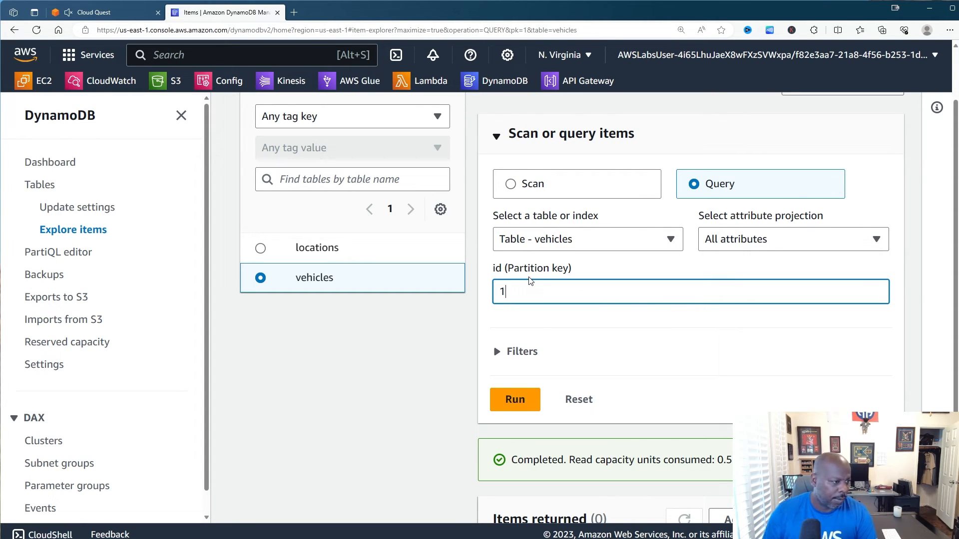
left_click(514, 399)
- Choose Create item from the vehicles item actions
scroll(715, 375, "down", 3)
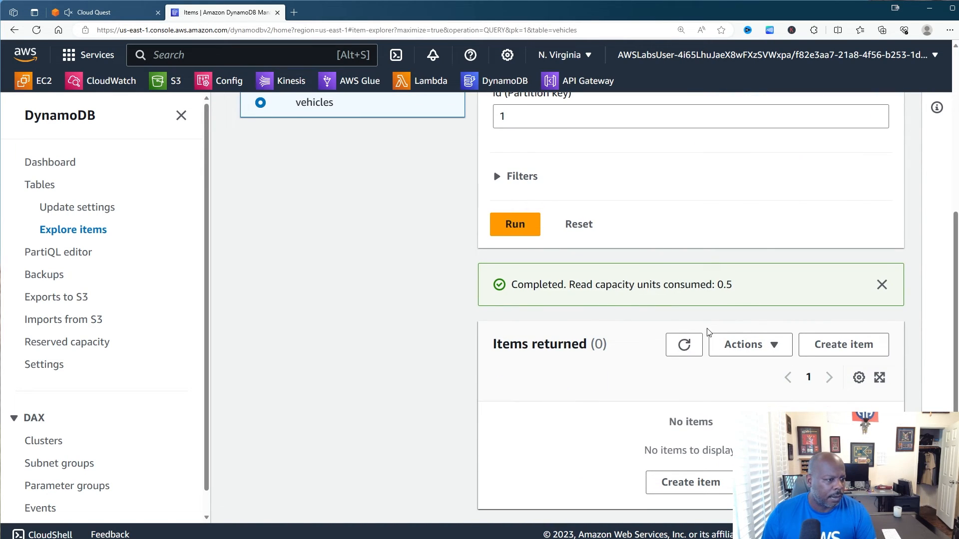
left_click(740, 347)
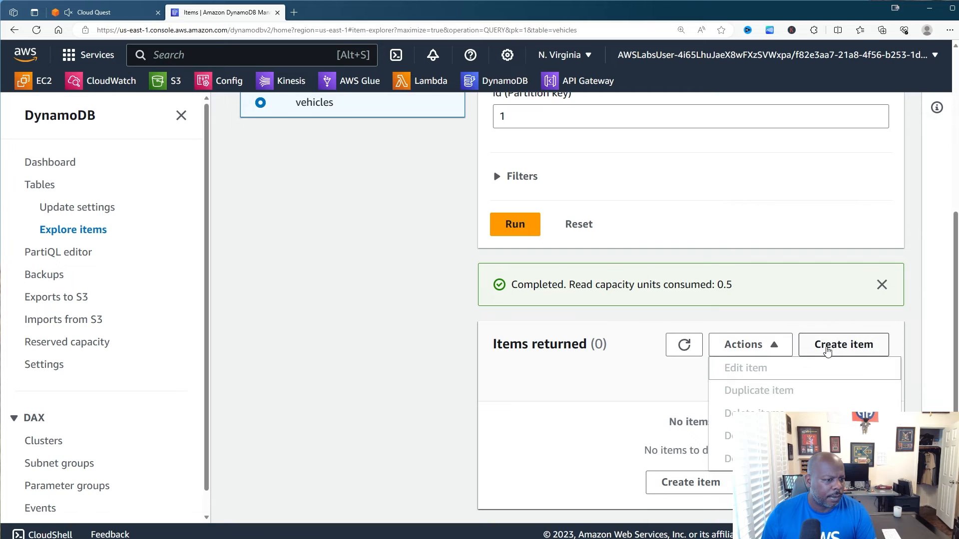
left_click(827, 349)
- Create a new item in vehicles with the value 'bike'
left_click(409, 312)
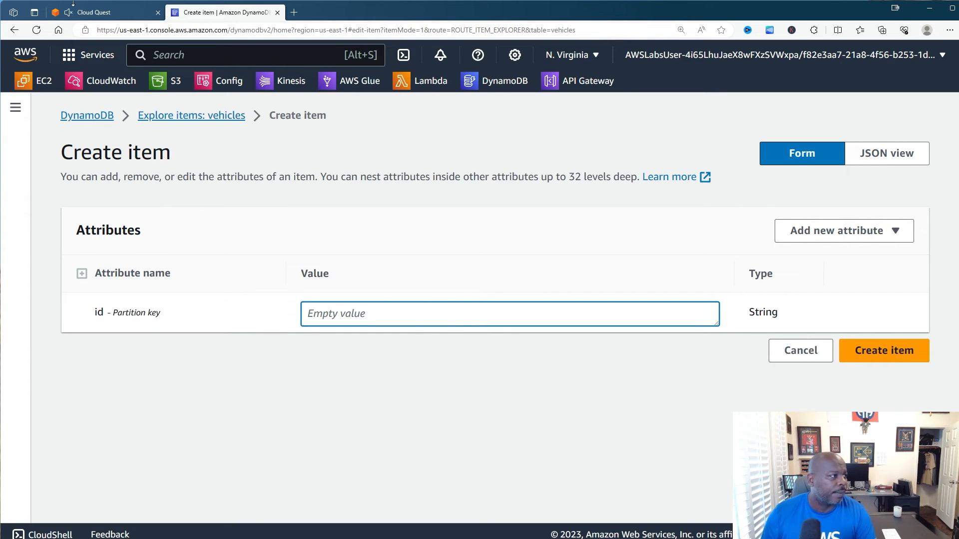
left_click(102, 14)
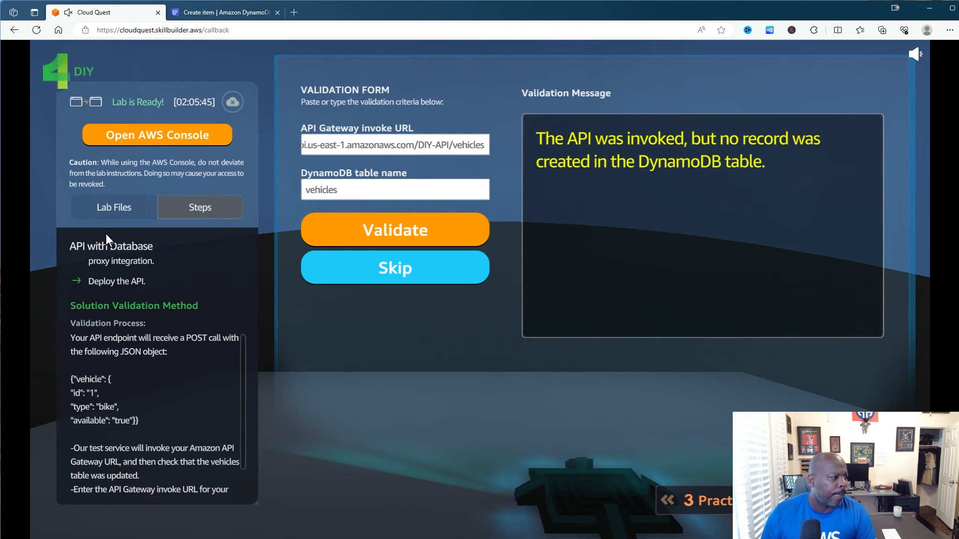
left_click(220, 12)
type("b")
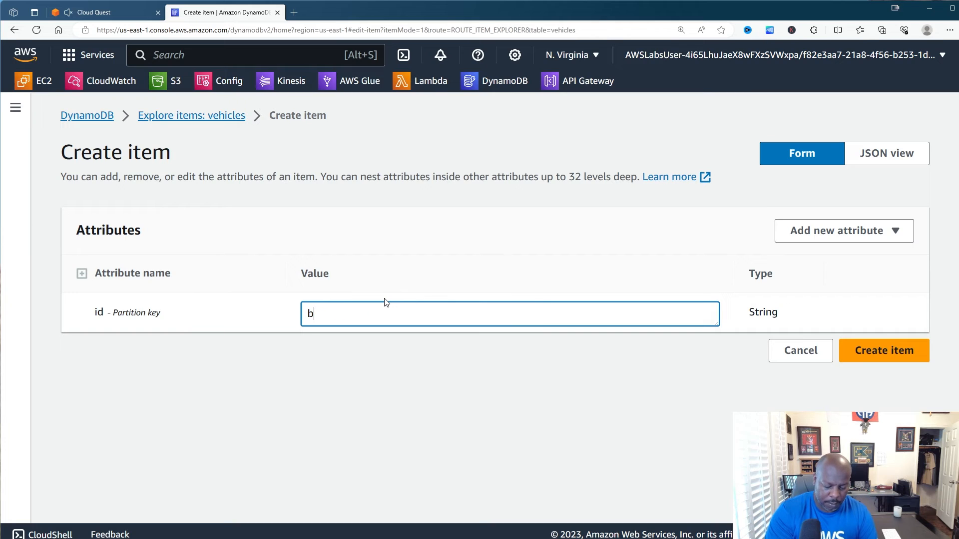
type("ike")
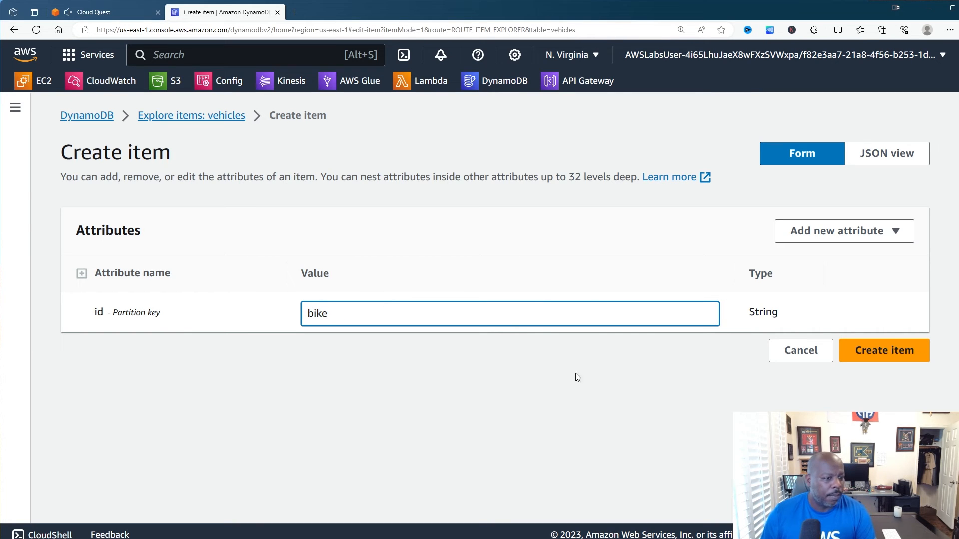
left_click(873, 356)
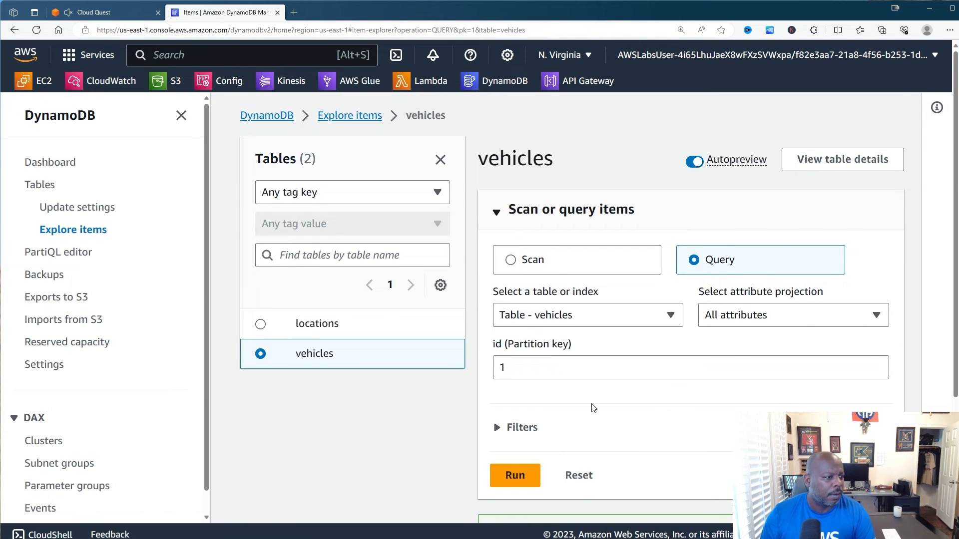
scroll(593, 407, "down", 5)
scroll(593, 406, "up", 2)
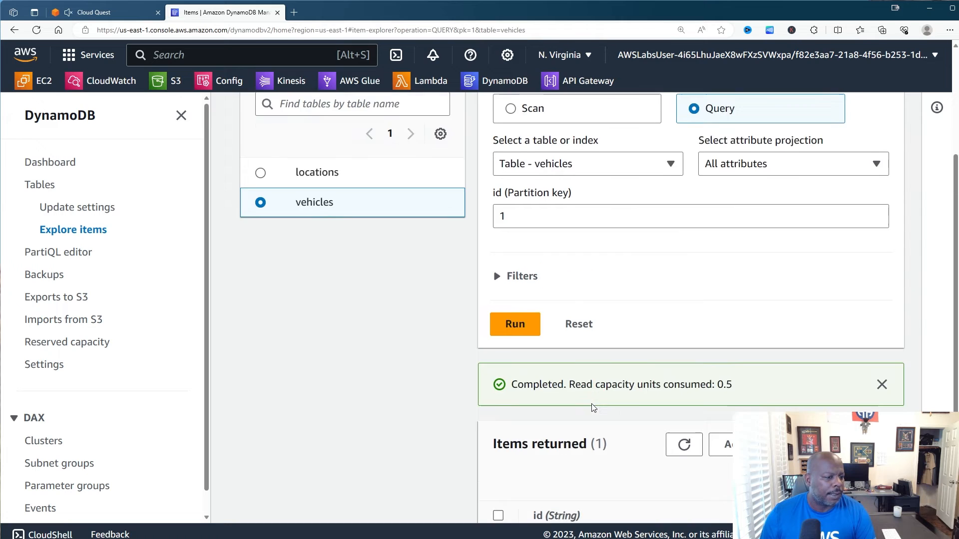
scroll(550, 429, "down", 2)
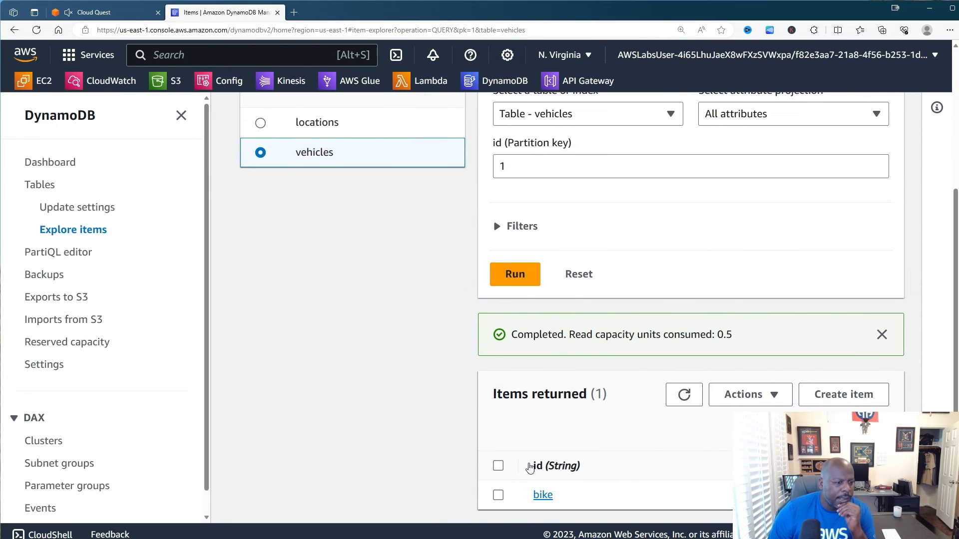
- Select the bike item and delete it so the id 1 query returns nothing
left_click(499, 495)
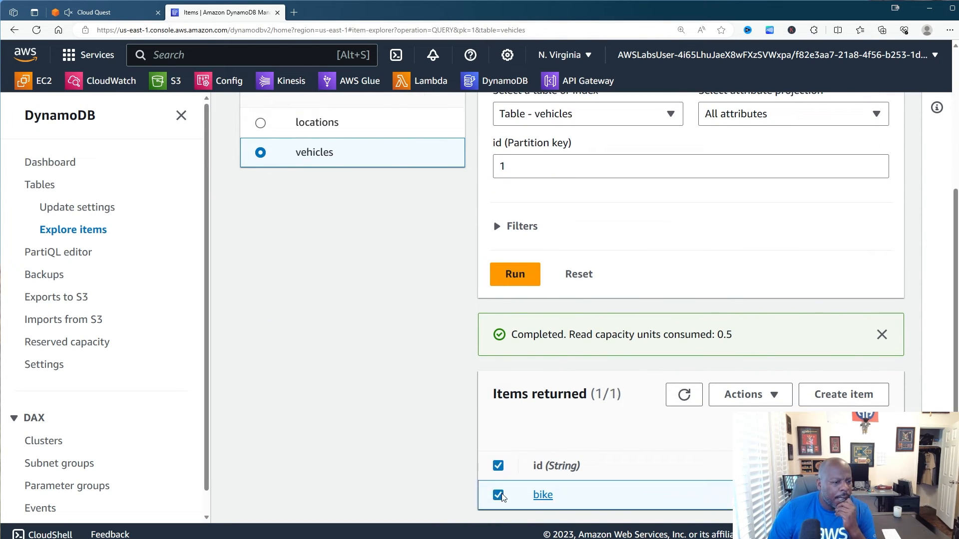
left_click(772, 400)
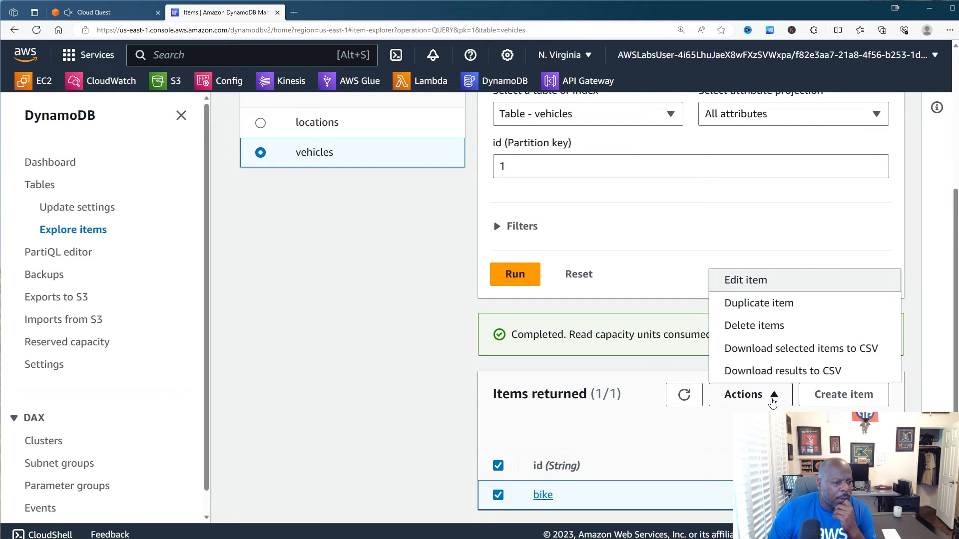
left_click(754, 325)
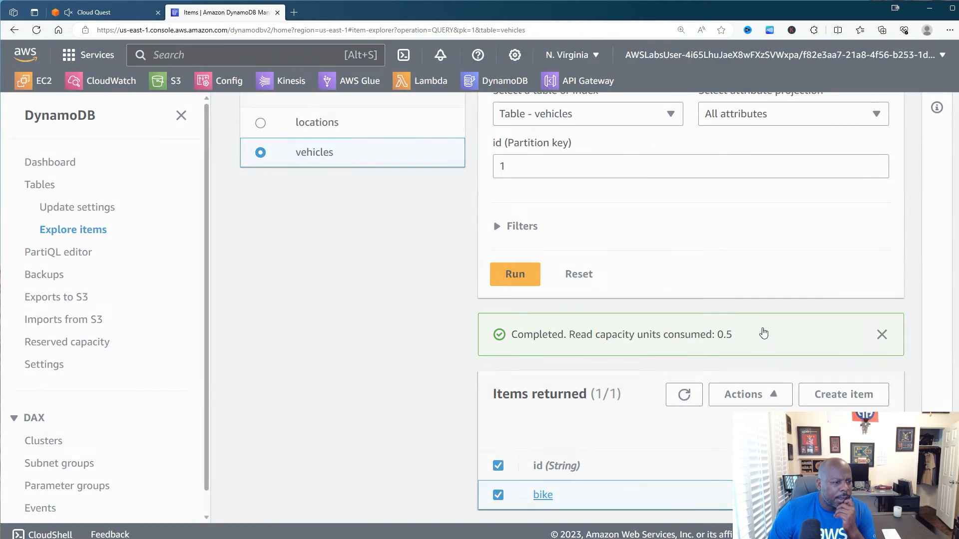
left_click(675, 358)
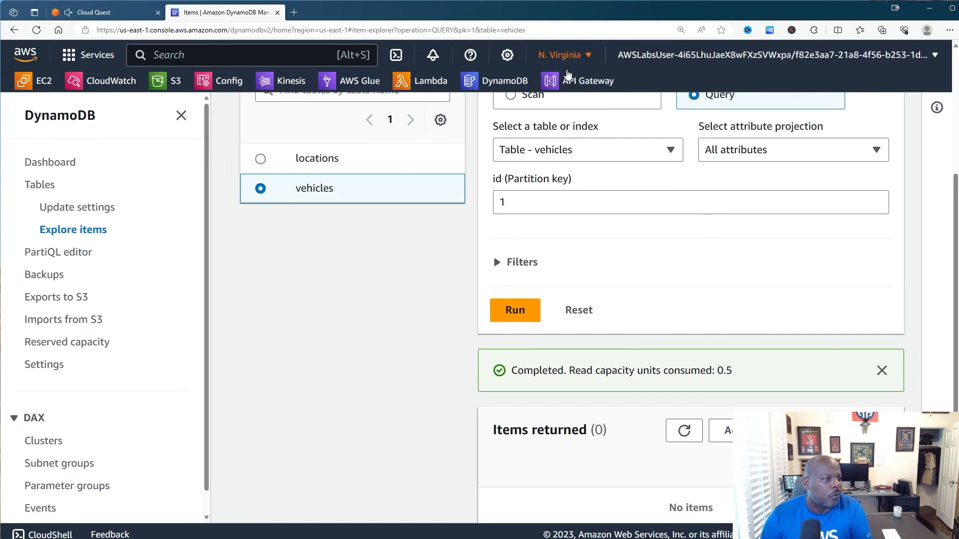
- Open the POST method on /vehicles in DIY-API's resources
left_click(568, 81)
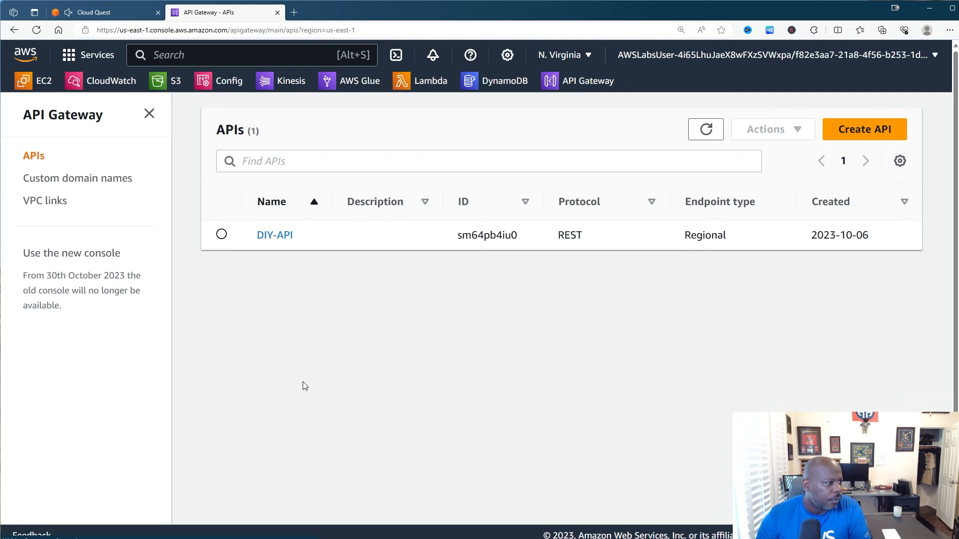
left_click(283, 242)
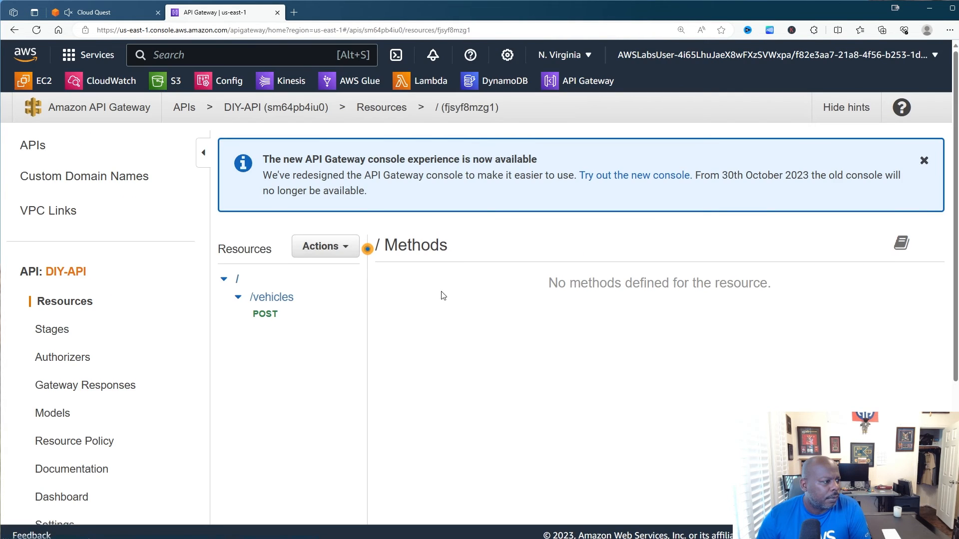
left_click(272, 315)
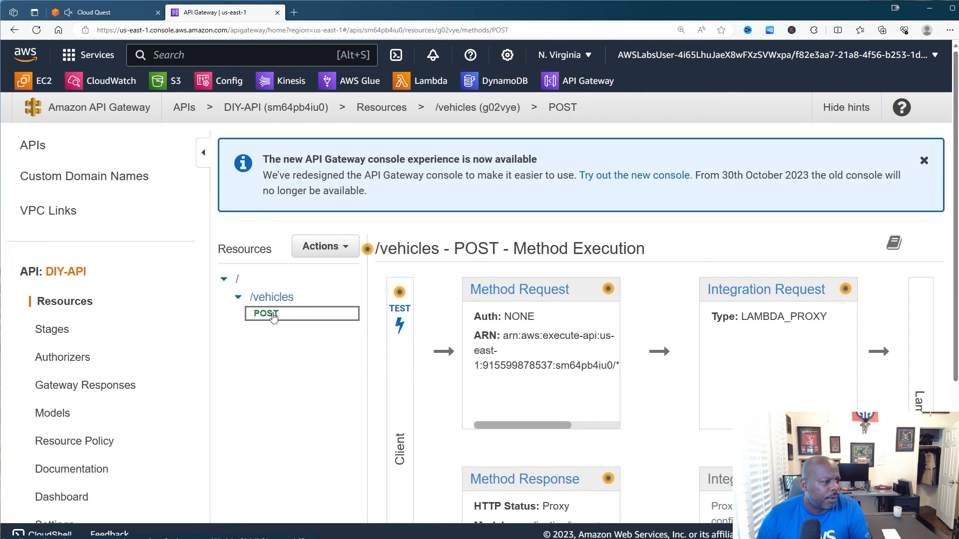
- Test POST /vehicles with an empty request body, getting status 502 Internal server error
left_click(398, 325)
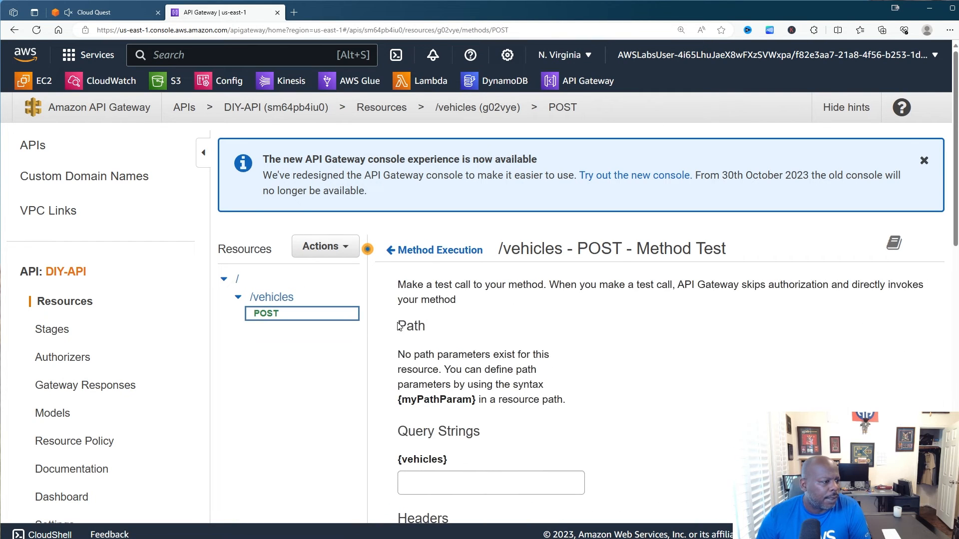
scroll(593, 327, "down", 10)
scroll(612, 335, "up", 1)
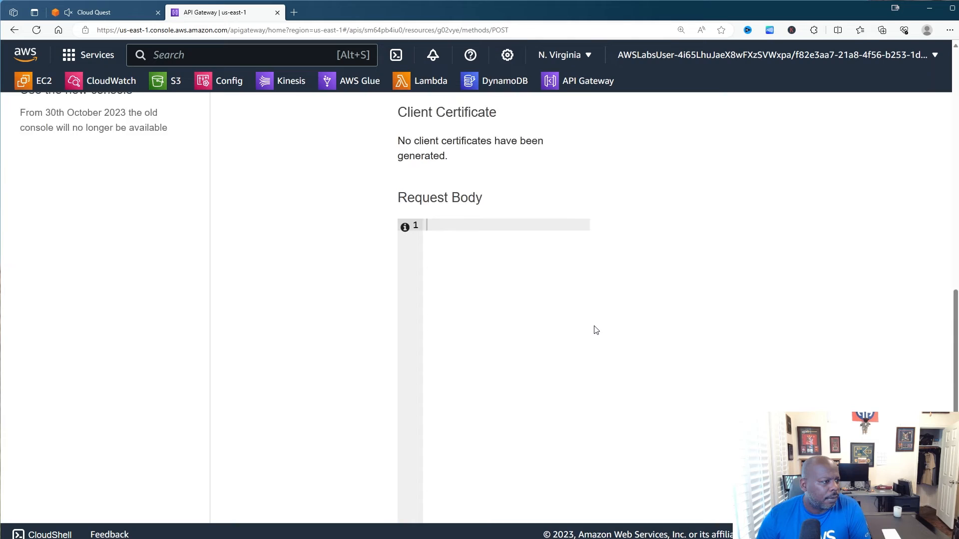
scroll(594, 360, "down", 5)
left_click(566, 498)
scroll(609, 500, "down", 5)
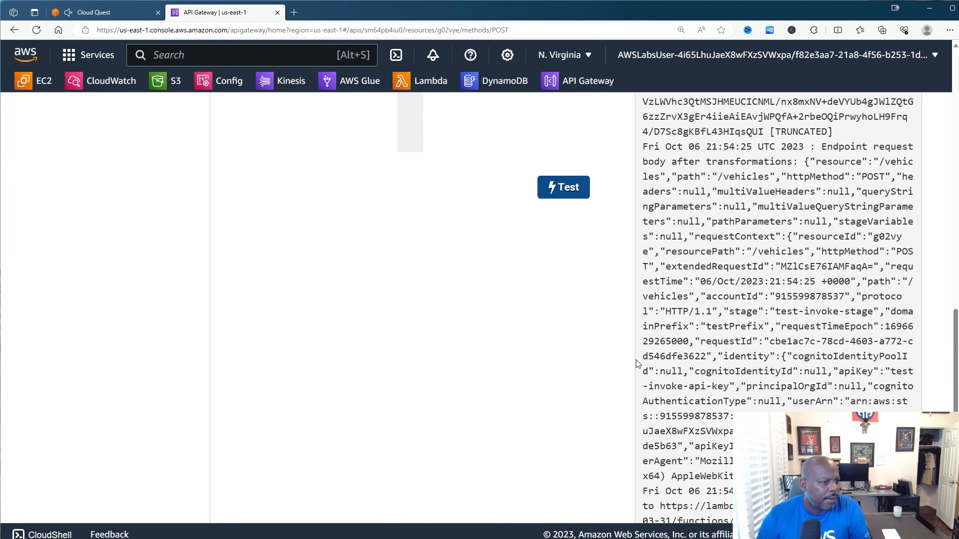
scroll(637, 364, "up", 10)
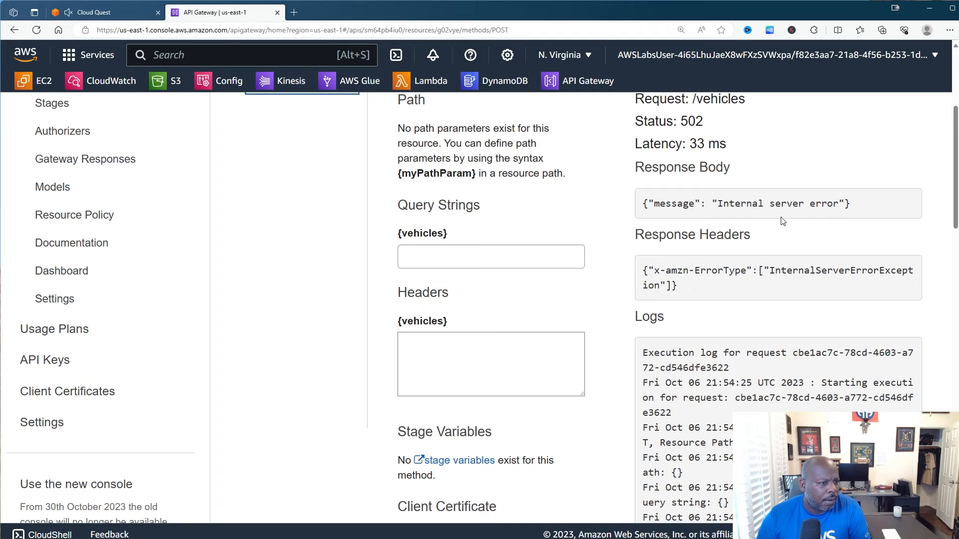
scroll(782, 221, "up", 2)
scroll(568, 311, "down", 12)
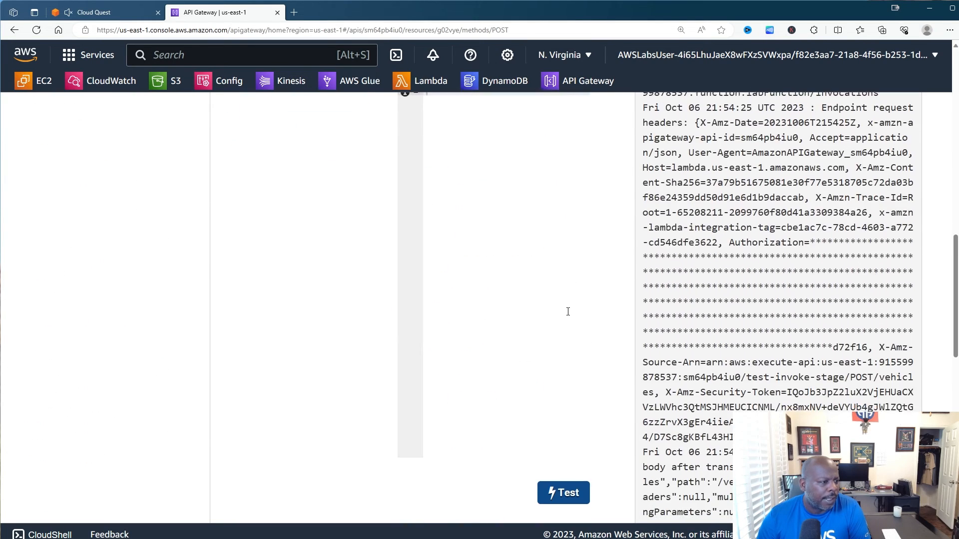
scroll(567, 312, "up", 8)
- Select the {"vehicle": …} sample JSON in Cloud Quest's Solution Validation Method text
left_click(103, 11)
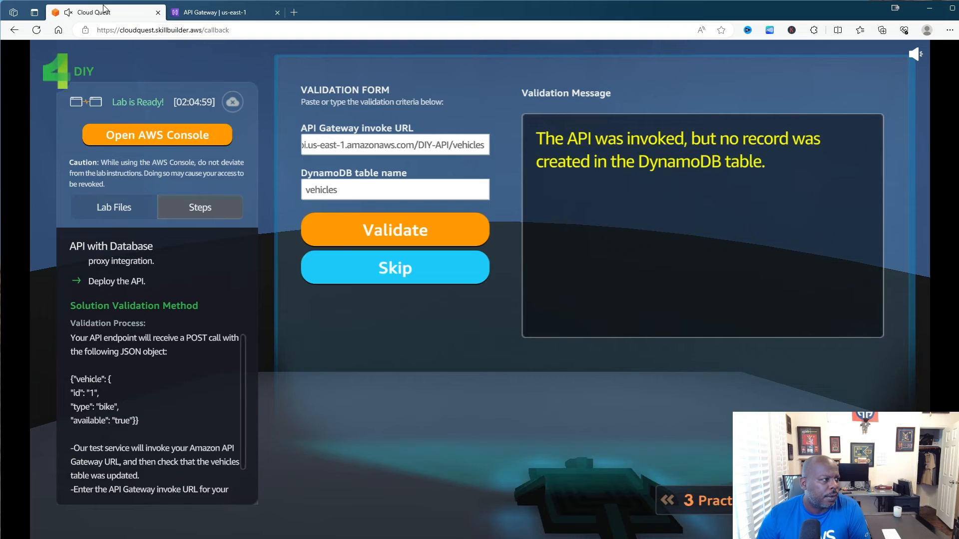
double_click(140, 422)
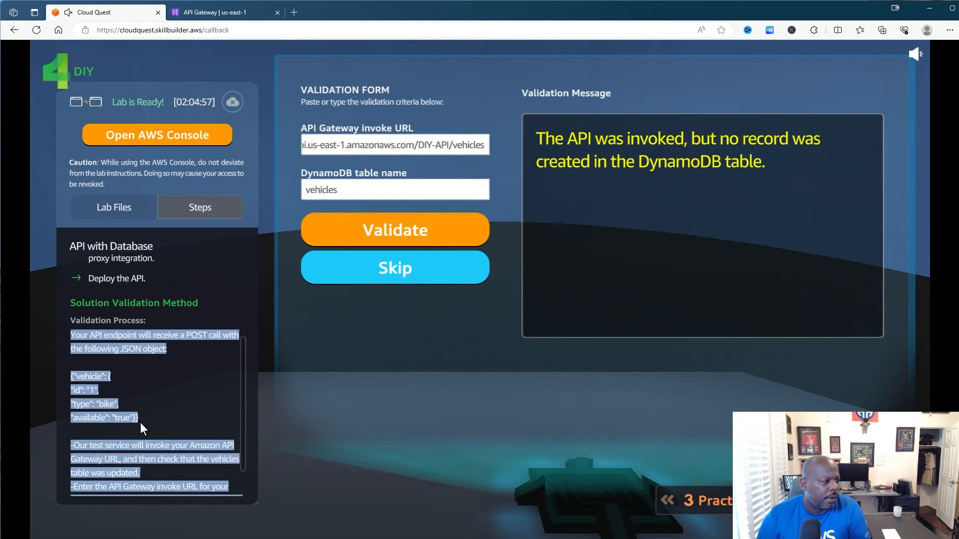
left_click_drag(140, 422, 74, 378)
left_click(149, 423)
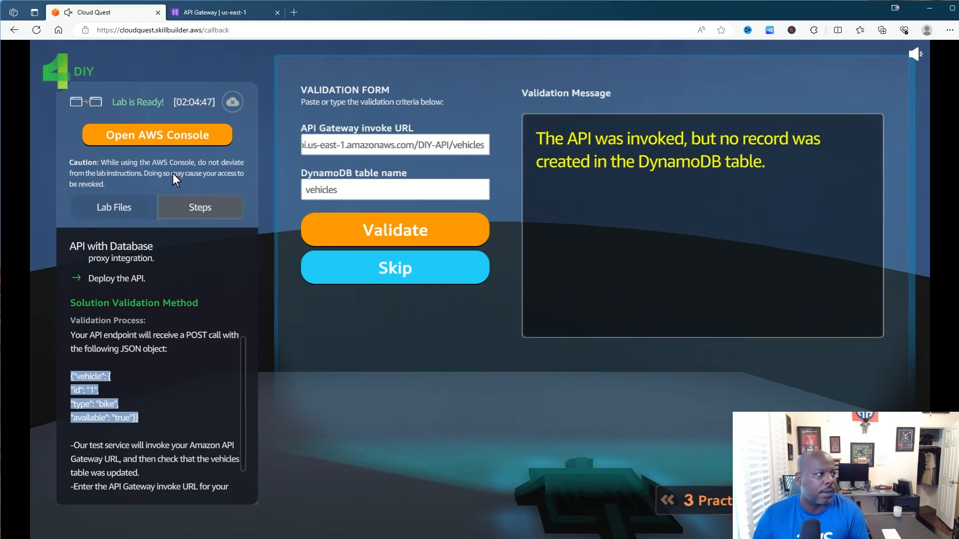
left_click(240, 13)
- Paste the vehicle JSON as the request body and retest POST /vehicles, getting status 200 with null body
scroll(530, 182, "down", 2)
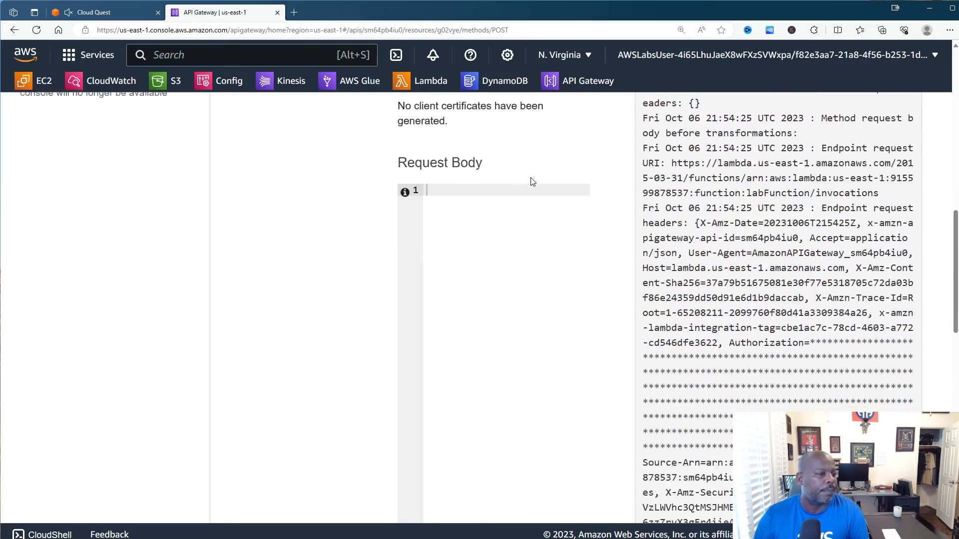
scroll(566, 248, "up", 13)
scroll(449, 338, "down", 12)
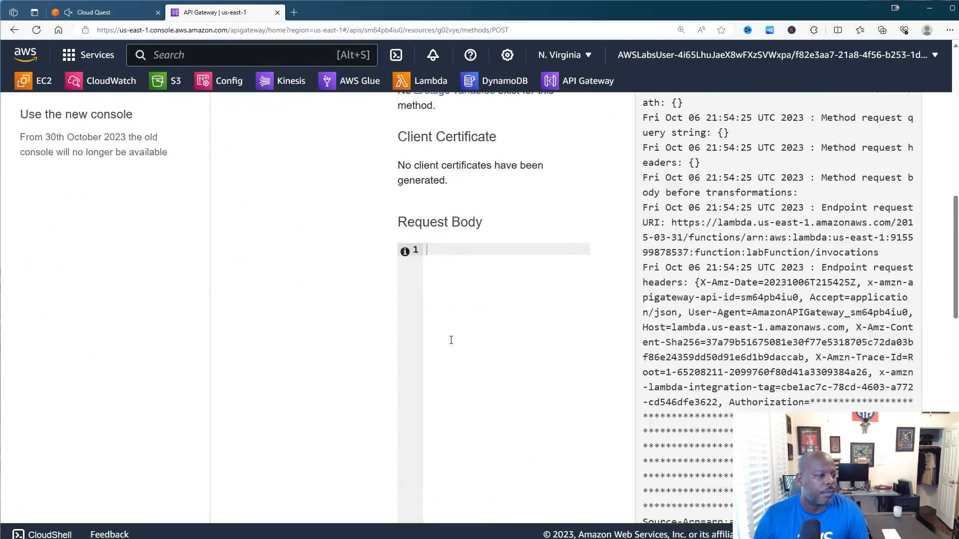
scroll(466, 205, "up", 4)
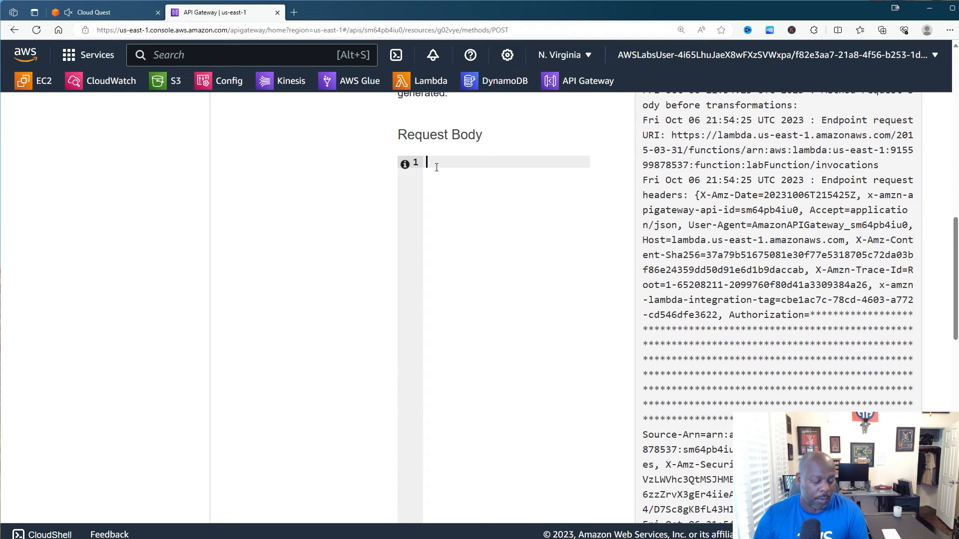
type("{\"vehicle\": { \"id\": \"1\", \"type\": \"bike\", \"available\": \"true\"}}")
scroll(523, 343, "down", 3)
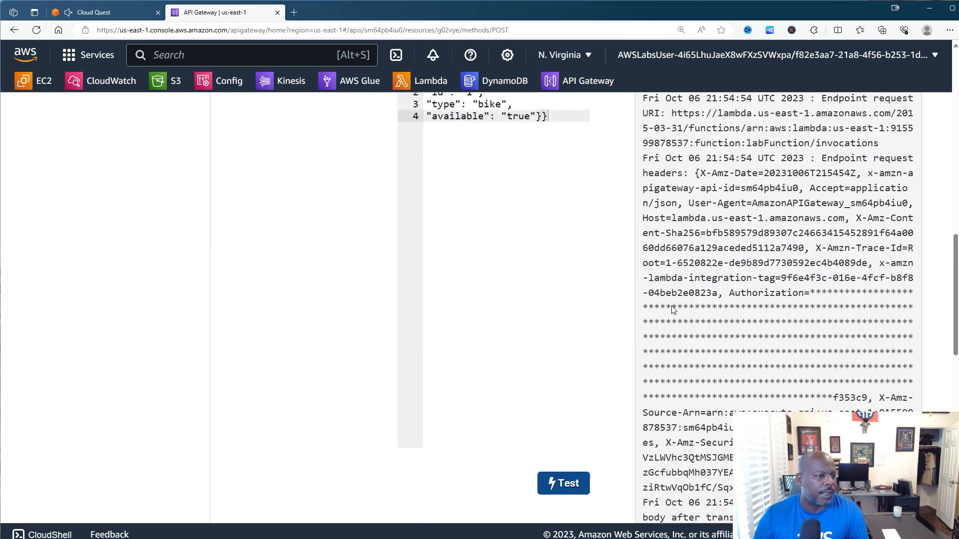
scroll(686, 318, "up", 10)
scroll(686, 318, "up", 2)
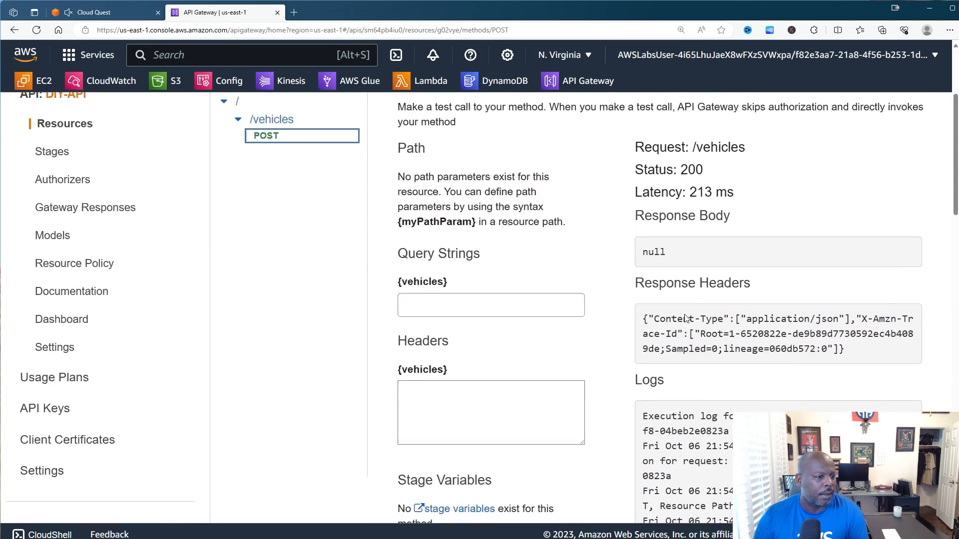
scroll(686, 318, "down", 2)
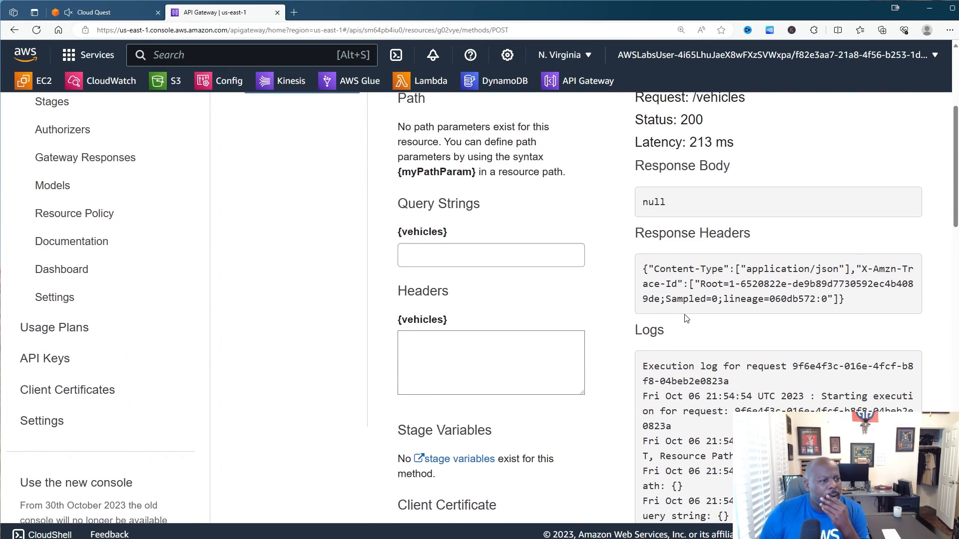
scroll(686, 318, "up", 2)
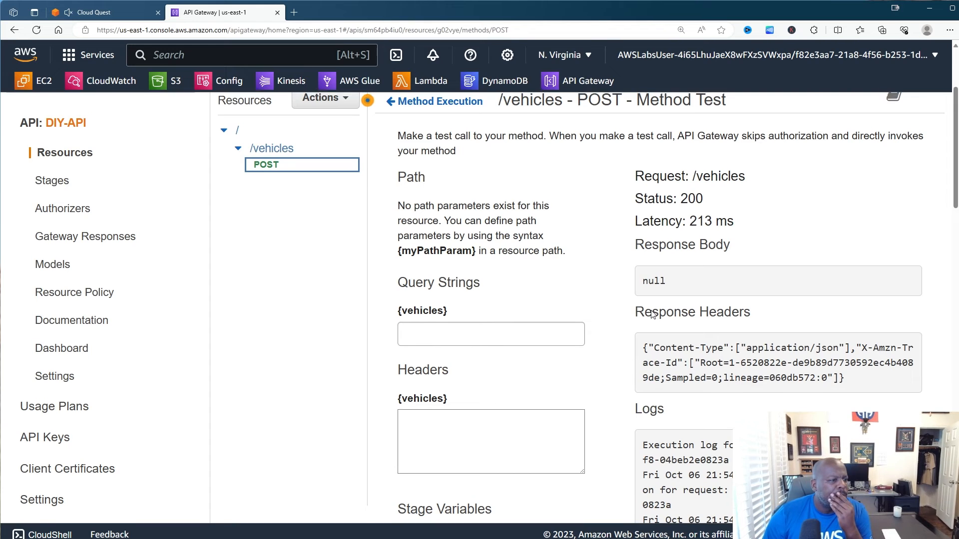
scroll(652, 311, "up", 2)
scroll(652, 315, "up", 2)
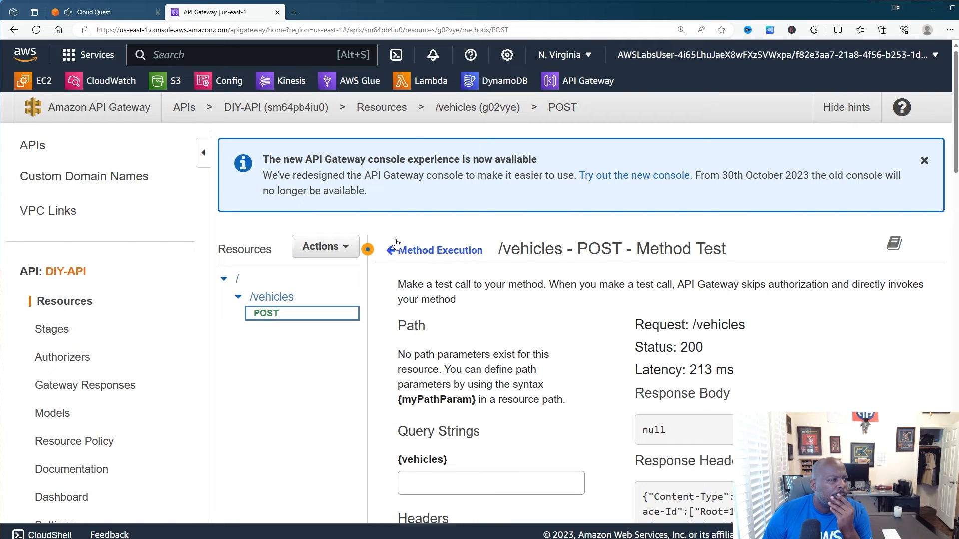
- Open labFunction in the Lambda console and run a test invocation
left_click(425, 82)
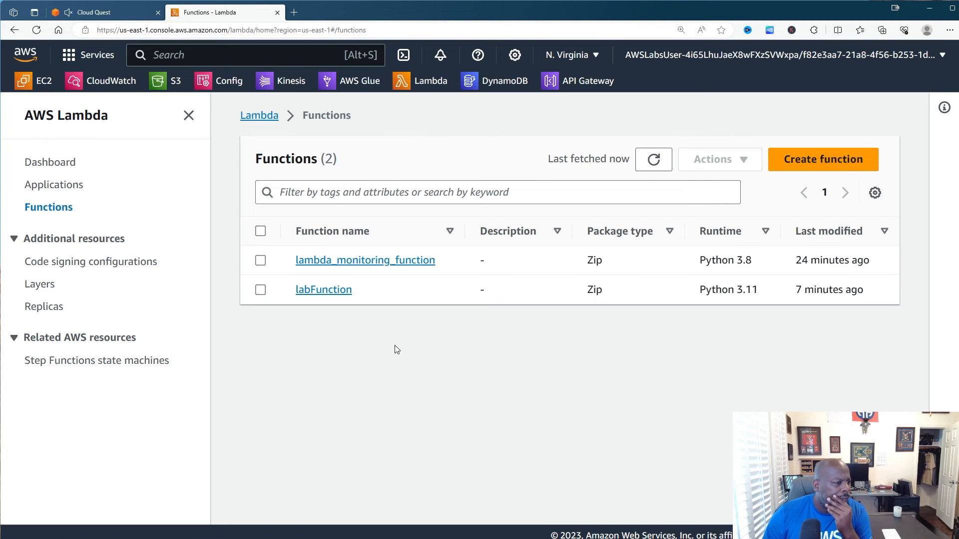
left_click(336, 295)
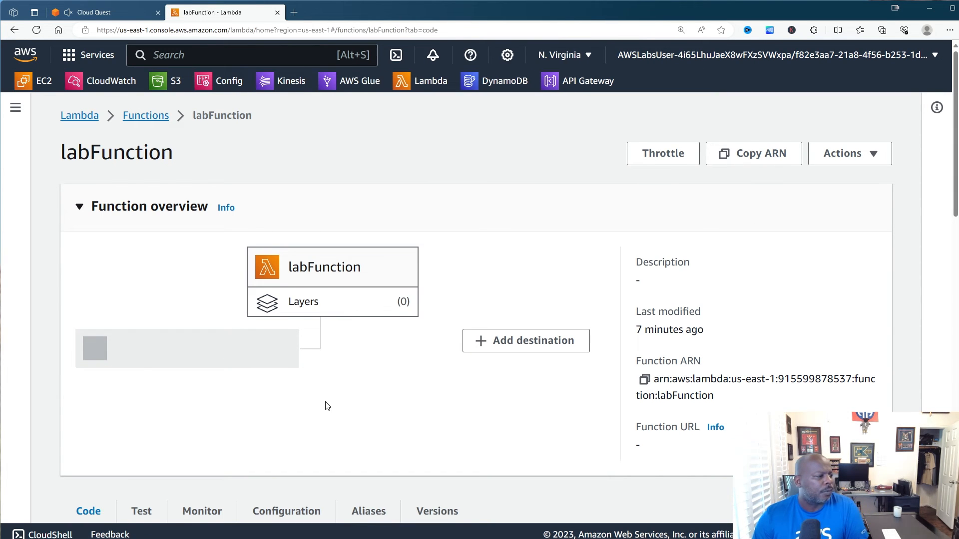
scroll(327, 399, "down", 6)
scroll(343, 382, "down", 1)
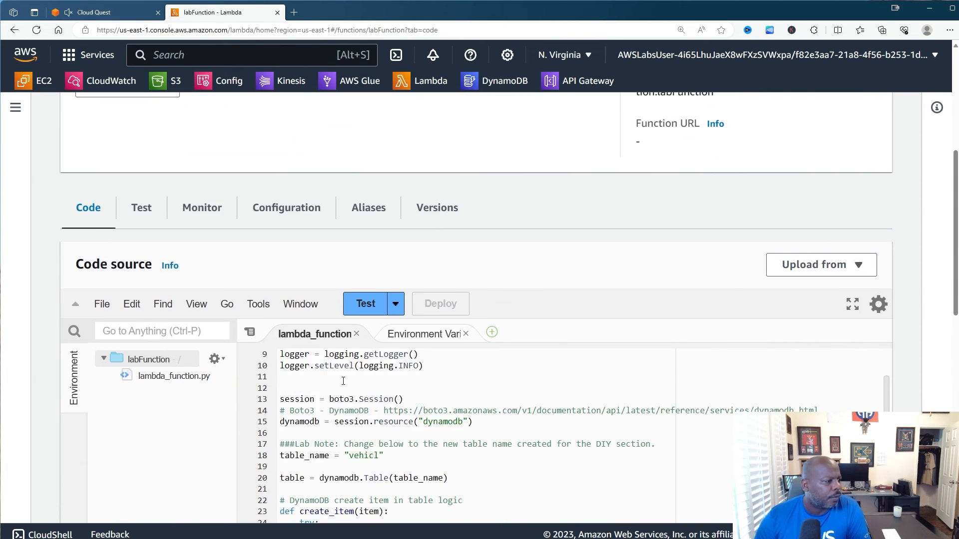
scroll(341, 386, "up", 2)
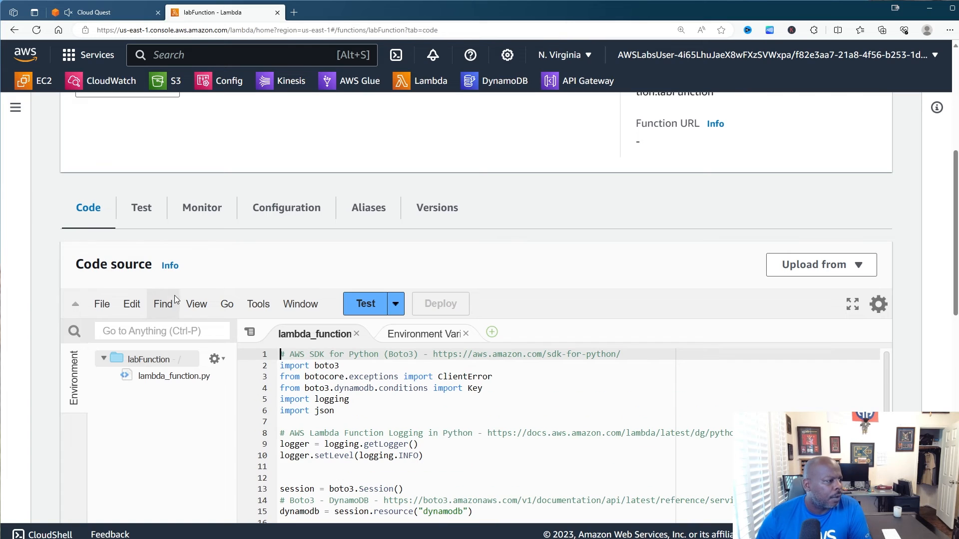
left_click(363, 304)
scroll(597, 291, "up", 2)
scroll(594, 288, "down", 4)
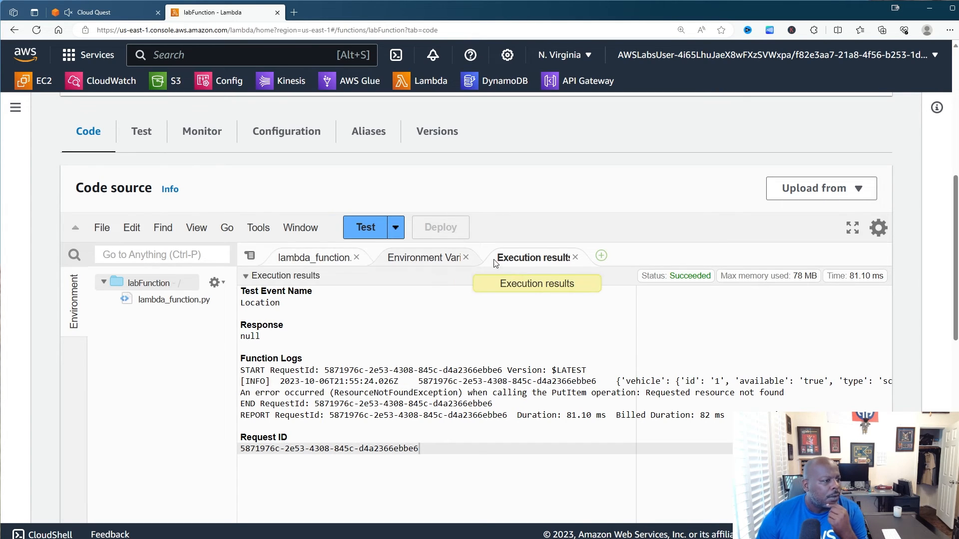
left_click(575, 257)
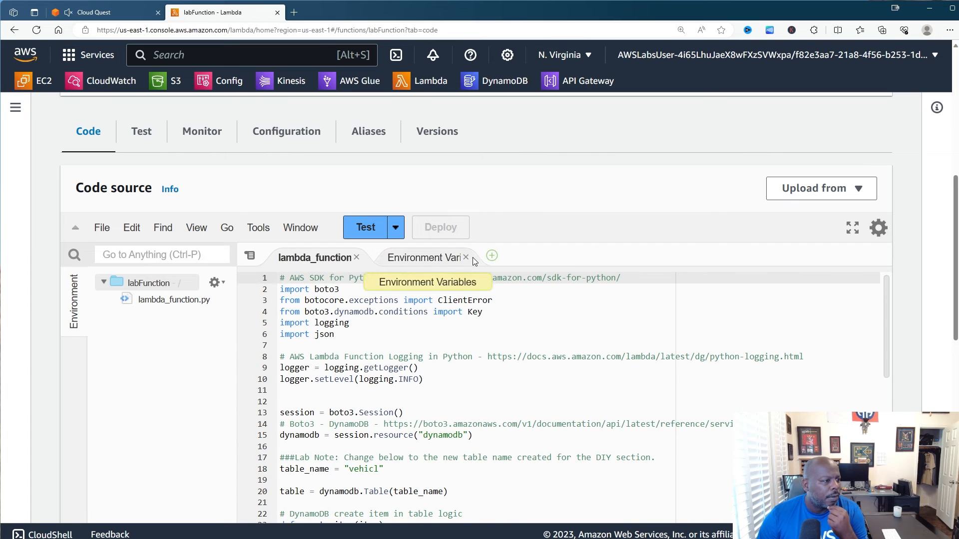
- Select the example scooter vehicle JSON (id 1) in lambda_handler's docstring, lines 104–110
scroll(374, 378, "down", 8)
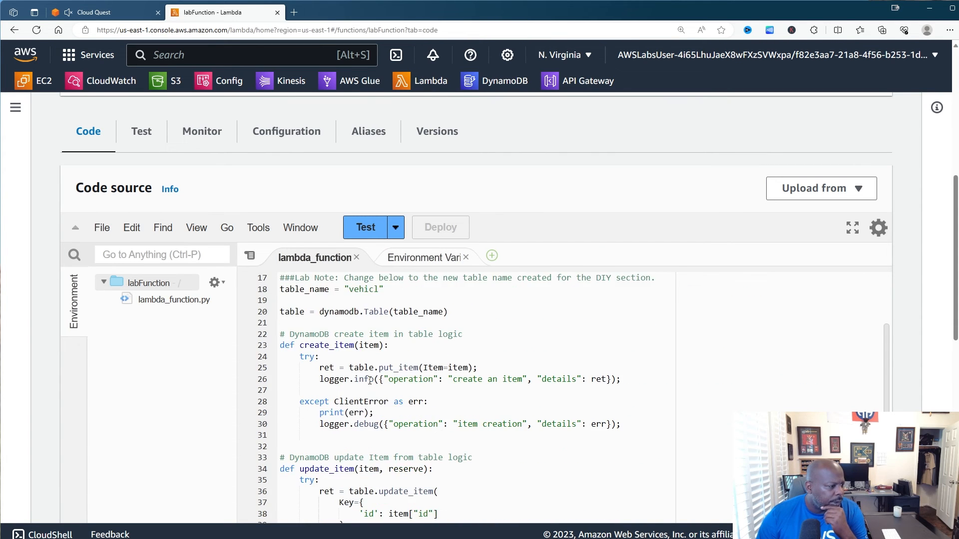
scroll(336, 390, "down", 10)
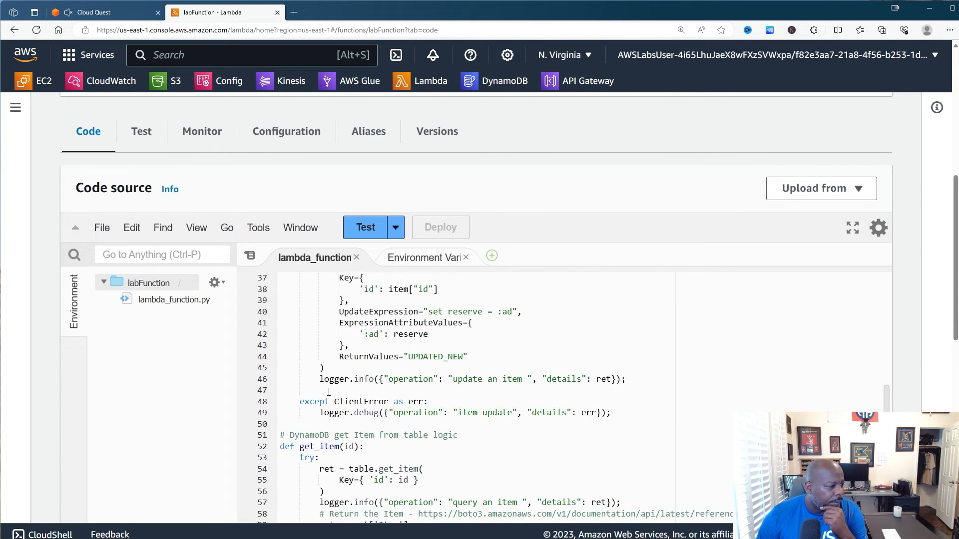
scroll(330, 391, "down", 9)
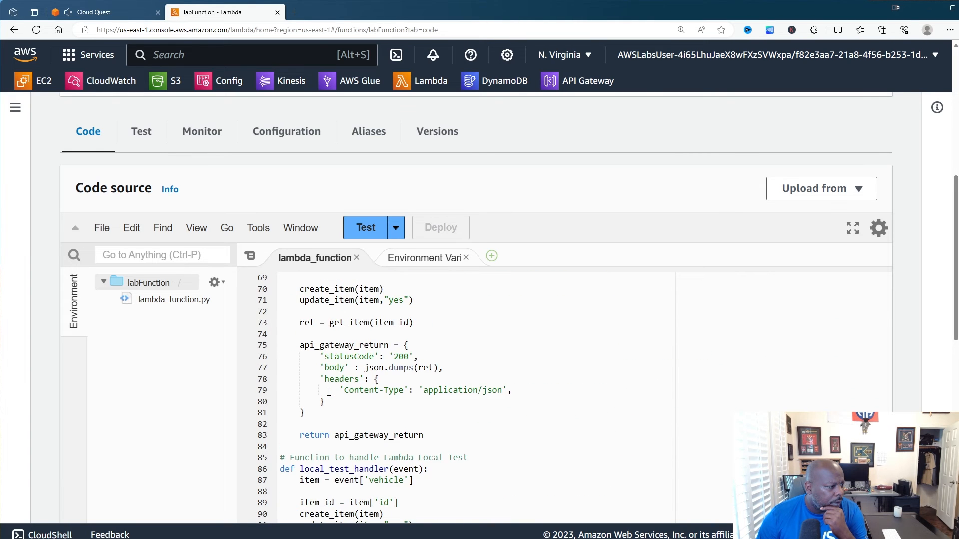
scroll(328, 392, "down", 3)
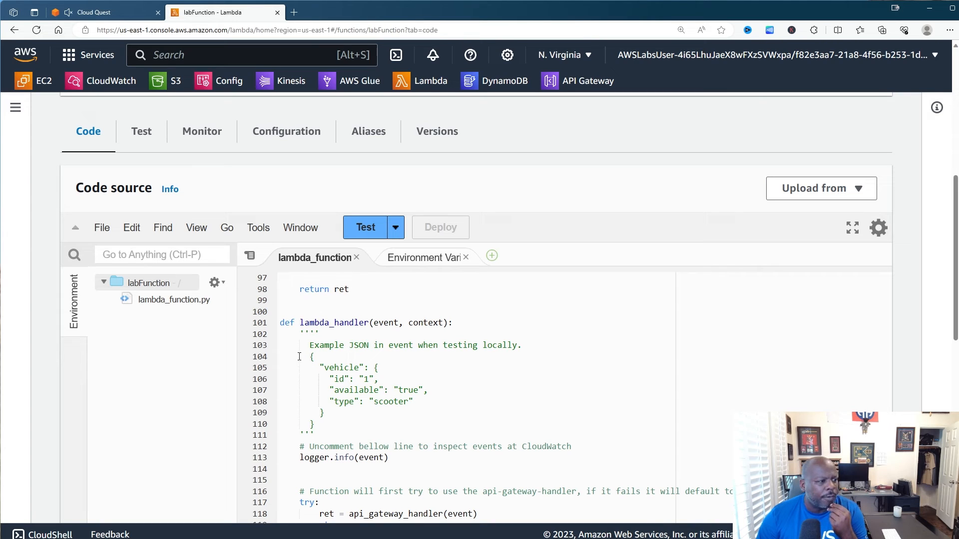
left_click_drag(299, 357, 311, 424)
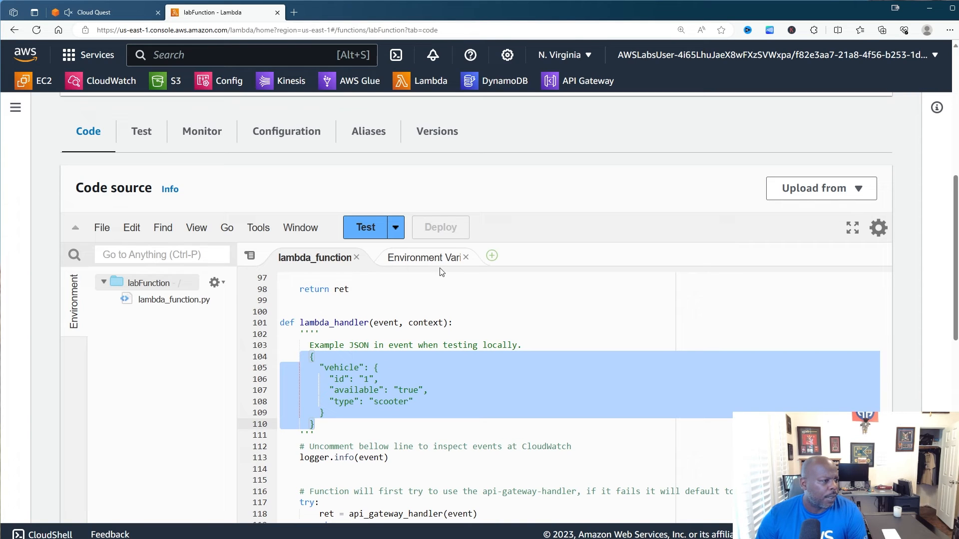
- Create a new labFunction test event named DIY-API
left_click(397, 227)
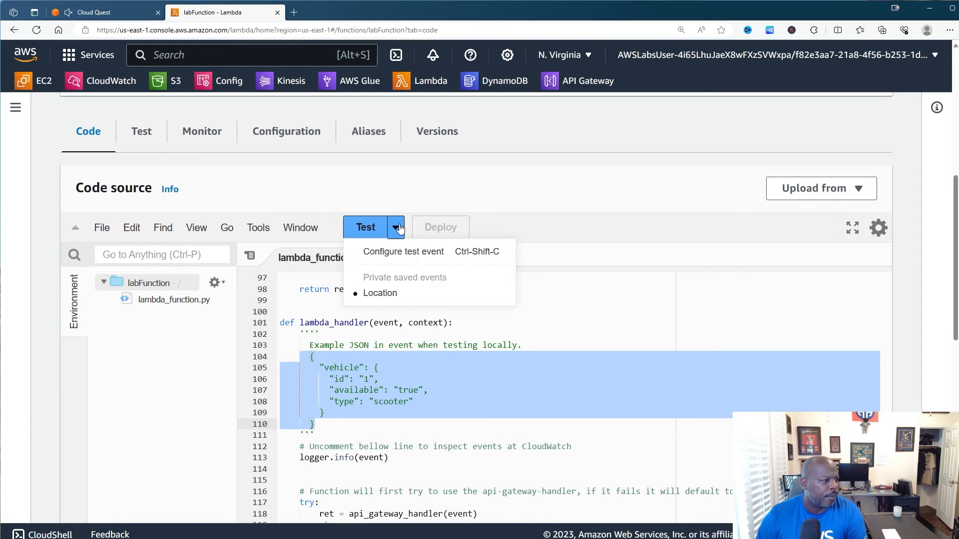
left_click(399, 250)
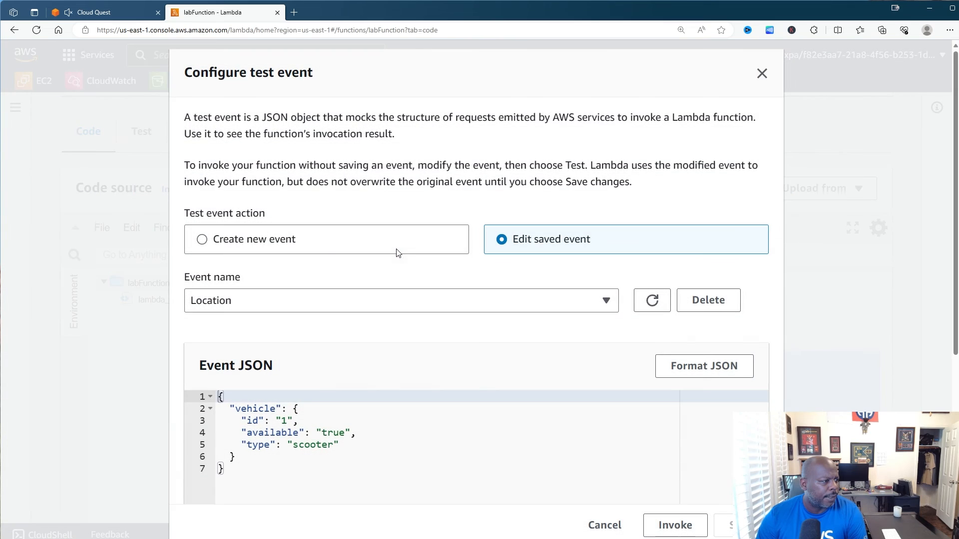
left_click(286, 244)
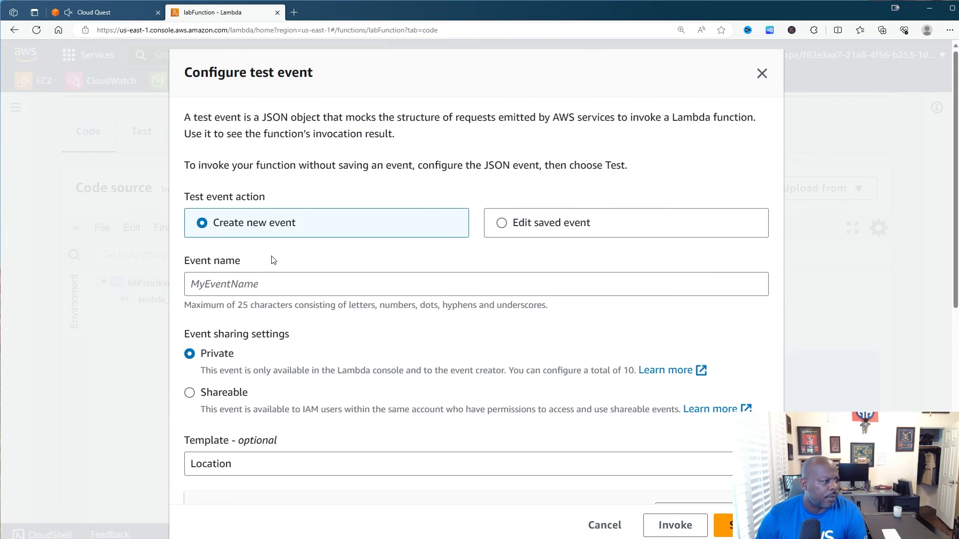
left_click(255, 285)
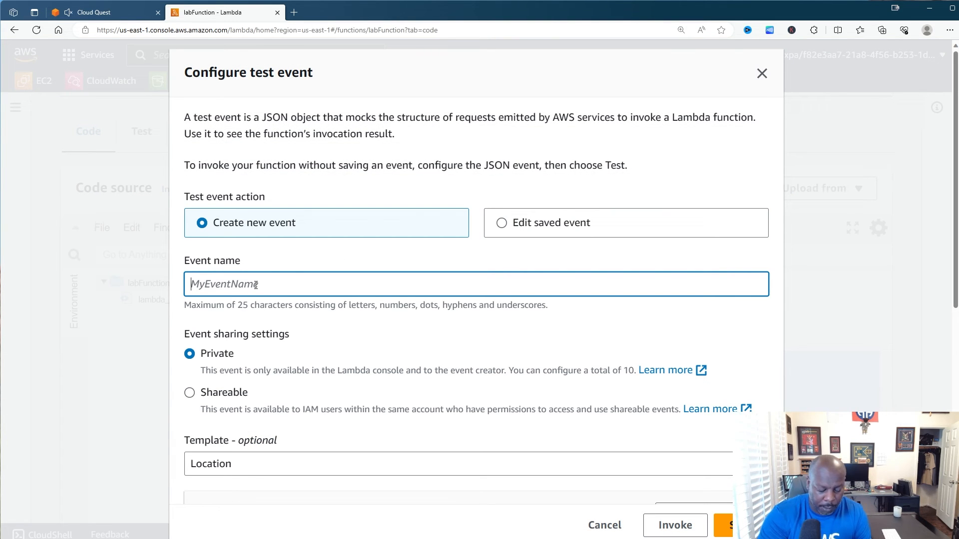
type("DIY")
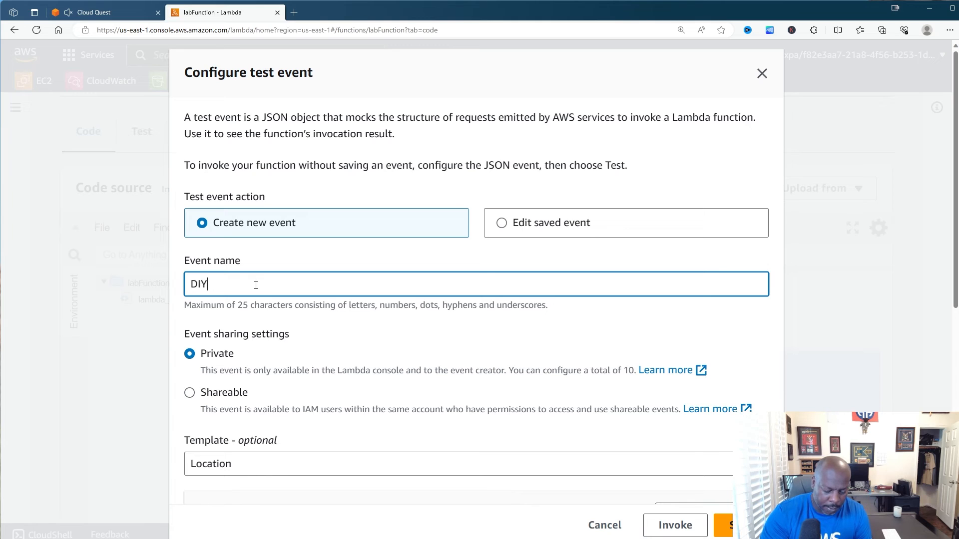
type("-AP")
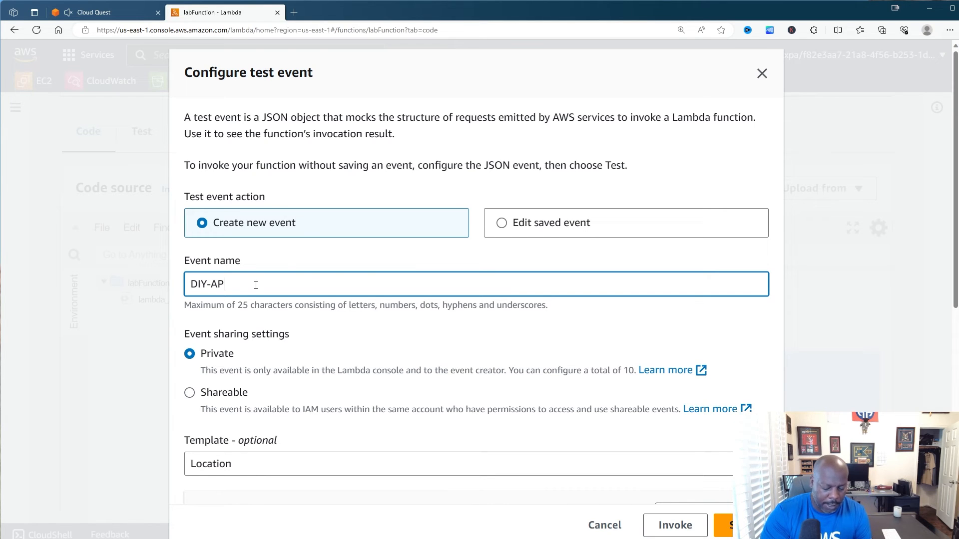
type("I")
scroll(255, 329, "down", 3)
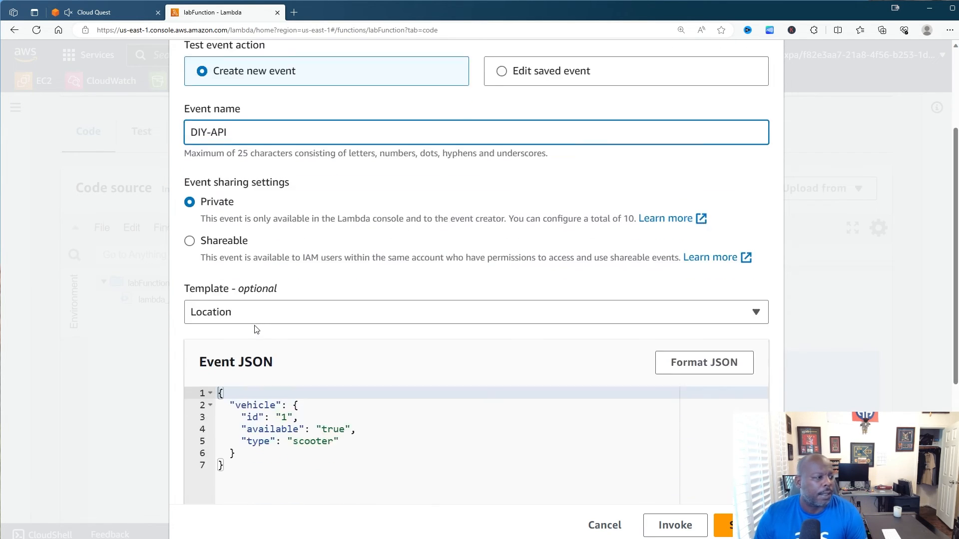
scroll(255, 330, "down", 3)
- Base the event on the hello-world template, replace its body with the formatted vehicle JSON, and save
left_click(293, 160)
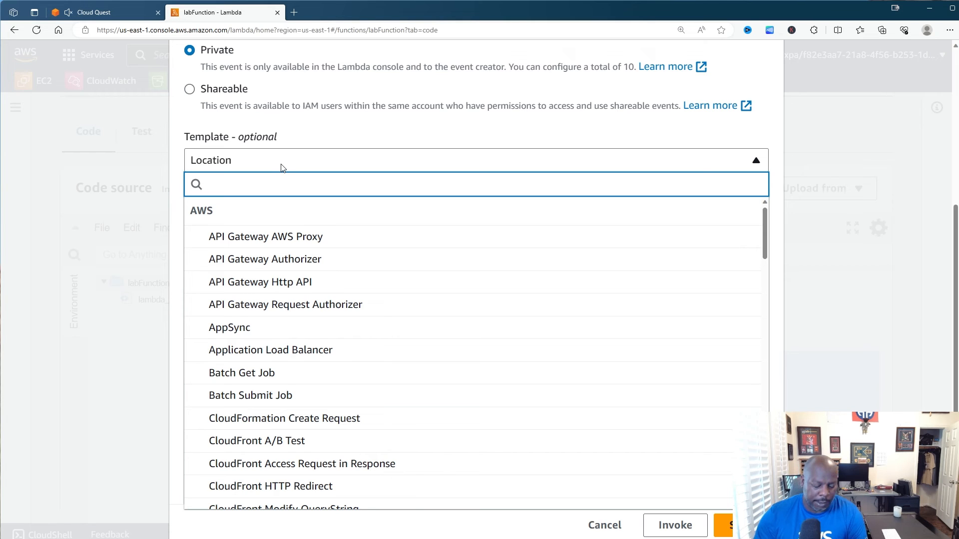
type("he")
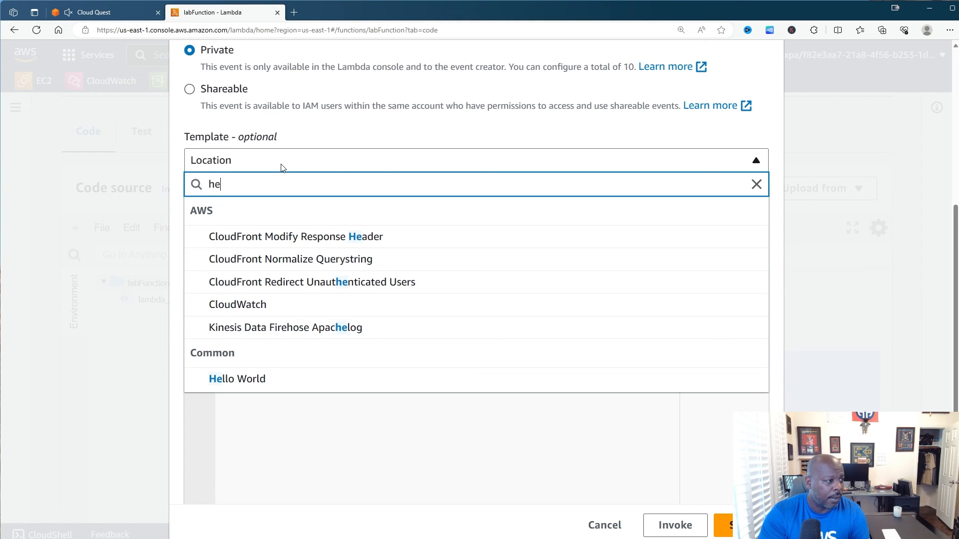
type("ll")
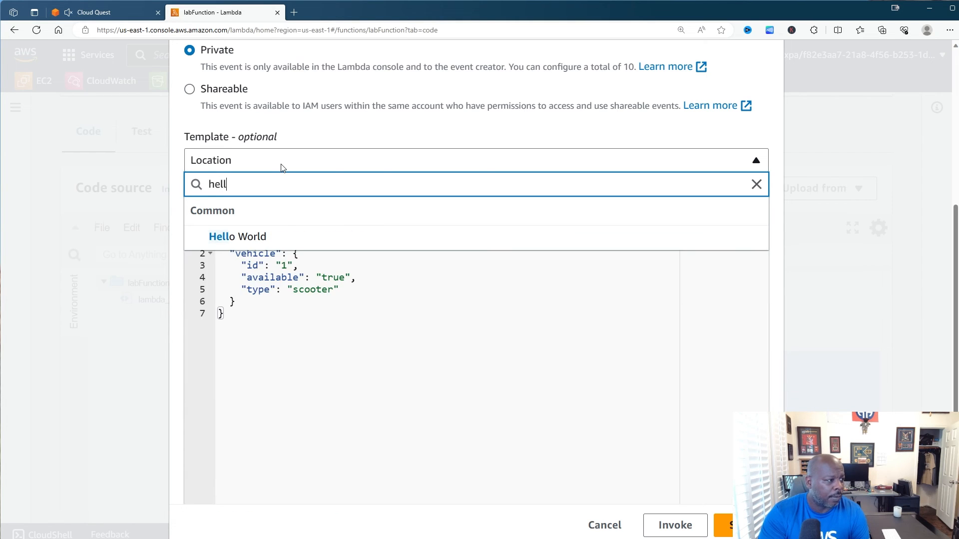
left_click(254, 249)
left_click_drag(248, 297, 217, 242)
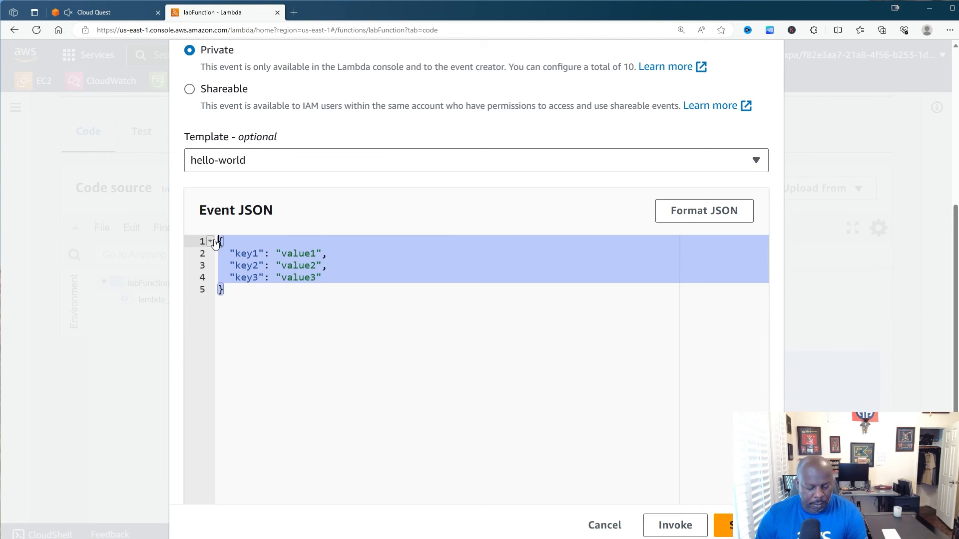
type("{   \"vehicle\": {     \"id\": \"1\",     \"available\": \"true\",     \"type\": \"scooter\"   } }")
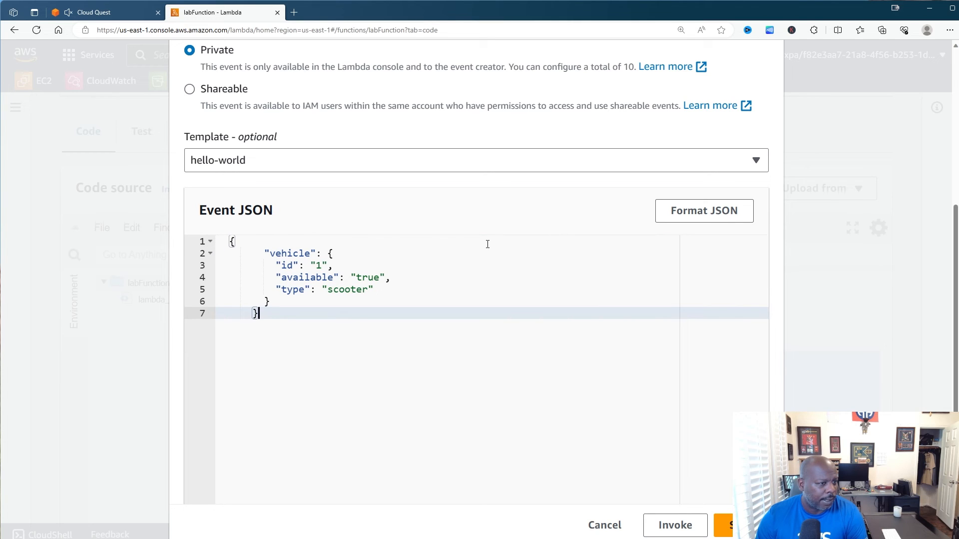
left_click(719, 222)
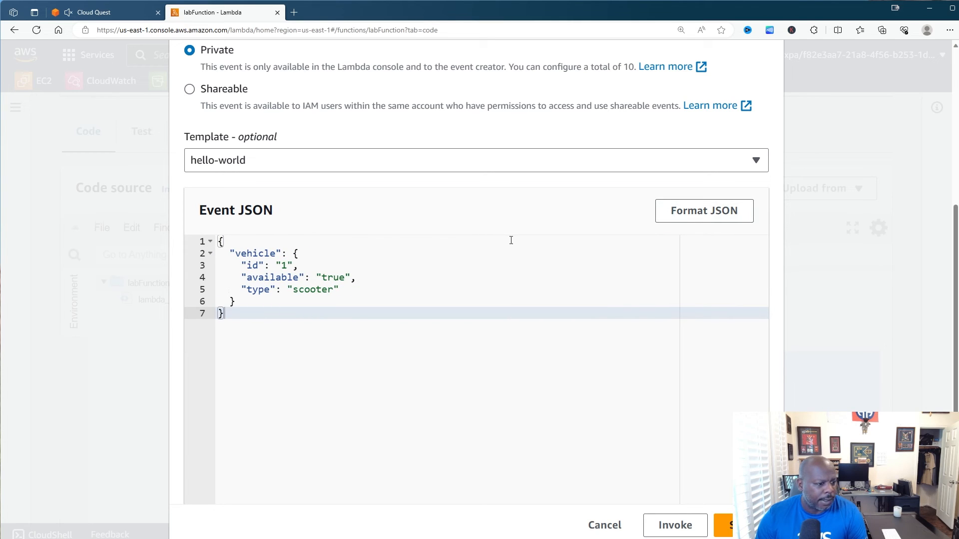
left_click(726, 525)
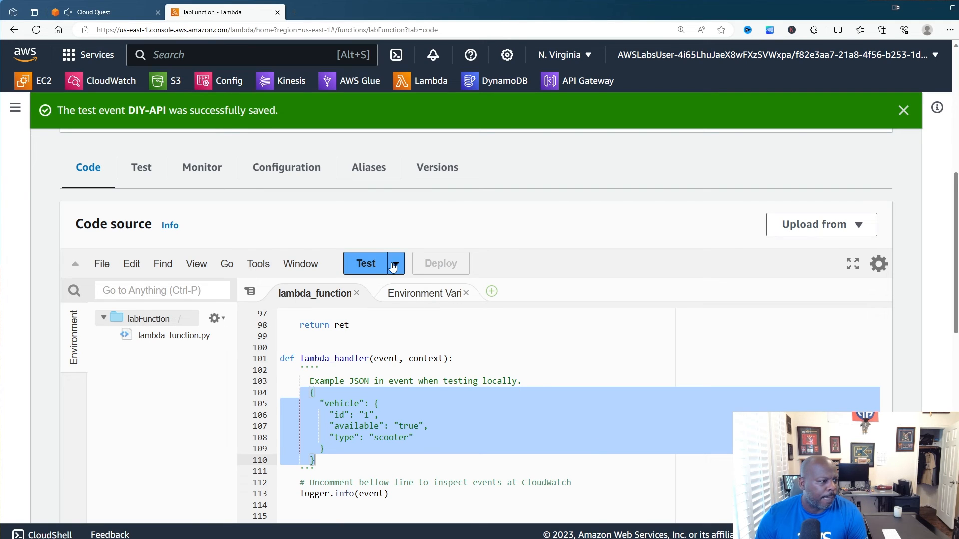
- Run labFunction with the DIY-API test event and close the execution results
left_click(370, 370)
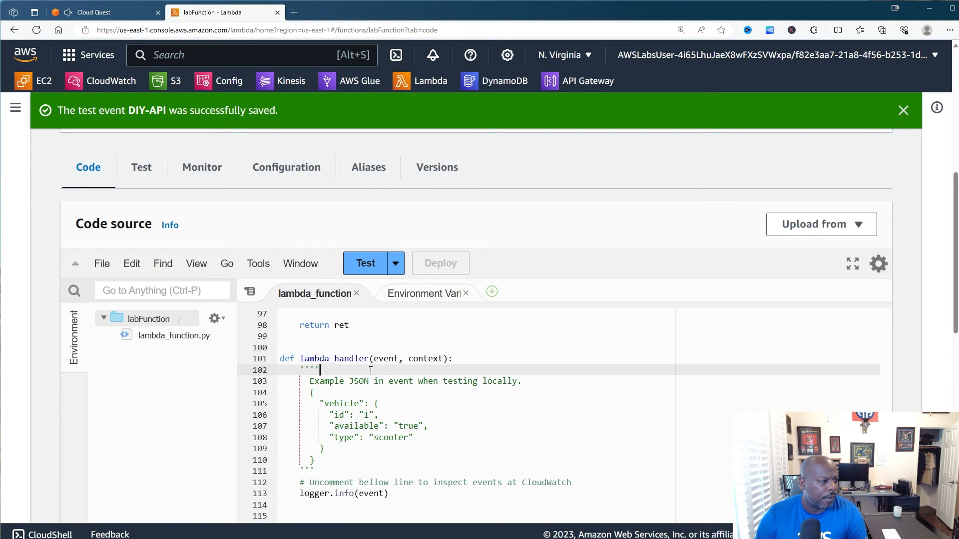
left_click(372, 268)
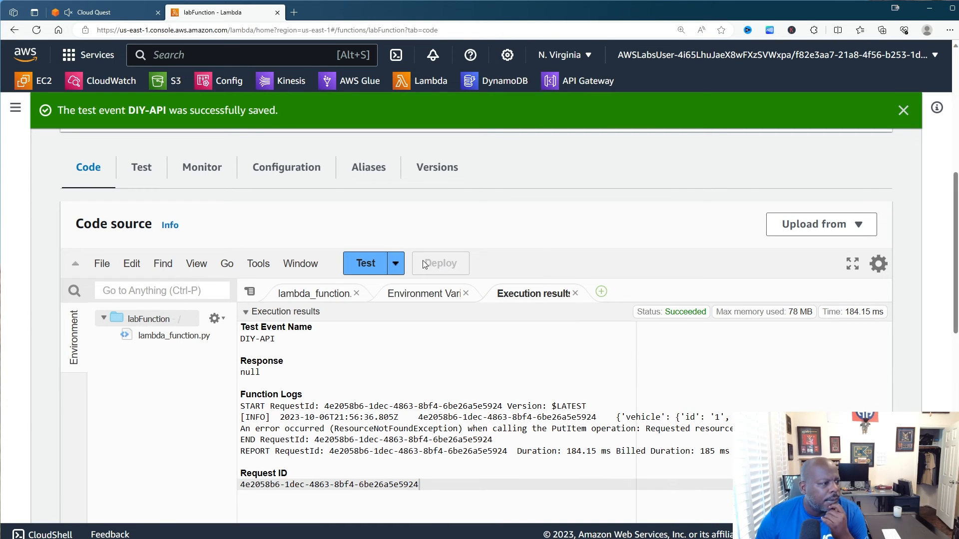
left_click(575, 294)
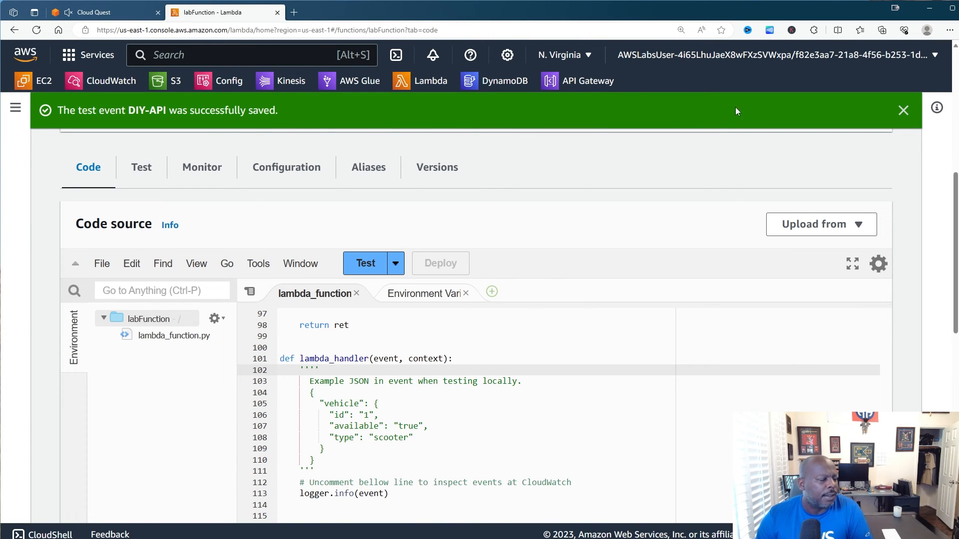
- Change the table name on line 18 of lambda_function.py to 'vehicles'
left_click(902, 110)
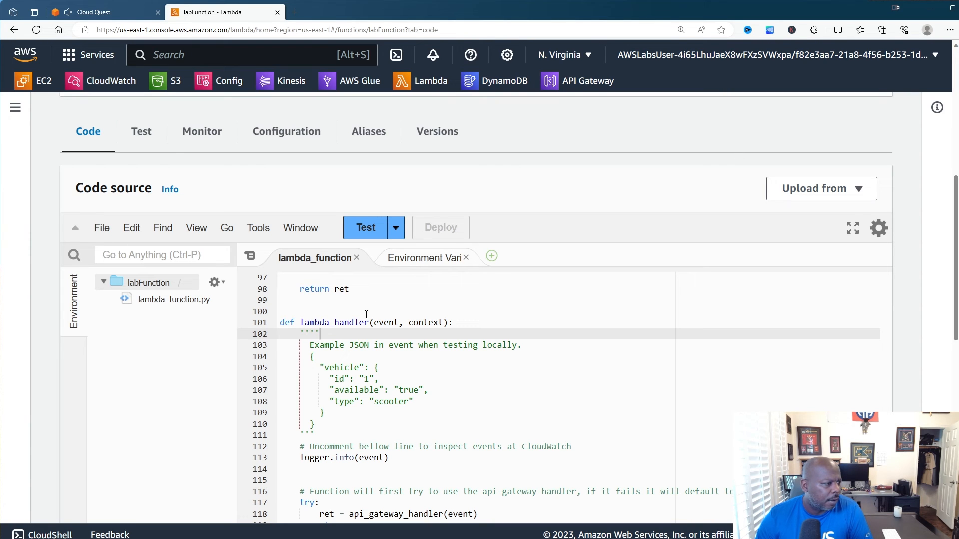
scroll(354, 324, "up", 10)
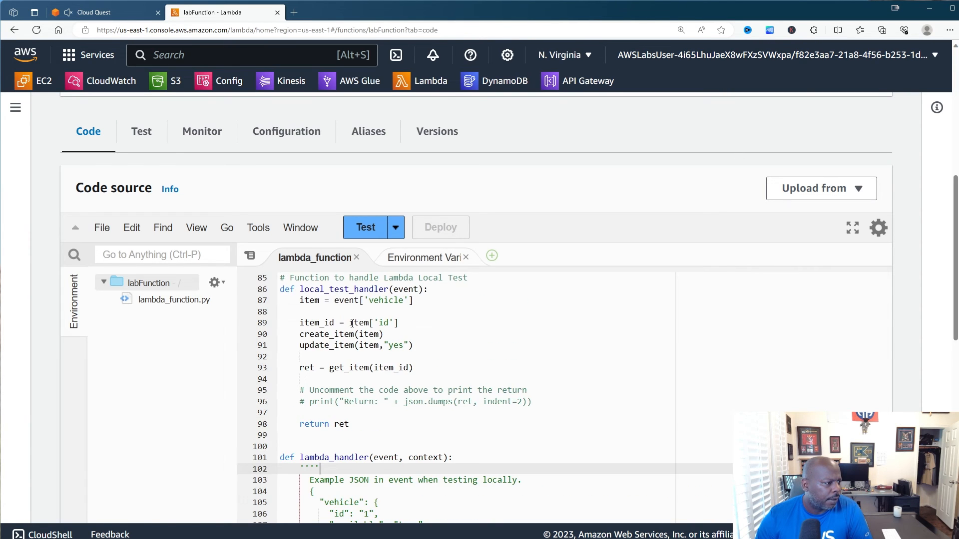
scroll(352, 324, "up", 11)
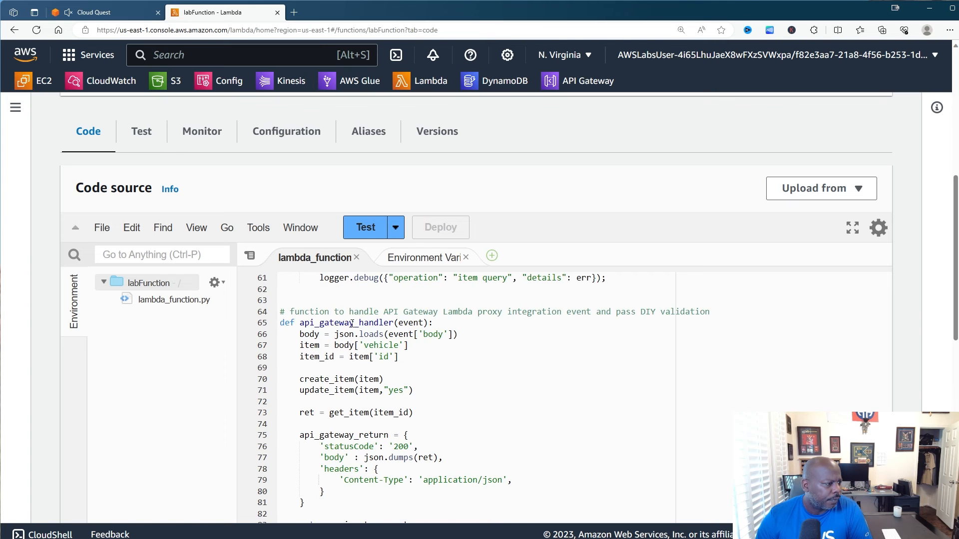
scroll(352, 323, "up", 9)
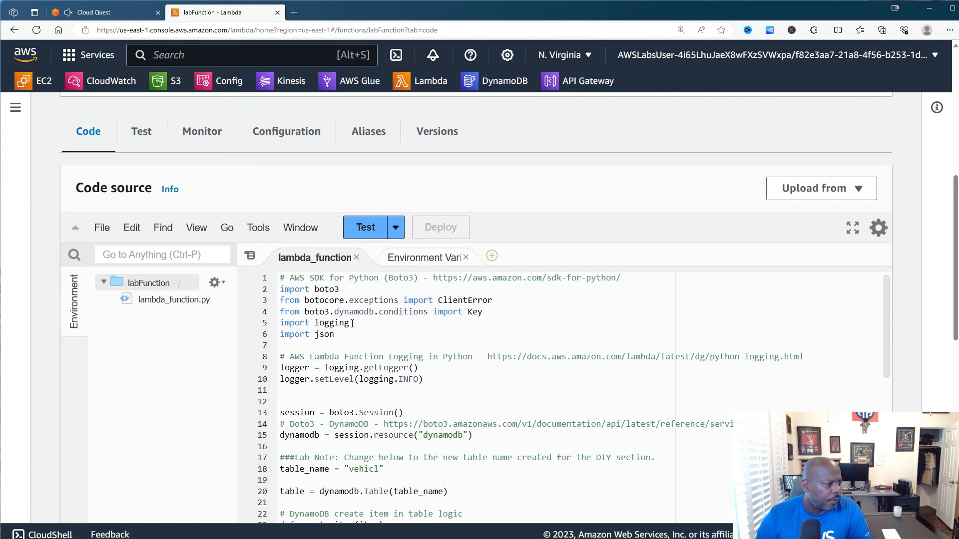
scroll(352, 324, "up", 2)
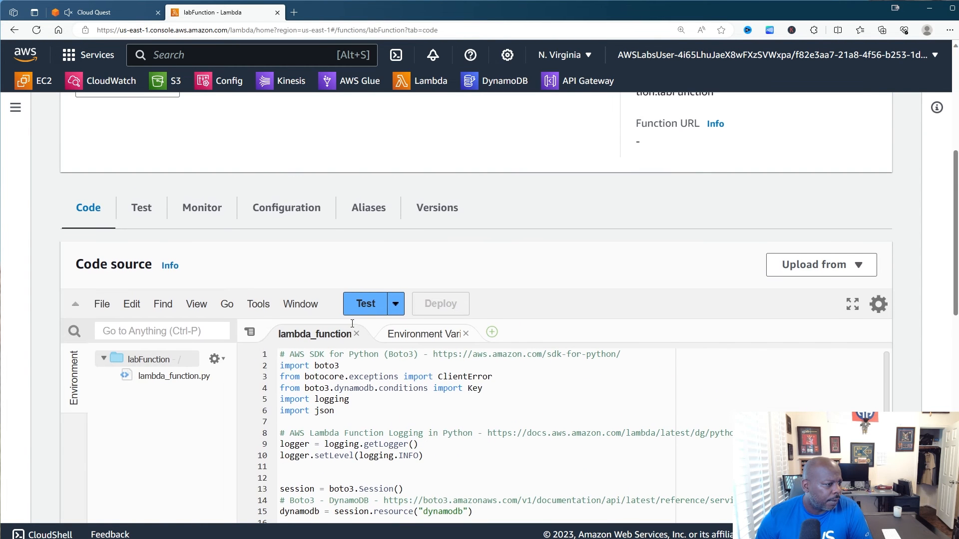
scroll(352, 324, "down", 5)
scroll(352, 323, "down", 1)
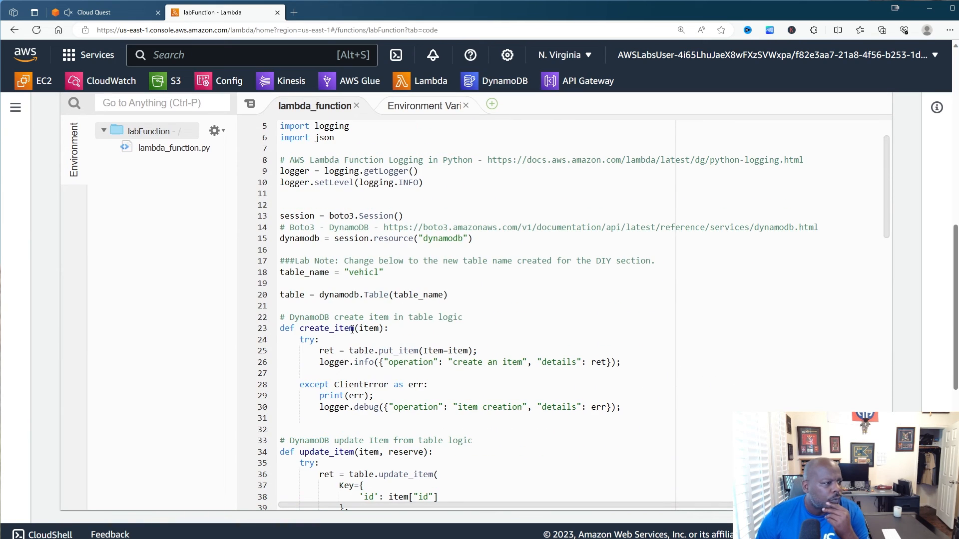
left_click(379, 274)
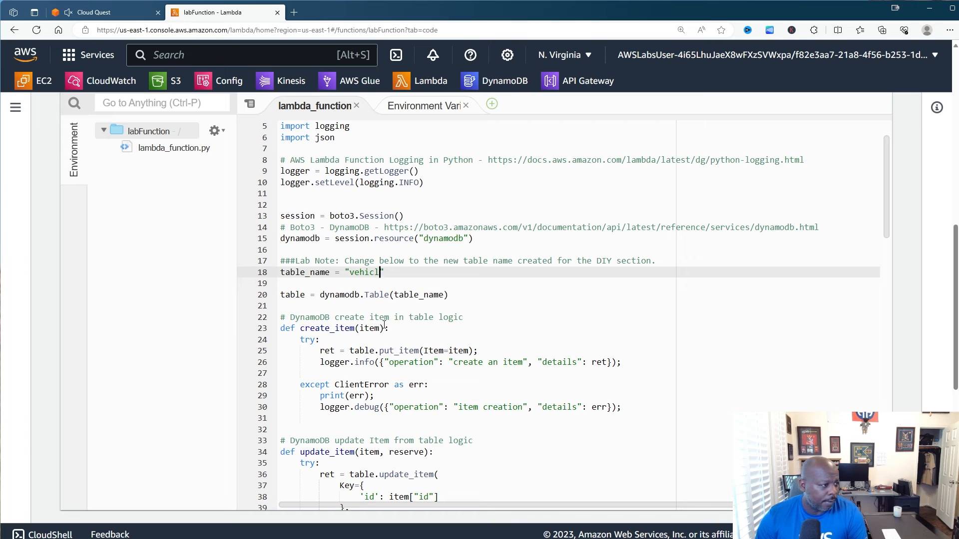
type("e")
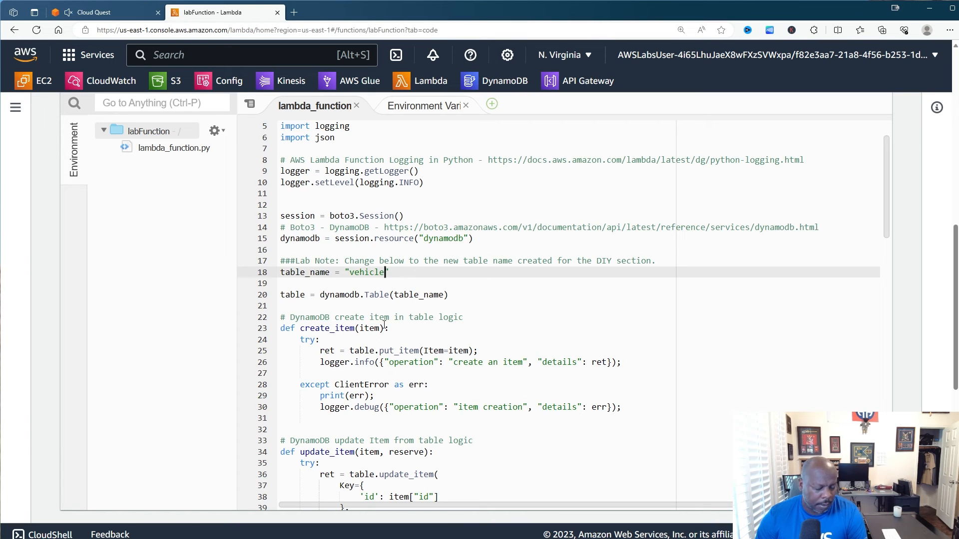
type("s")
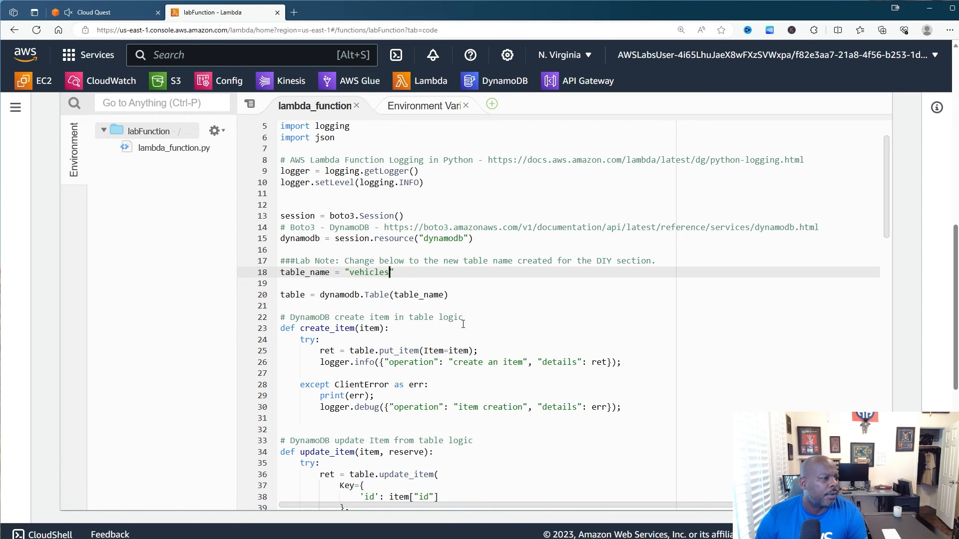
left_click(463, 324)
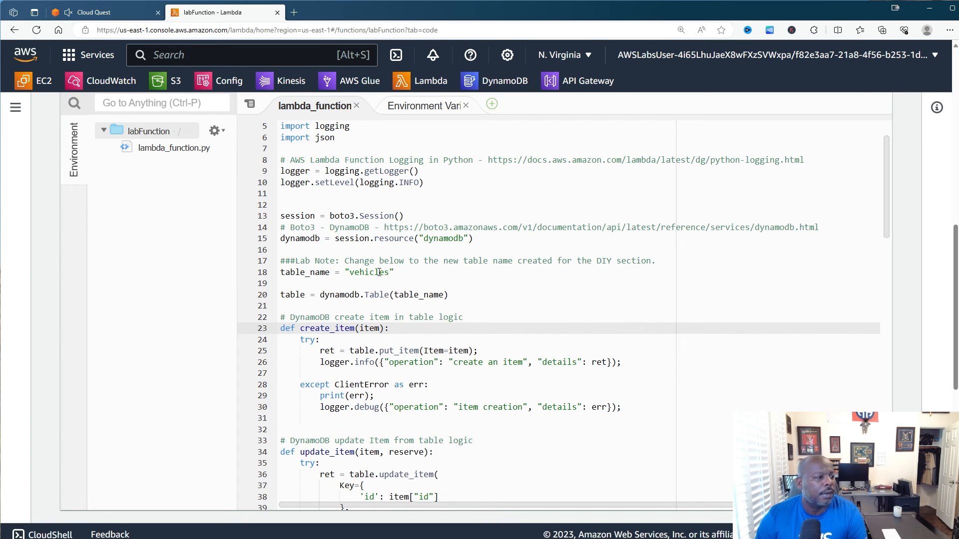
left_click(393, 273)
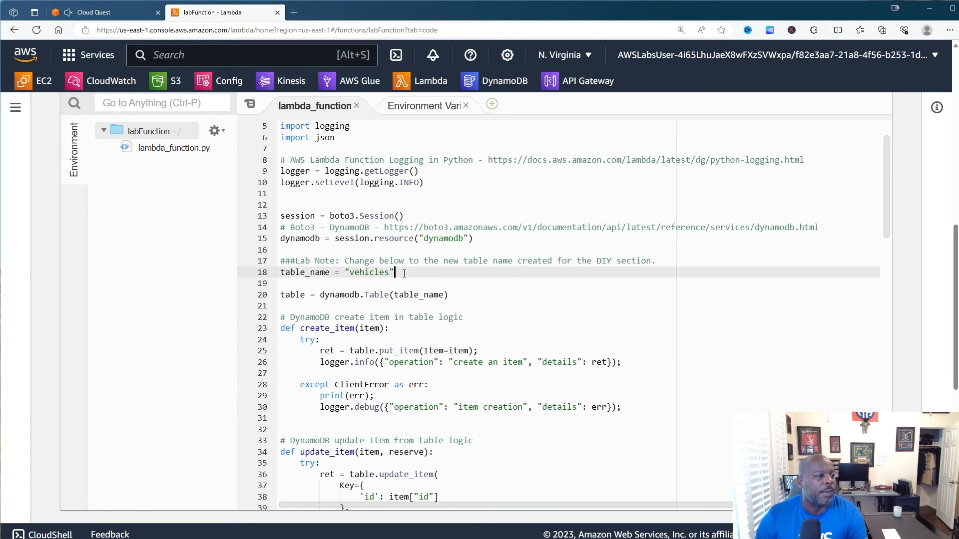
- Deploy the updated labFunction code, then go to the API Gateway APIs list
scroll(449, 289, "up", 4)
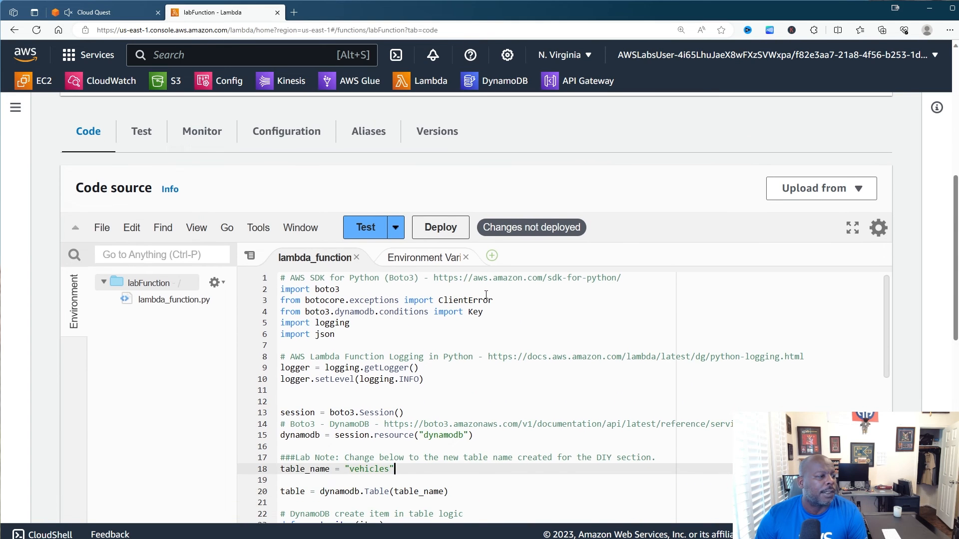
left_click(434, 232)
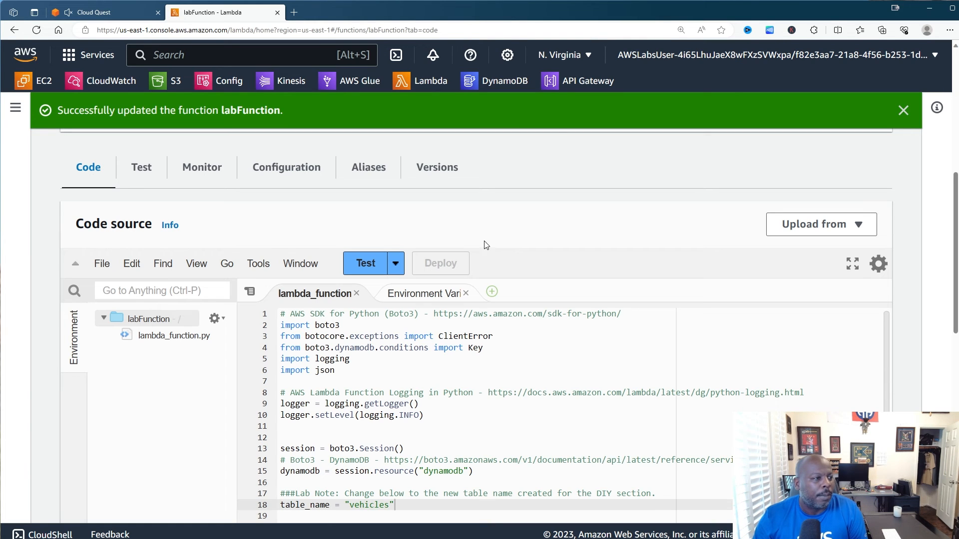
left_click(579, 81)
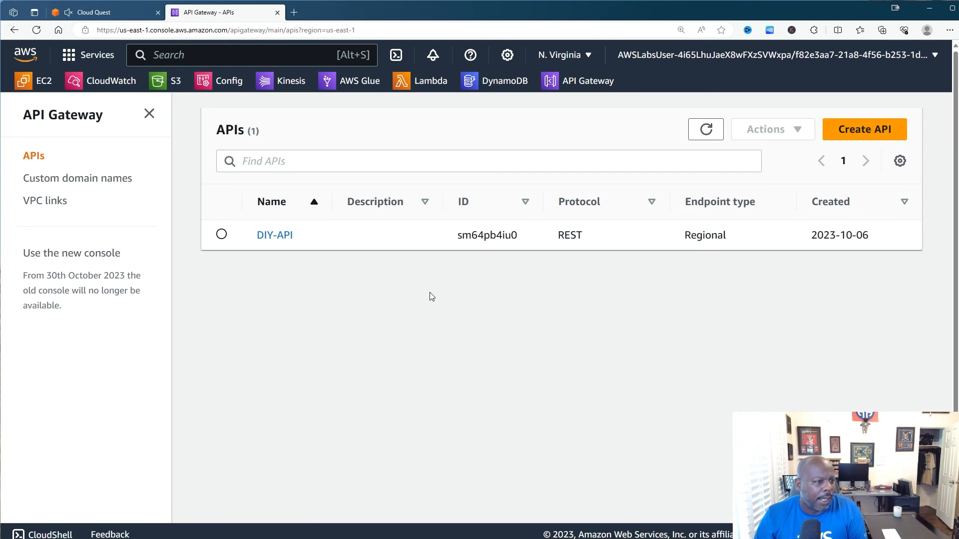
- Open the test page for DIY-API's POST method on /vehicles
left_click(282, 234)
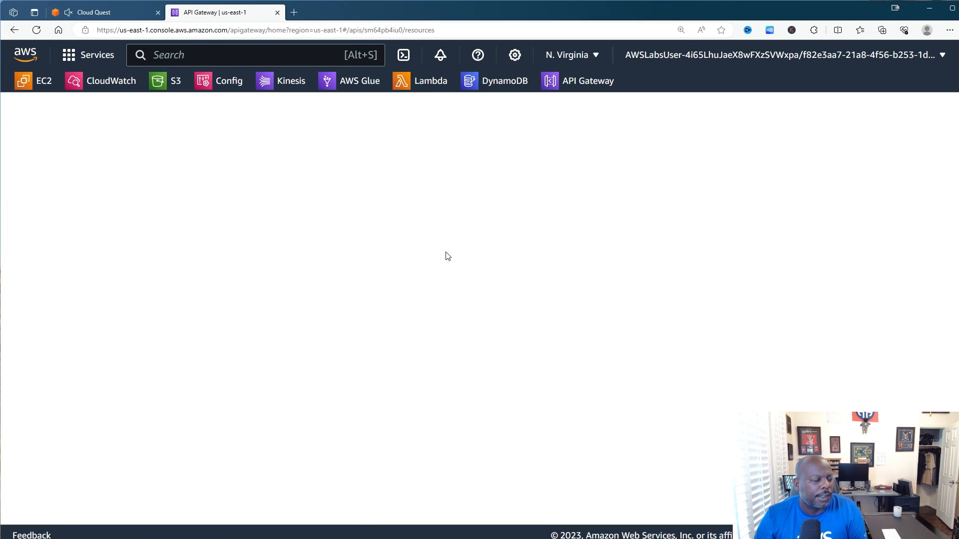
scroll(426, 274, "down", 1)
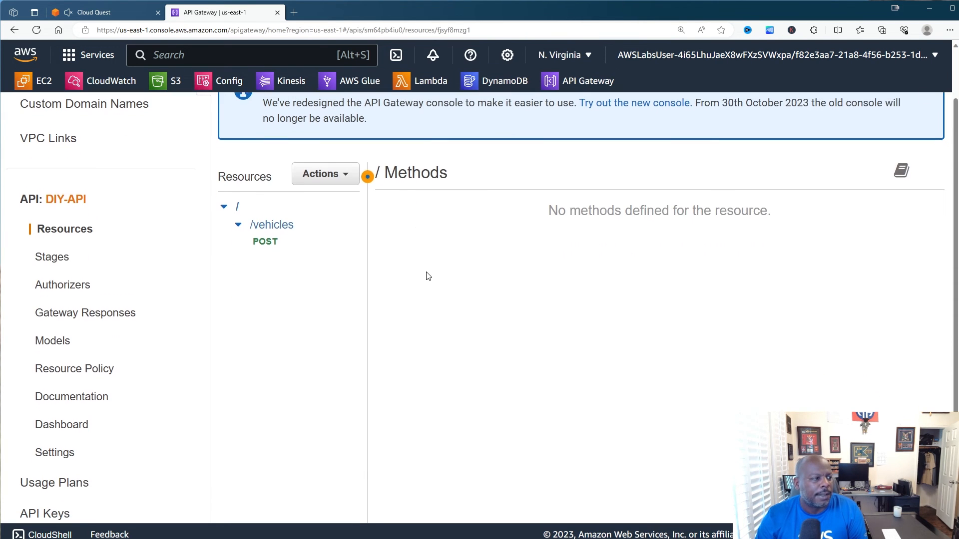
left_click(284, 238)
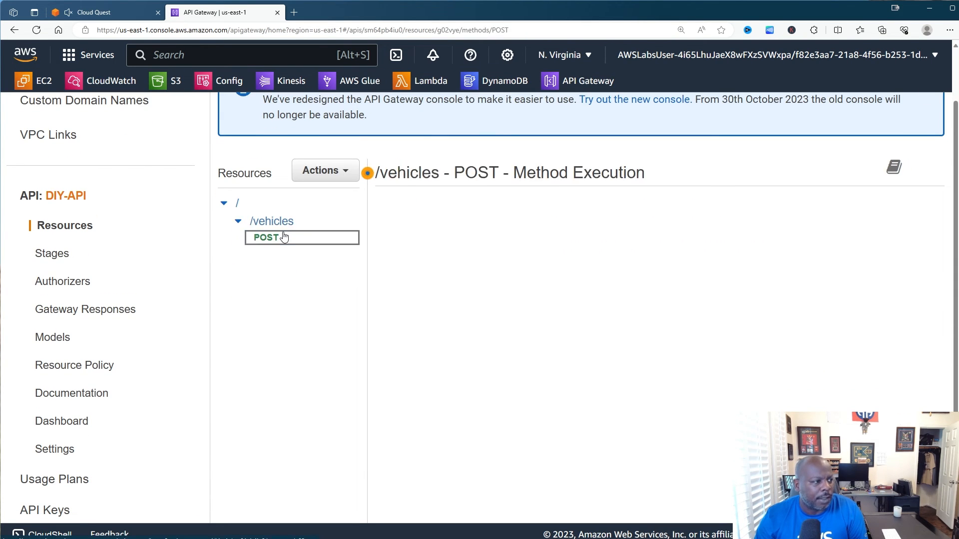
left_click(400, 248)
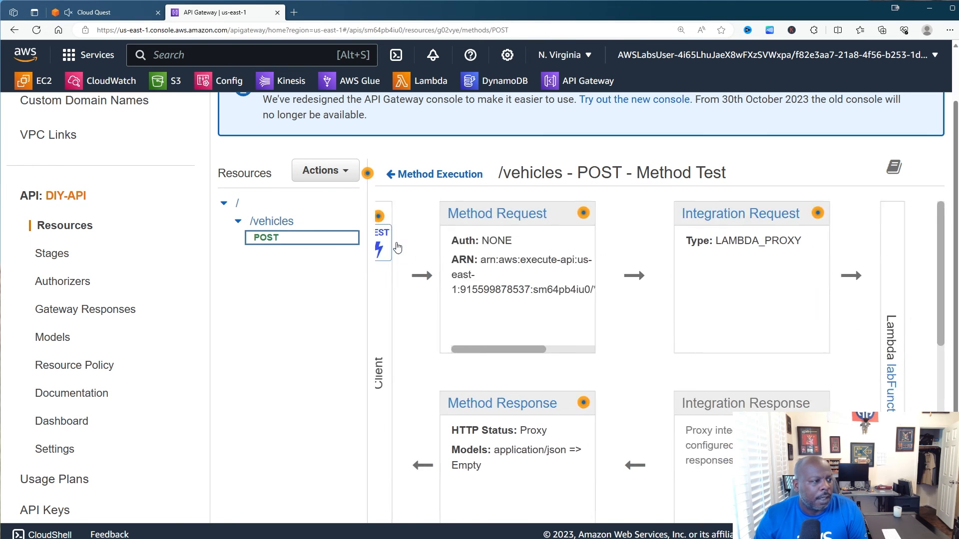
scroll(564, 289, "down", 10)
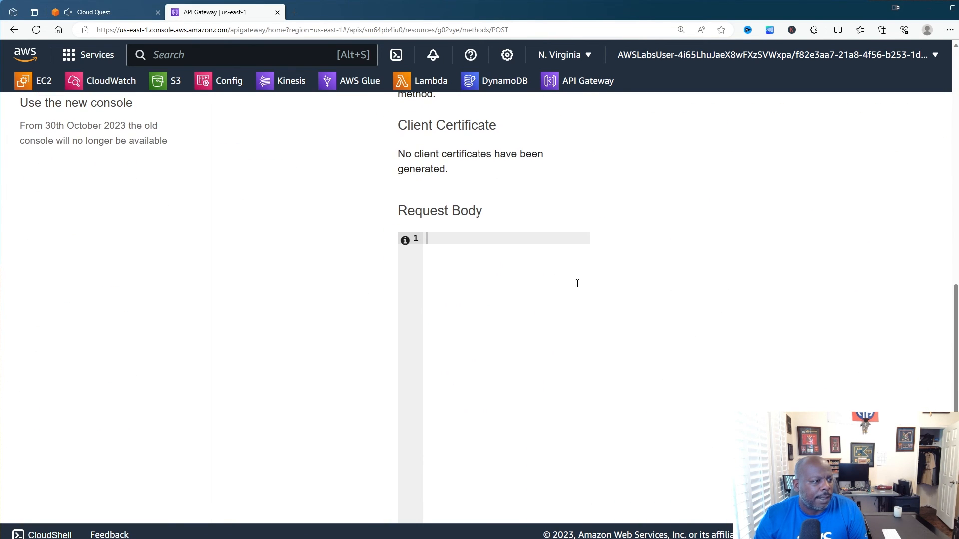
- Copy the sample vehicle JSON from the Cloud Quest instructions and return to the test page
left_click(115, 18)
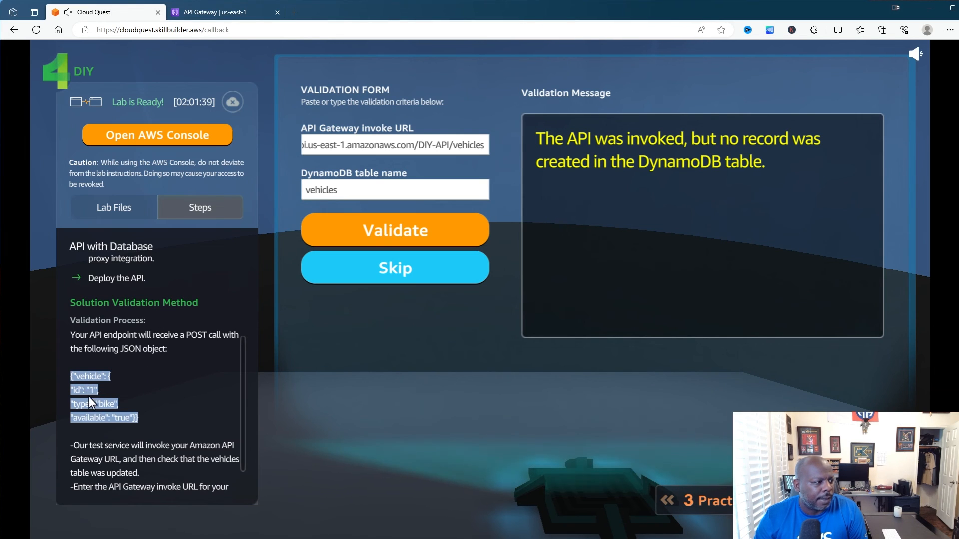
left_click_drag(143, 419, 73, 372)
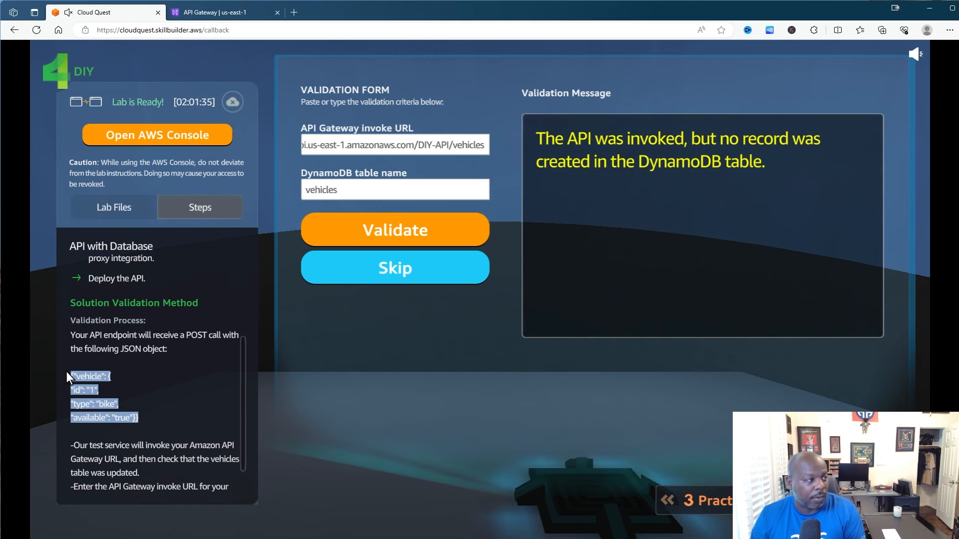
left_click(212, 12)
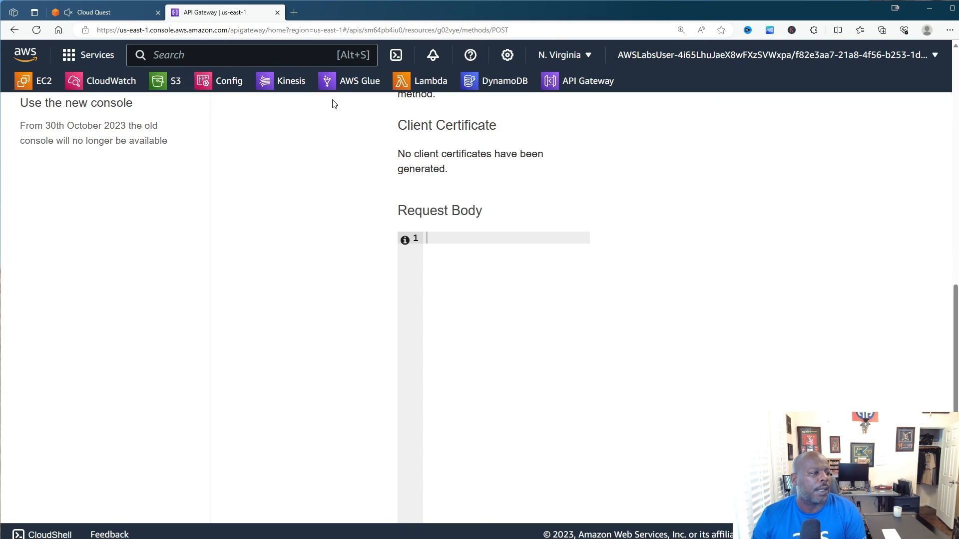
- Test POST /vehicles with the pasted bike JSON and confirm status 200 with reserve 'yes'
left_click(427, 242)
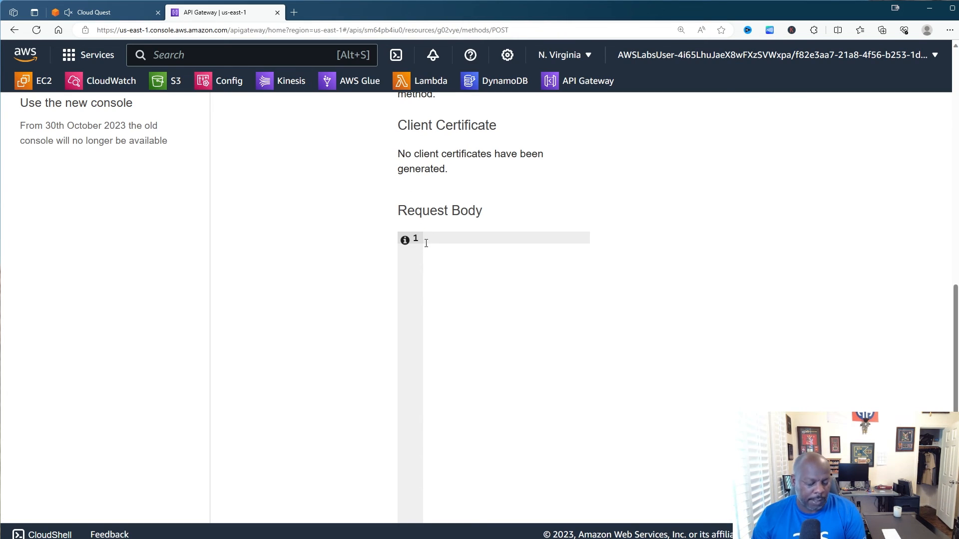
type("{\"vehicle\": { \"id\": \"1\", \"type\": \"bike\", \"available\": \"true\"}}")
scroll(664, 252, "down", 3)
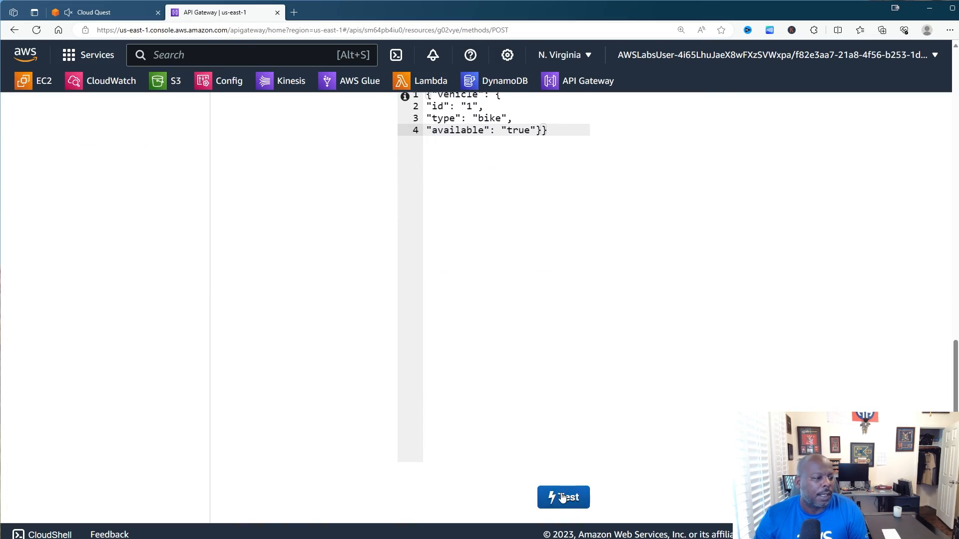
left_click(562, 497)
scroll(754, 349, "down", 8)
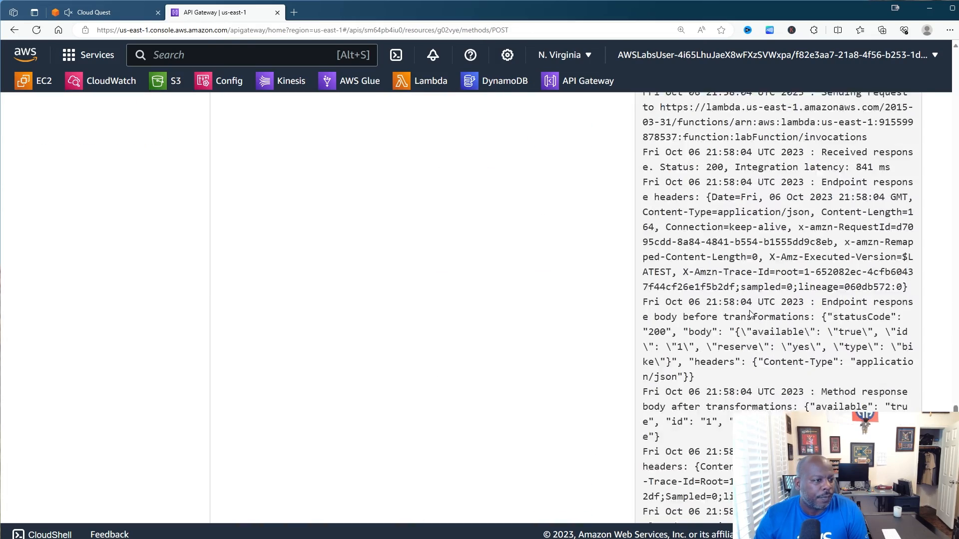
scroll(751, 313, "up", 15)
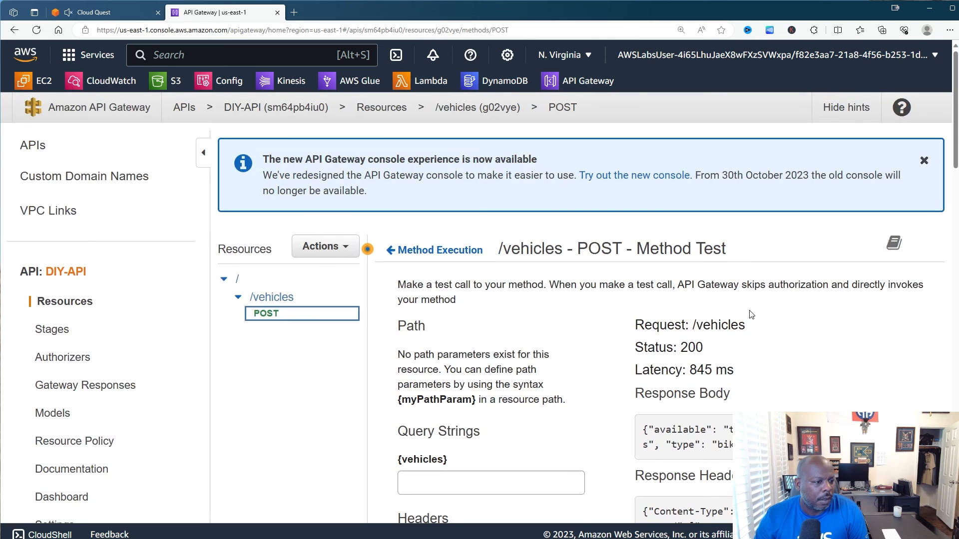
scroll(752, 314, "down", 3)
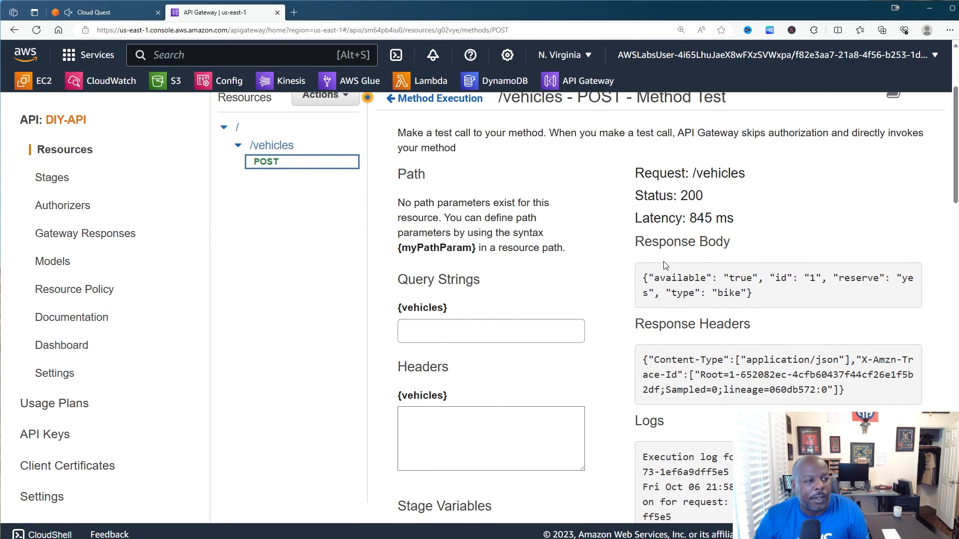
scroll(665, 266, "down", 2)
scroll(694, 291, "up", 2)
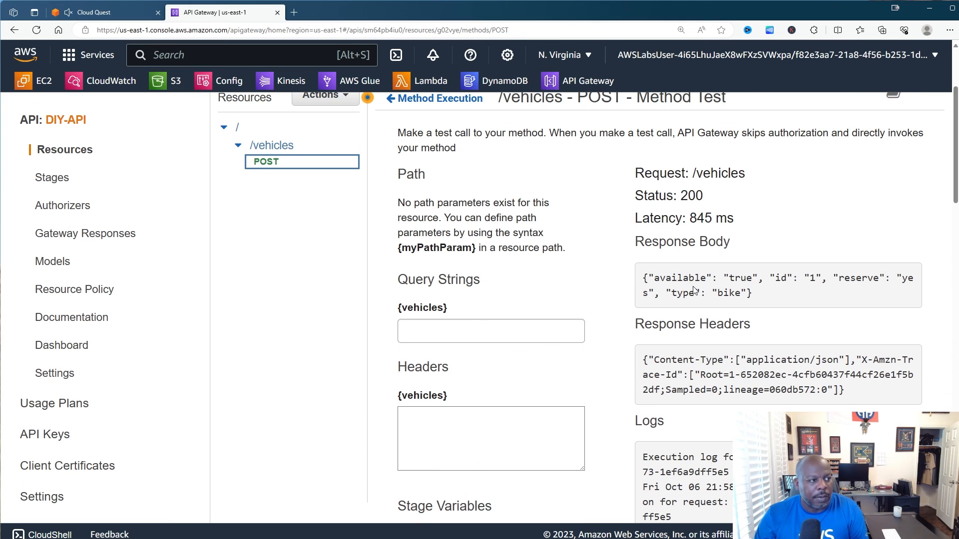
scroll(694, 291, "up", 3)
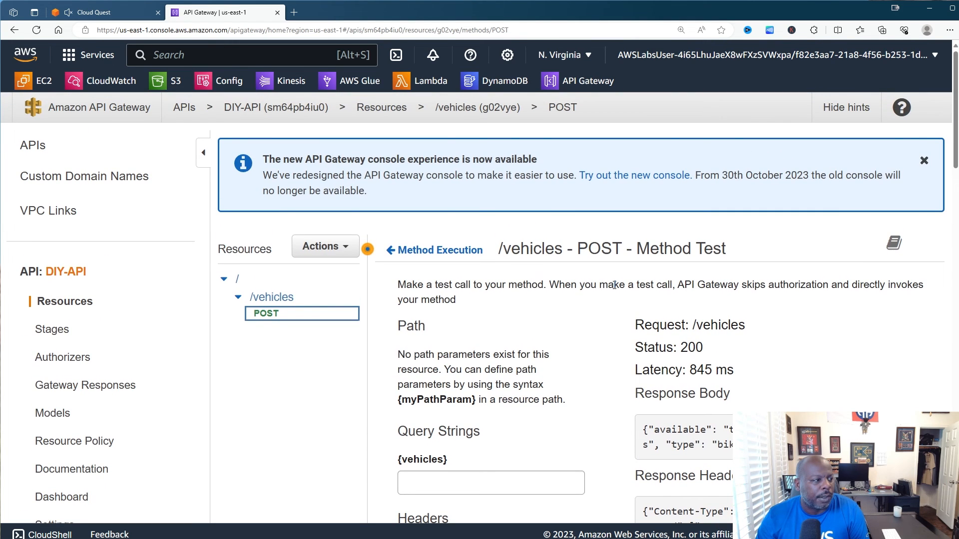
- Deploy DIY-API to the DIY-API stage with the description 'Corrected'
left_click(344, 254)
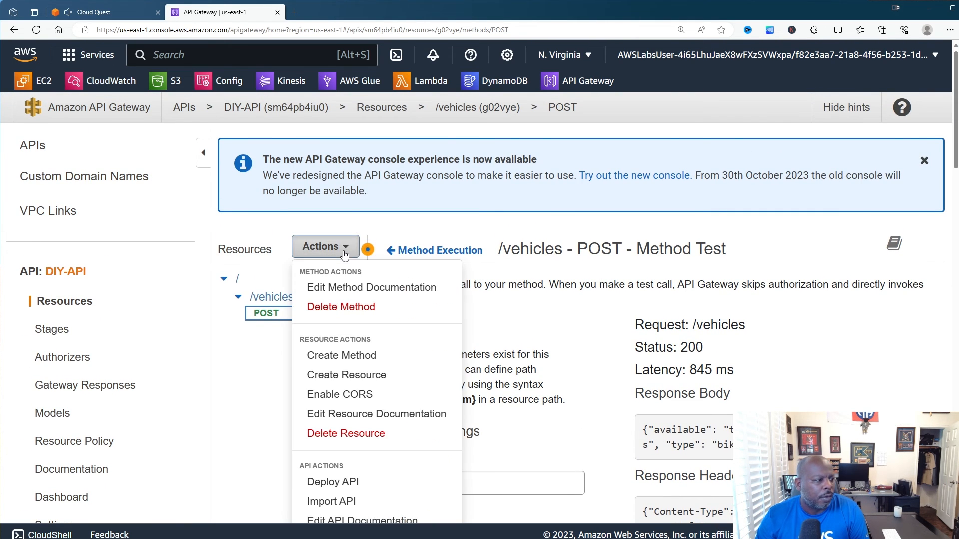
left_click(328, 481)
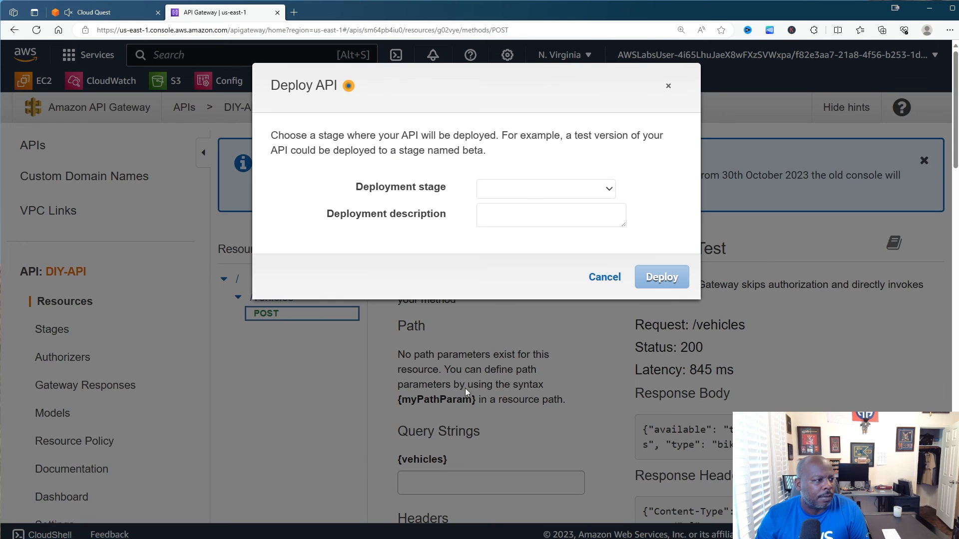
left_click(534, 194)
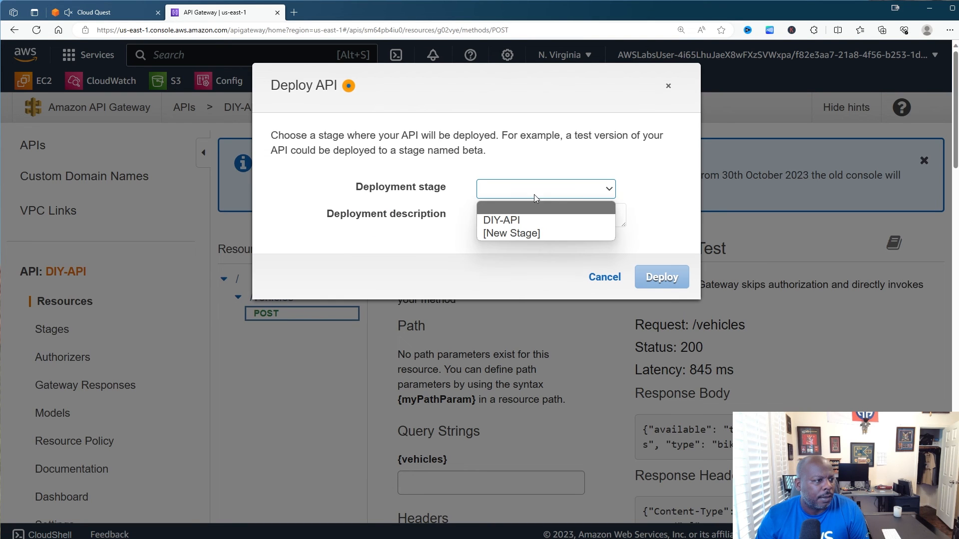
left_click(511, 221)
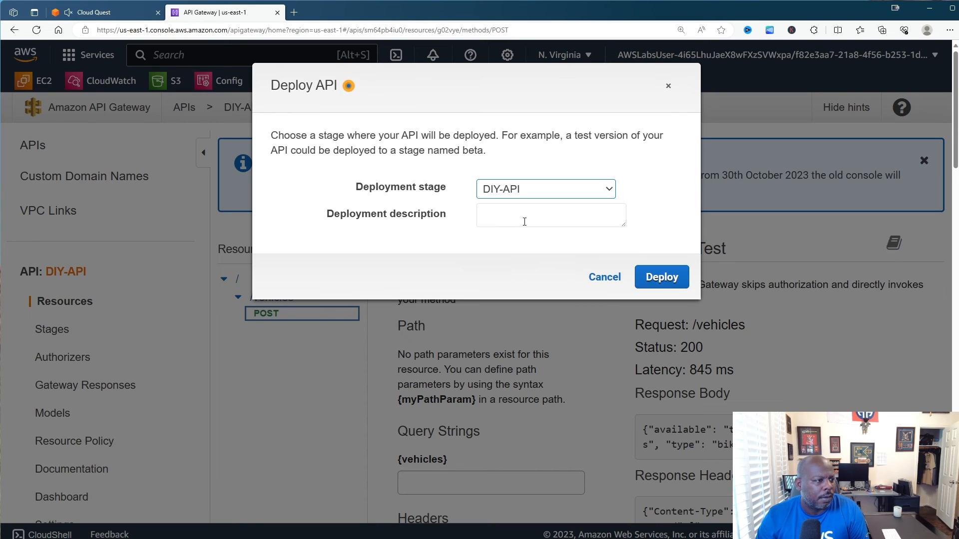
left_click(525, 222)
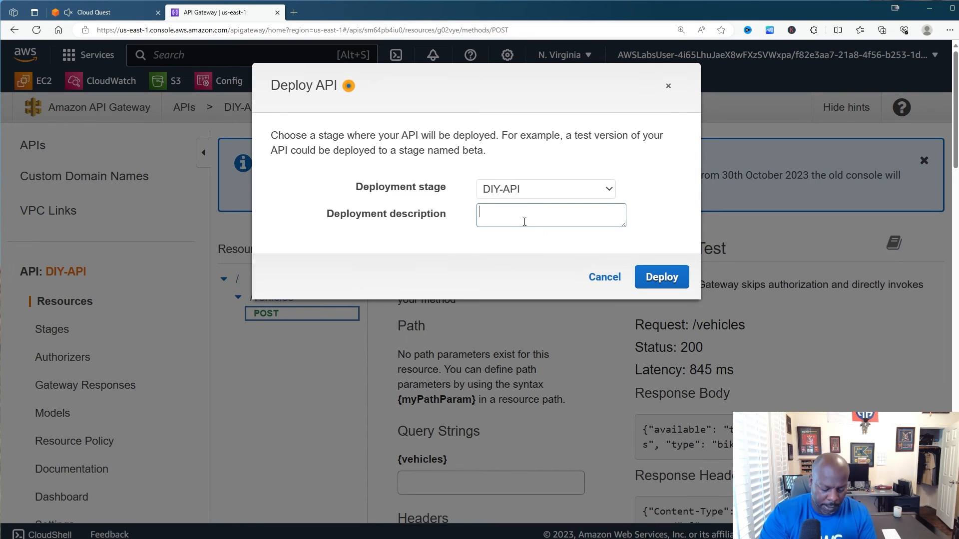
type("Correct")
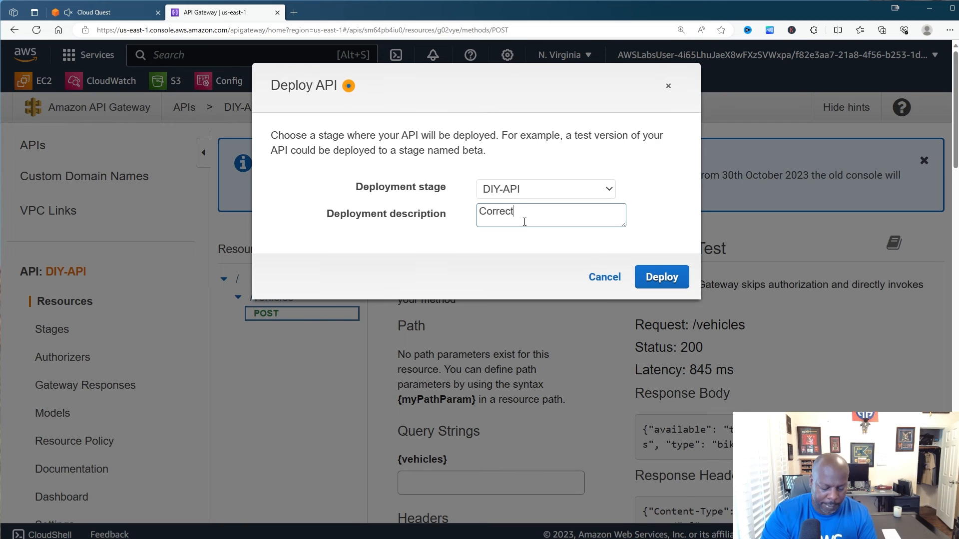
type("ed")
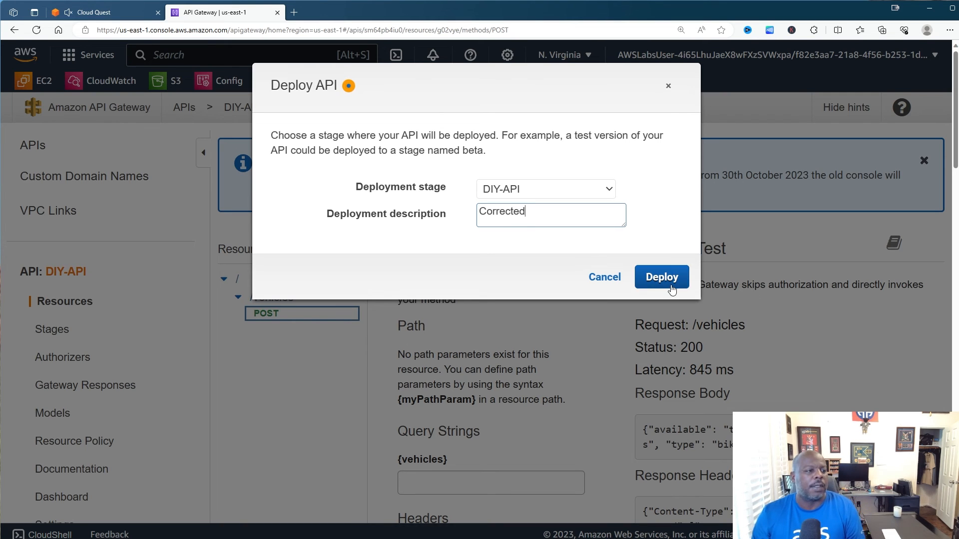
left_click(671, 287)
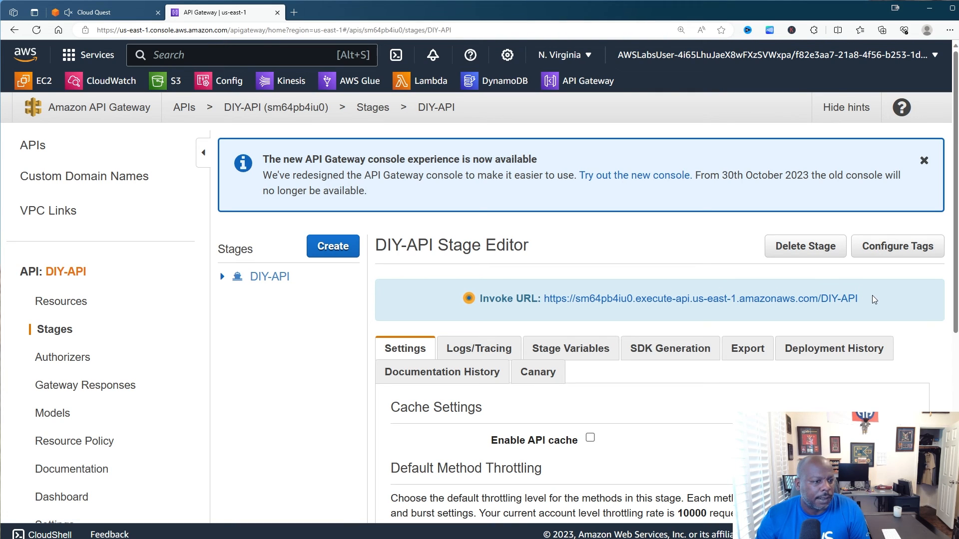
- Copy the DIY-API stage's invoke URL and switch back to the Cloud Quest form
left_click_drag(872, 295, 545, 295)
key("ctrl+c")
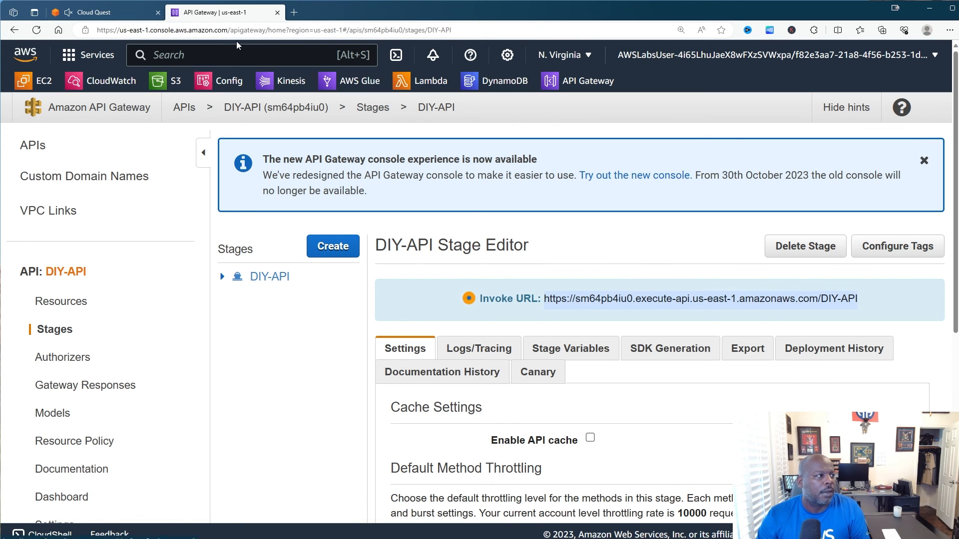
left_click(127, 18)
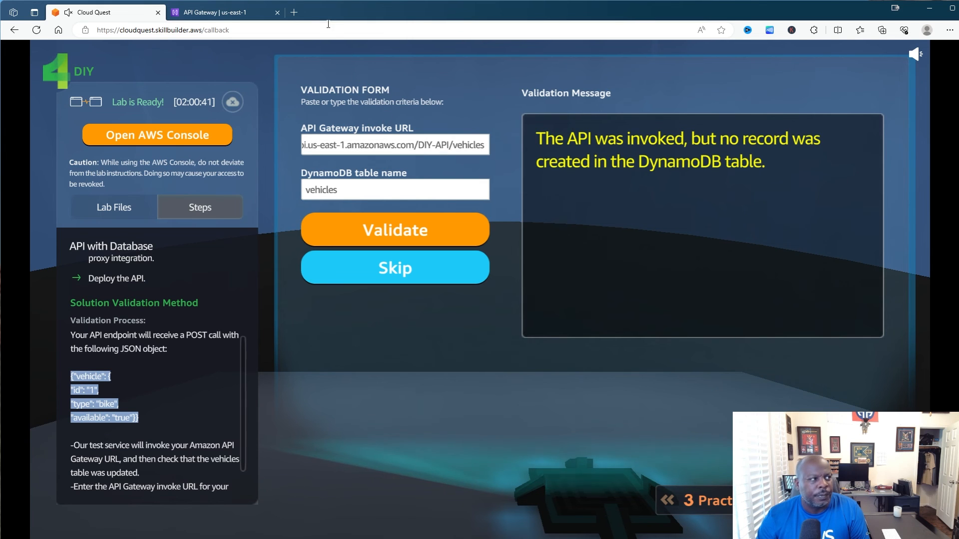
- Load the copied invoke URL in a new Edge tab
left_click(300, 13)
left_click(285, 30)
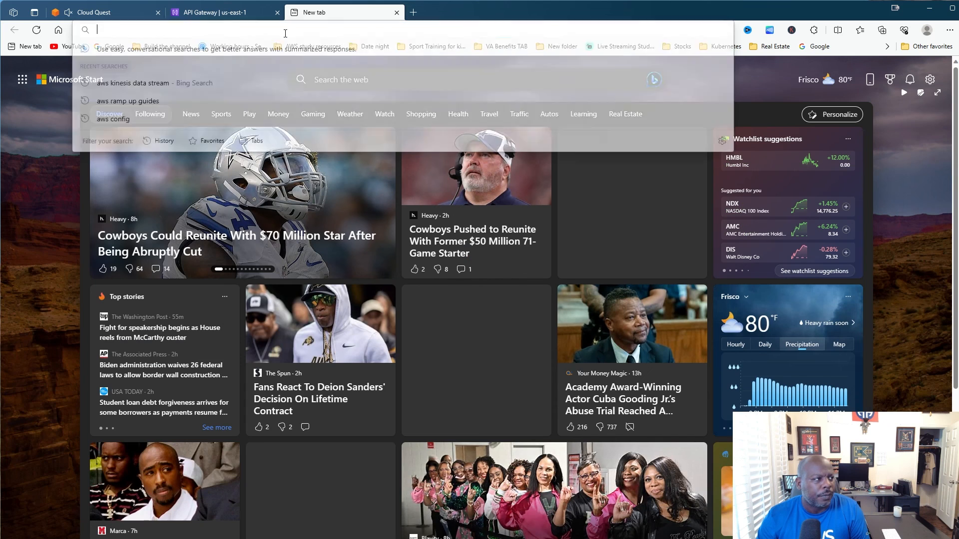
key("ctrl+v")
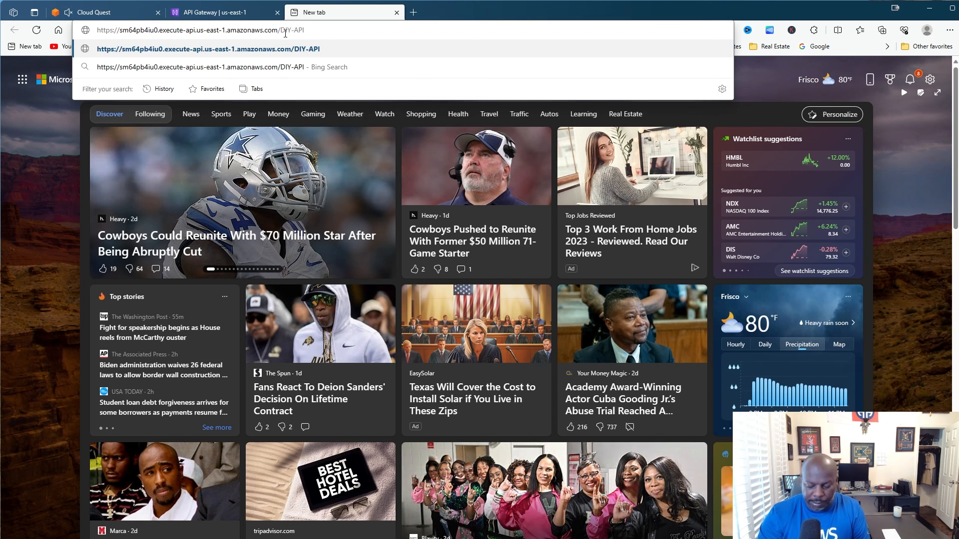
key("Return")
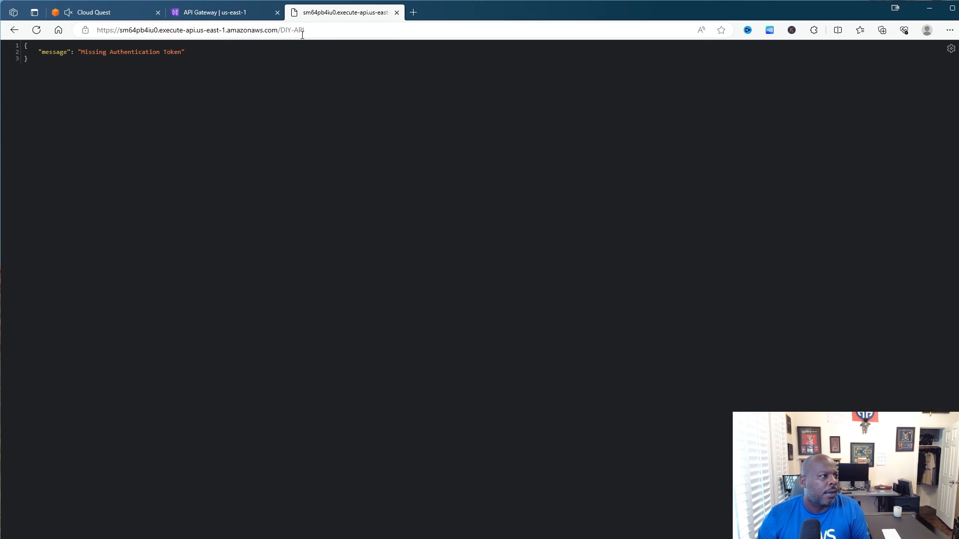
- Make the address end in /DIY-API/vehicles, load it, and select the full URL
left_click(310, 33)
double_click(310, 33)
triple_click(310, 33)
double_click(310, 33)
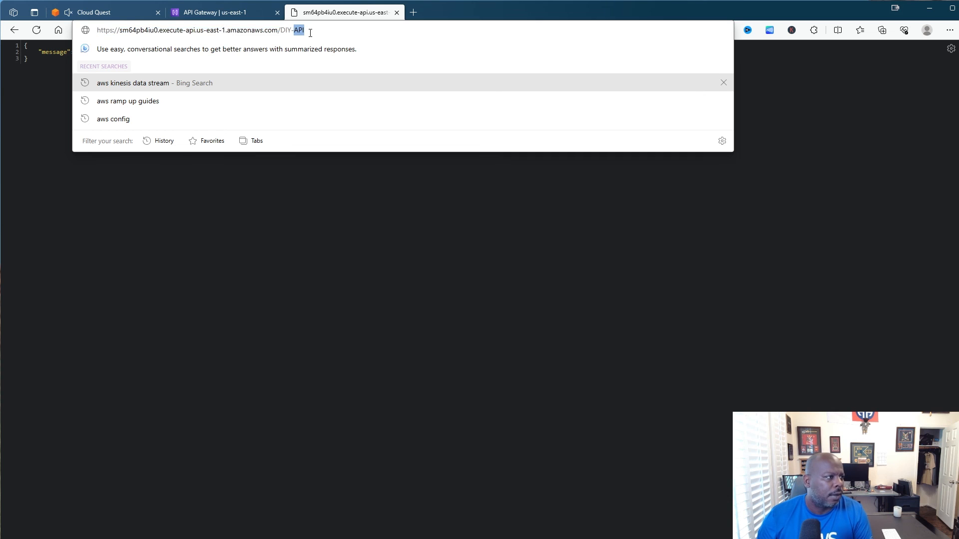
type("/")
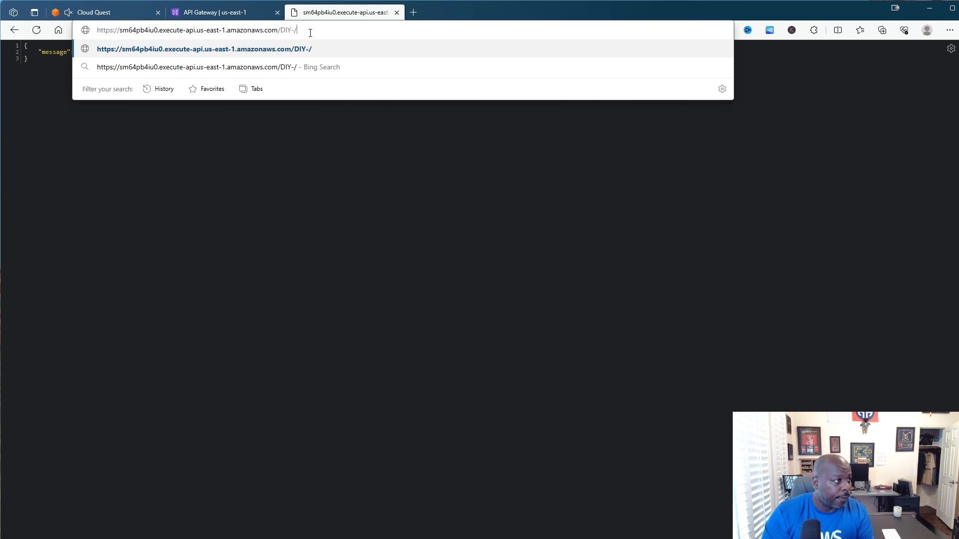
key("BackSpace")
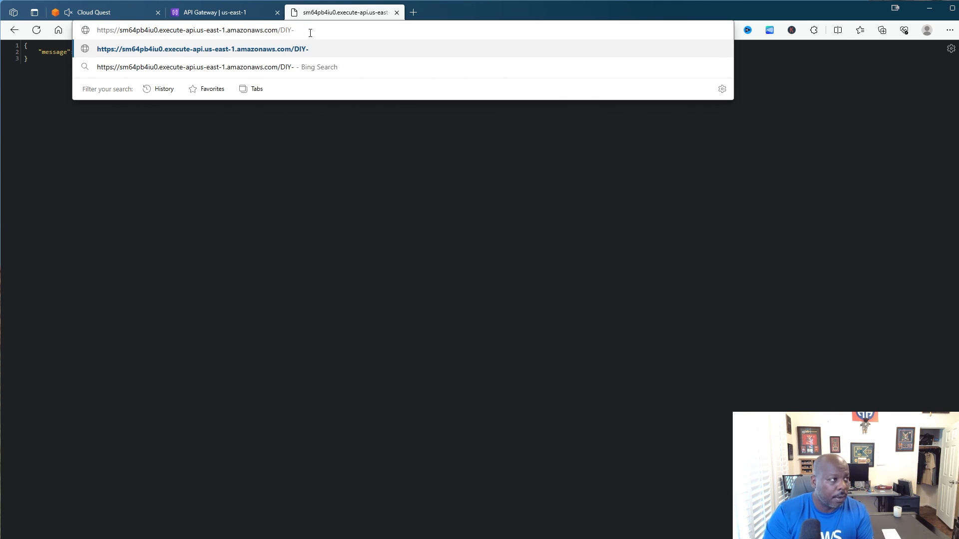
type("A")
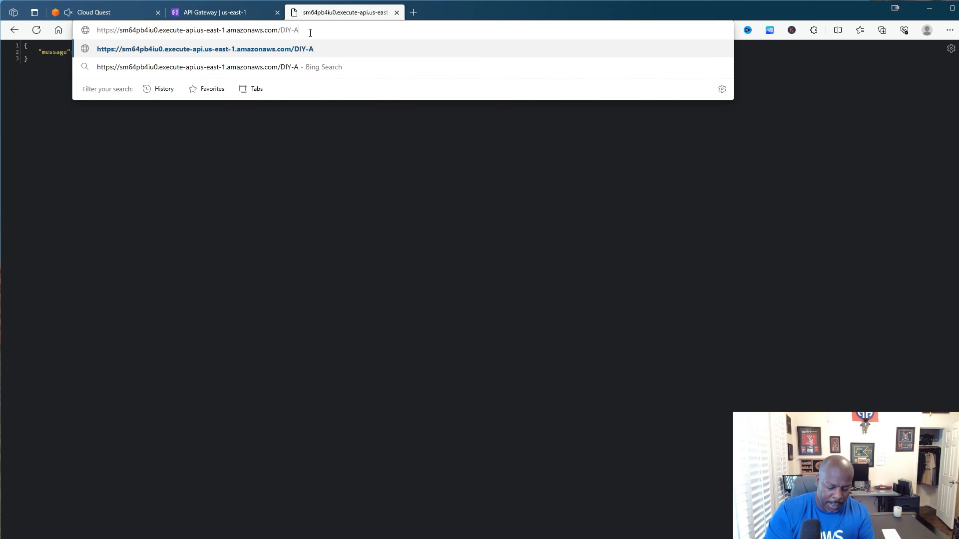
type("PI")
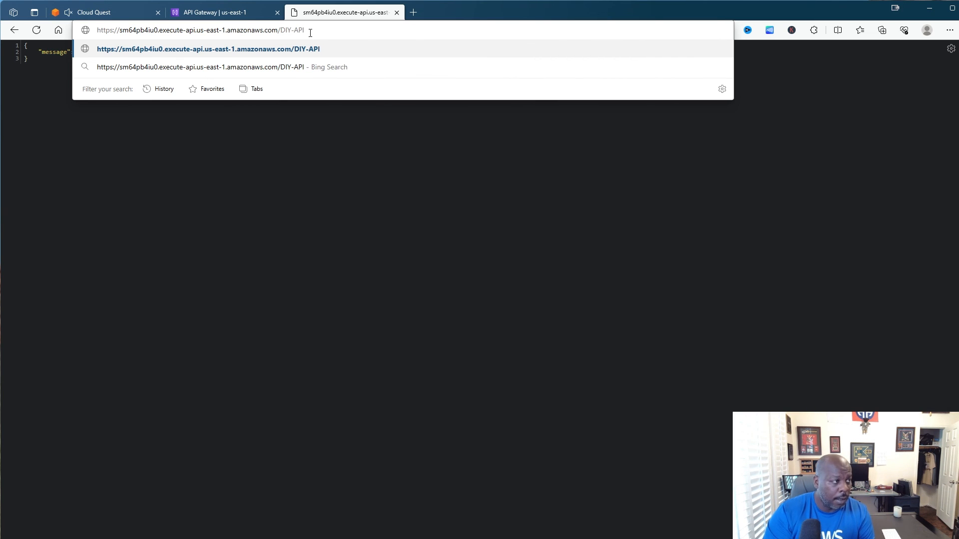
type("/")
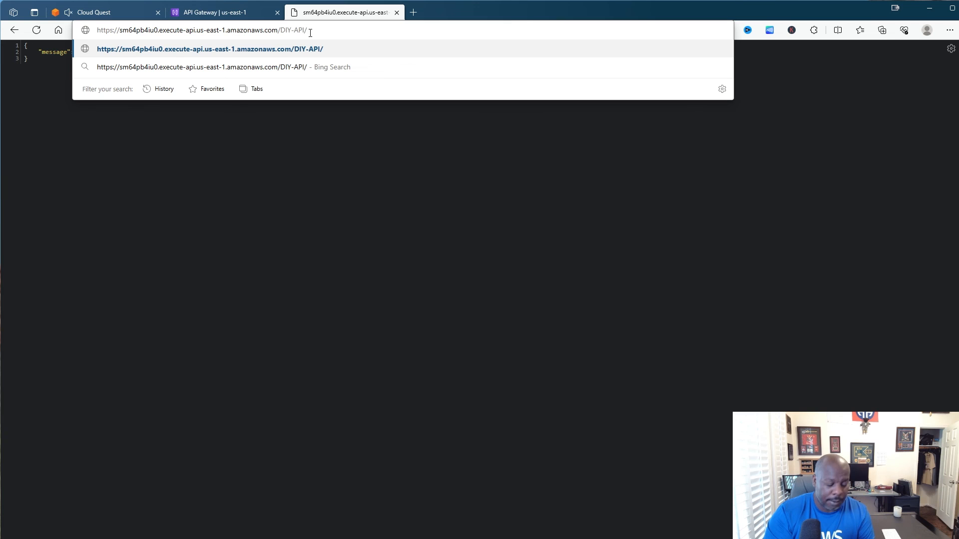
type("vehi")
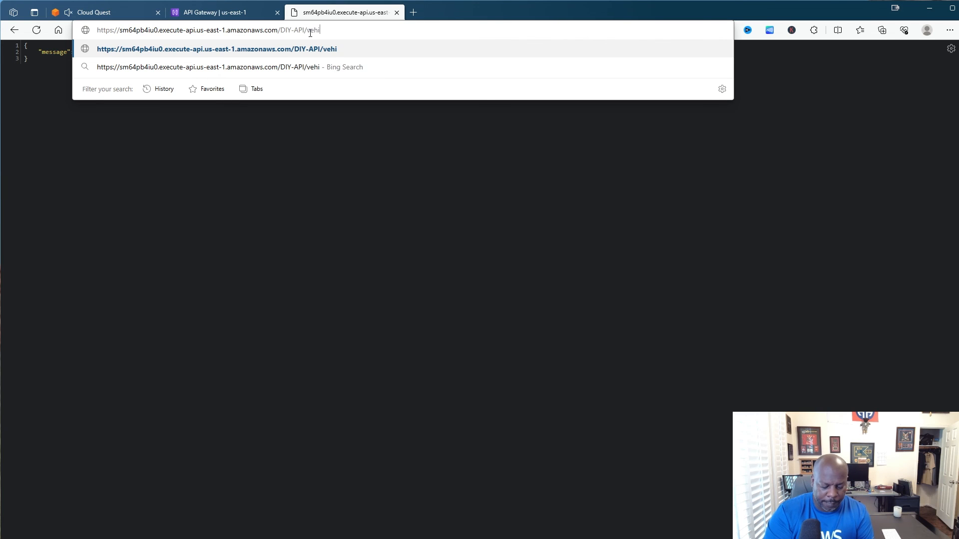
type("c")
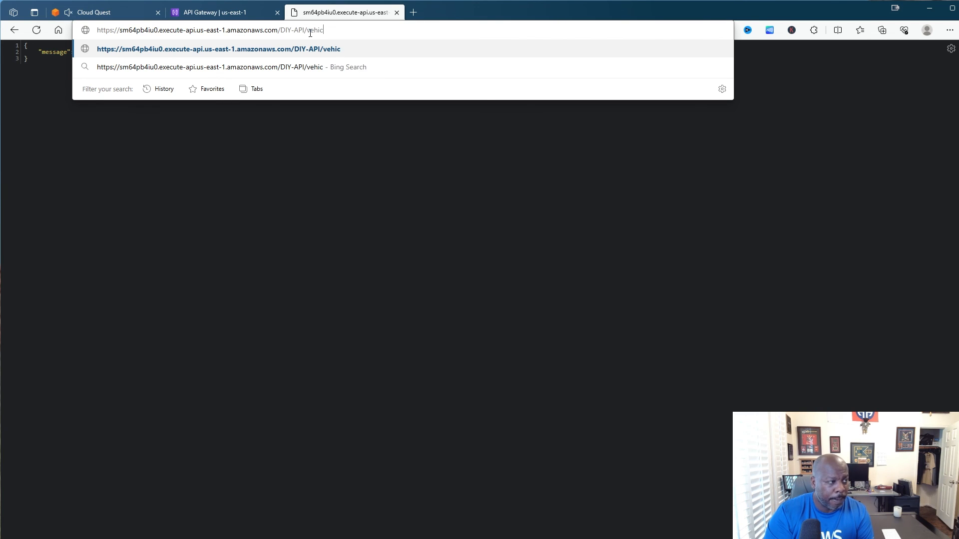
type("les")
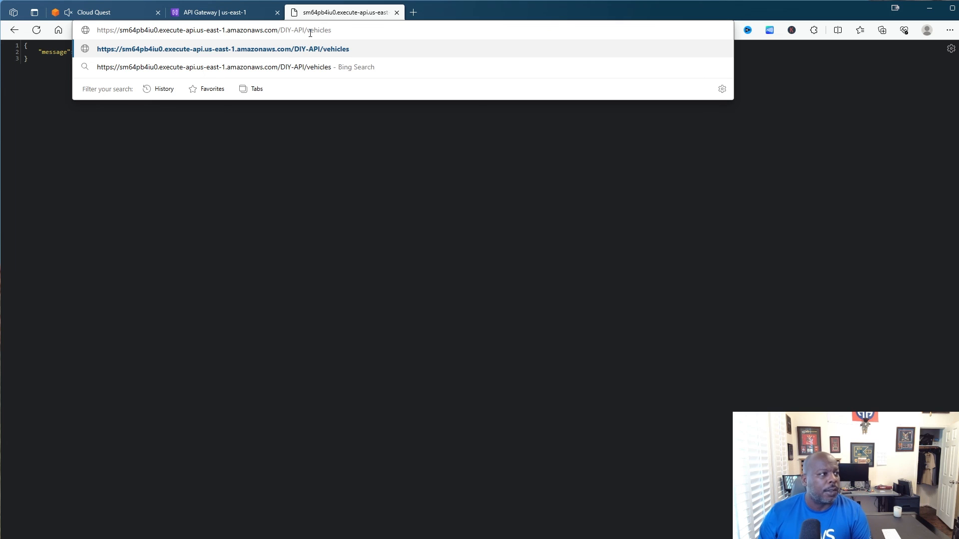
key("Return")
double_click(348, 28)
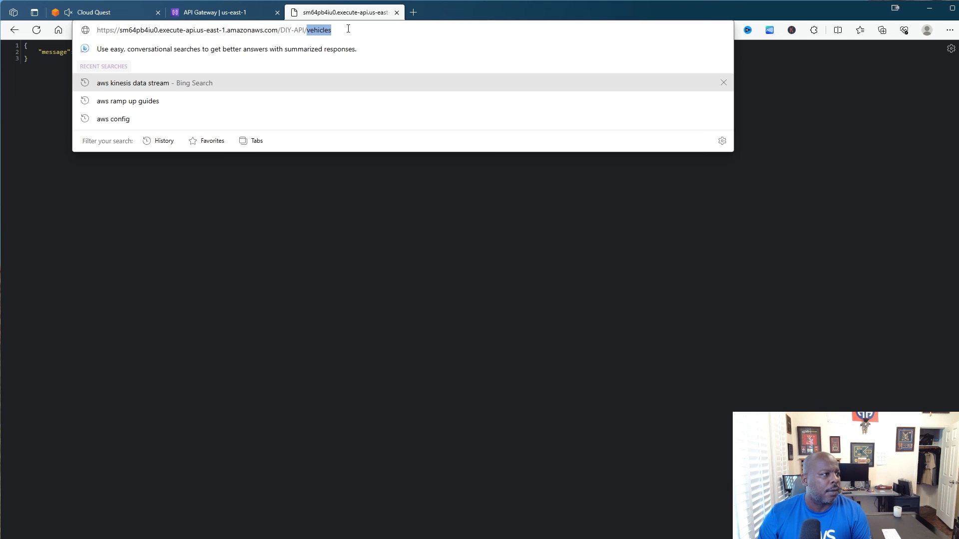
left_click_drag(348, 29, 100, 23)
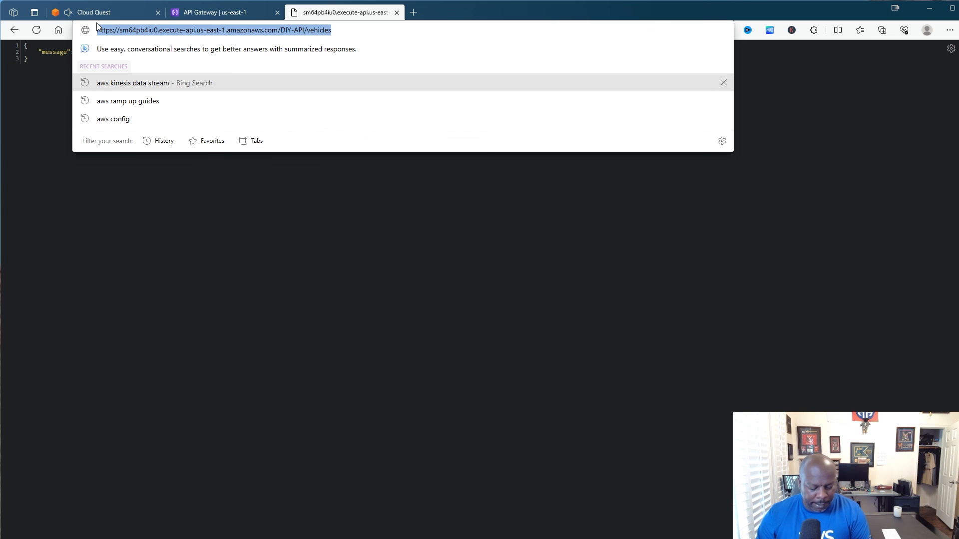
- Clear the old invoke URL from the Cloud Quest API Gateway URL field
left_click(203, 7)
left_click(129, 15)
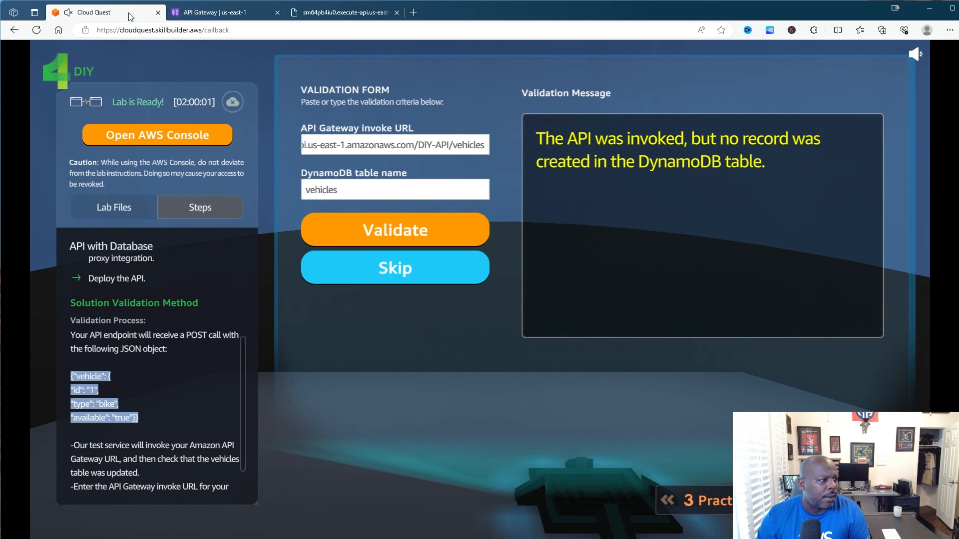
double_click(412, 145)
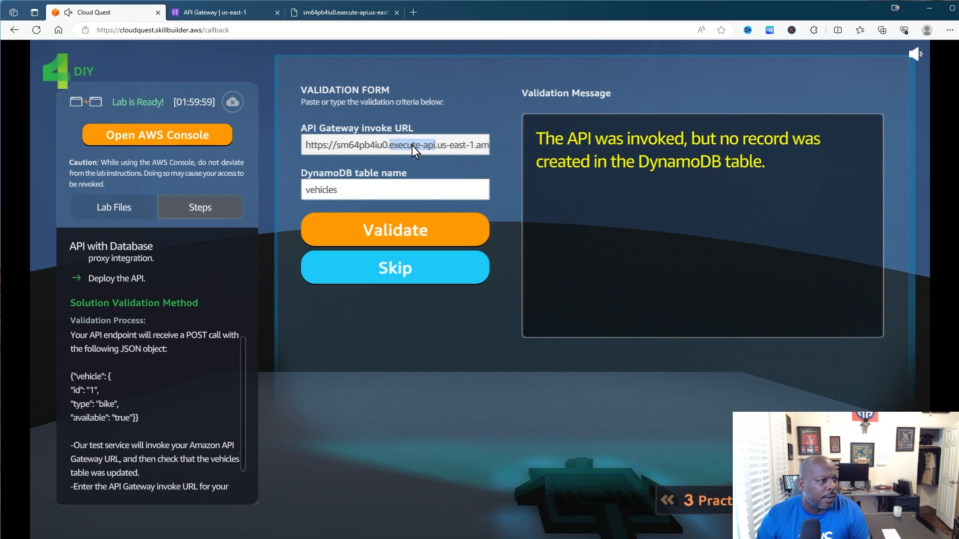
double_click(460, 144)
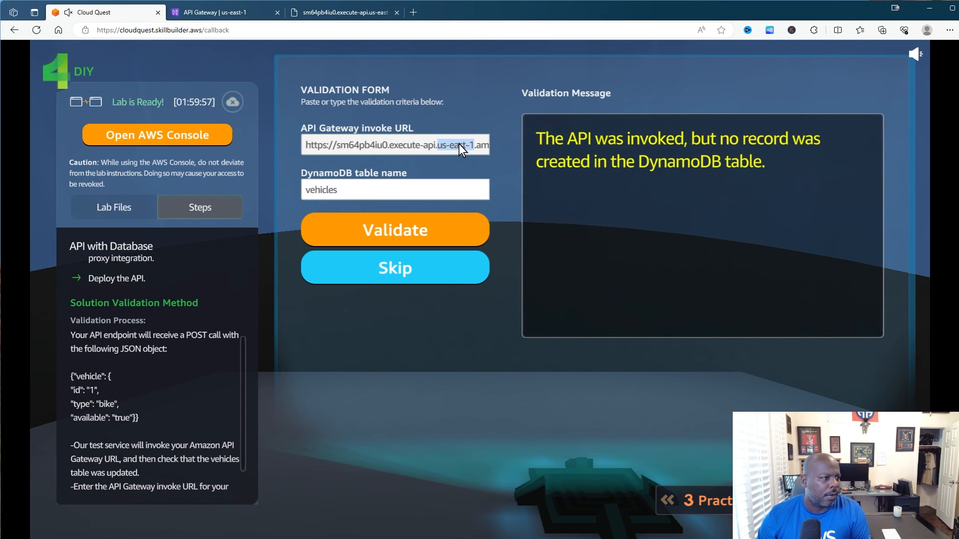
left_click_drag(438, 144, 298, 146)
key("BackSpace")
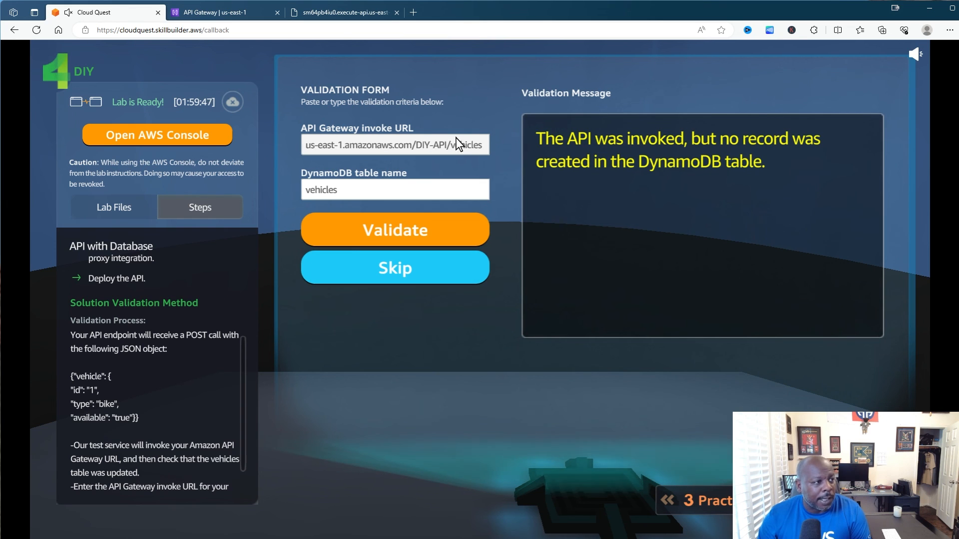
left_click_drag(482, 148, 292, 148)
key("BackSpace")
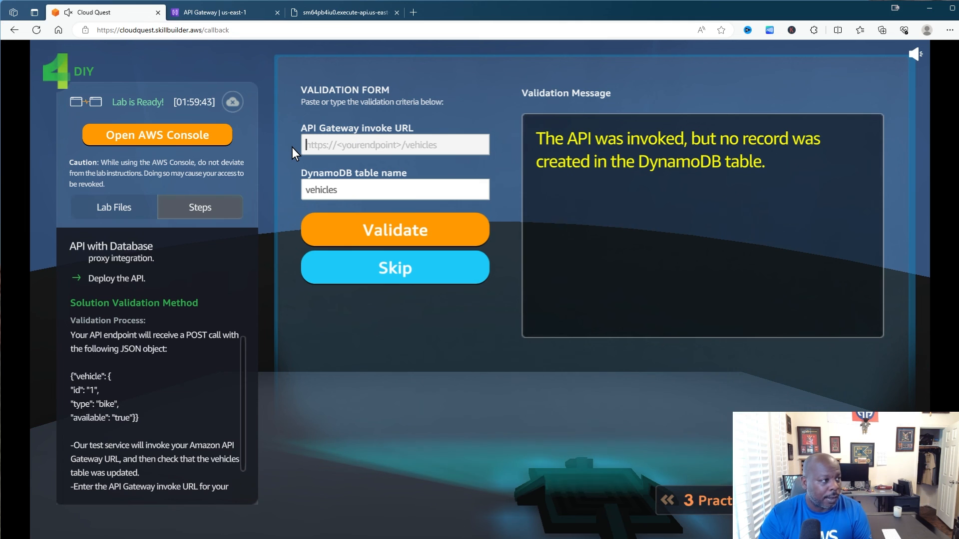
- Enter the full /DIY-API/vehicles URL, pass the lab validation, and exit the lab
type("https://sm64pb4iu0.execute-api.us-east-1.amazonaws.com/DIY-API/vehicles")
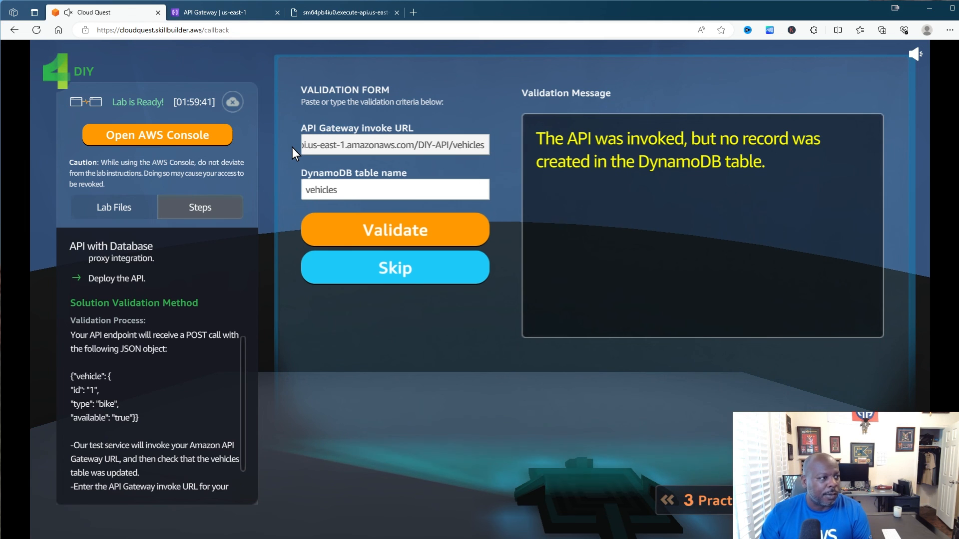
left_click(387, 225)
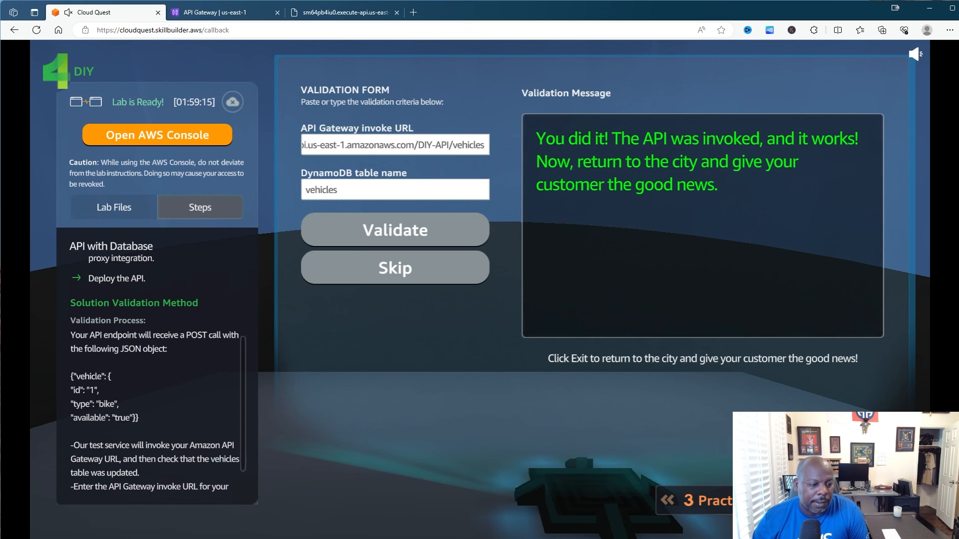
left_click(844, 500)
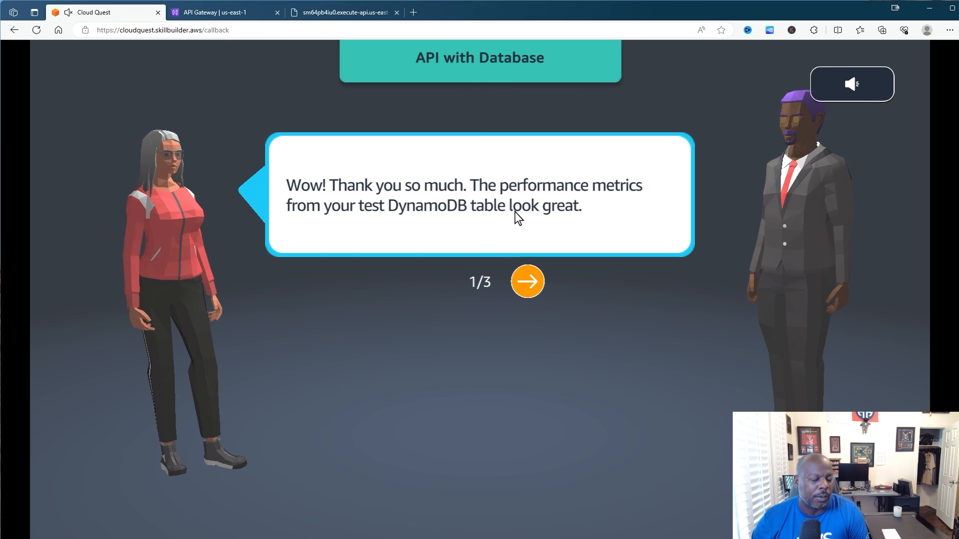
- Advance through the customer's thank-you dialogue and collect reward Option #3
left_click(538, 276)
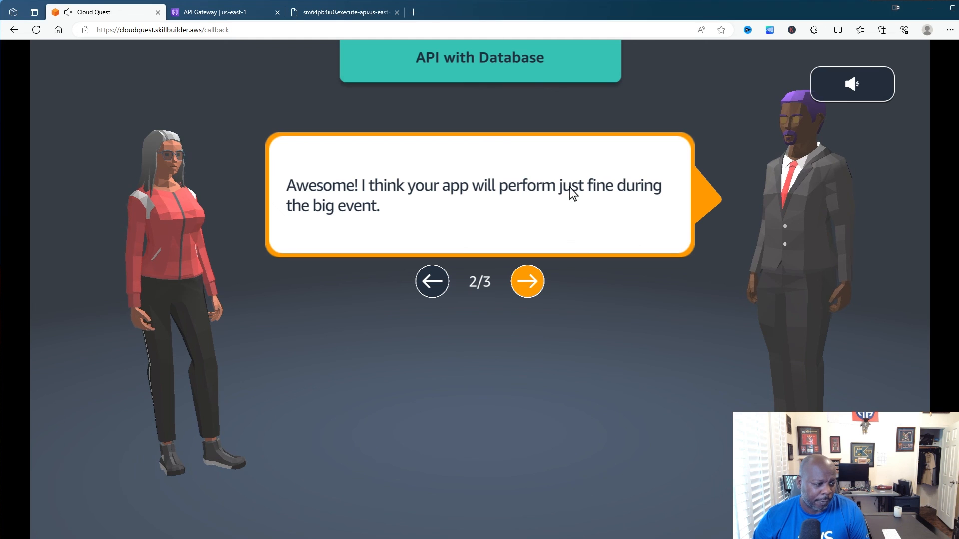
left_click(524, 278)
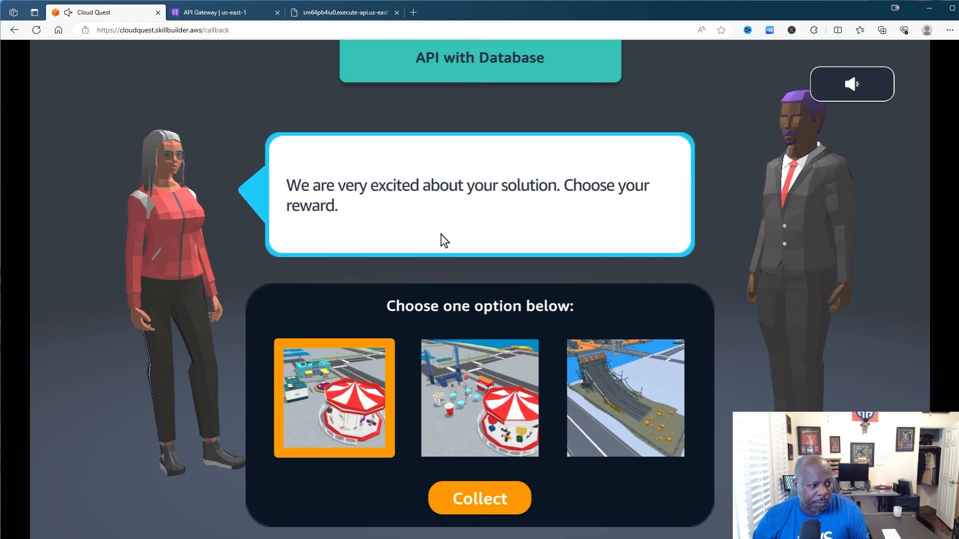
left_click(621, 416)
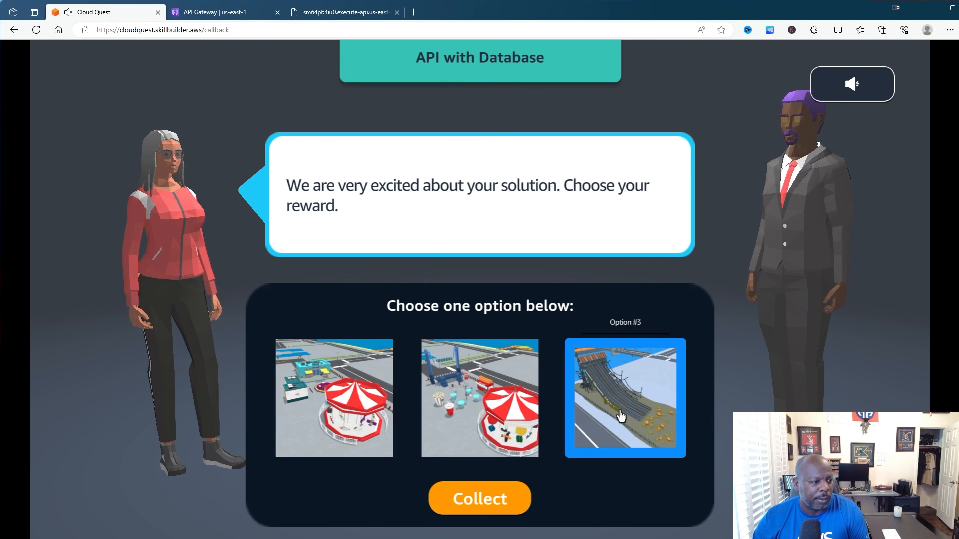
left_click(499, 495)
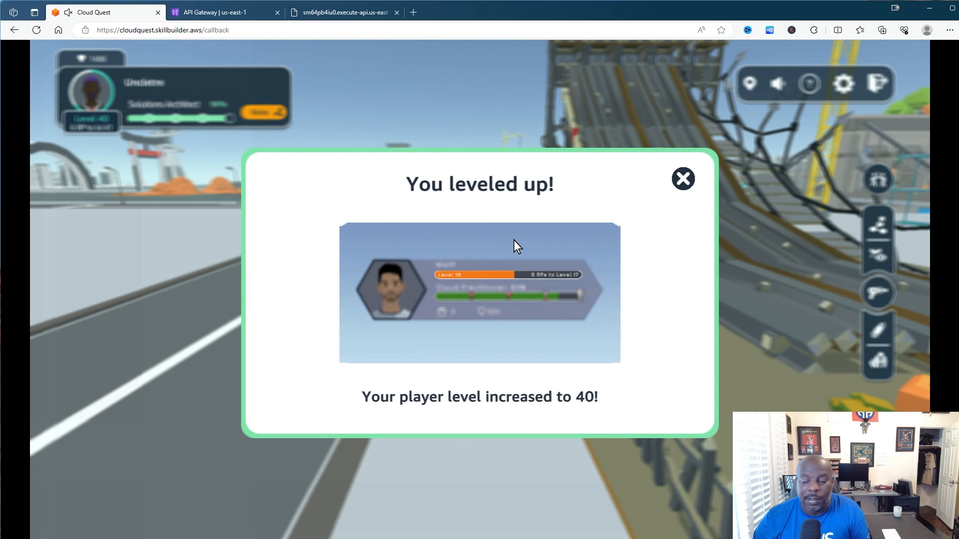
- Close both level-up notices, rate API with Database five stars, and show Assignments
left_click(681, 181)
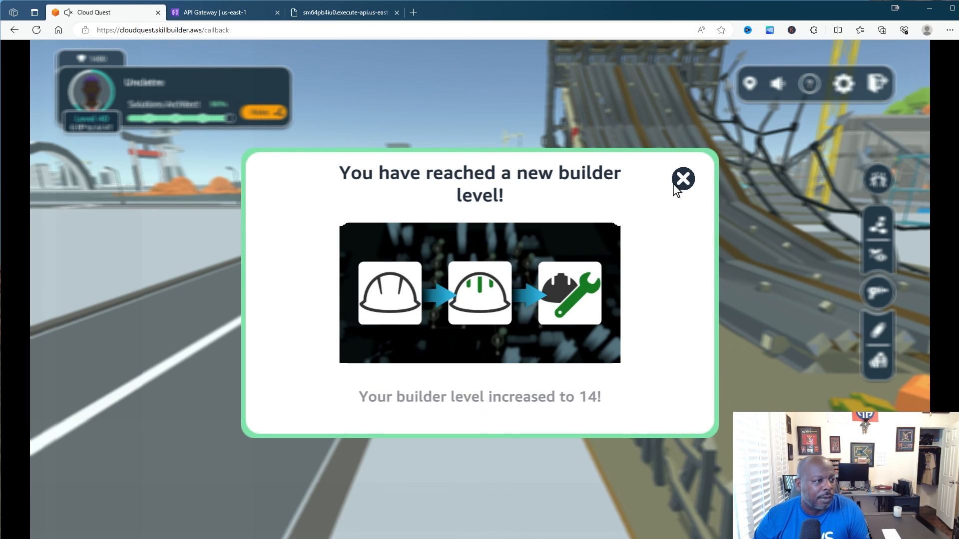
left_click(682, 179)
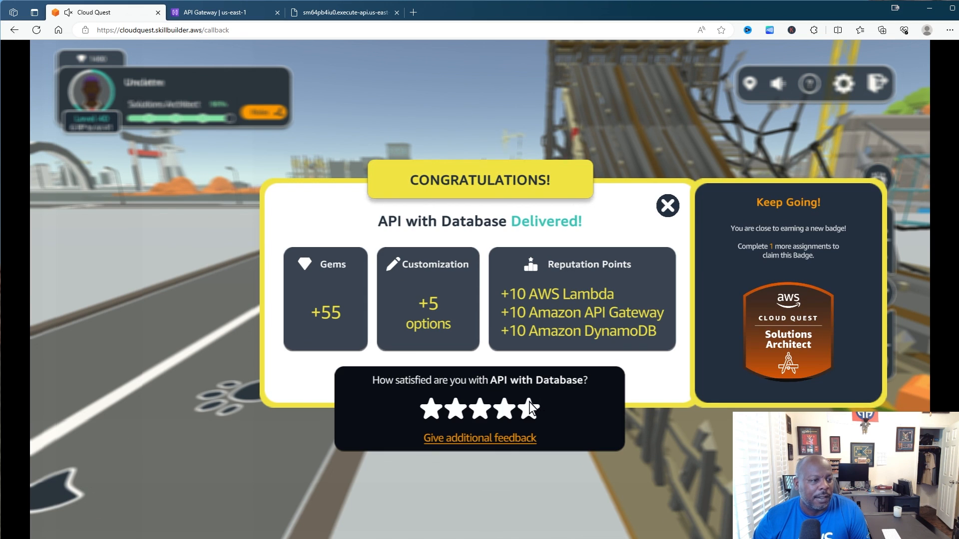
left_click(530, 408)
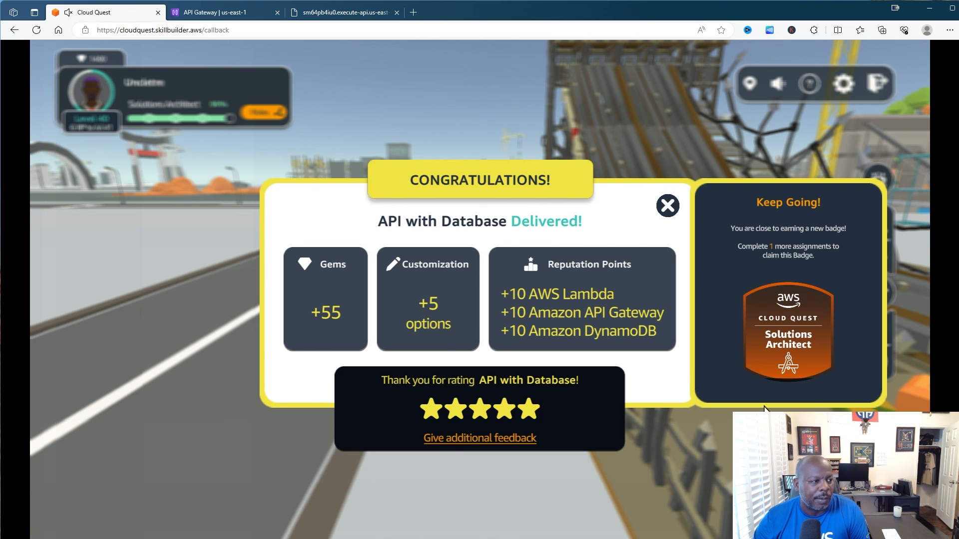
left_click(668, 206)
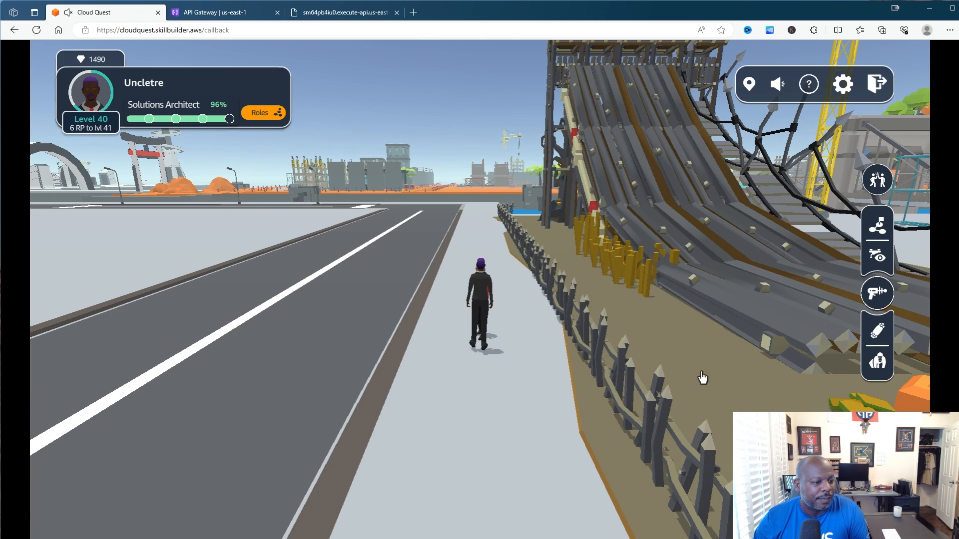
left_click(869, 484)
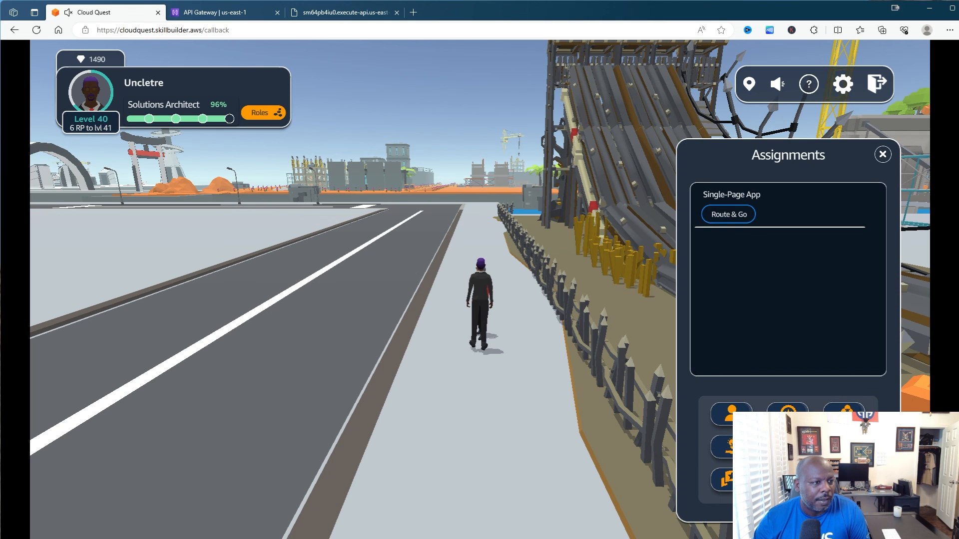